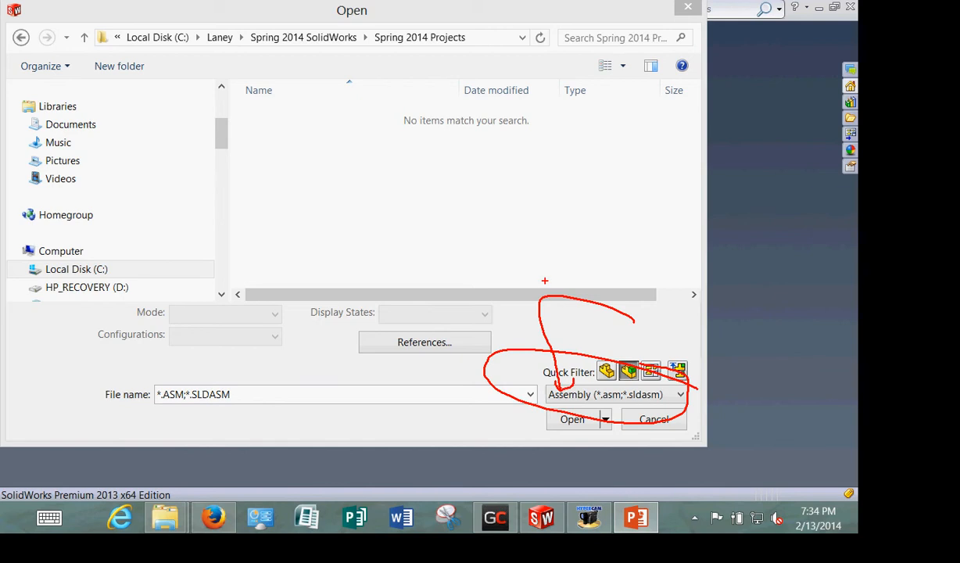
Filter the Spring 2014 Projects folder to Part files and open the PLATE part
key("Escape")
left_click(680, 396)
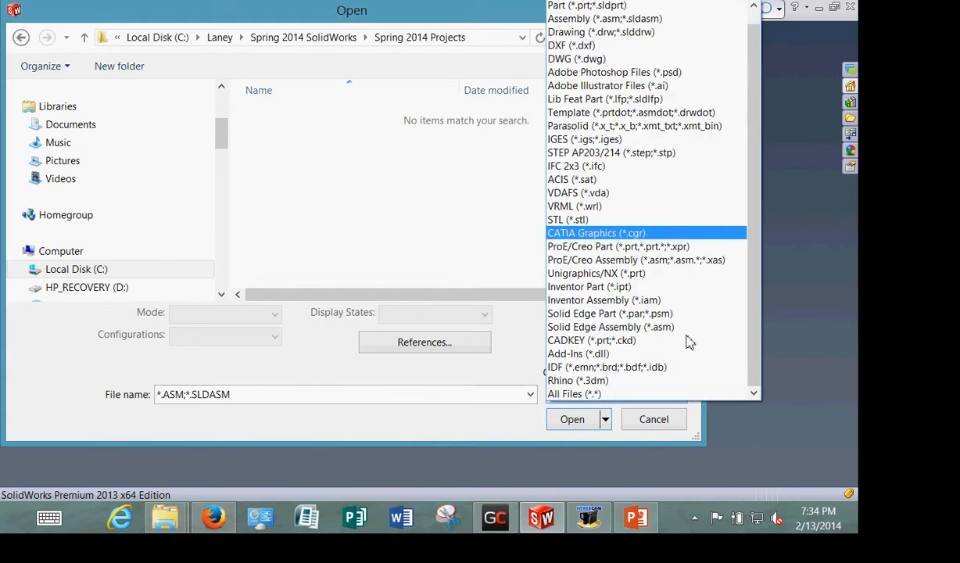
left_click(553, 6)
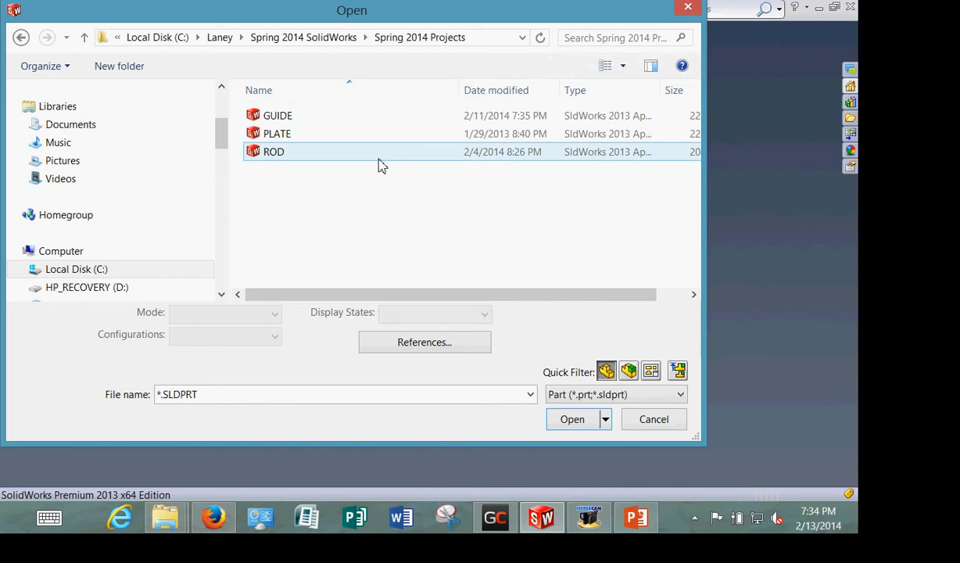
left_click(279, 134)
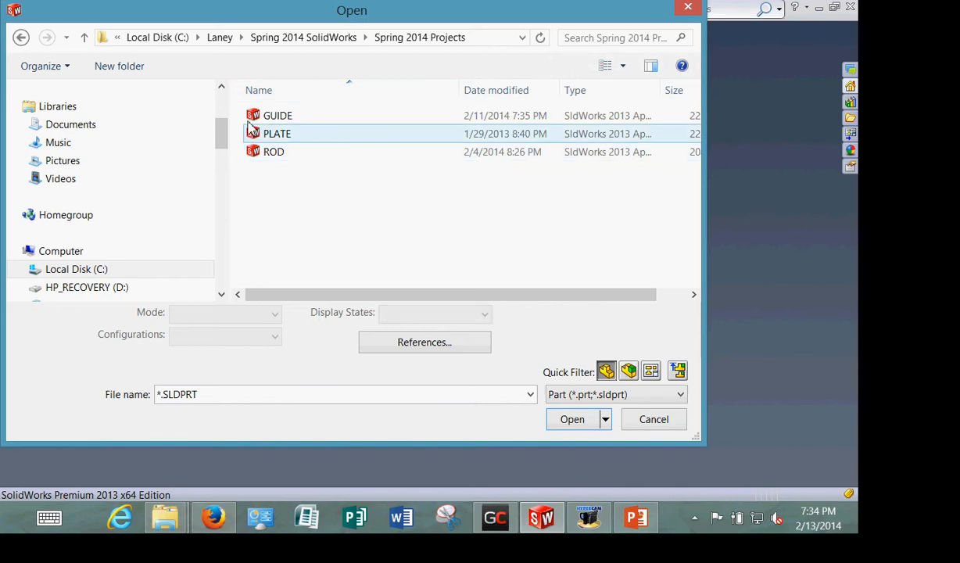
left_click(573, 419)
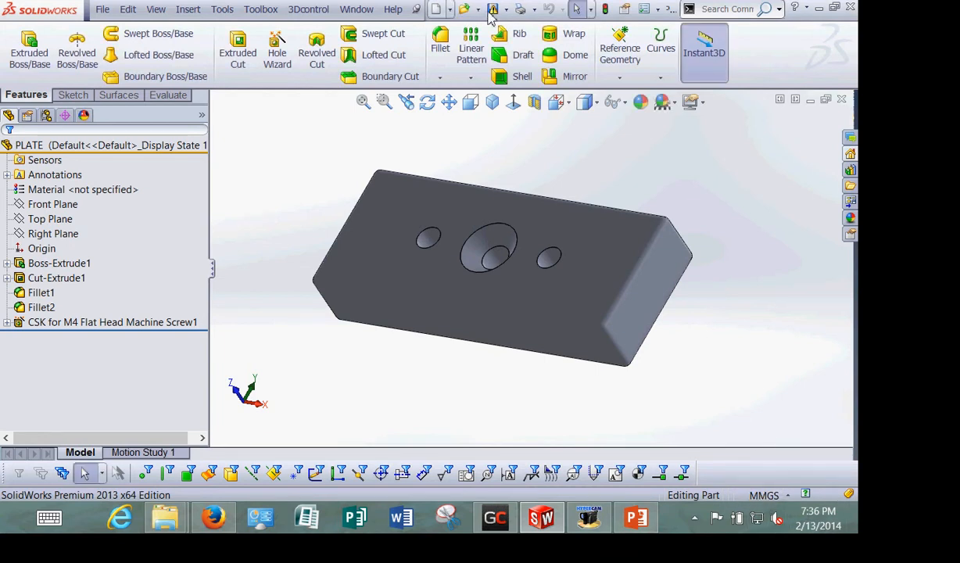
Create a new drawing from the PLATE part using the Drawing-MM template
left_click(450, 9)
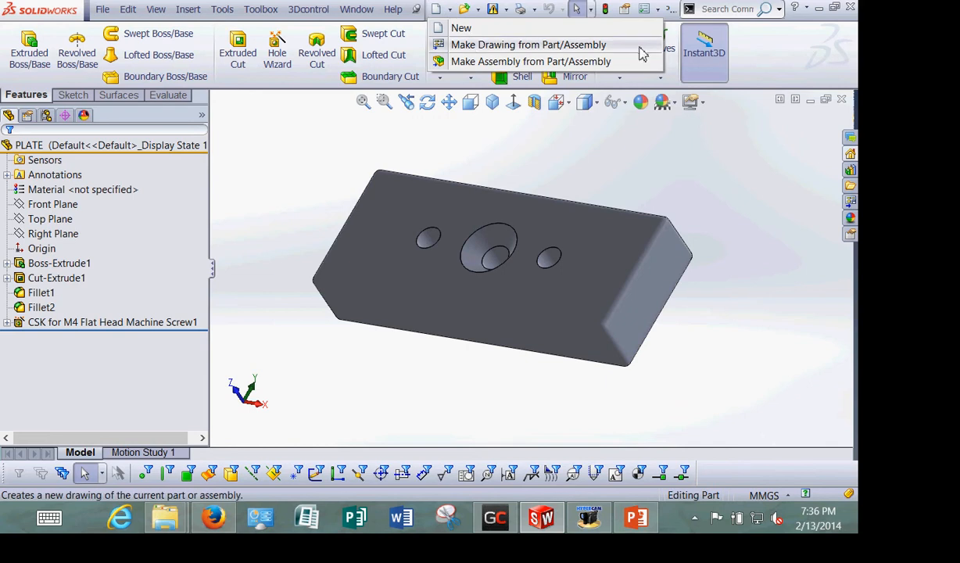
mouse_move(629, 37)
left_mouse_down()
mouse_move(429, 10)
mouse_move(606, 9)
mouse_move(580, 18)
mouse_move(672, 43)
mouse_move(619, 43)
mouse_move(635, 52)
left_mouse_up()
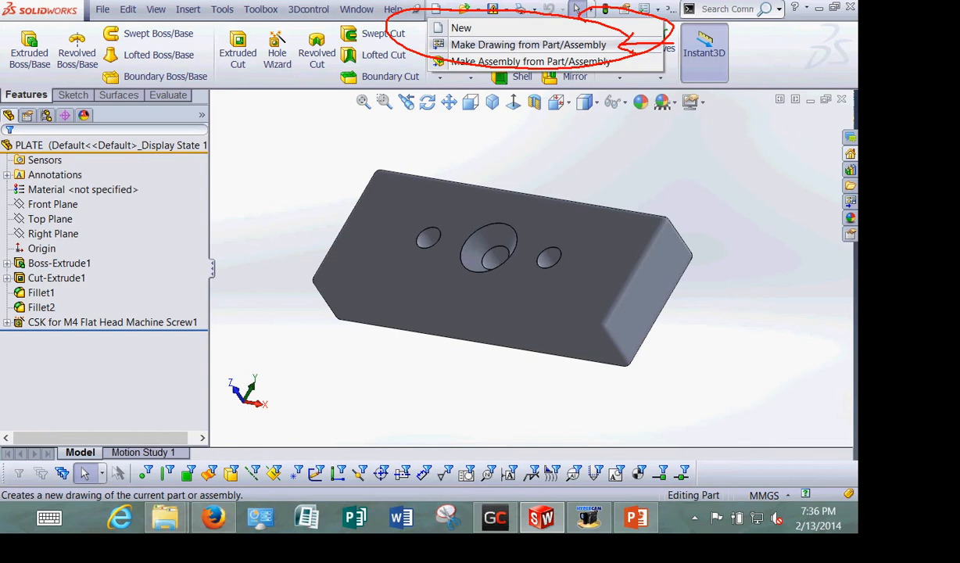
left_click(528, 44)
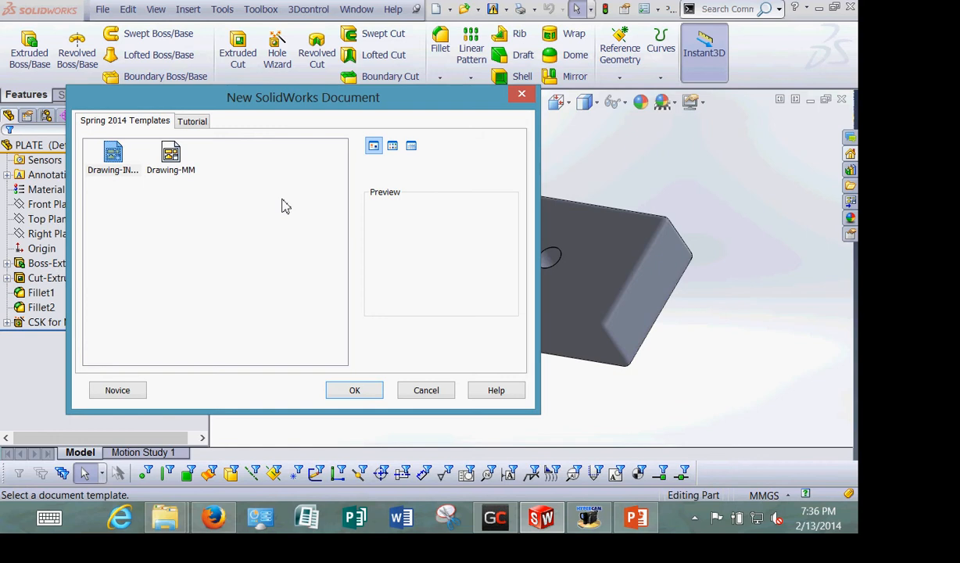
left_click(163, 152)
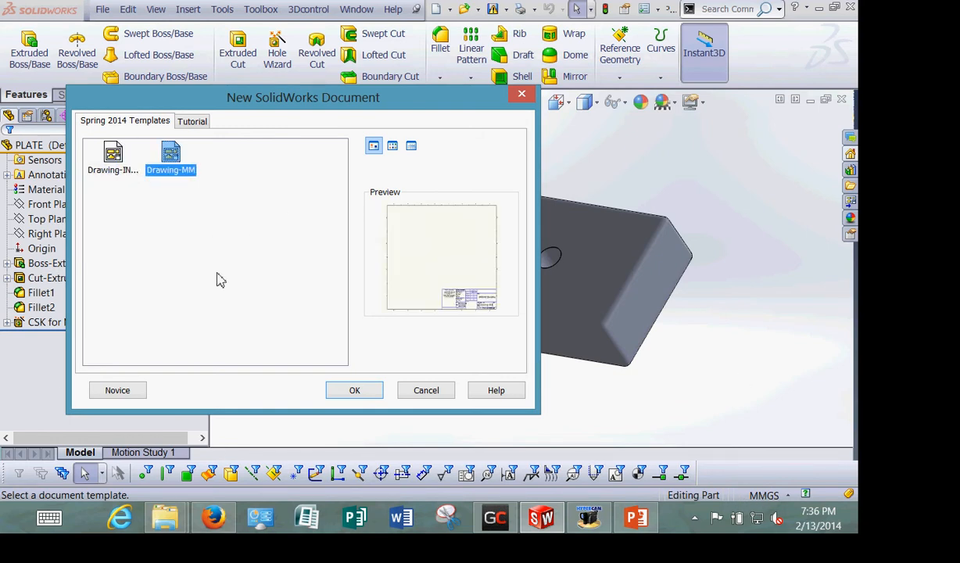
left_click(356, 390)
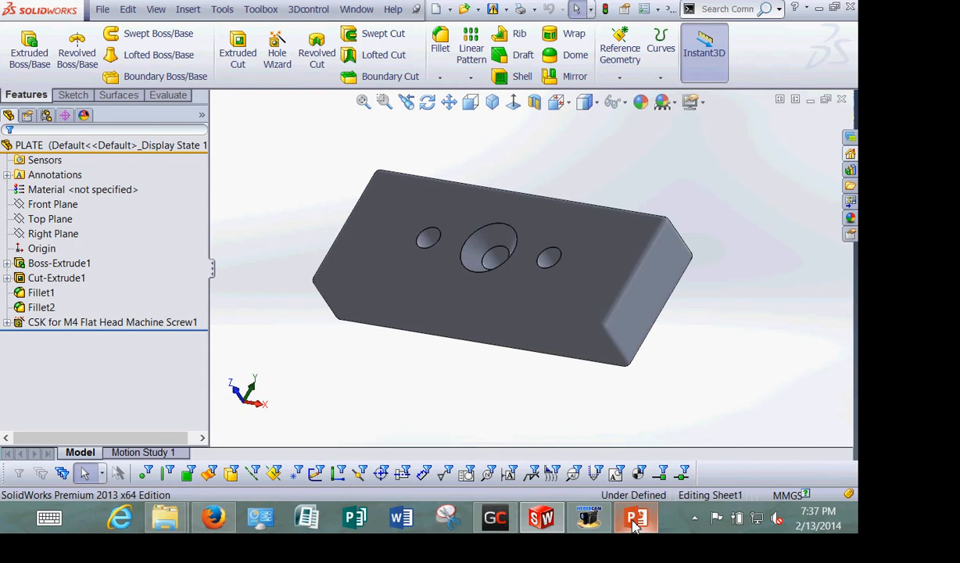
right_click(635, 525)
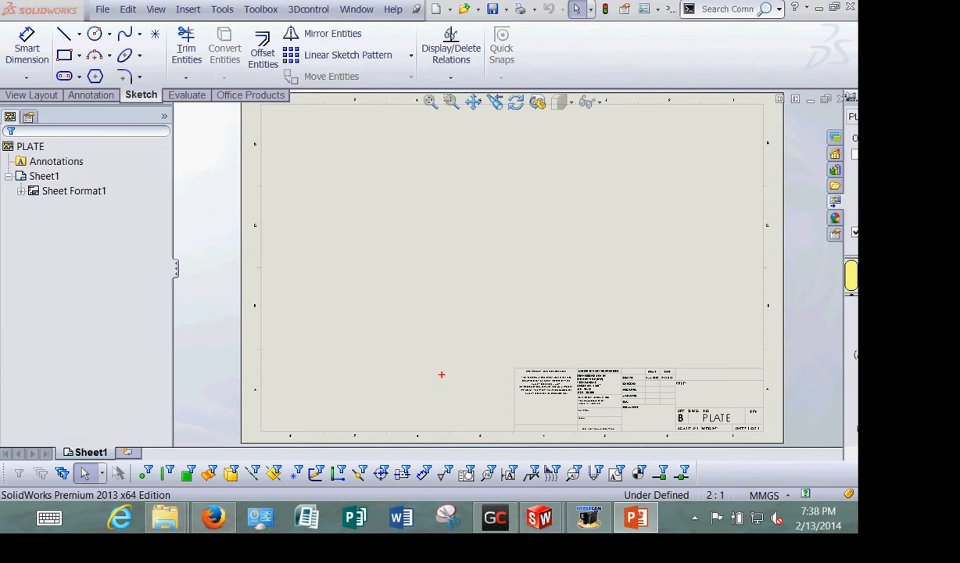
mouse_move(631, 233)
left_mouse_down()
mouse_move(691, 165)
mouse_move(783, 164)
mouse_move(818, 175)
mouse_move(829, 211)
mouse_move(823, 200)
mouse_move(833, 202)
left_mouse_up()
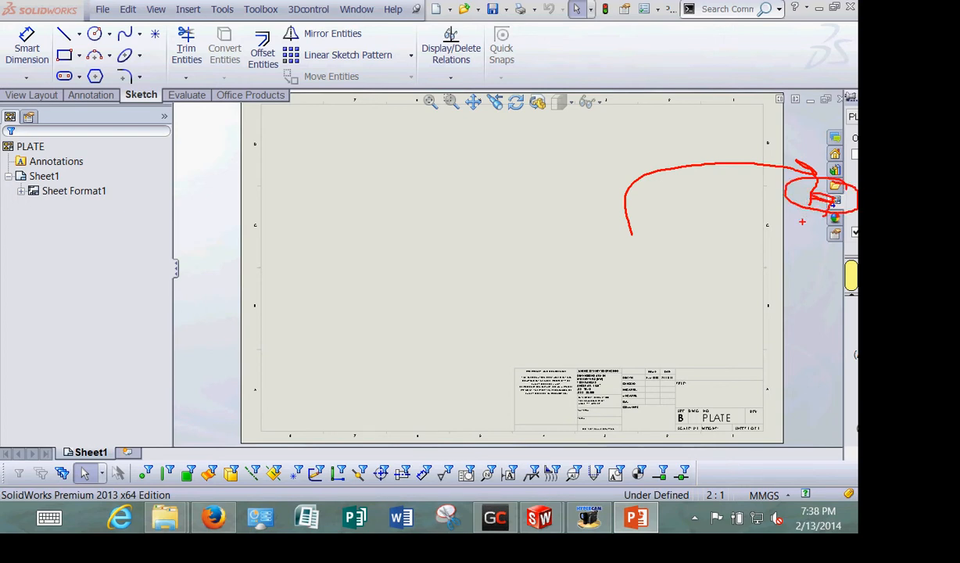
key("Escape")
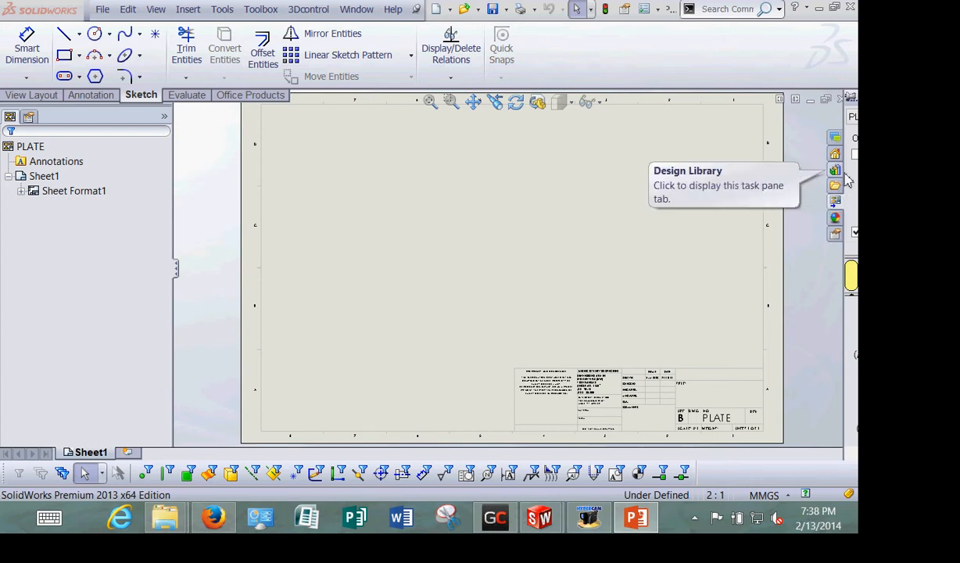
Widen the View Palette and place the plate's Front view in the left half of the drawing sheet
left_click_drag(844, 114, 711, 134)
key("ctrl+2")
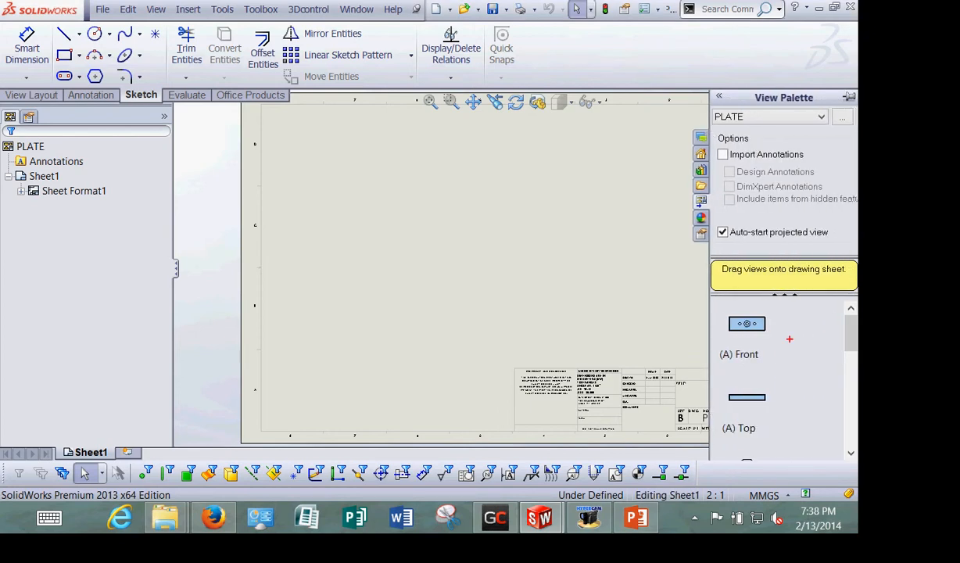
mouse_move(709, 195)
left_mouse_down()
mouse_move(682, 205)
mouse_move(711, 191)
left_mouse_up()
mouse_move(761, 117)
left_mouse_down()
mouse_move(695, 95)
mouse_move(732, 139)
left_mouse_up()
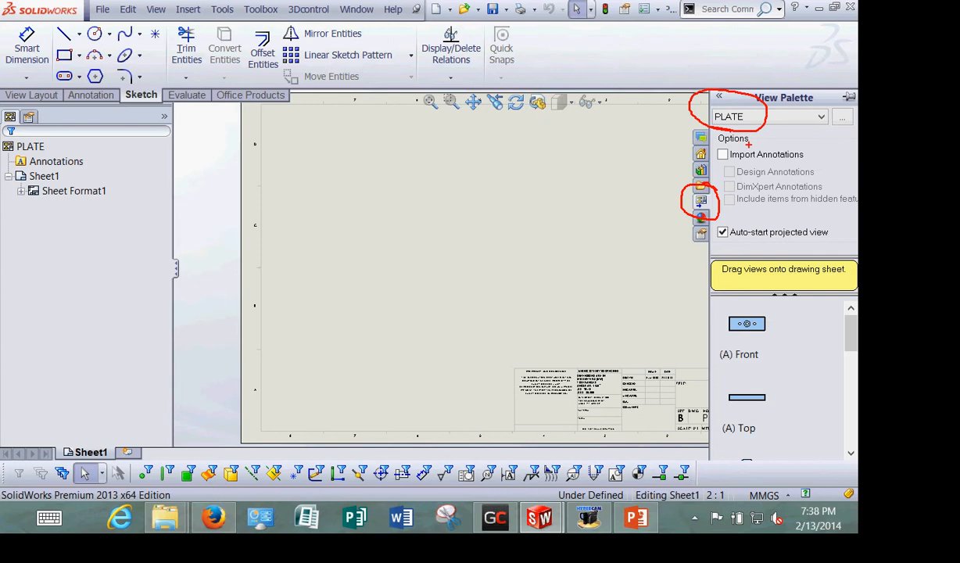
key("Escape")
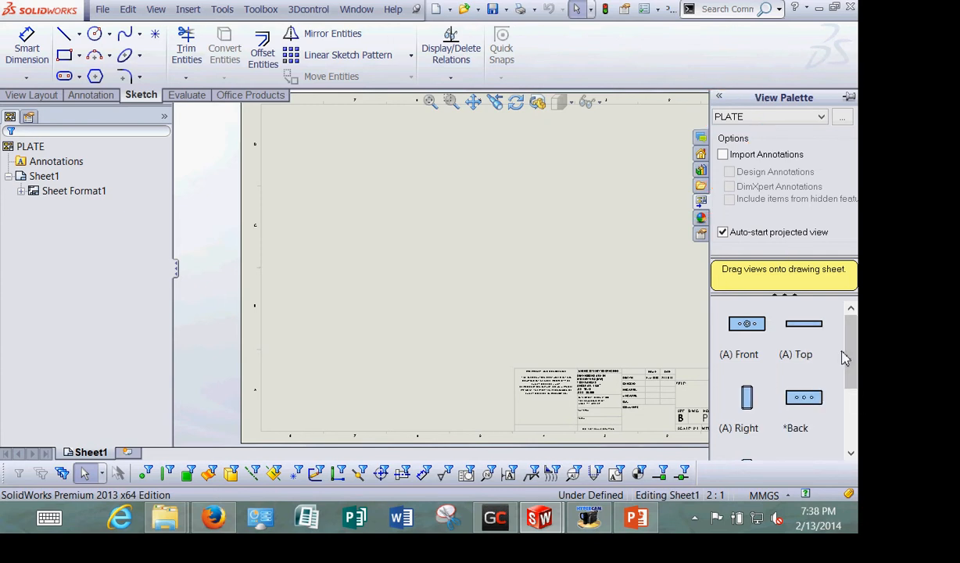
mouse_move(851, 375)
left_mouse_down()
mouse_move(852, 442)
mouse_move(850, 337)
left_mouse_up()
left_click_drag(731, 321, 410, 286)
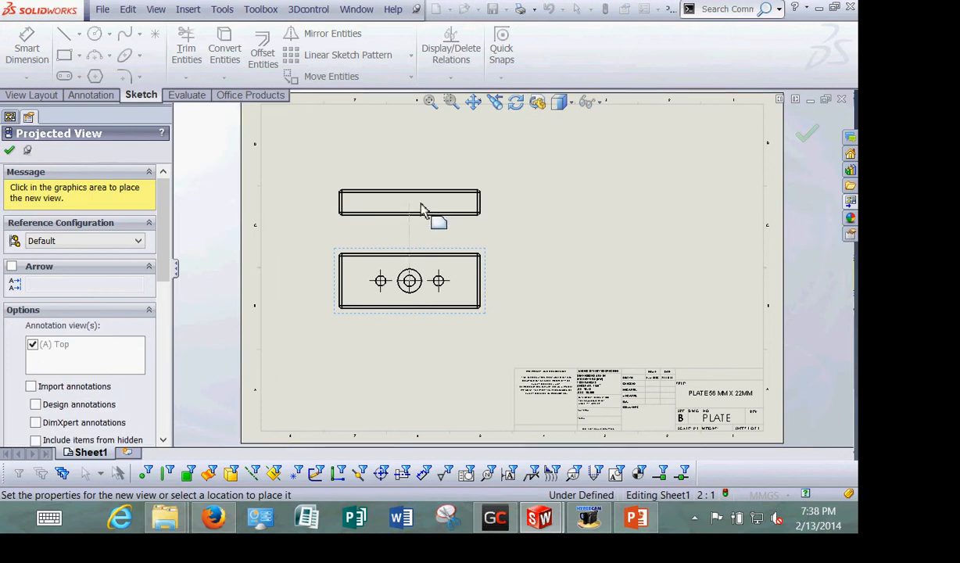
Project a top view above the front view, a right view beside it and an isometric view diagonally up to the right
left_click(420, 209)
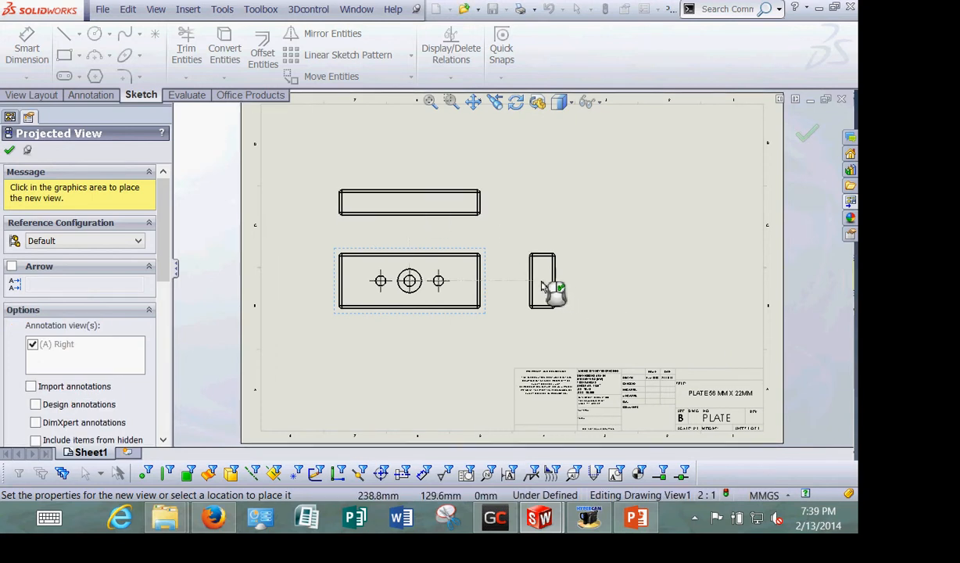
left_click(550, 284)
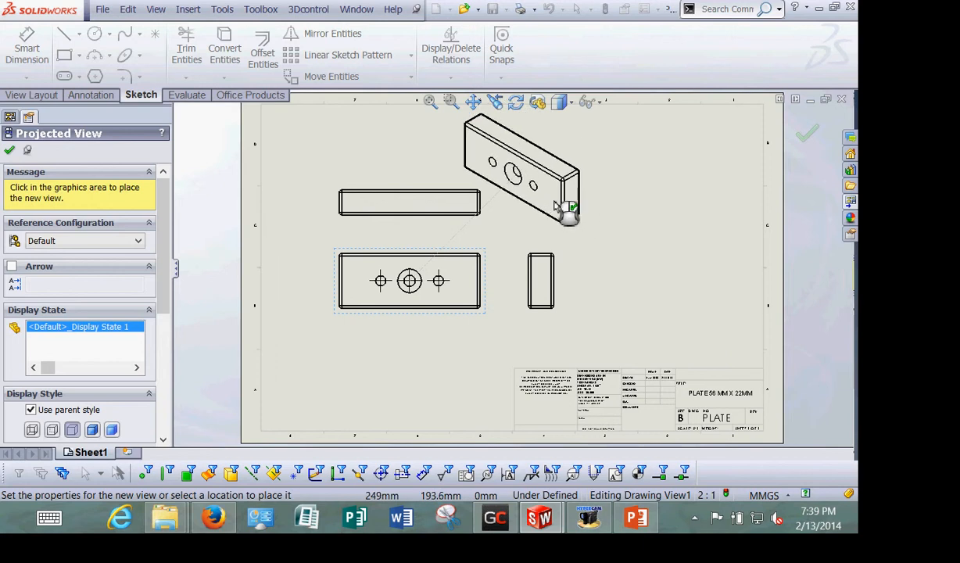
left_click(566, 209)
Try the Hidden Lines Visible display style on the pending projected view and end the projected view command
scroll(172, 375, "down", 3)
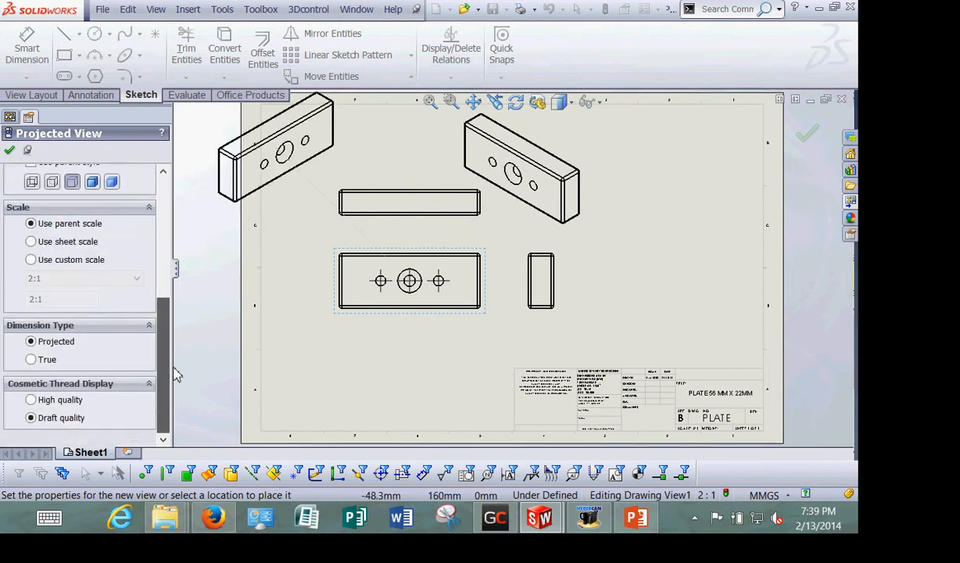
scroll(171, 367, "up", 3)
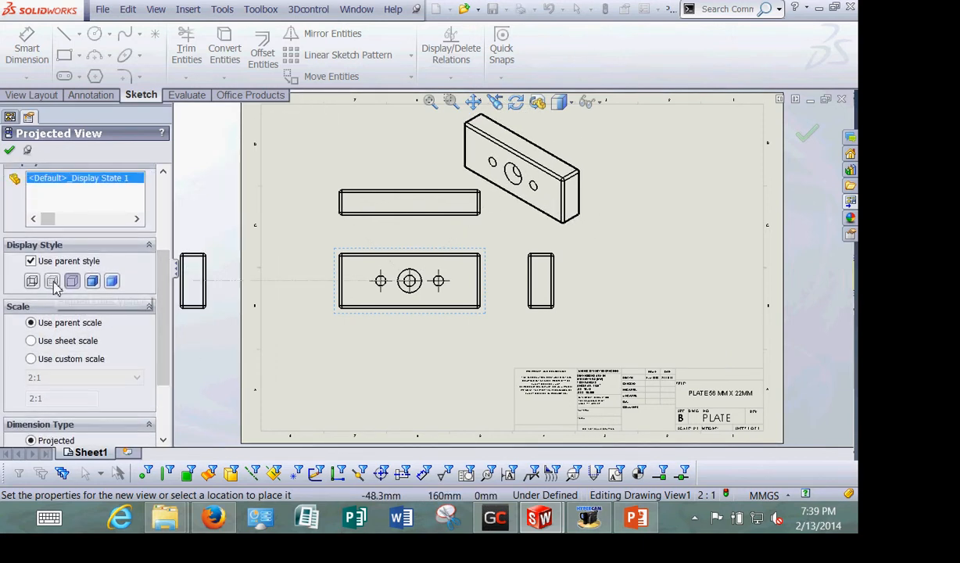
left_click(53, 283)
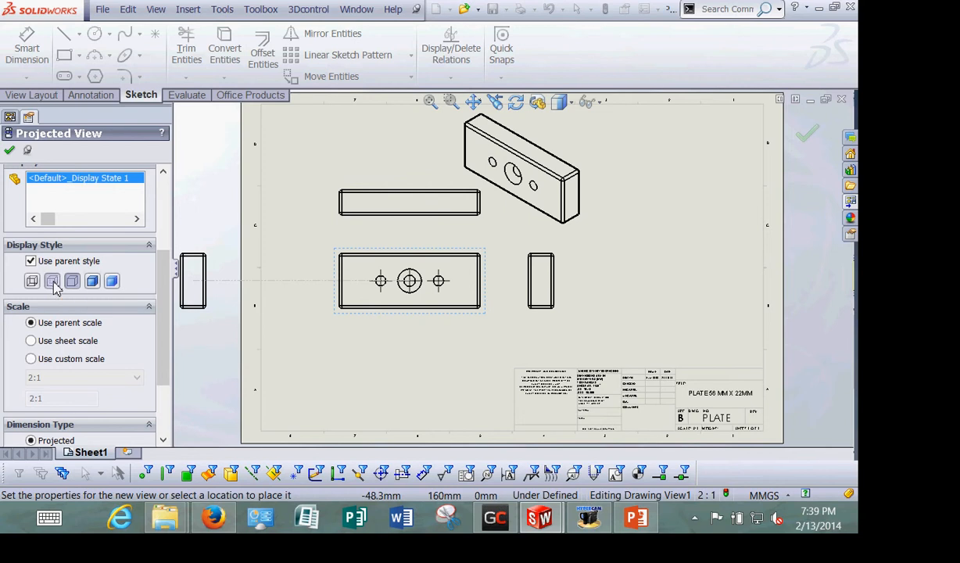
key("ctrl+2")
mouse_move(82, 258)
left_mouse_down()
mouse_move(30, 290)
mouse_move(80, 256)
left_mouse_up()
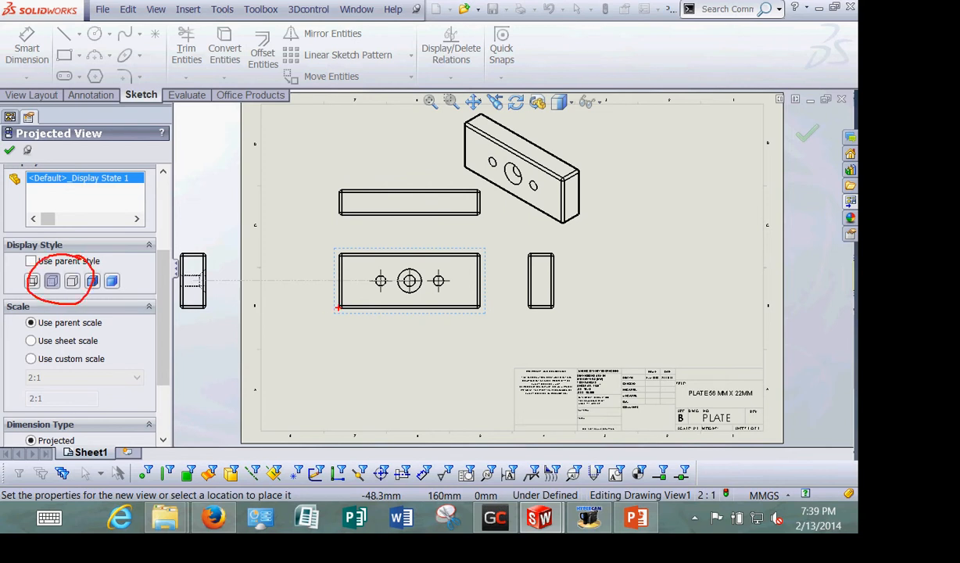
key("Escape")
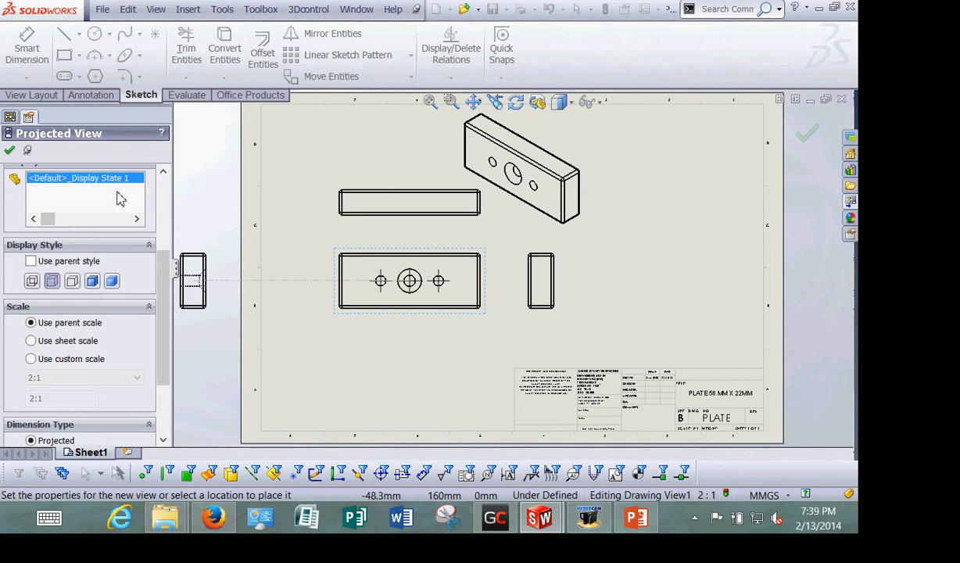
left_click(10, 149)
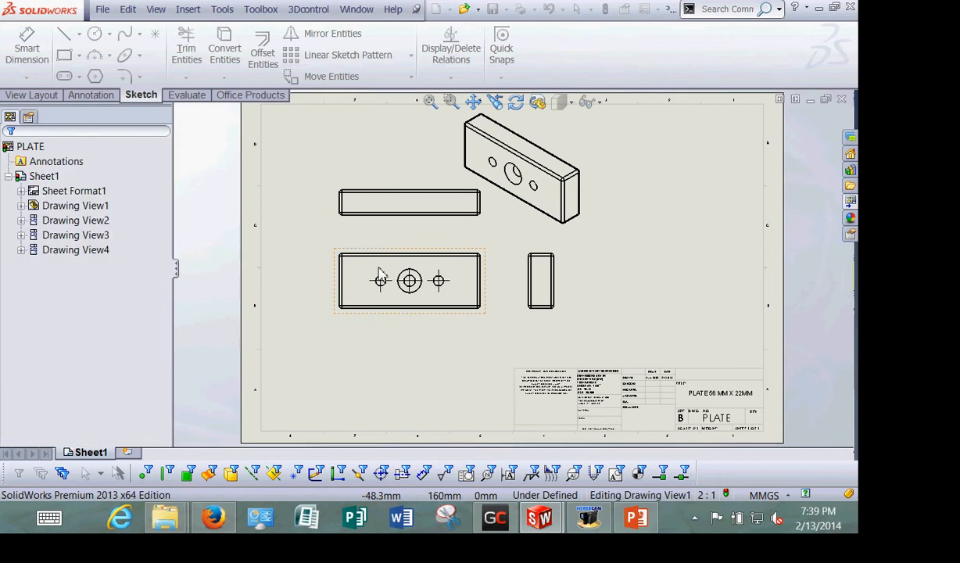
Set the display style of the top view and the front view to Hidden Lines Visible
left_click(411, 222)
scroll(165, 270, "down", 5)
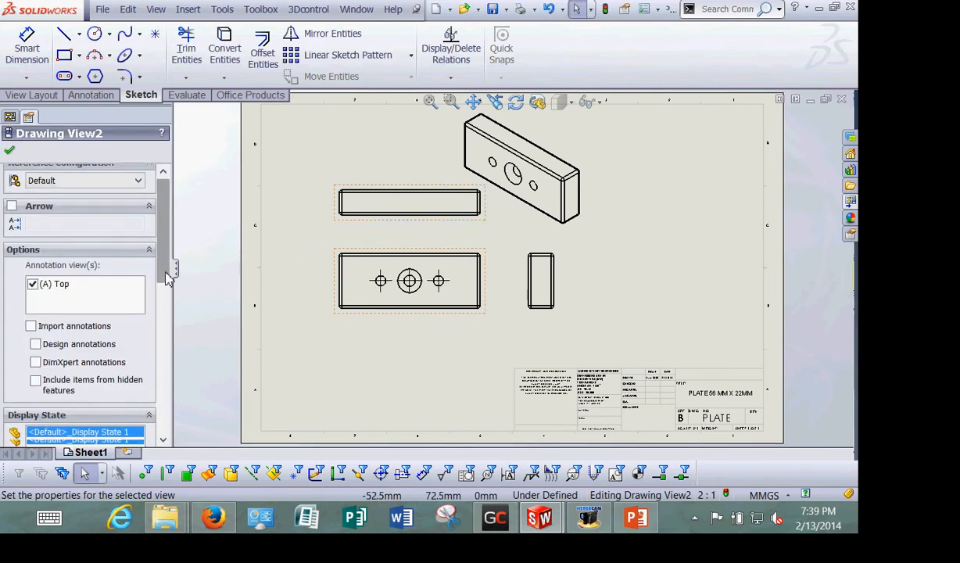
left_click(52, 331)
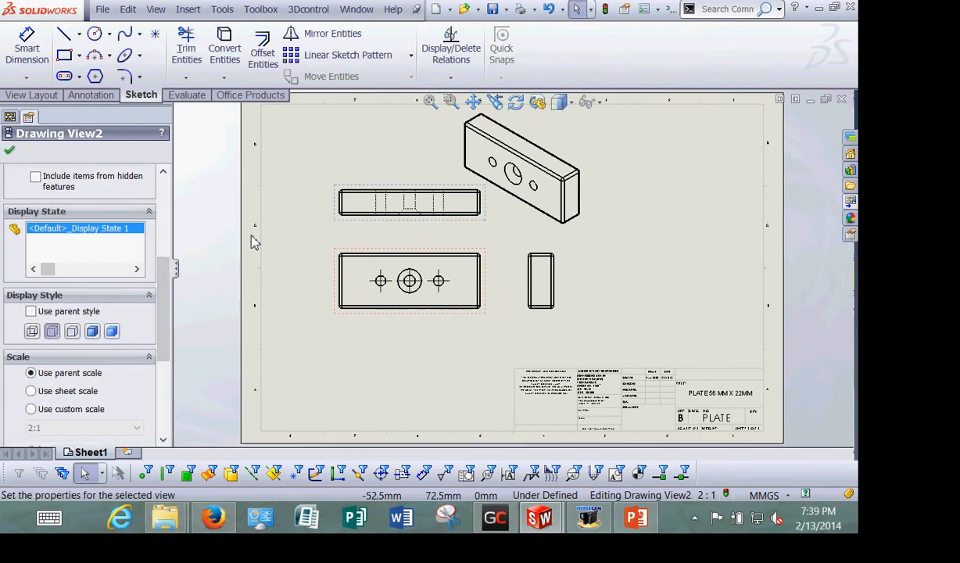
left_click(373, 319)
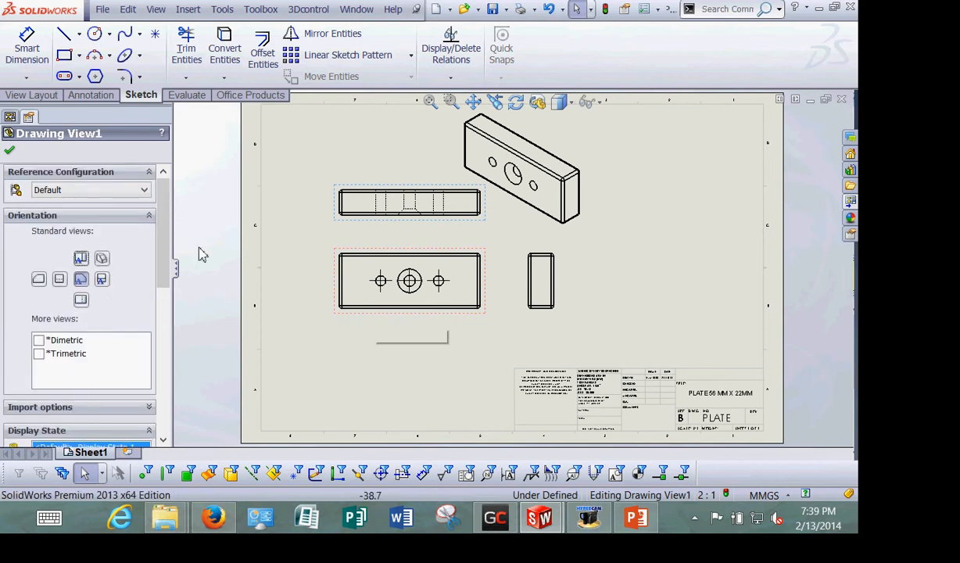
scroll(160, 270, "down", 6)
left_click(58, 308)
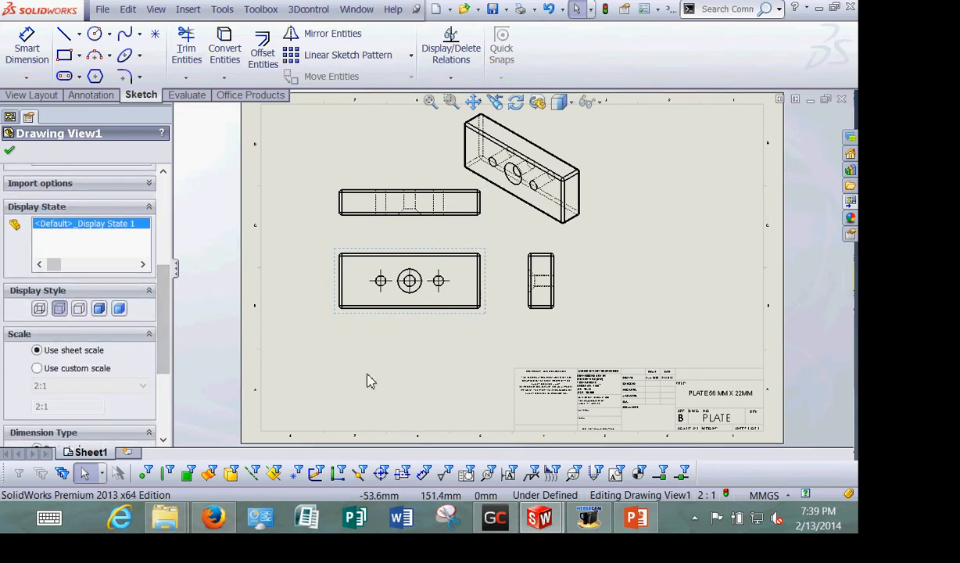
Move the isometric view to the sheet's upper right corner and give it its own Shaded With Edges display style instead of the parent style
left_click(620, 214)
mouse_move(565, 222)
left_mouse_down()
mouse_move(653, 246)
mouse_move(689, 231)
left_mouse_up()
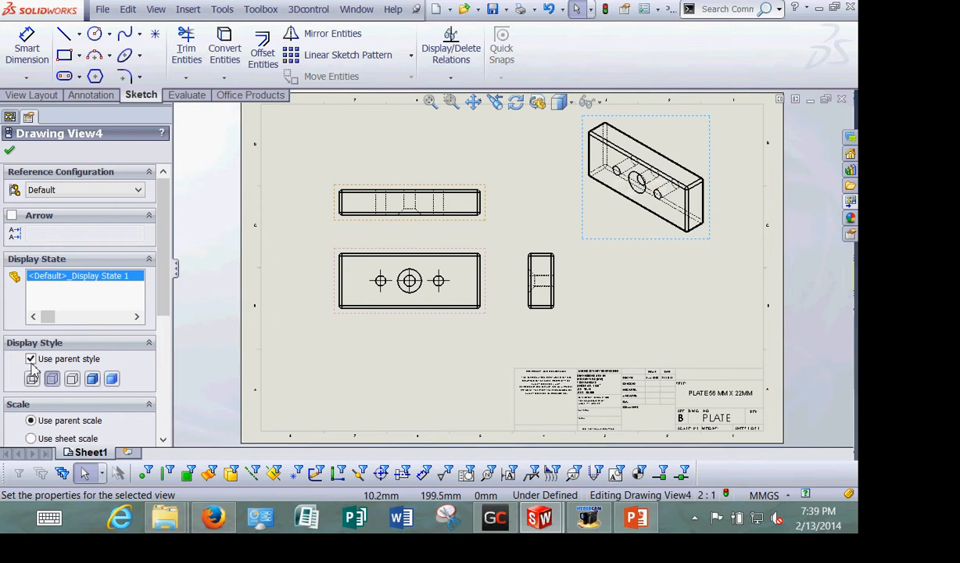
left_click(32, 360)
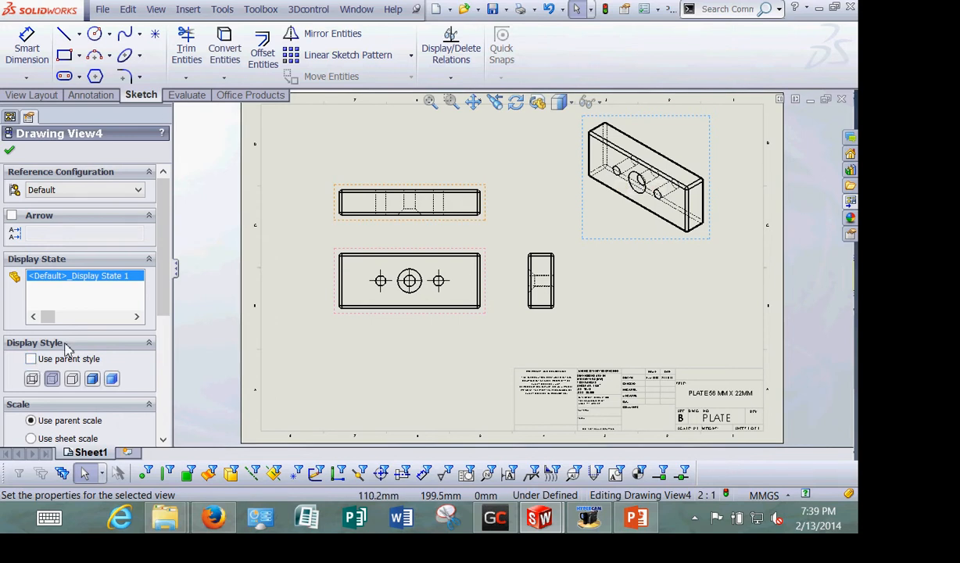
left_click(92, 383)
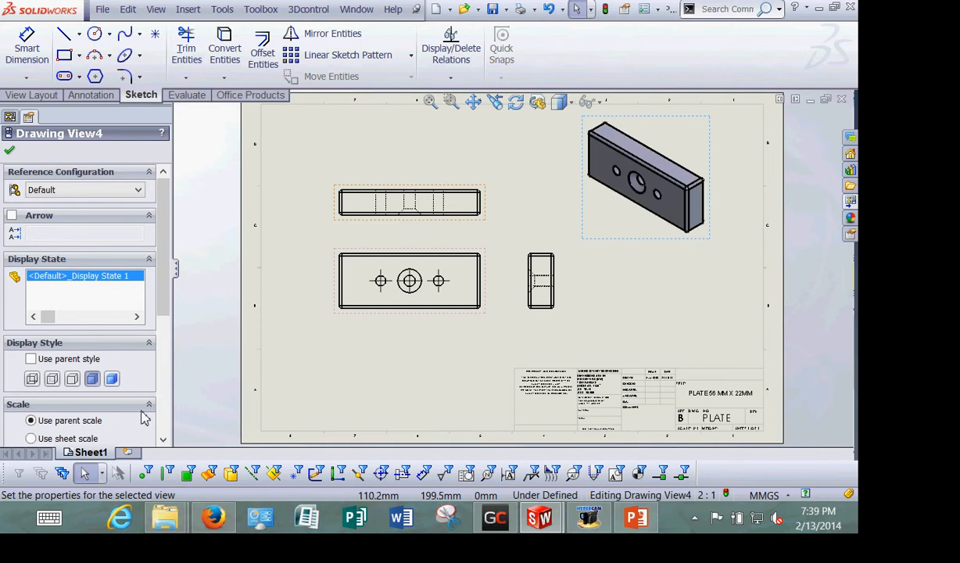
left_click(10, 150)
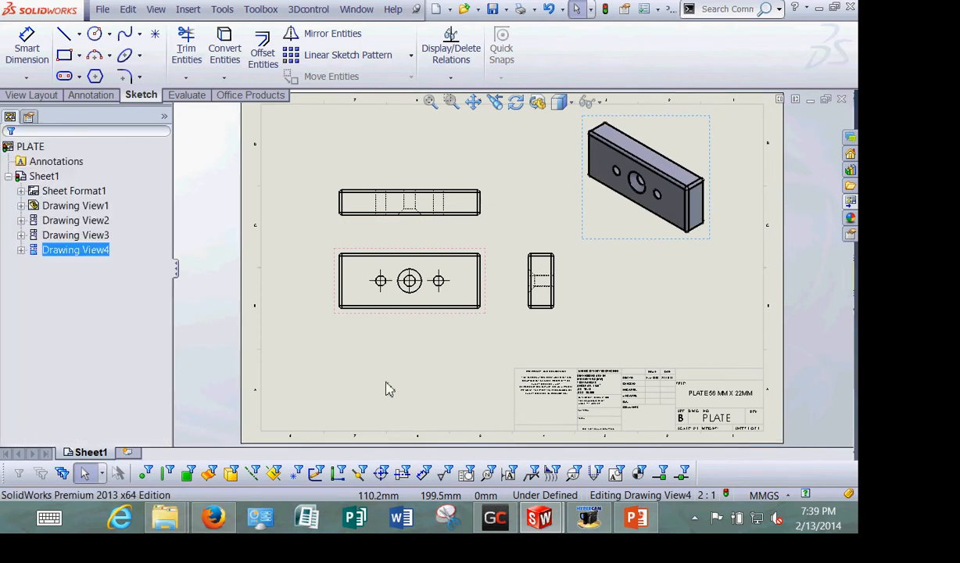
left_click(354, 358)
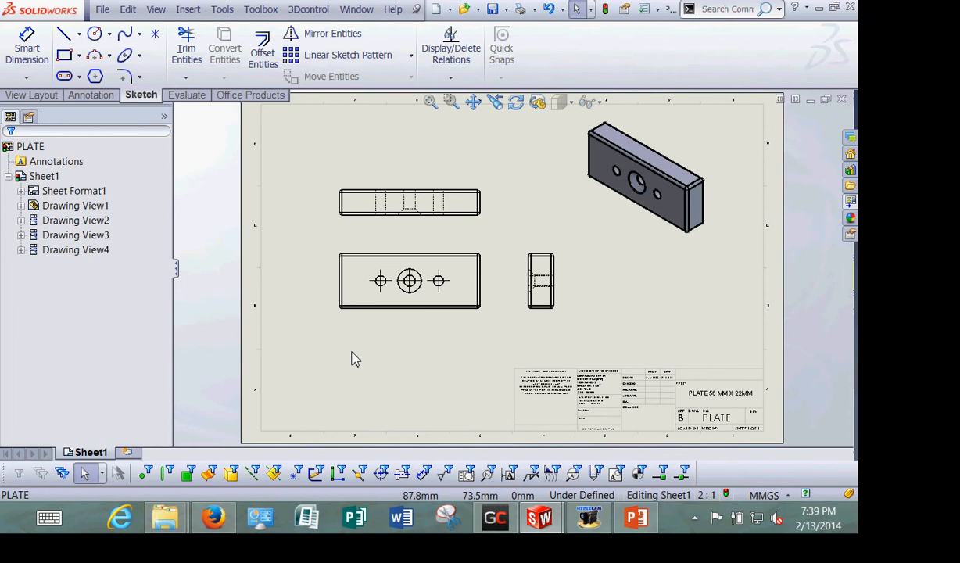
key("ctrl+2")
mouse_move(773, 372)
left_mouse_down()
mouse_move(714, 356)
mouse_move(780, 356)
left_mouse_up()
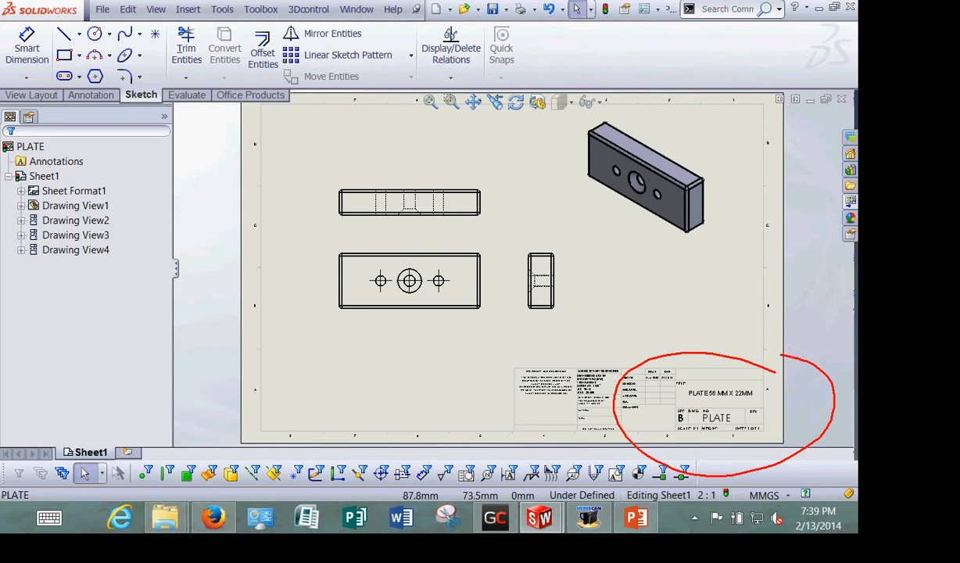
left_click_drag(688, 403, 776, 403)
left_click_drag(702, 427, 738, 427)
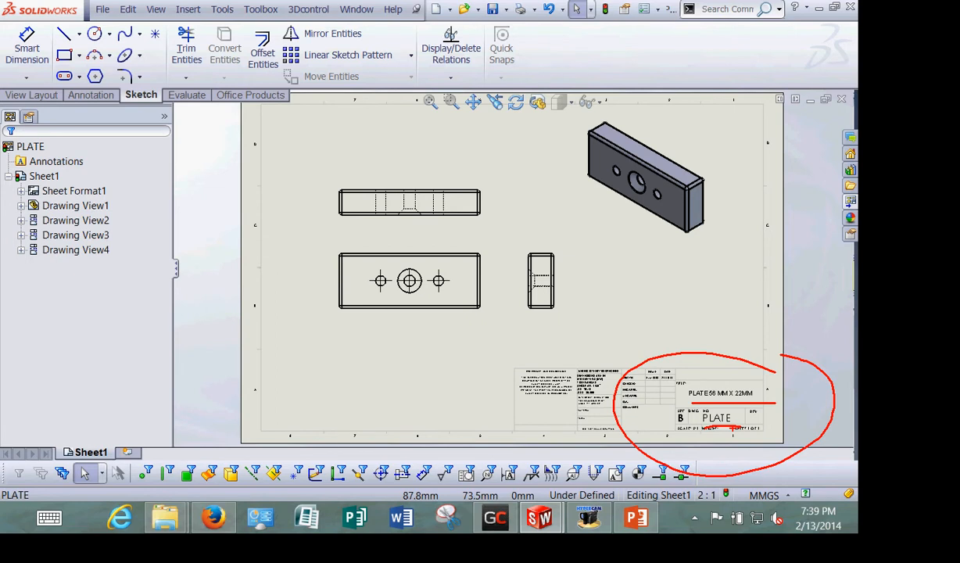
Move the top view higher above the front view and the right view farther out to make room for dimensions
key("Escape")
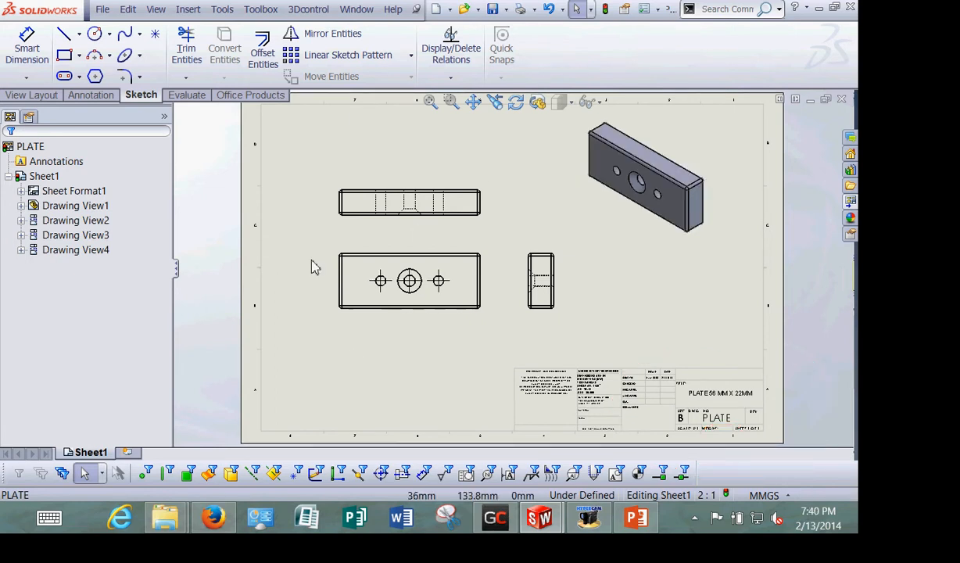
scroll(501, 260, "up", 2)
scroll(500, 260, "down", 5)
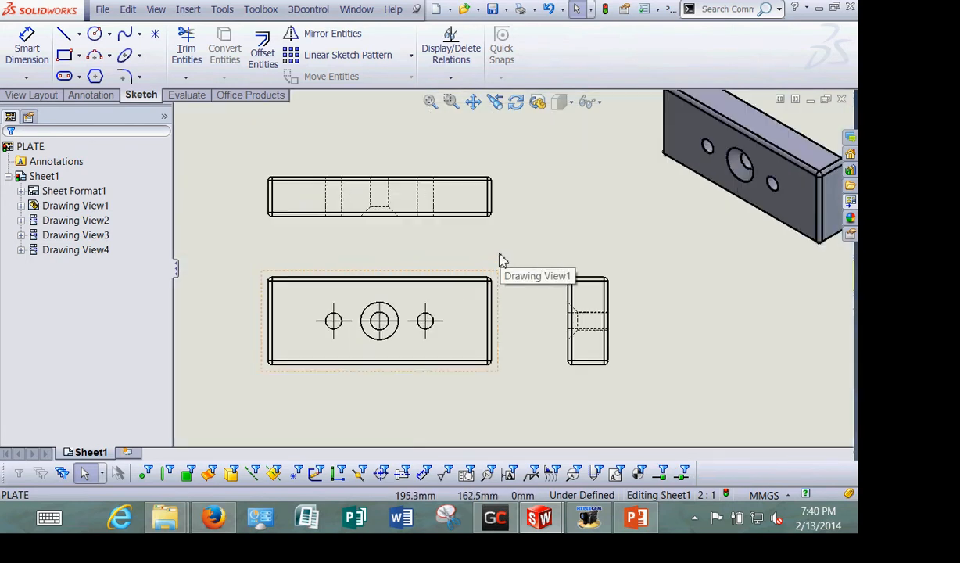
left_click_drag(411, 168, 405, 124)
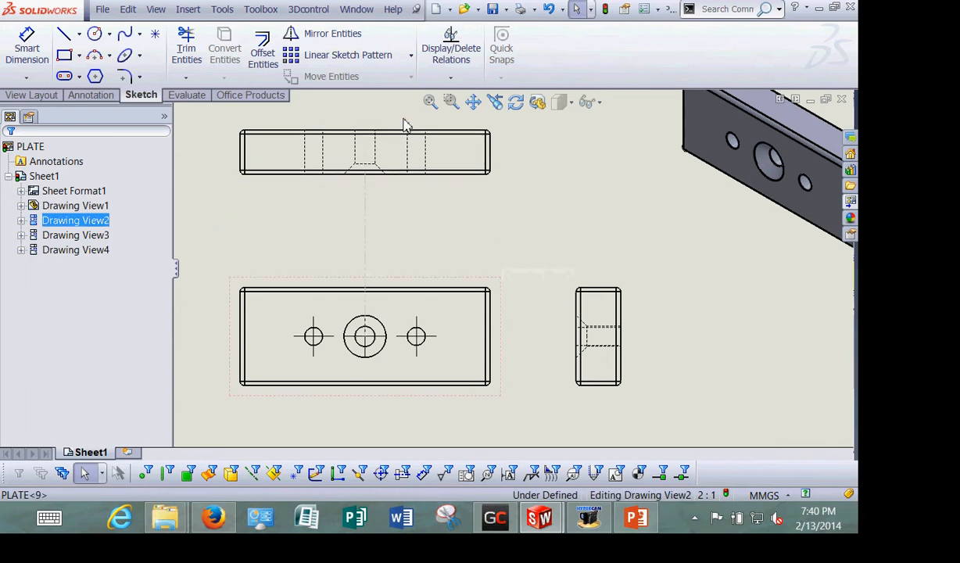
left_click_drag(617, 286, 653, 278)
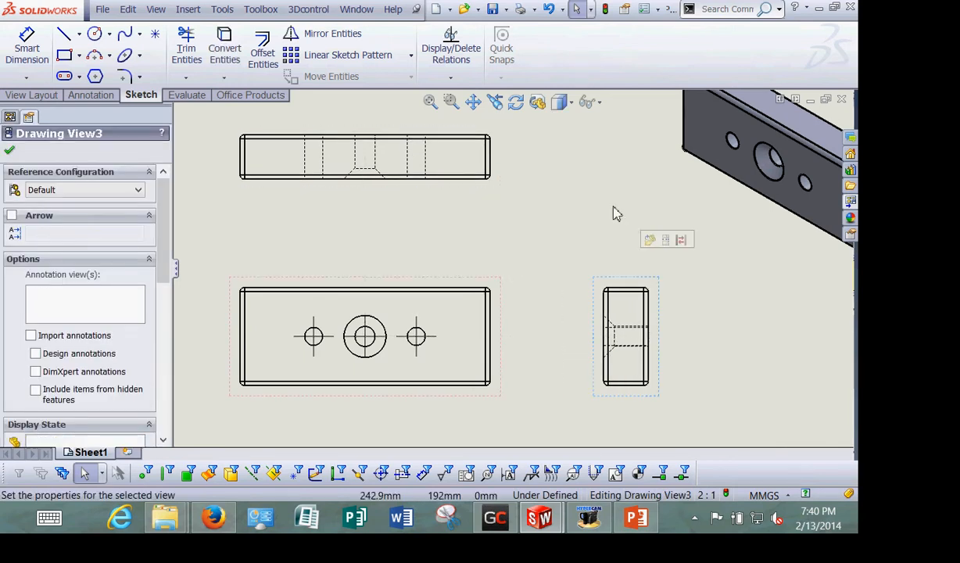
left_click(229, 210)
key("ctrl+2")
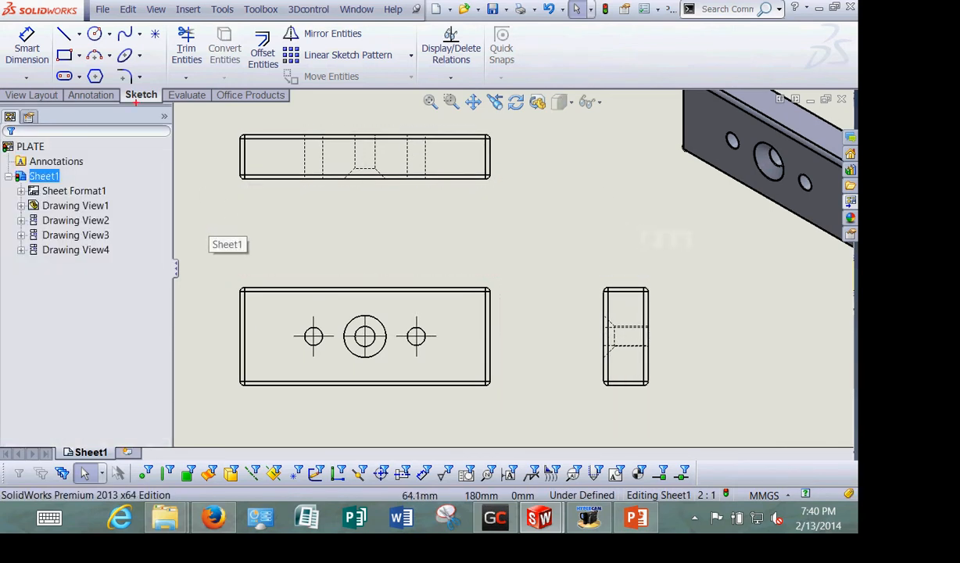
mouse_move(130, 90)
left_mouse_down()
mouse_move(95, 83)
mouse_move(91, 141)
left_mouse_up()
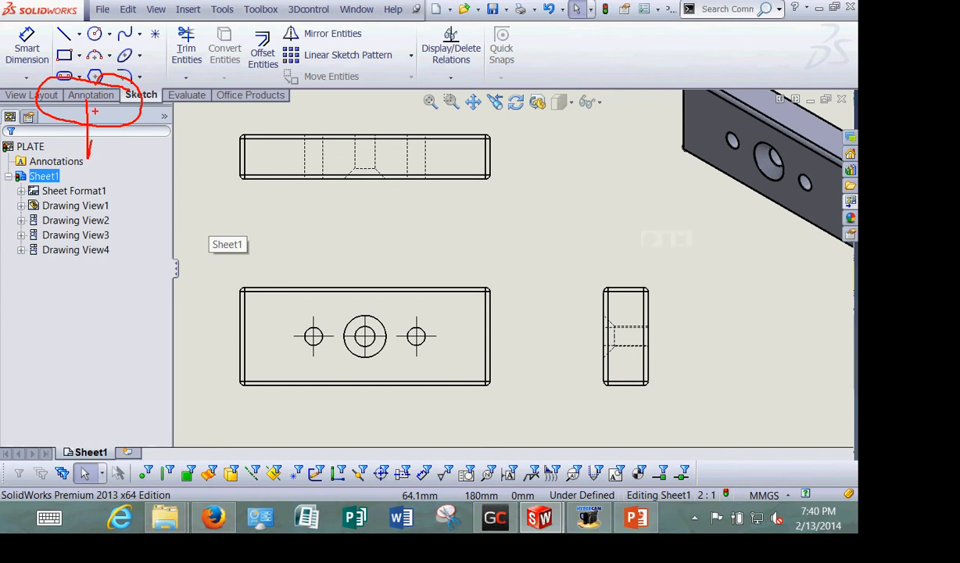
left_click_drag(87, 101, 111, 116)
key("Escape")
Dimension the plate's overall length with Smart Dimension, placing the value below the top view
left_click(91, 94)
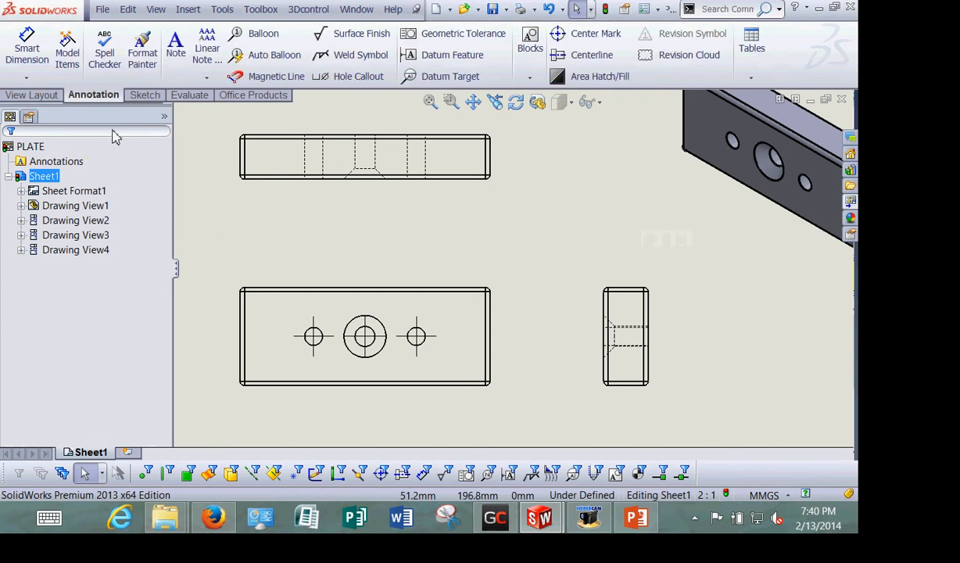
left_click(26, 43)
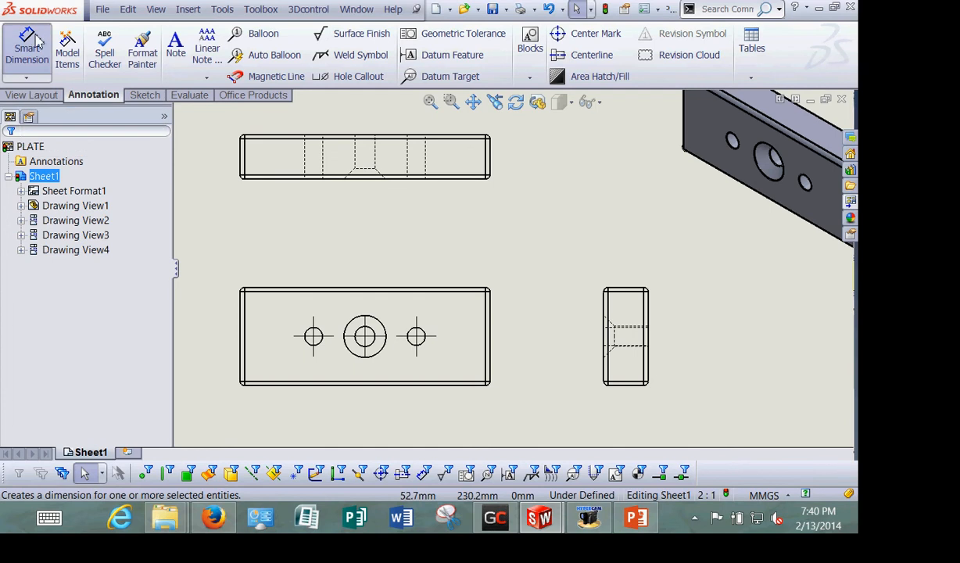
left_click(242, 164)
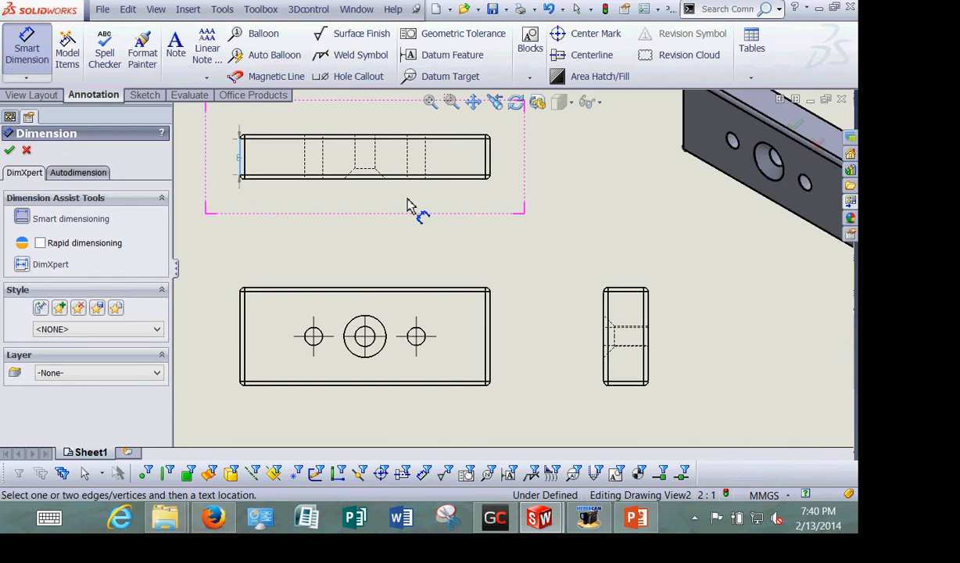
left_click(376, 225)
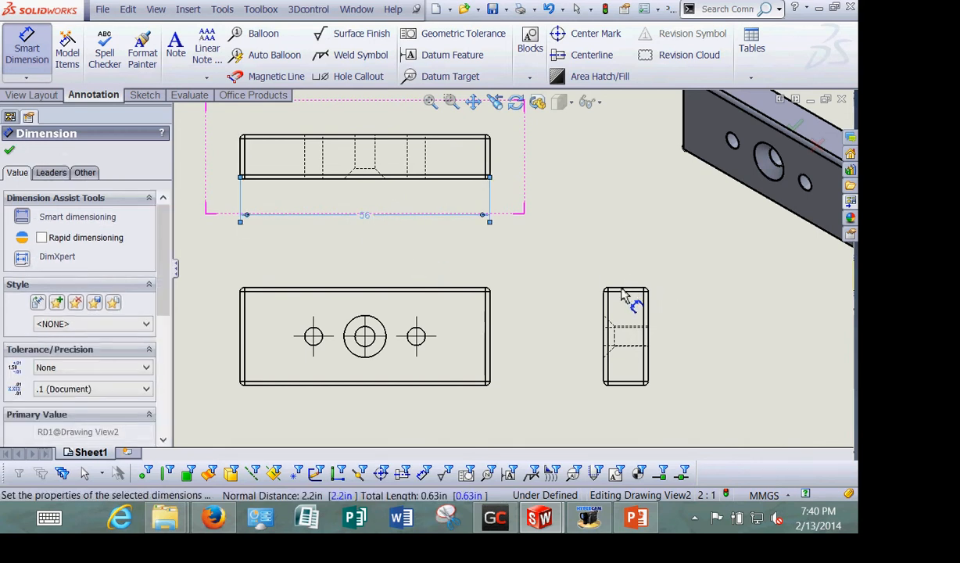
Dimension the plate's height beside the right view and its thickness above that view, and end the dimension command
left_click(604, 348)
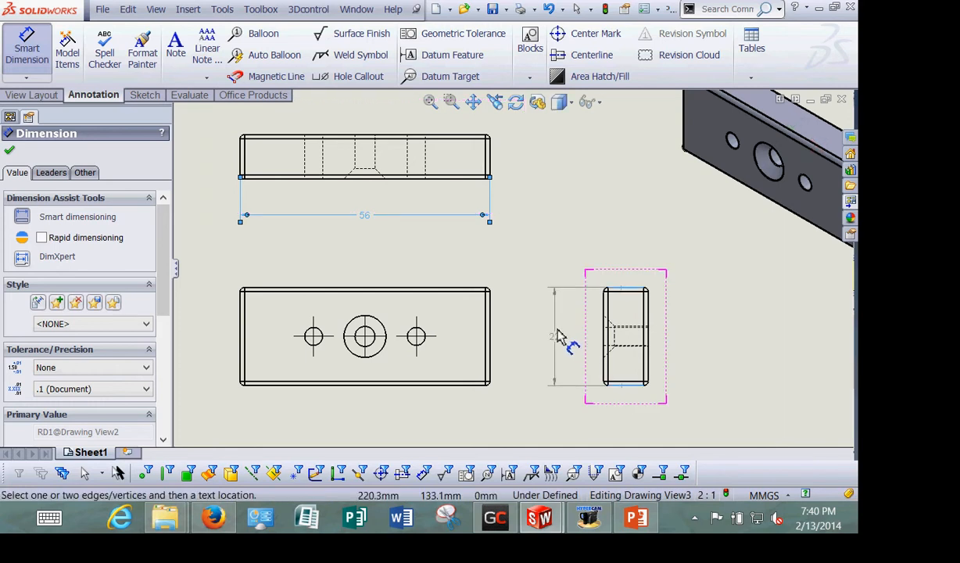
left_click(558, 336)
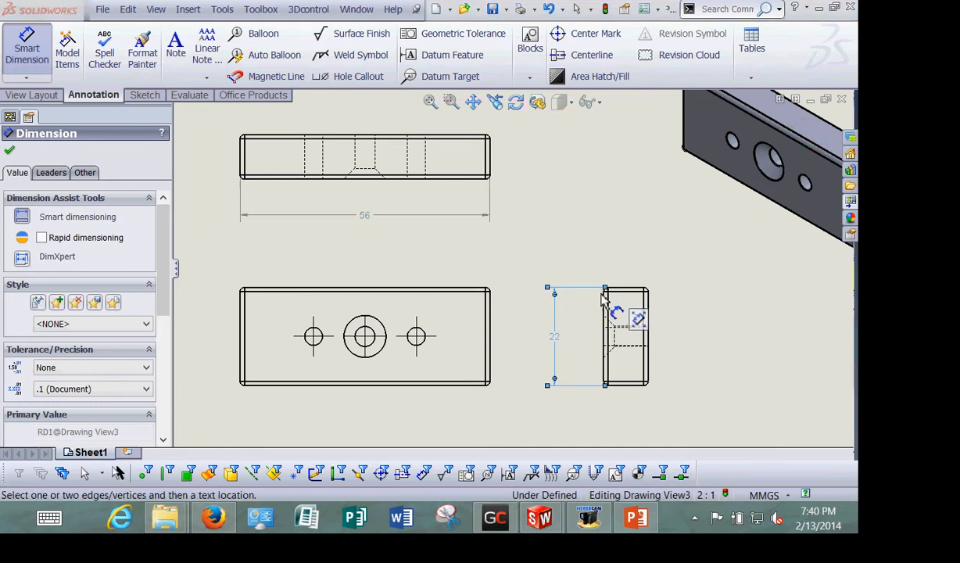
left_click(647, 321)
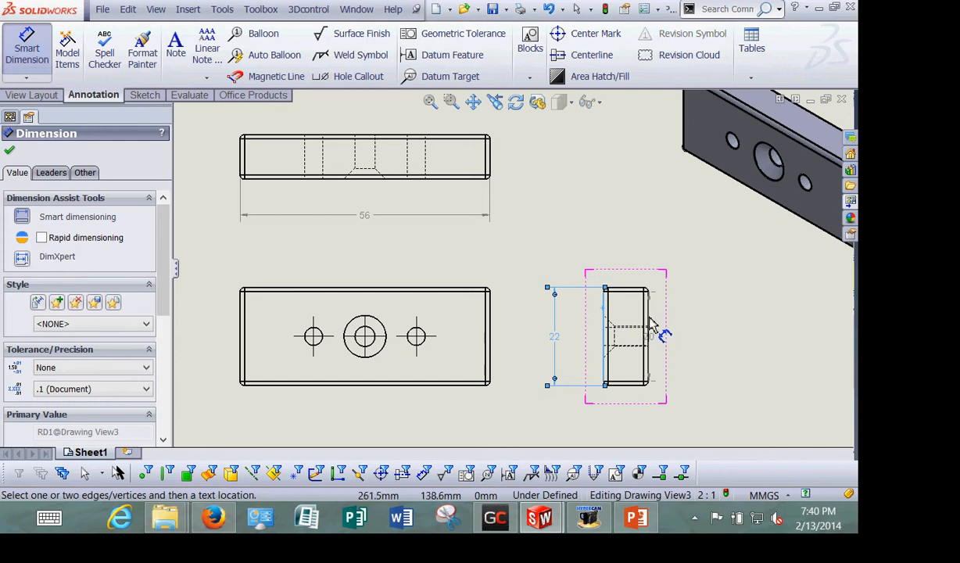
left_click(625, 252)
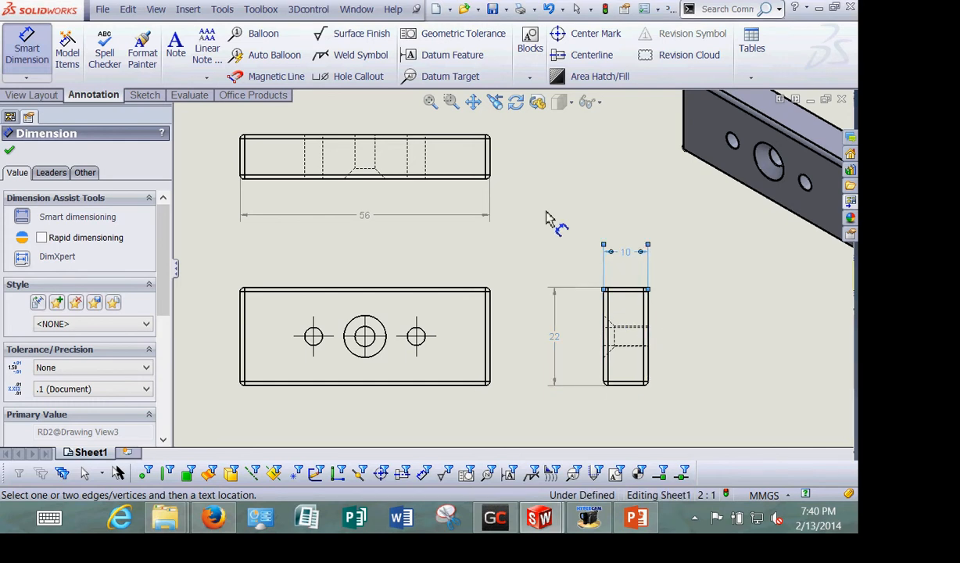
right_click(524, 202)
left_click(551, 268)
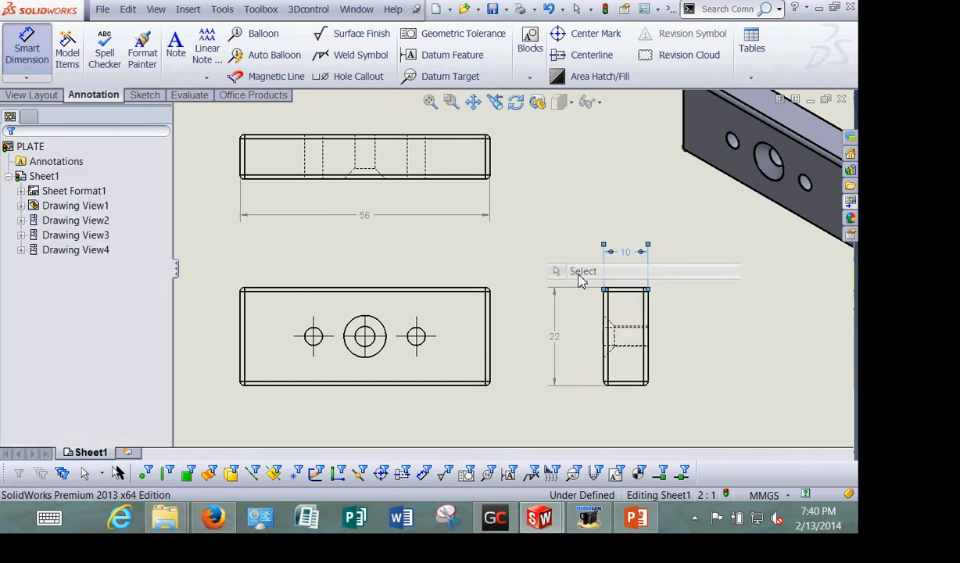
left_click(531, 235)
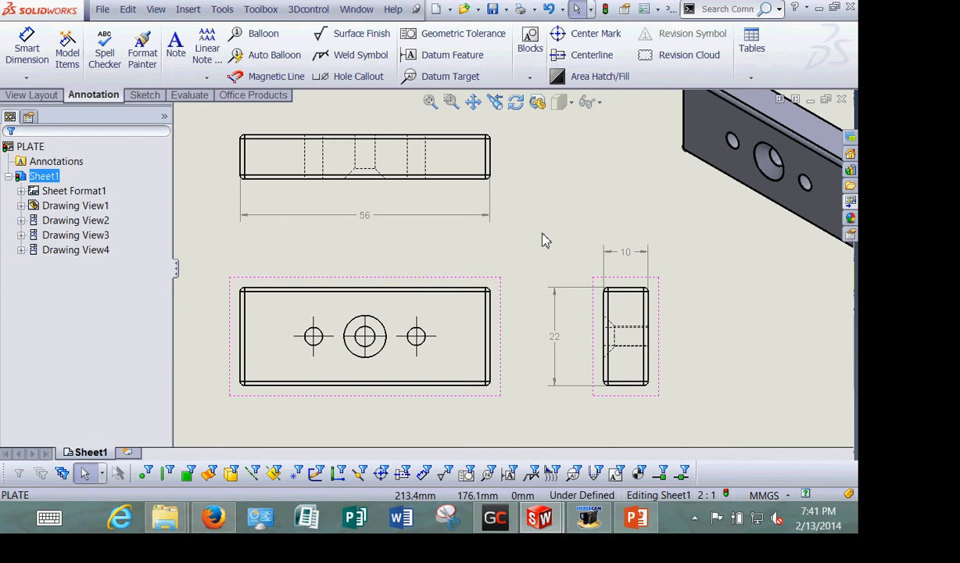
mouse_move(402, 68)
left_mouse_down()
mouse_move(374, 61)
mouse_move(423, 65)
mouse_move(355, 61)
mouse_move(348, 146)
left_mouse_up()
mouse_move(334, 105)
left_mouse_down()
mouse_move(344, 82)
mouse_move(365, 92)
left_mouse_up()
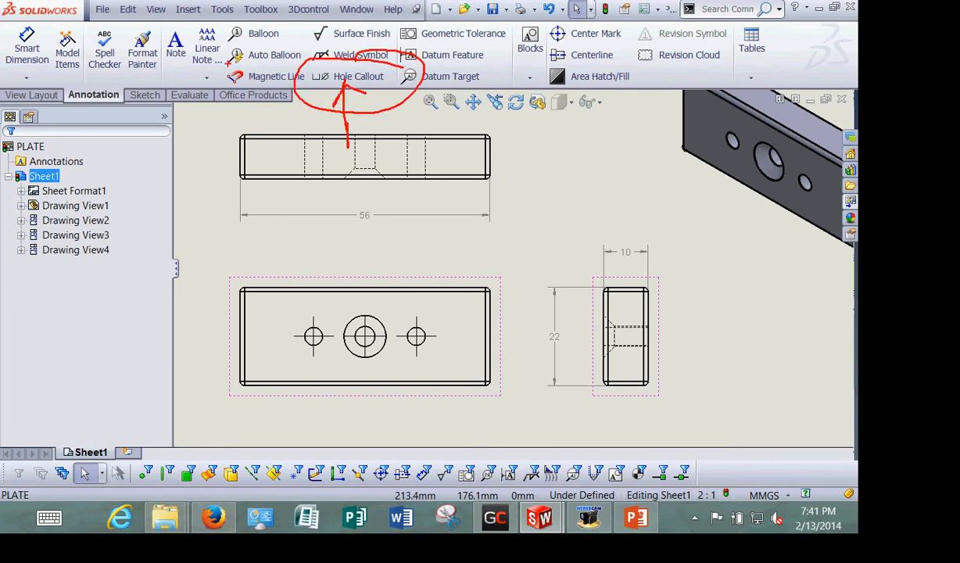
mouse_move(52, 31)
left_mouse_down()
mouse_move(16, 85)
mouse_move(67, 76)
left_mouse_up()
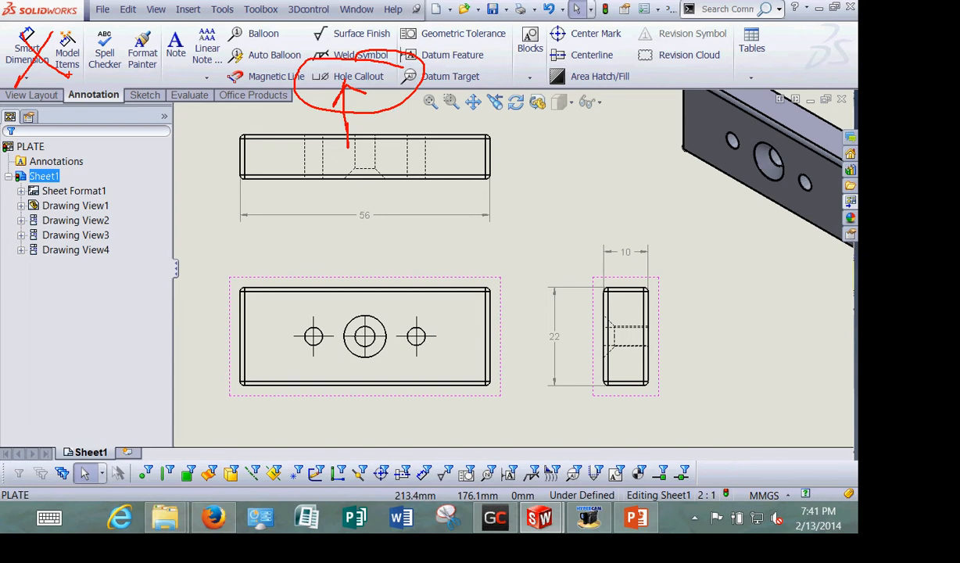
key("Escape")
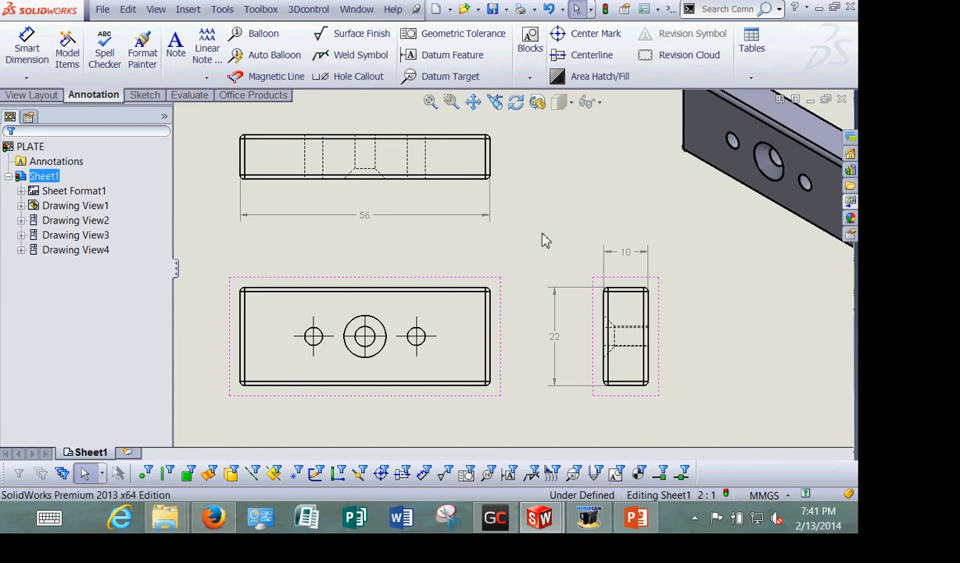
Add hole callouts below the front view for the small hole on its right side and the central countersunk hole
left_click(353, 75)
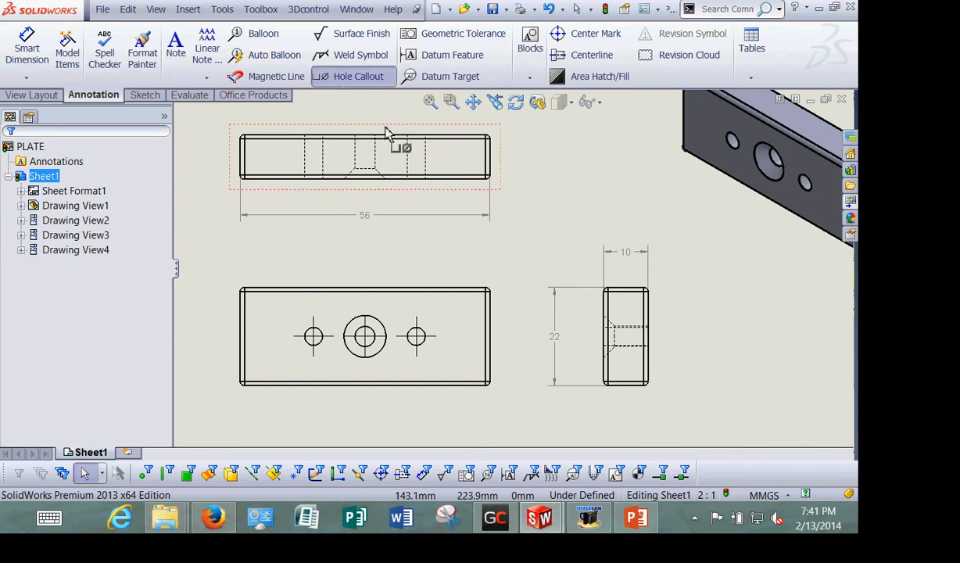
left_click(422, 354)
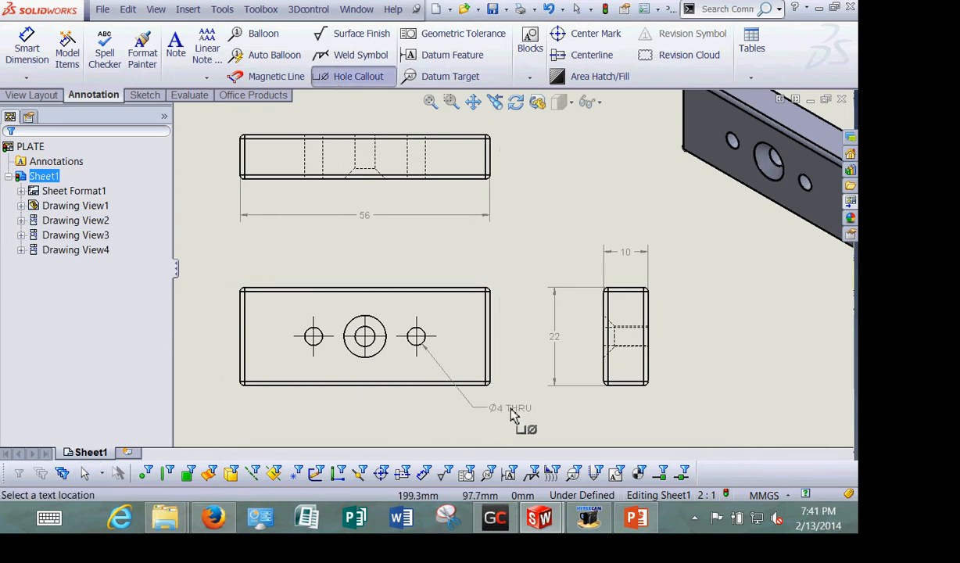
left_click(512, 414)
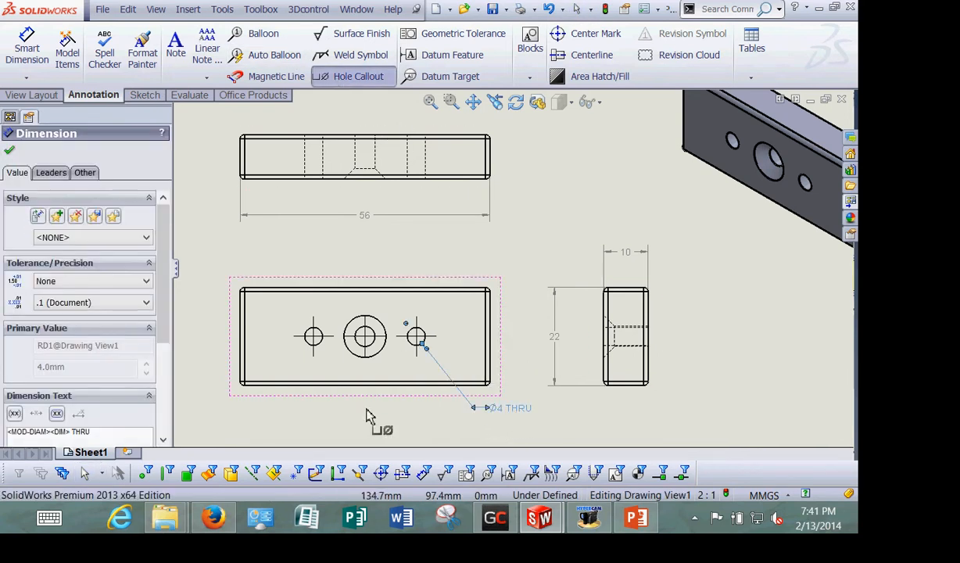
left_click(375, 360)
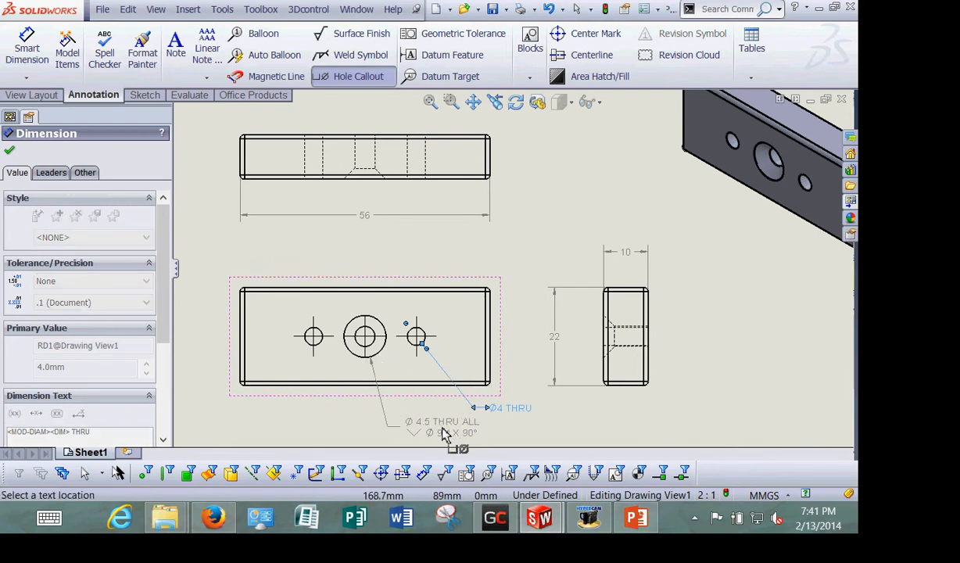
left_click(372, 422)
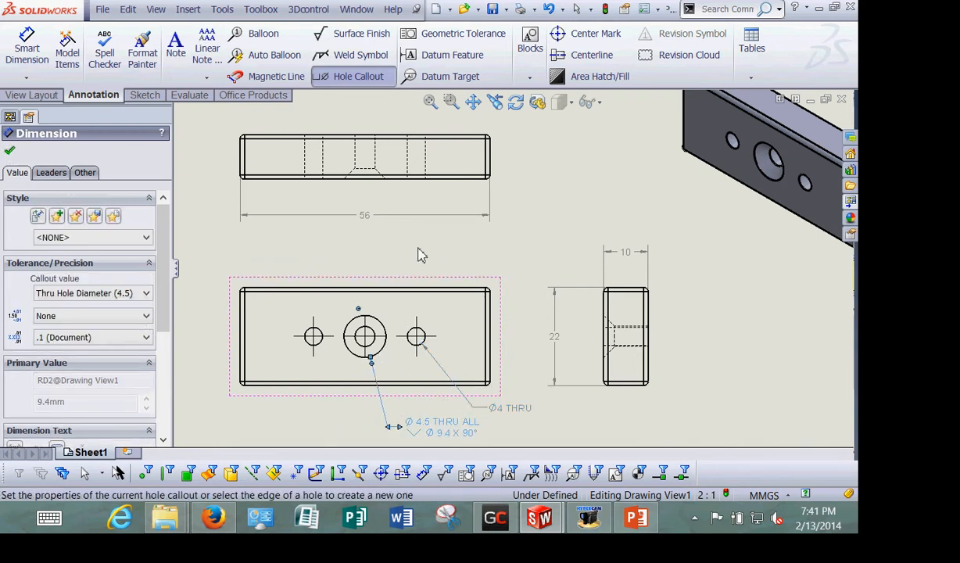
key("Escape")
Move the countersunk hole's callout directly below the Ø4 THRU callout, outside the front view
middle_click_drag(431, 242, 430, 133)
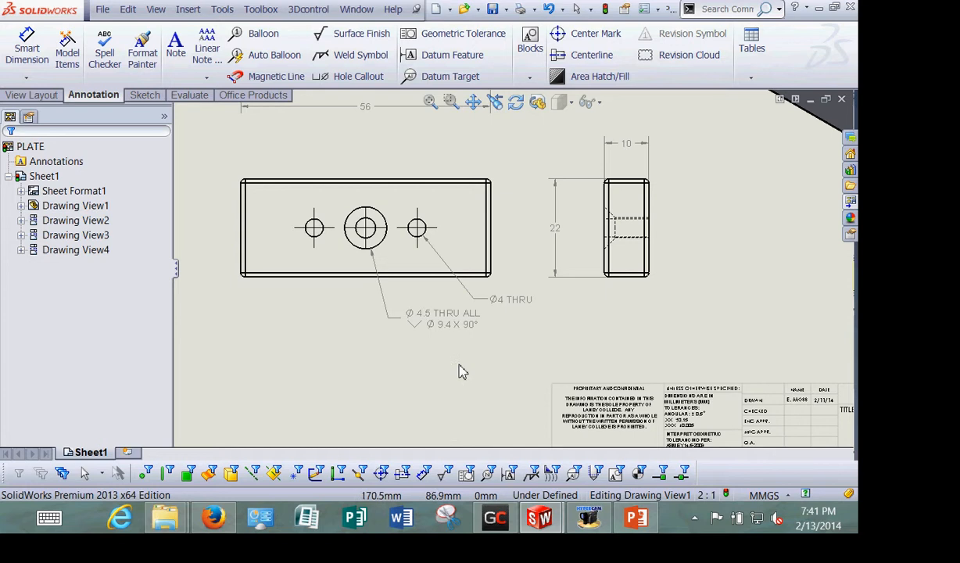
scroll(451, 344, "down", 2)
scroll(442, 330, "down", 1)
left_click(502, 328)
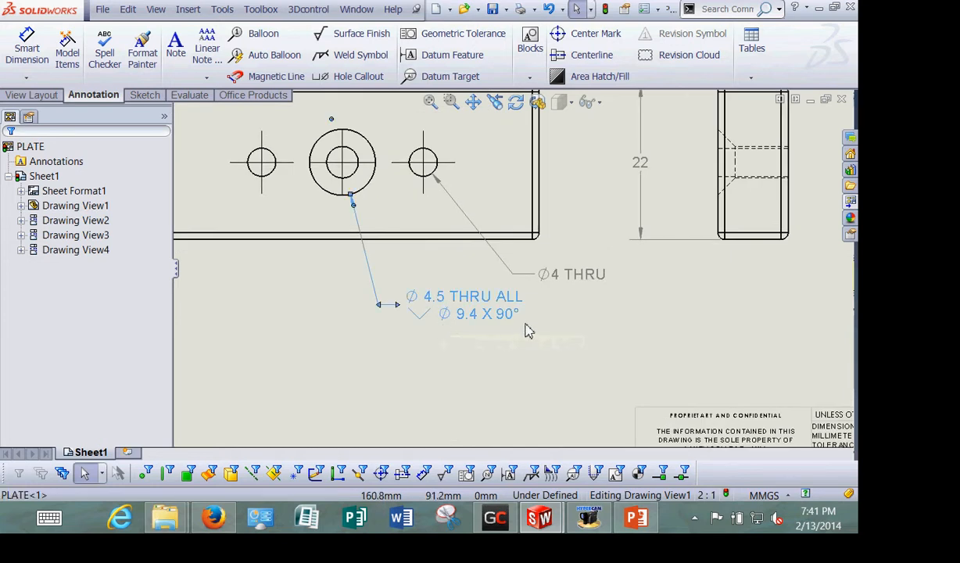
left_click_drag(526, 332, 546, 321)
left_click(374, 346)
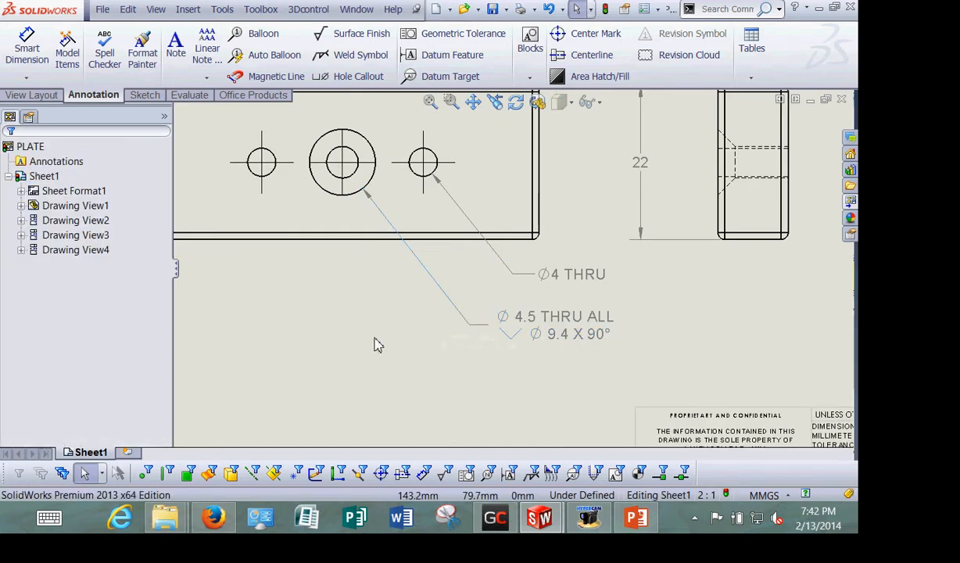
mouse_move(443, 124)
left_mouse_down()
mouse_move(403, 127)
mouse_move(398, 112)
left_mouse_up()
left_click_drag(290, 136, 276, 189)
left_click_drag(529, 287, 607, 283)
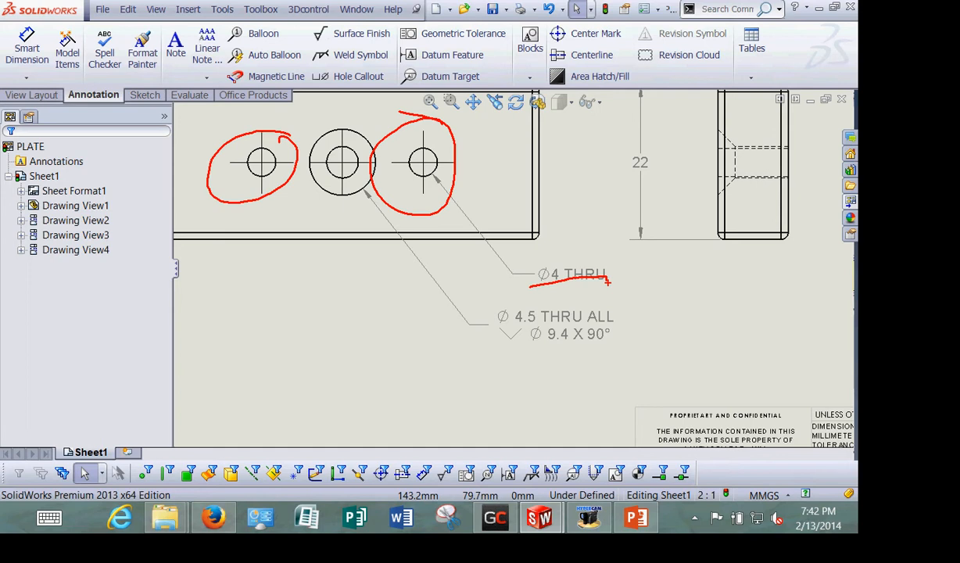
key("Escape")
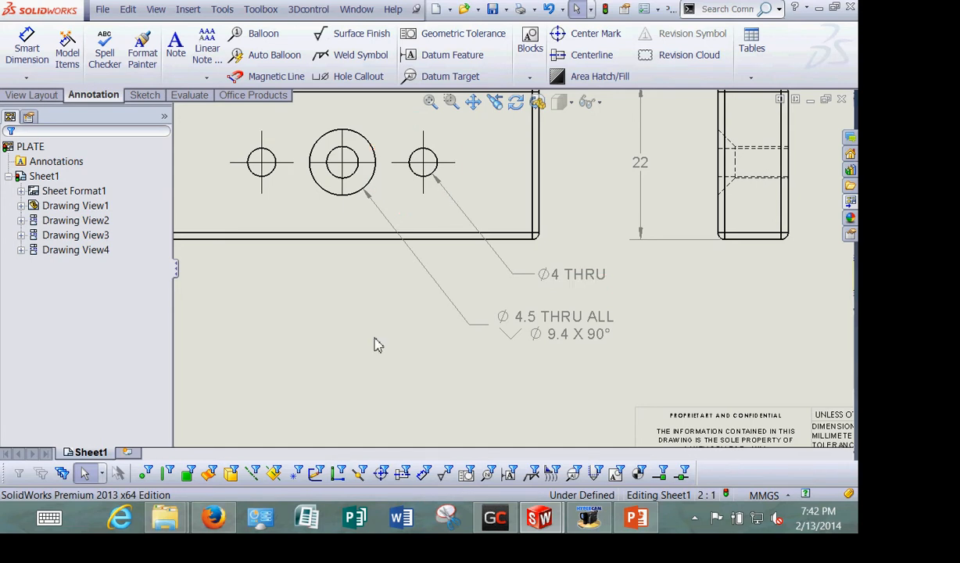
Select the Ø4 THRU hole callout and bring its dimension text into view
left_click(556, 281)
left_click_drag(161, 335, 166, 378)
key("ctrl+2")
mouse_move(121, 308)
left_mouse_down()
mouse_move(120, 283)
mouse_move(149, 314)
mouse_move(95, 261)
left_mouse_up()
left_click_drag(12, 332, 85, 332)
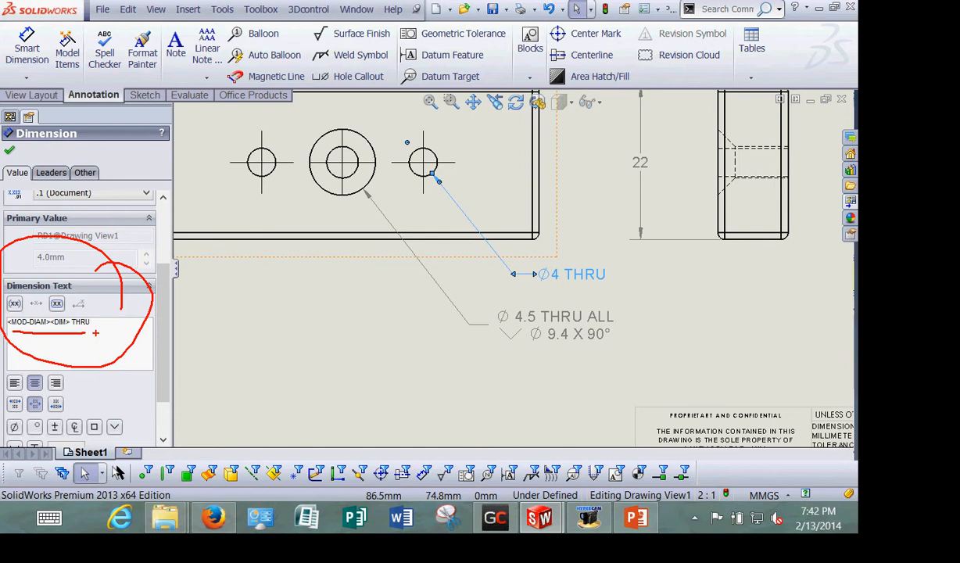
key("Escape")
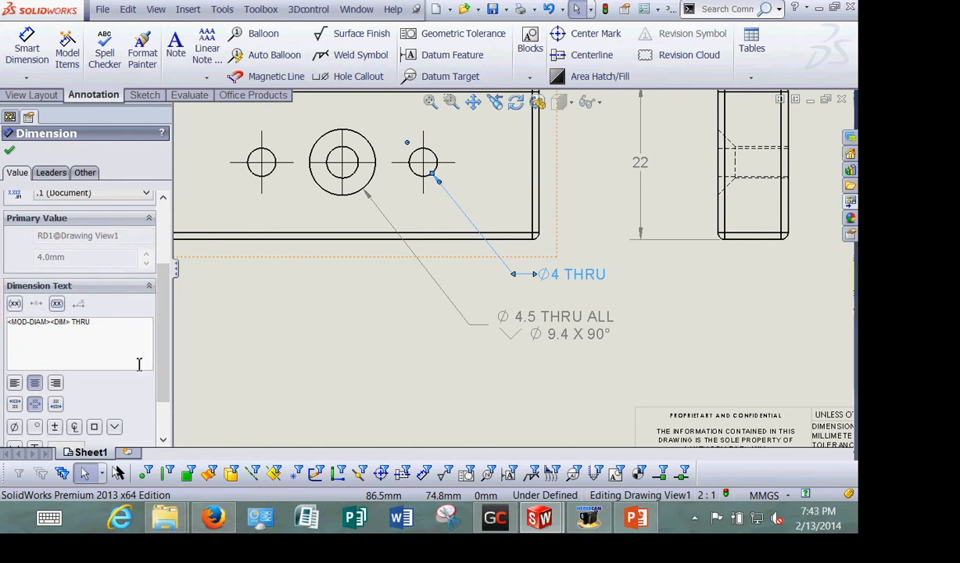
Prefix the Ø4 THRU callout text with "2X ", accepting the manual-alteration warning and suppressing it for this session
left_click(10, 324)
type("2")
left_click(290, 270)
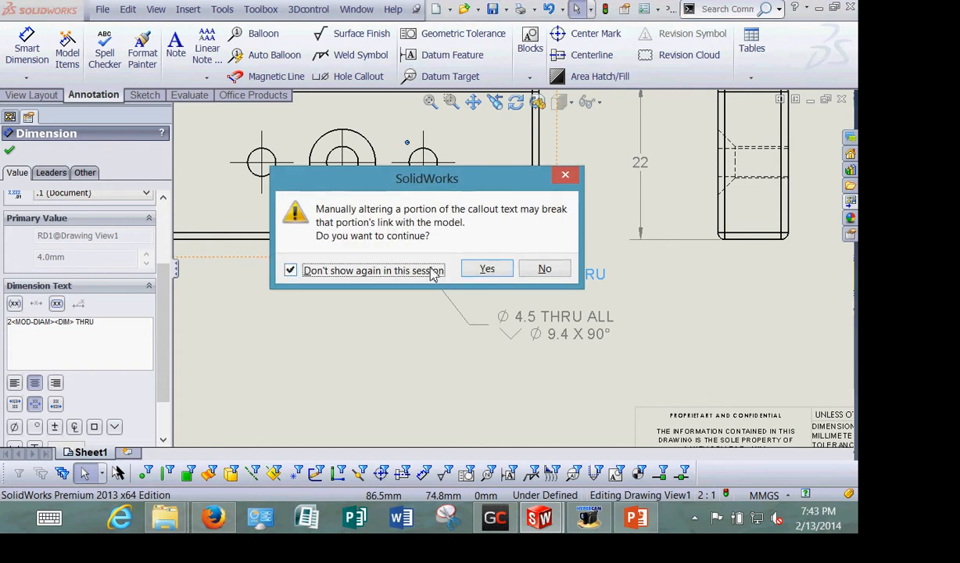
left_click(486, 271)
type("x")
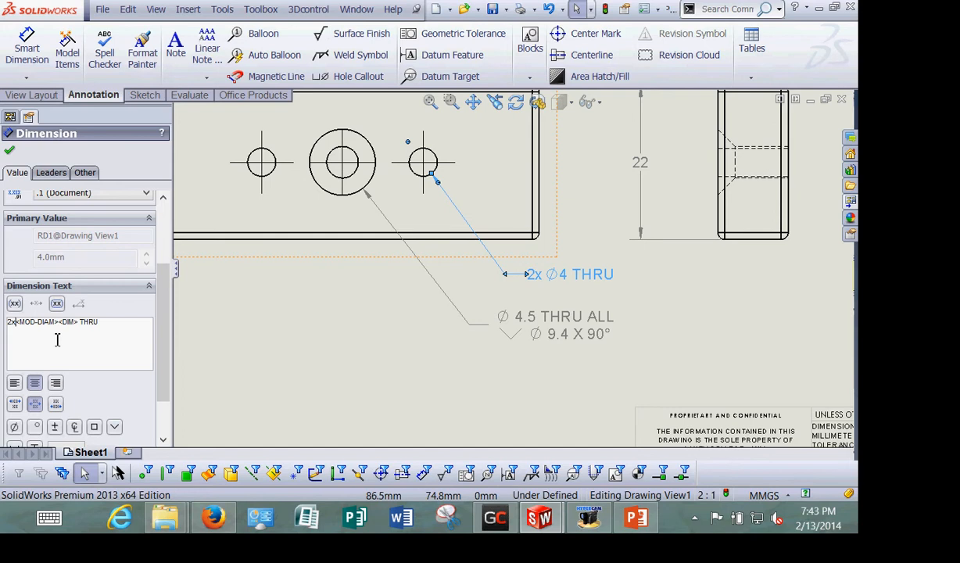
key("BackSpace")
key("BackSpace")
type("X")
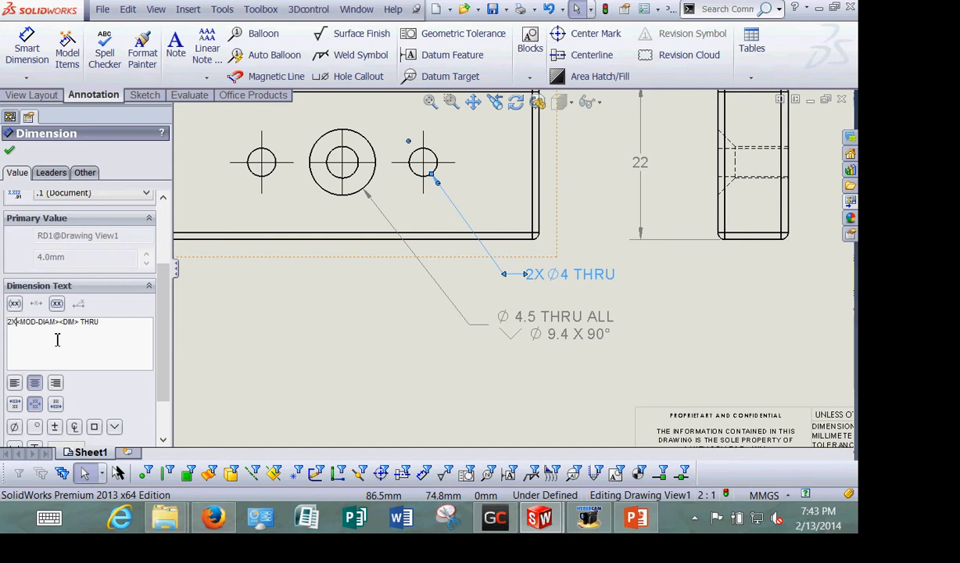
left_click(10, 150)
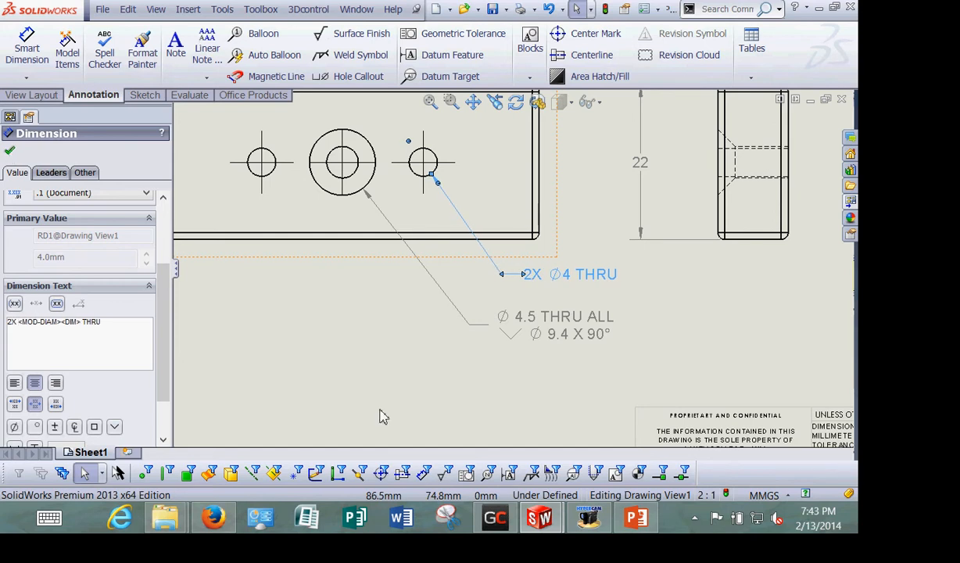
Dimension the horizontal distance from each side edge of the front view to its nearest small hole, placing both dimensions above the view
left_click(328, 344)
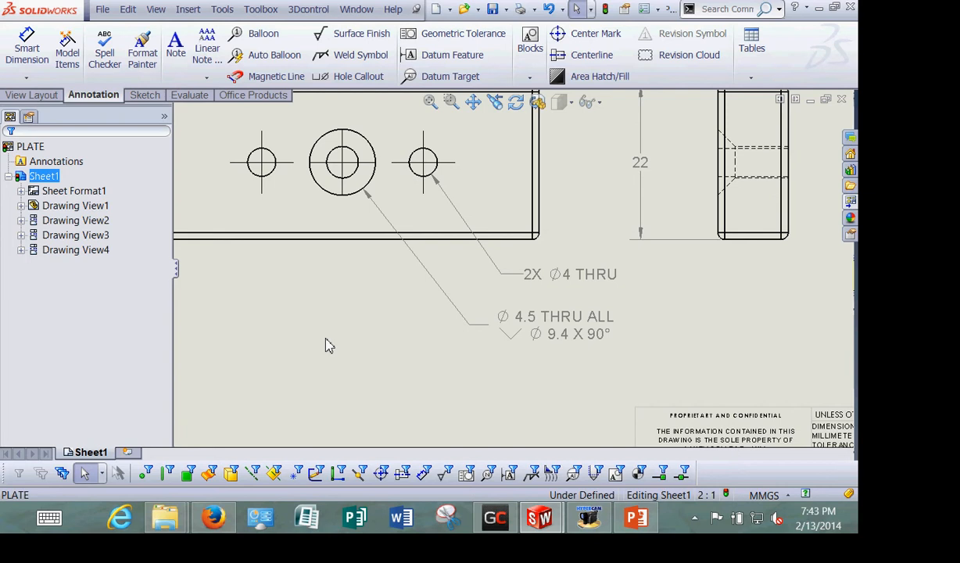
middle_click_drag(355, 278, 422, 374)
key("Escape")
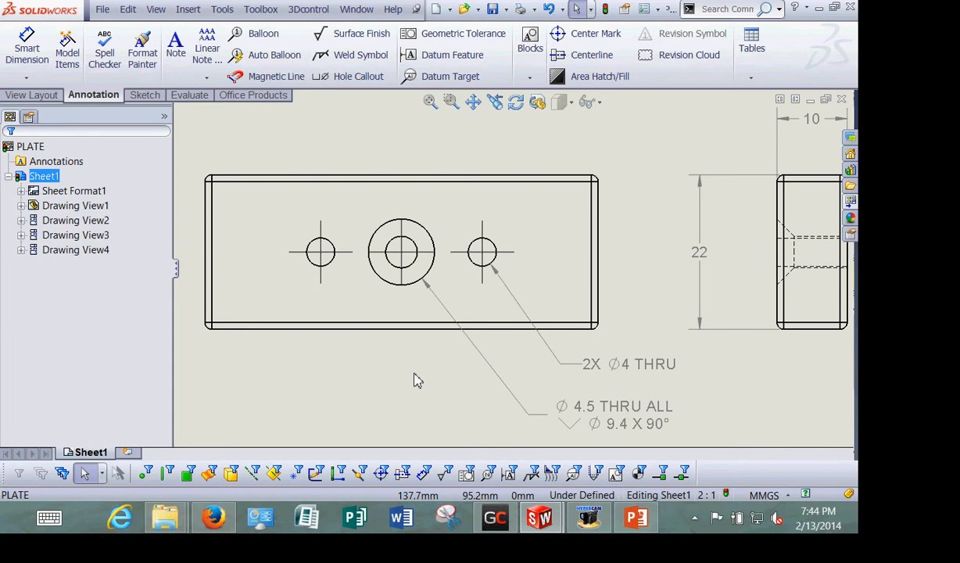
left_click(27, 54)
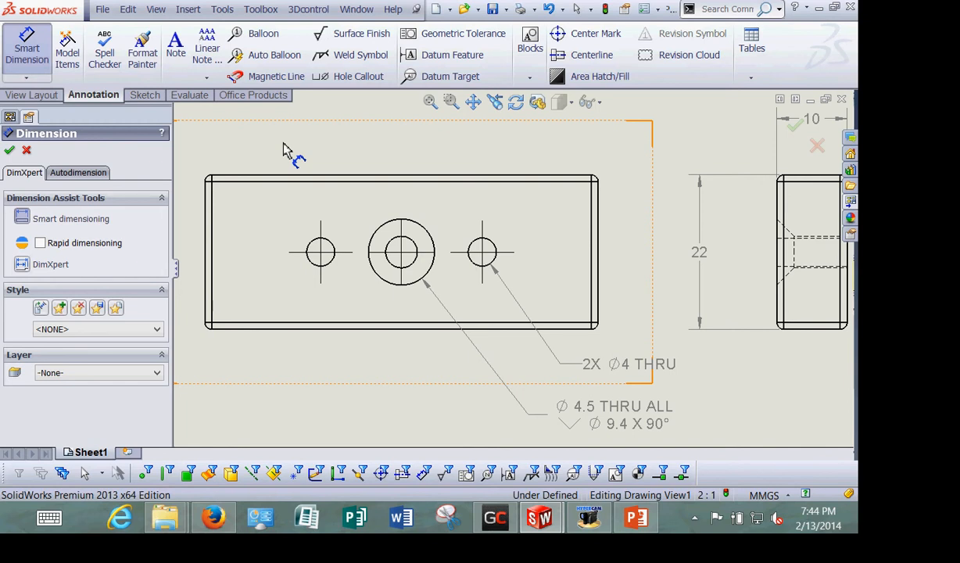
left_click(210, 221)
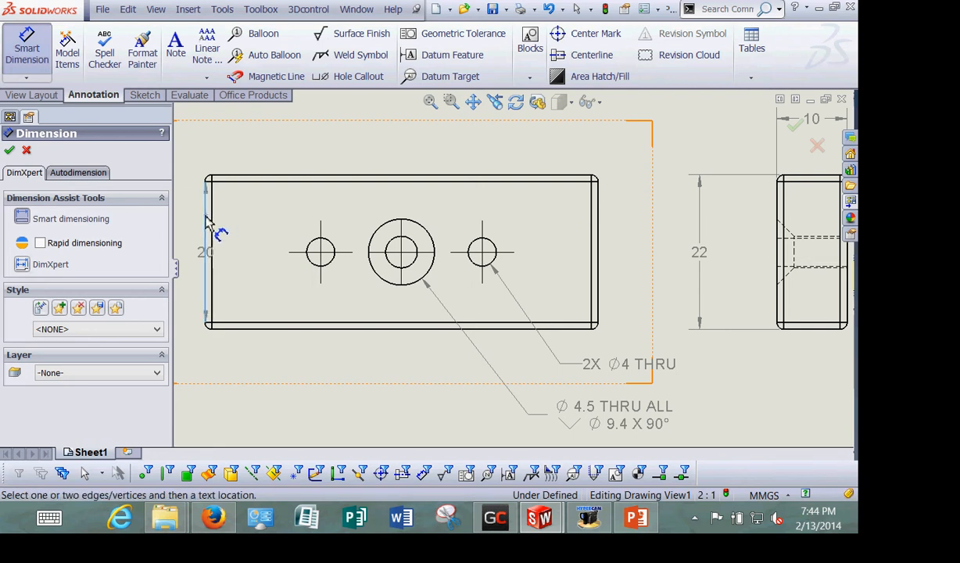
left_click(322, 250)
left_click(290, 149)
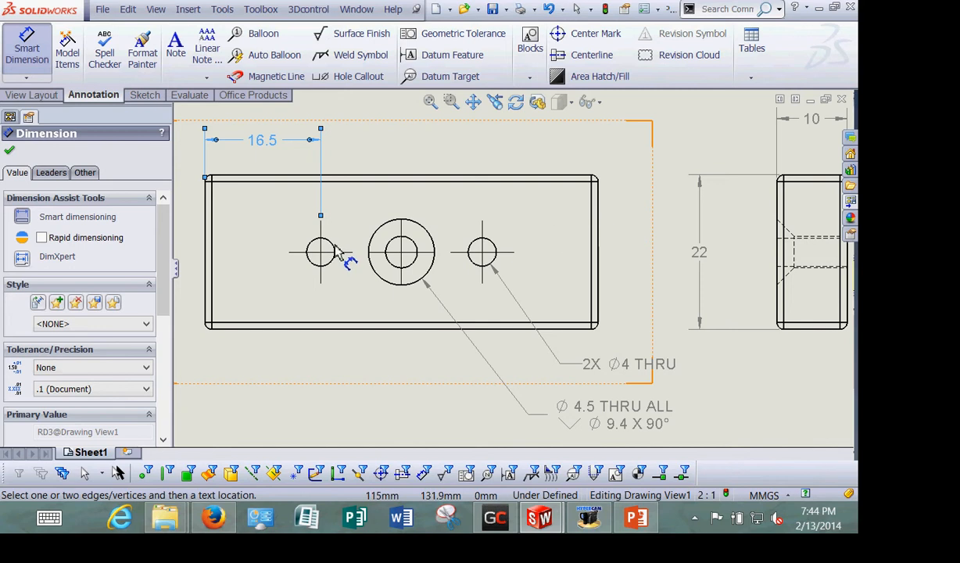
left_click(597, 235)
left_click(497, 251)
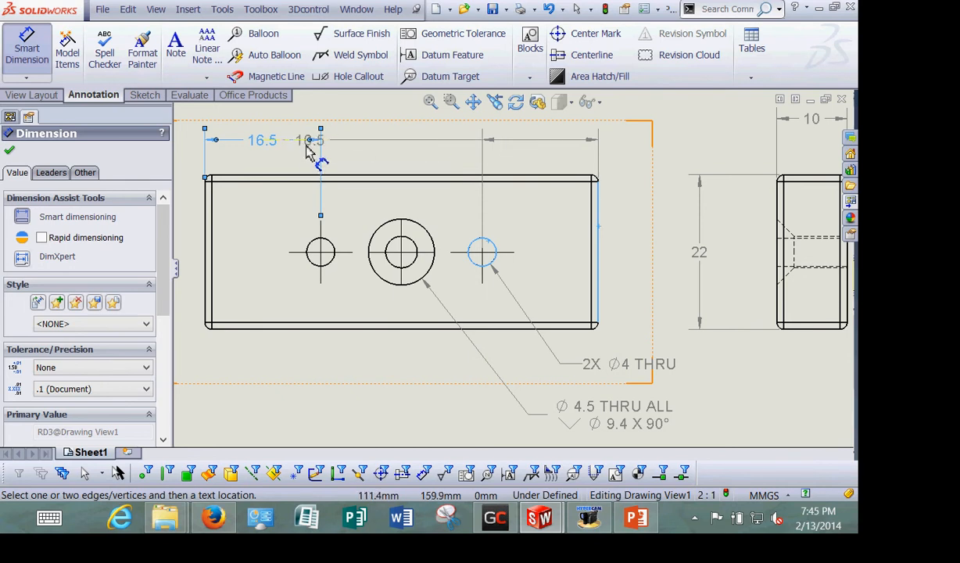
left_click(509, 147)
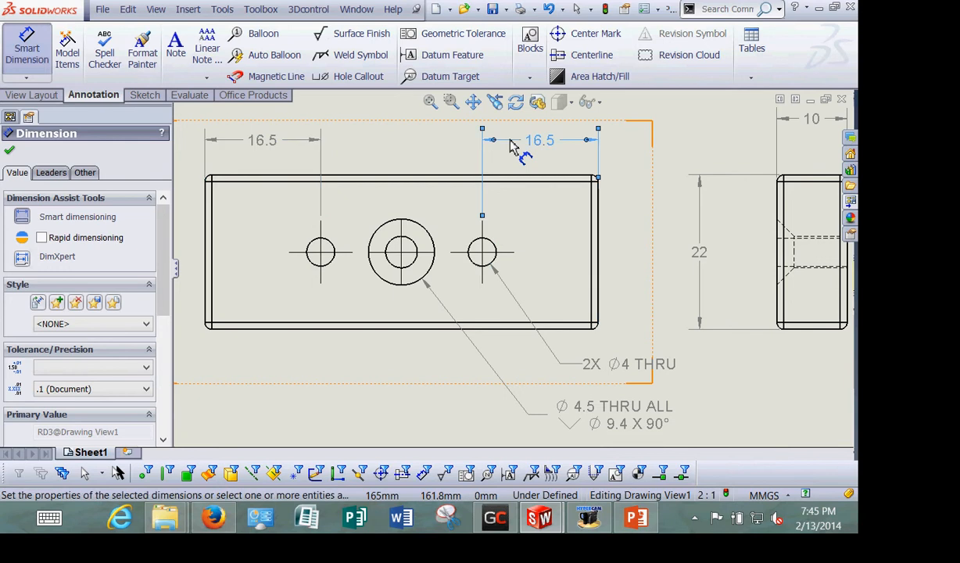
Dimension the horizontal distance from the front view's left edge to the central countersunk hole, placing it below the view
left_click(206, 301)
left_click(383, 277)
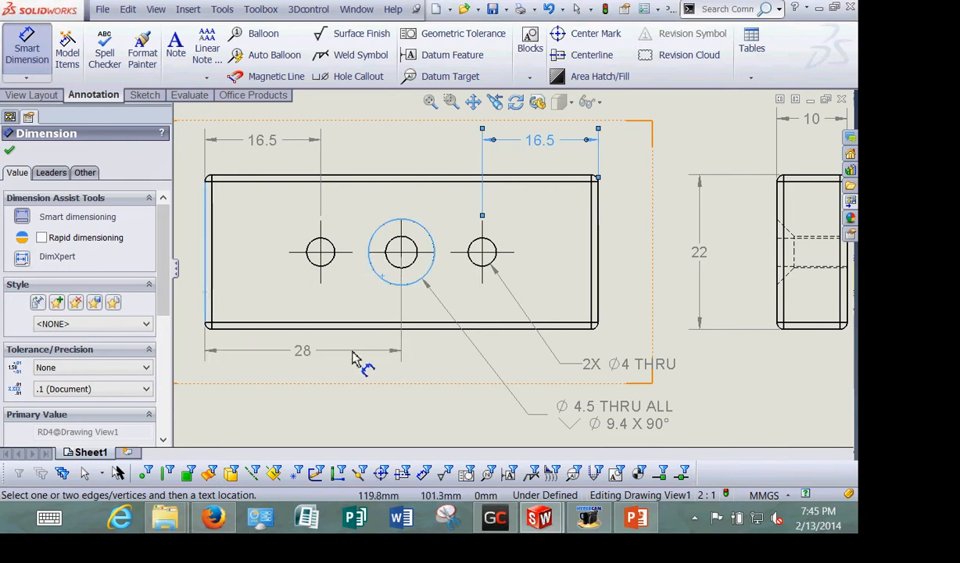
left_click(353, 361)
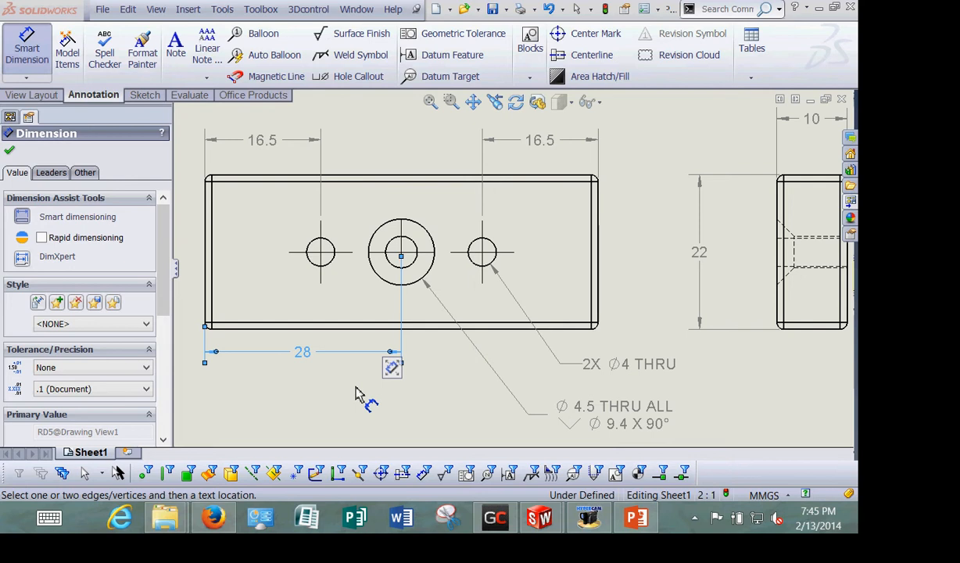
scroll(465, 396, "up", 2)
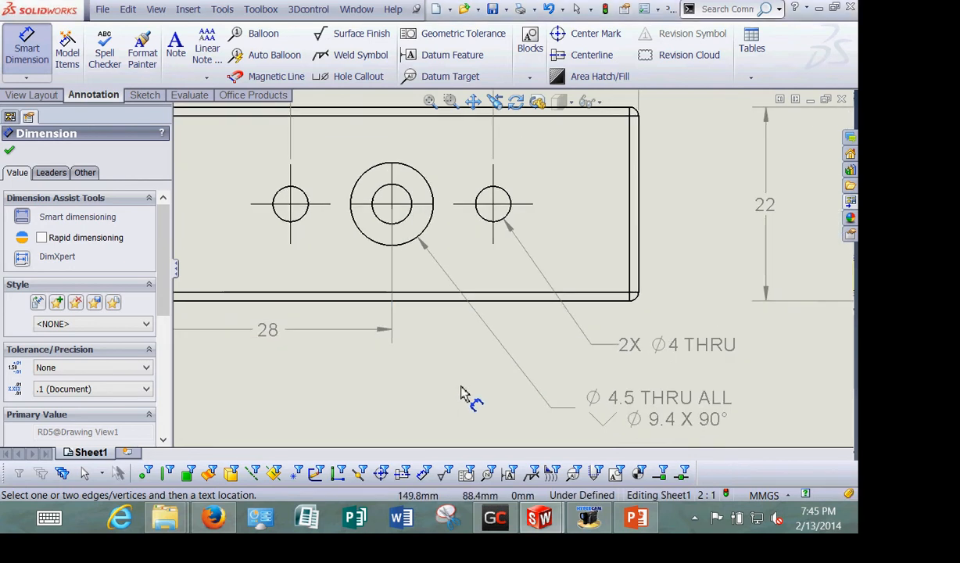
scroll(461, 390, "down", 5)
middle_click_drag(455, 377, 373, 426)
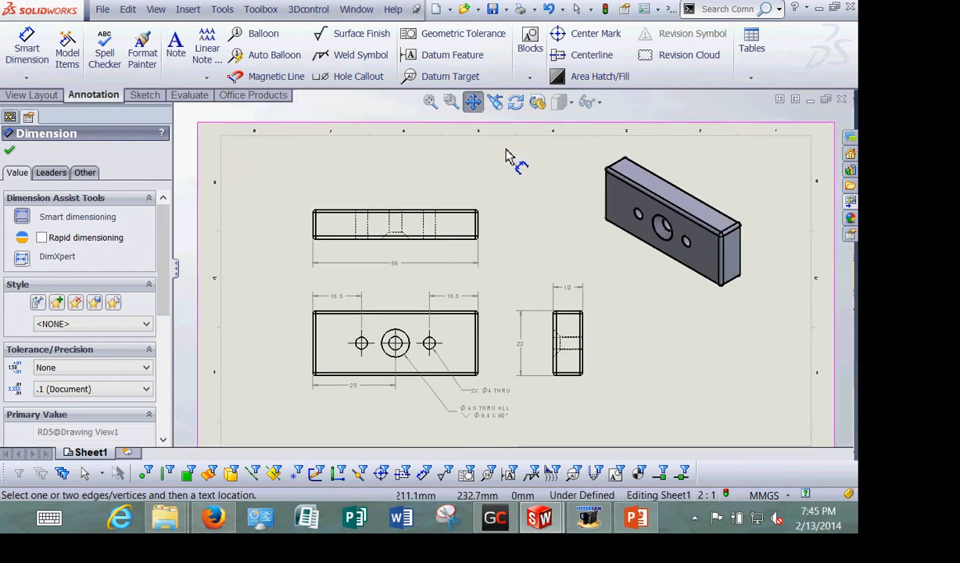
right_click(501, 178)
left_click(545, 247)
Review the drawing for missing dimensions, checking the two hole callouts below the front view
middle_click_drag(670, 369, 639, 262)
left_click_drag(639, 262, 634, 301)
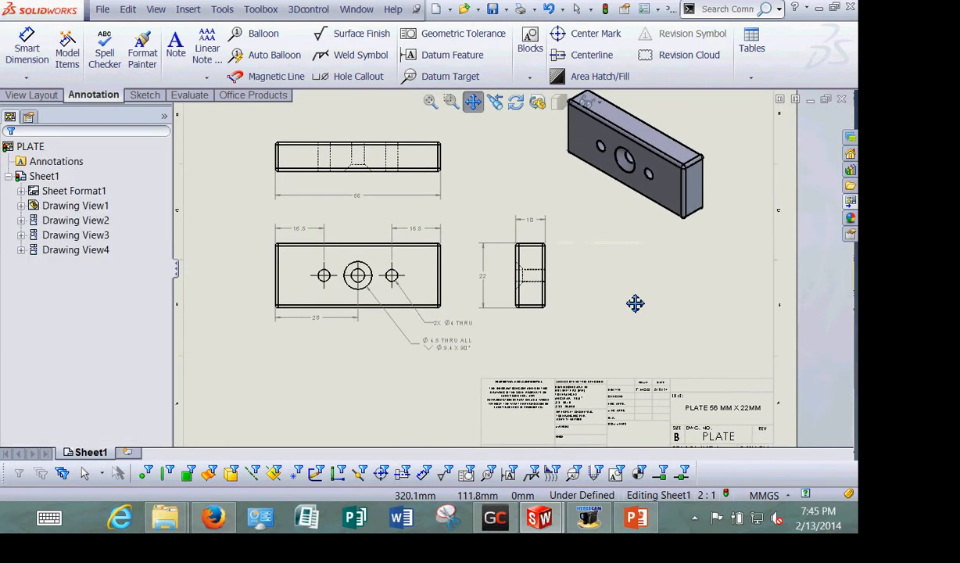
key("Escape")
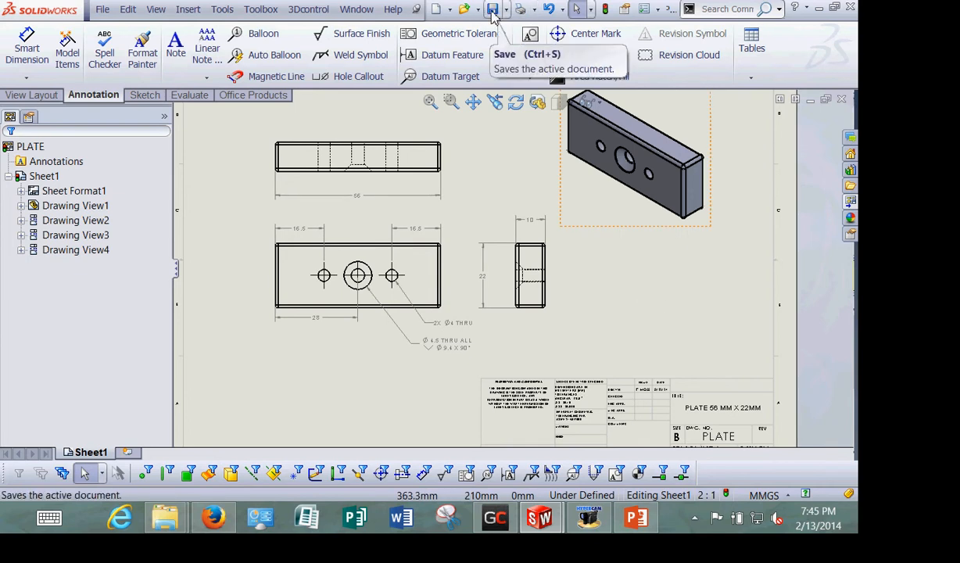
scroll(330, 195, "down", 3)
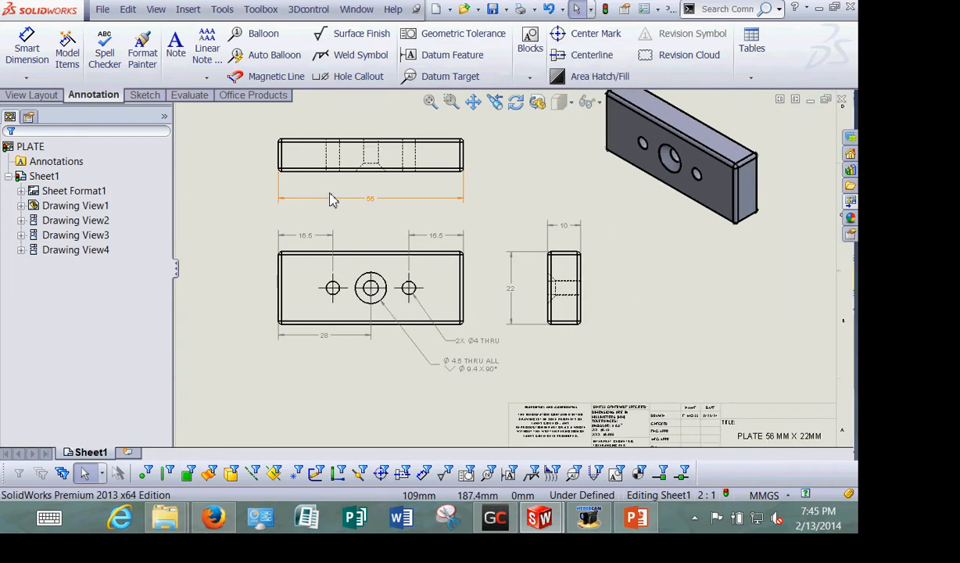
middle_click_drag(411, 256, 373, 143)
key("Escape")
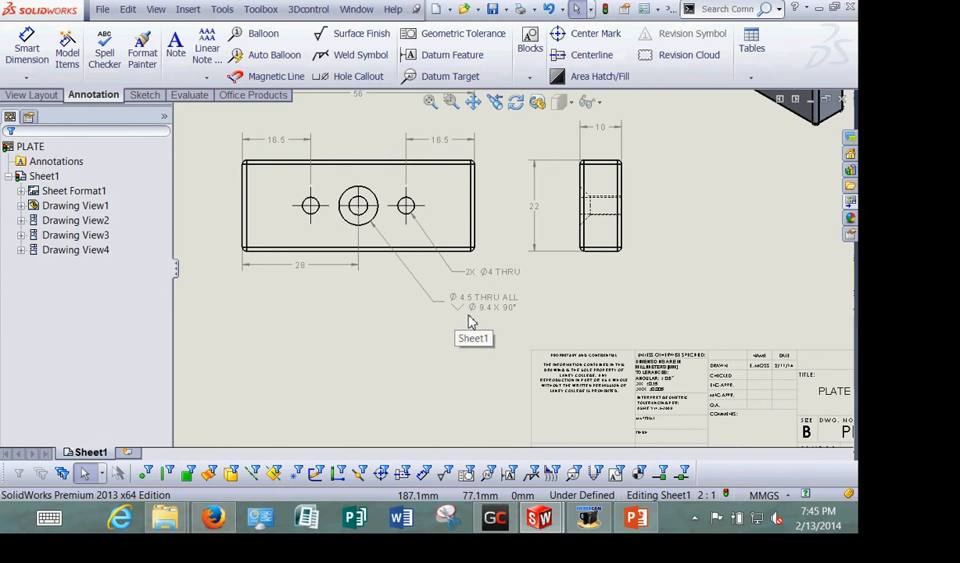
mouse_move(511, 250)
left_mouse_down()
mouse_move(474, 236)
mouse_move(450, 291)
mouse_move(467, 311)
left_mouse_up()
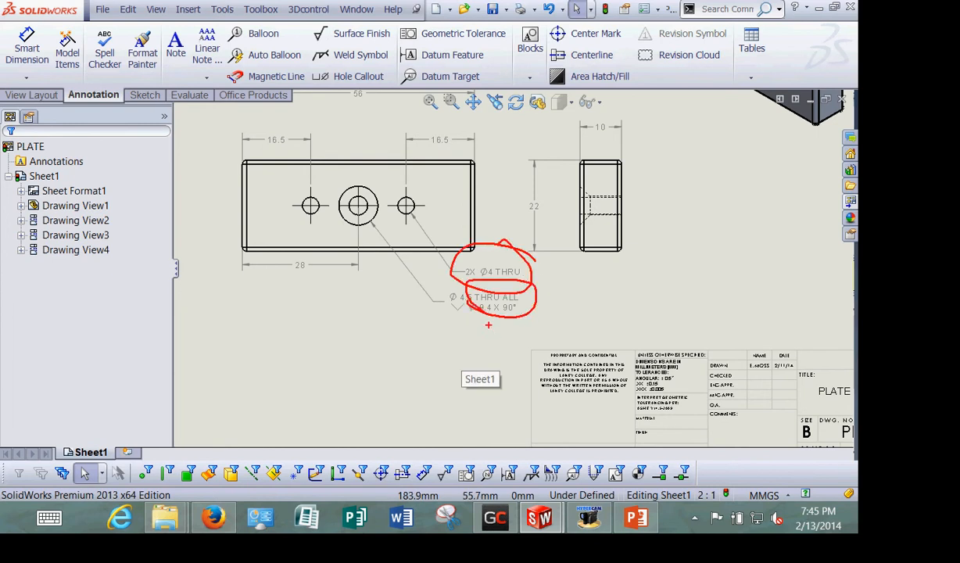
key("Escape")
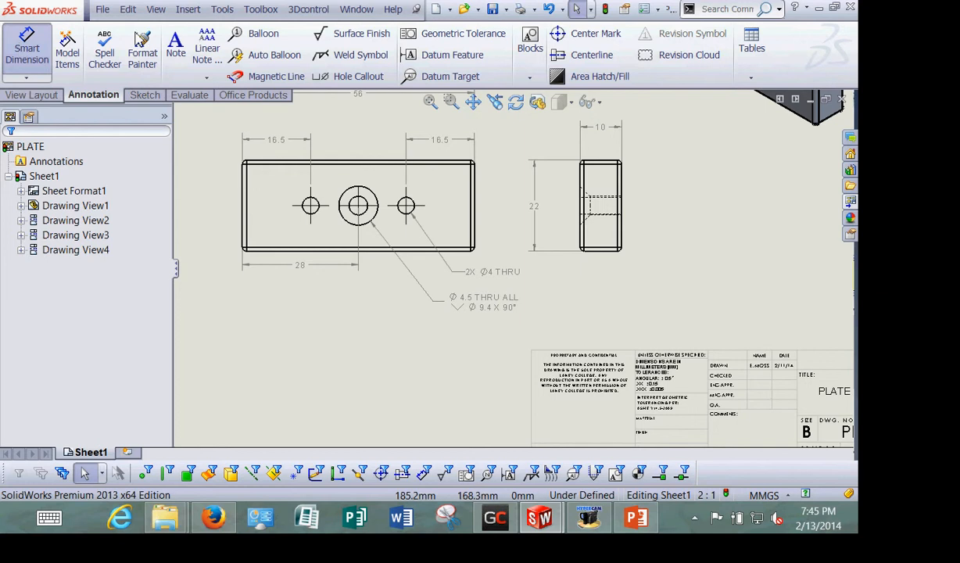
Dimension the vertical distance from the front view's bottom edge to the right small hole, placing it just right of the view
left_click(27, 47)
left_click(451, 250)
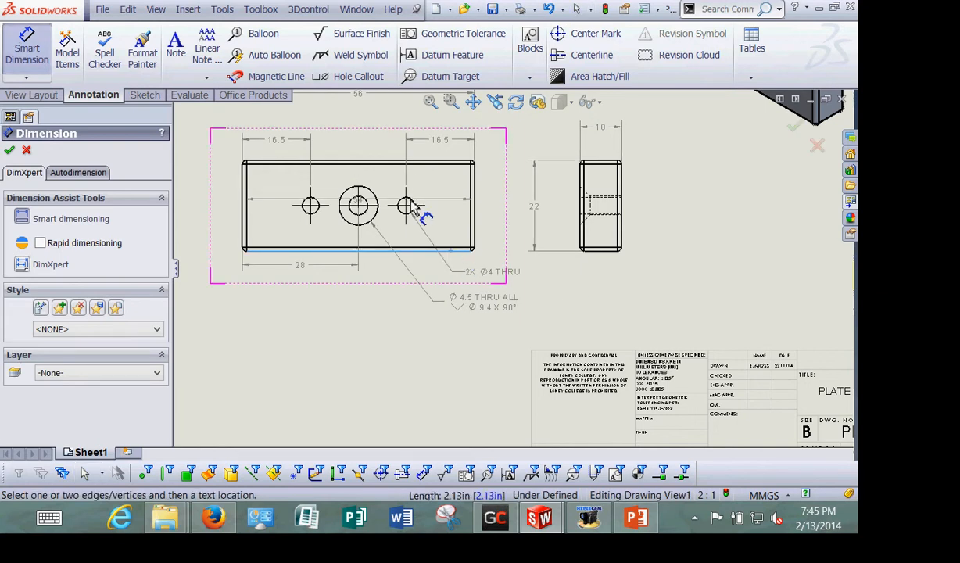
left_click(413, 205)
left_click(497, 228)
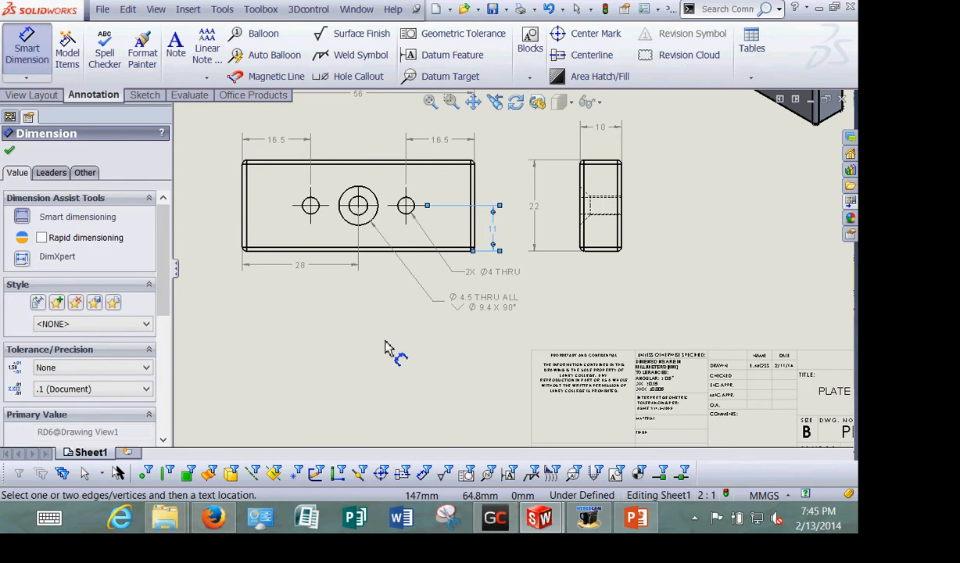
right_click(332, 295)
left_click(385, 358)
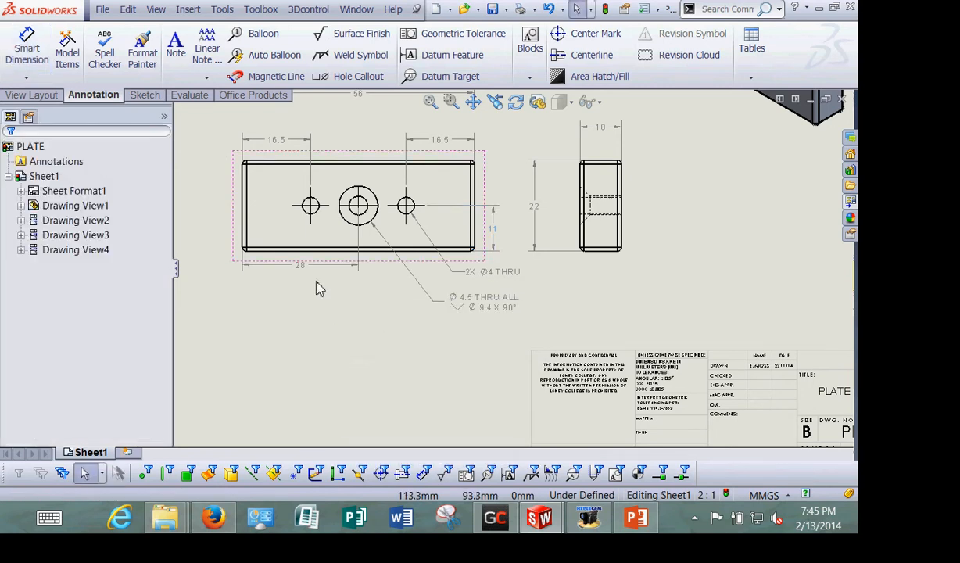
Add a radius dimension to the rounded upper-right corner of the top view, placing it above and right of the corner
scroll(332, 364, "down", 3)
scroll(563, 145, "down", 1)
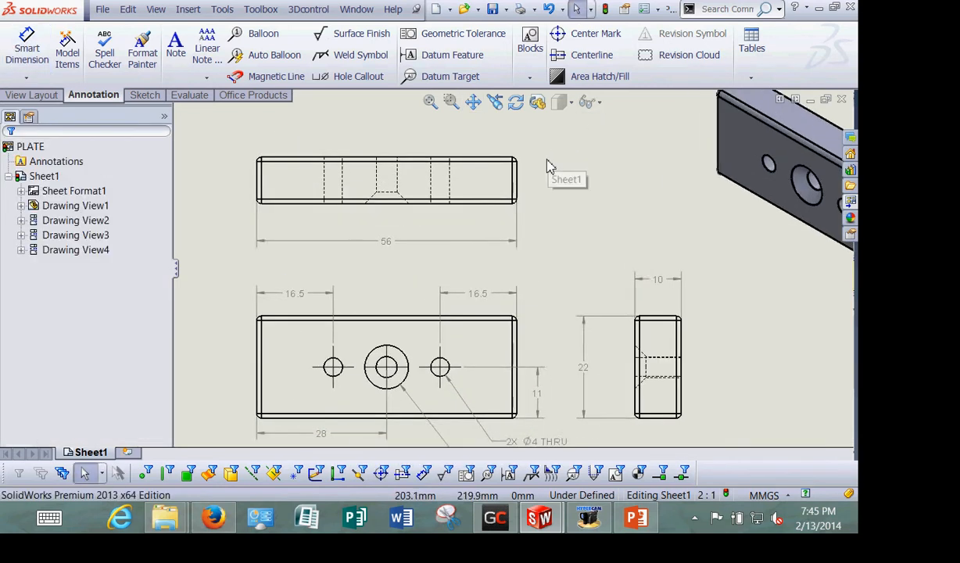
scroll(547, 166, "down", 2)
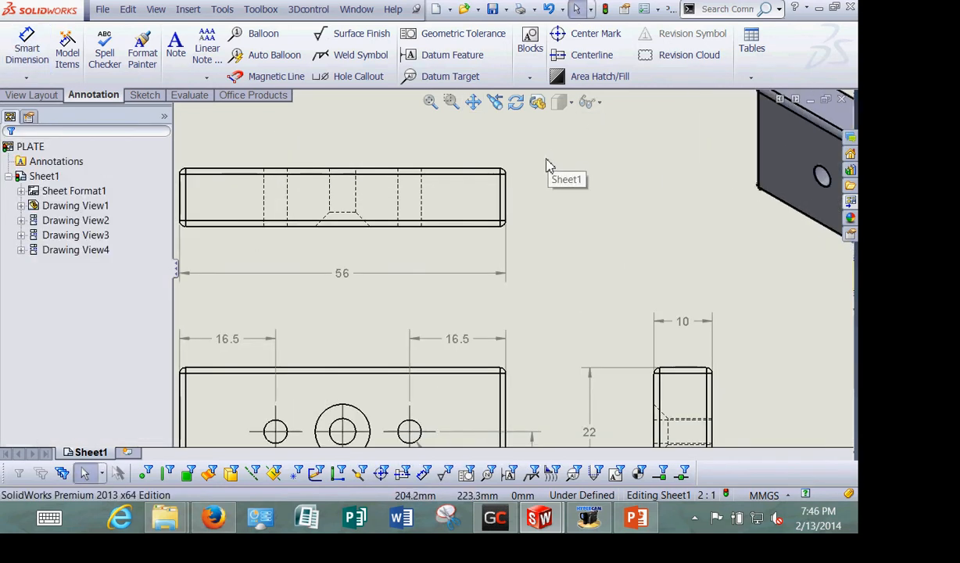
left_click(40, 53)
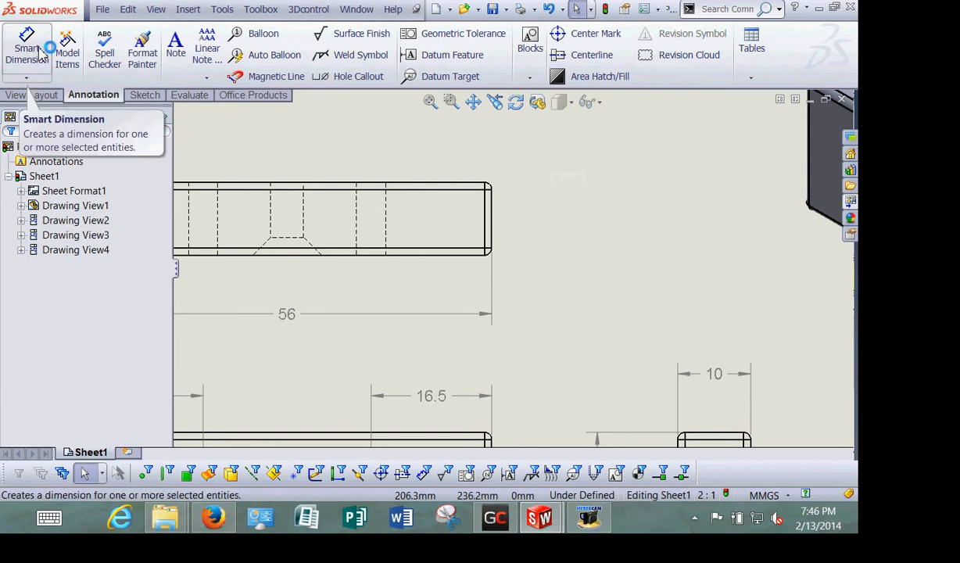
scroll(525, 195, "down", 4)
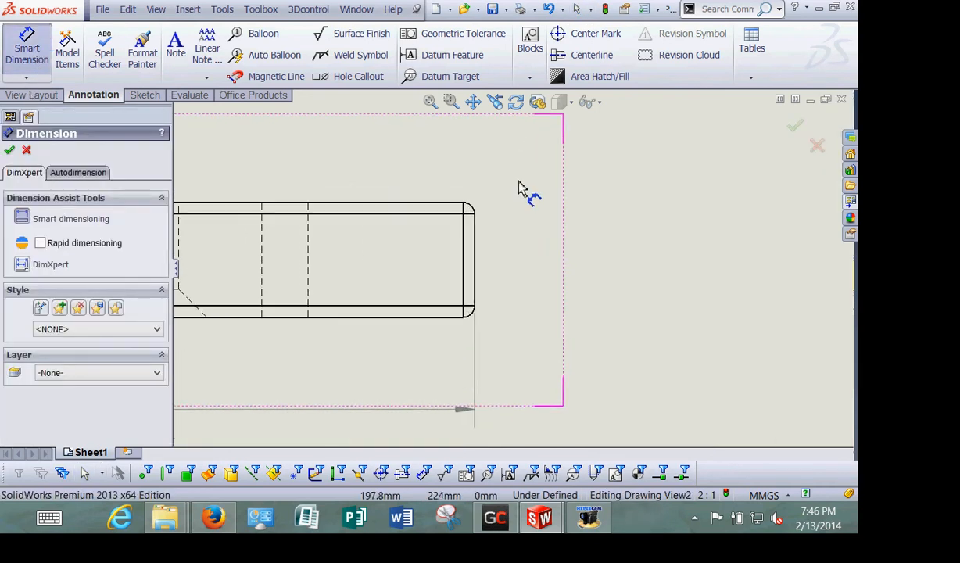
left_click(463, 228)
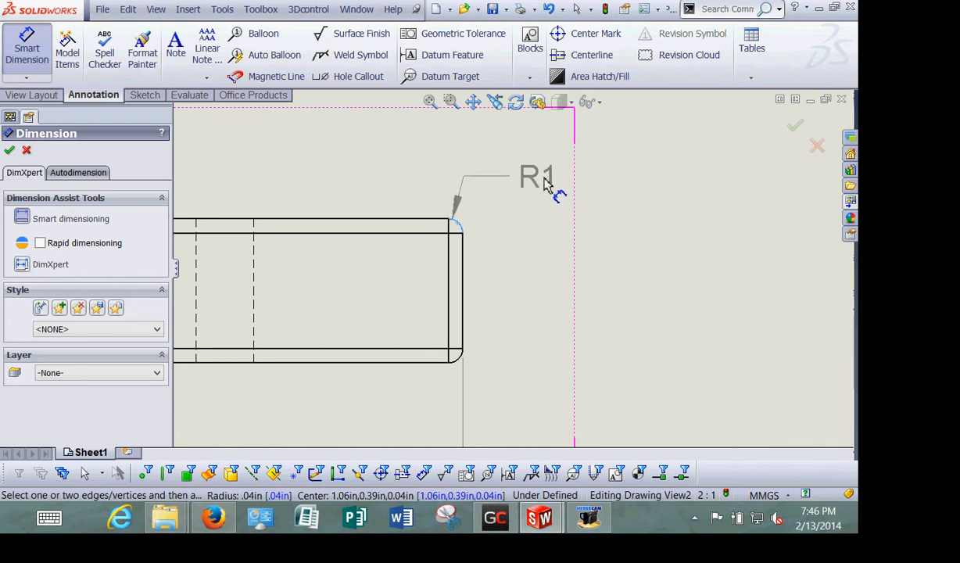
left_click(561, 191)
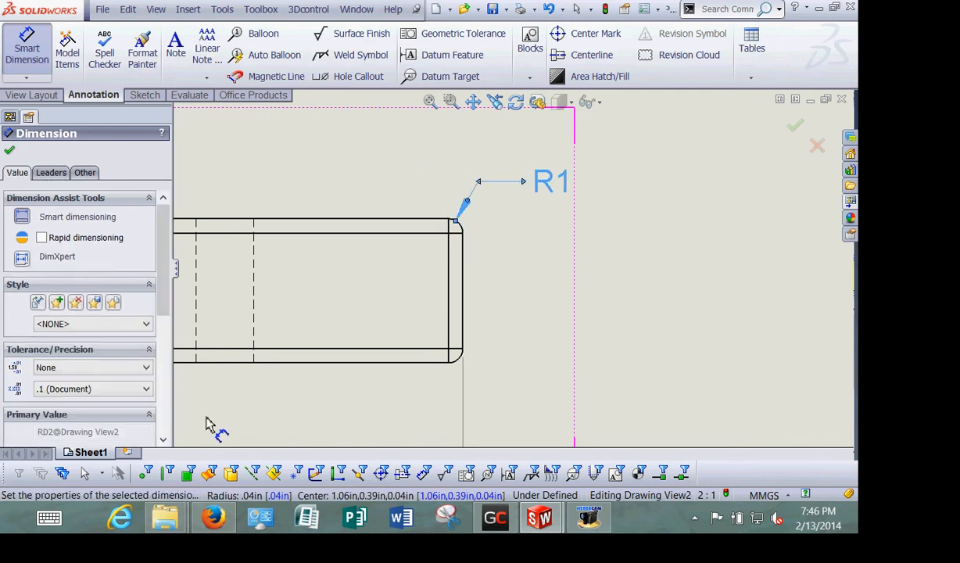
Append " TYP" to the corner radius dimension text and move the dimension farther up and right, clear of the top view
scroll(78, 352, "down", 3)
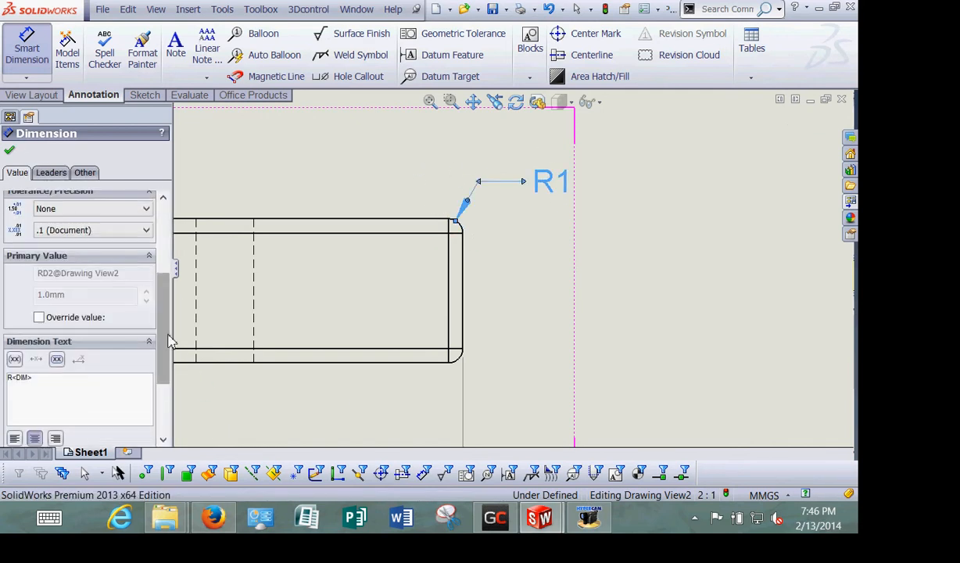
left_click(63, 377)
type("TYP")
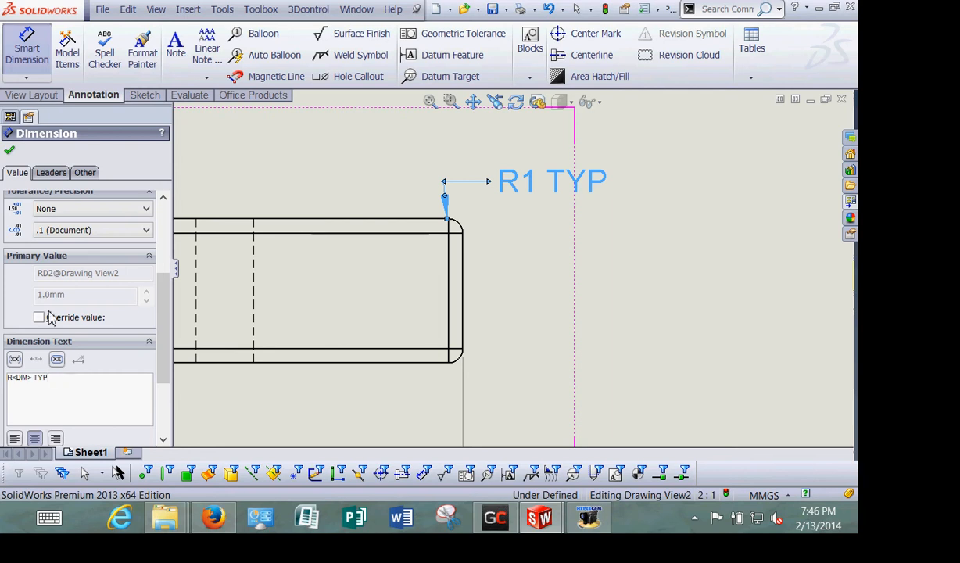
left_click(9, 149)
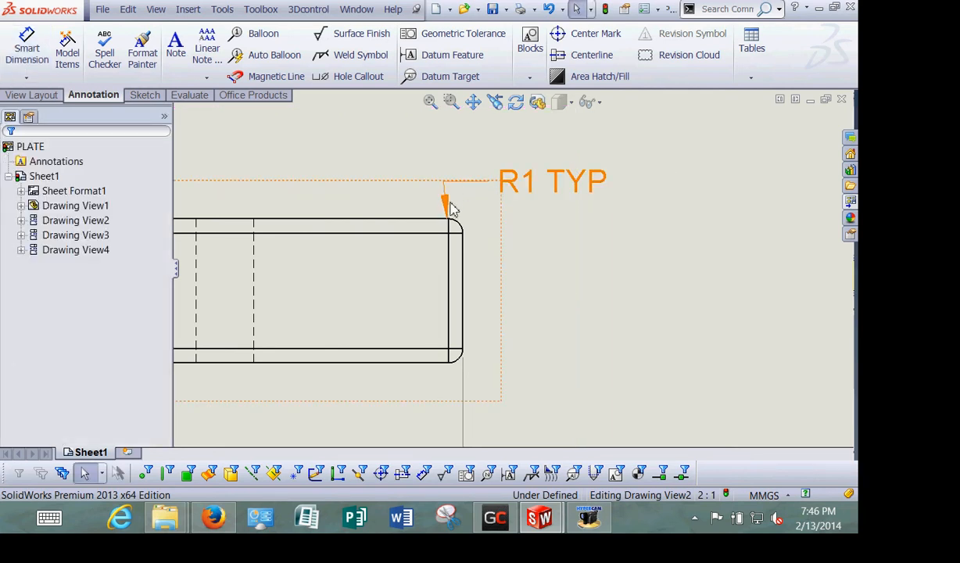
left_click_drag(534, 189, 567, 166)
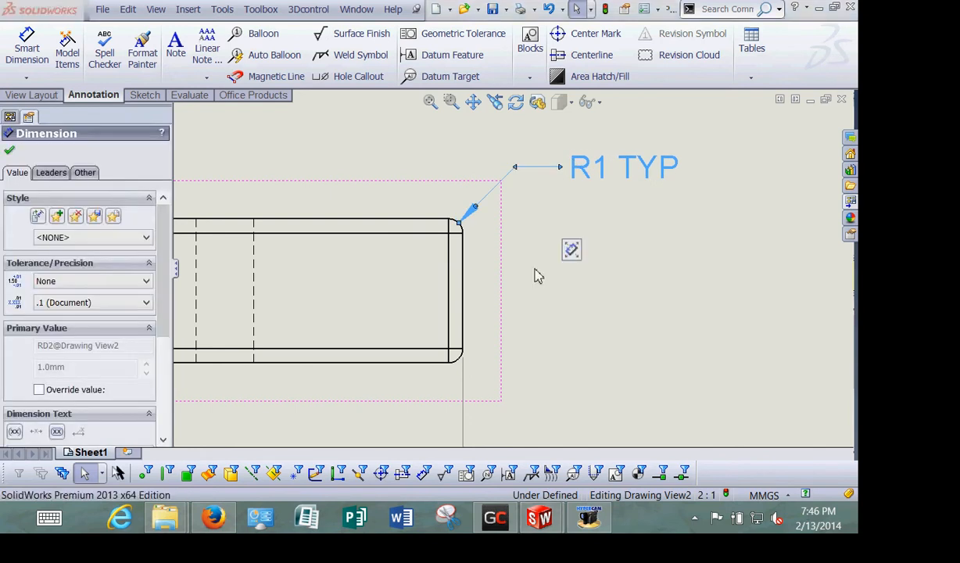
left_click(550, 289)
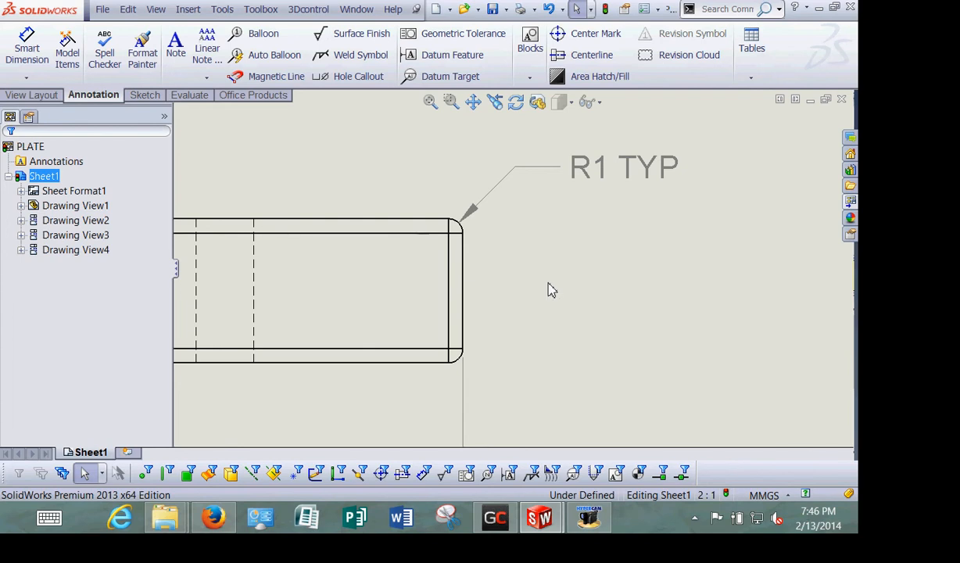
Check the finished dimensions and callouts, save the drawing as PLATE and close it
left_click(430, 101)
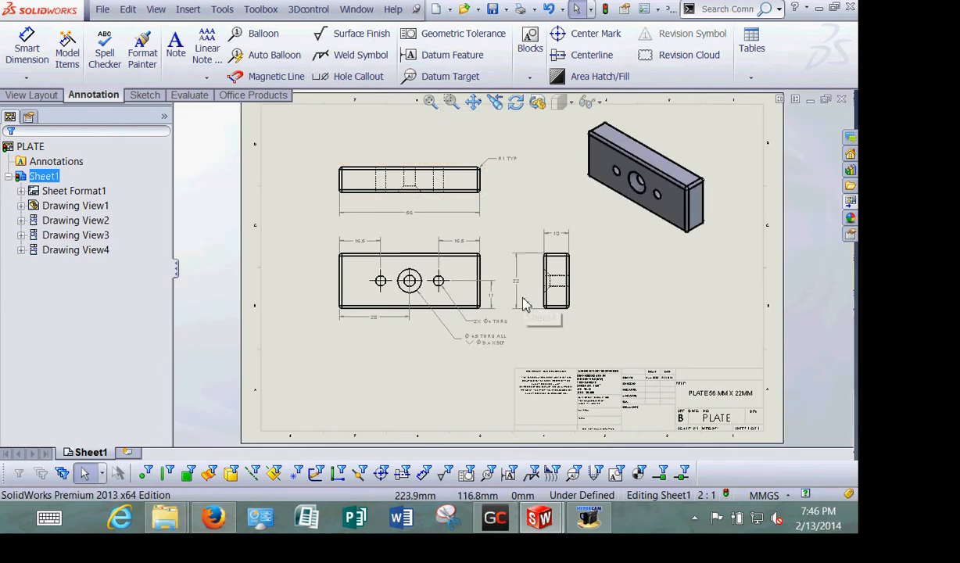
scroll(524, 305, "down", 3)
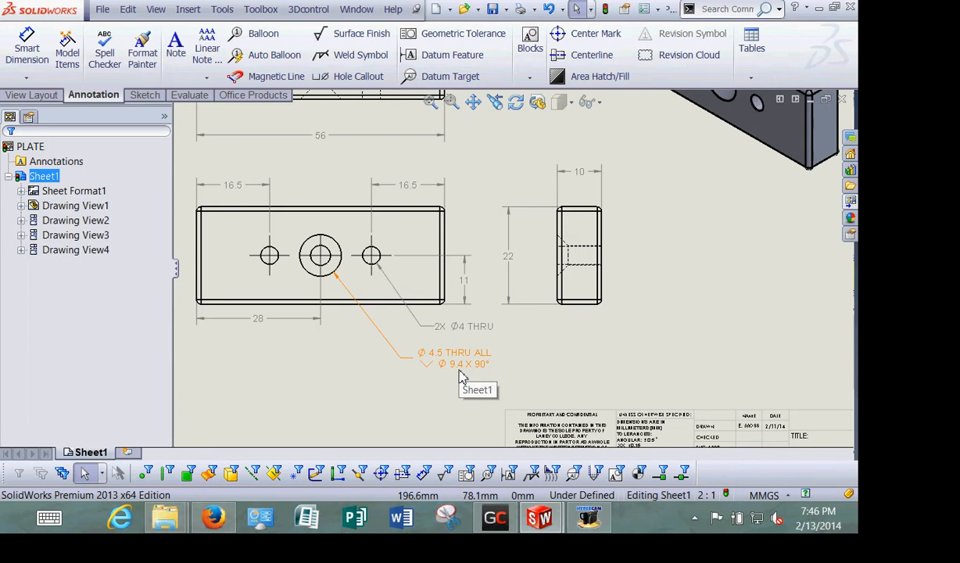
key("f")
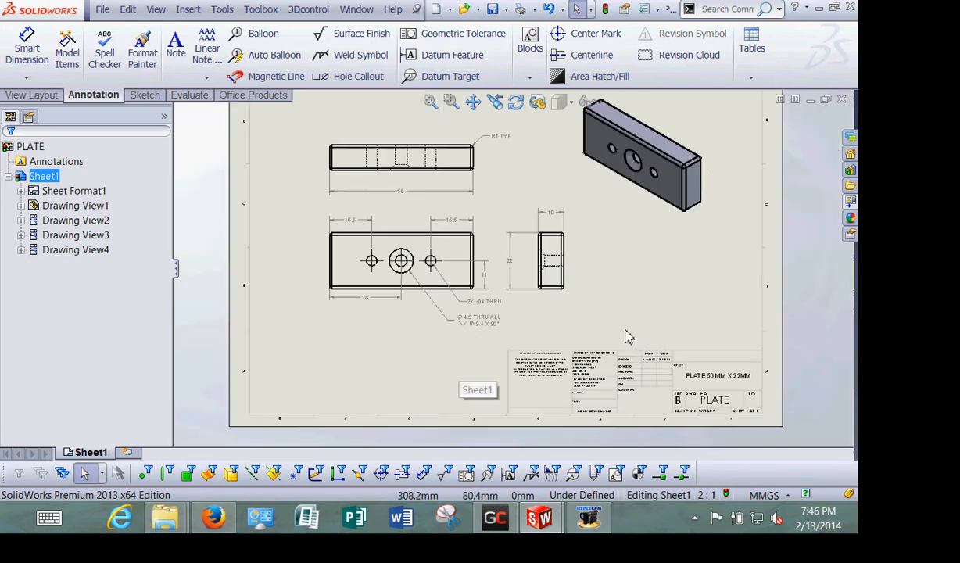
left_click(493, 11)
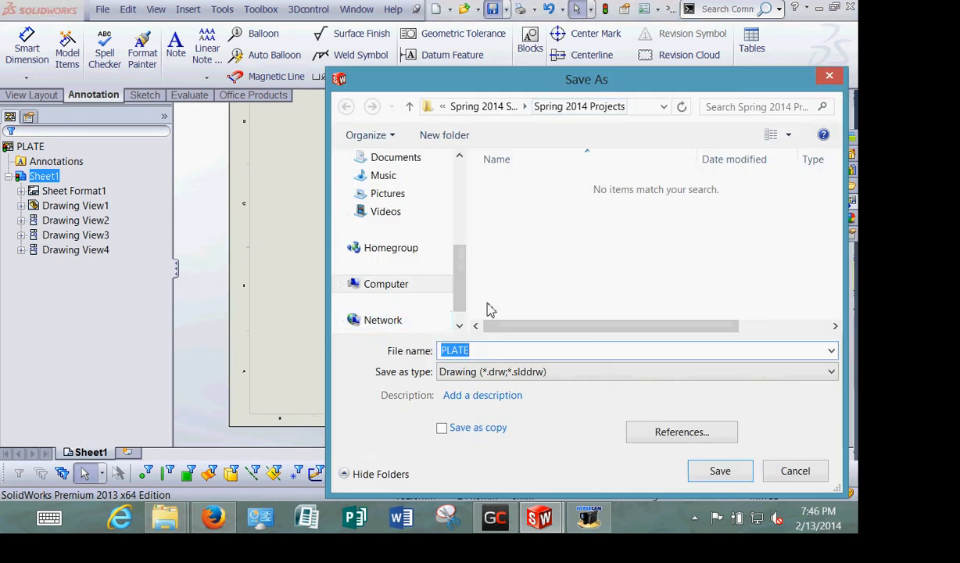
left_click(731, 472)
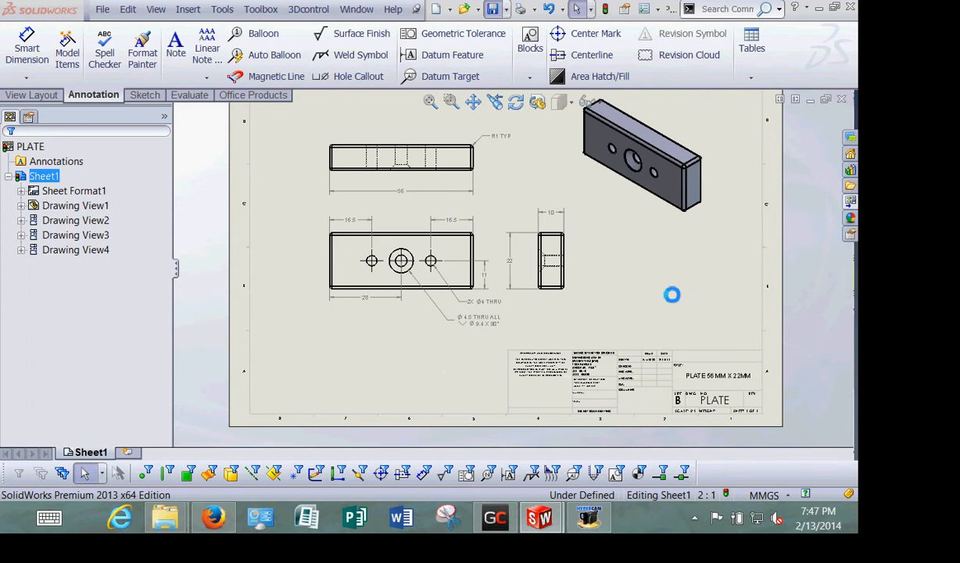
mouse_move(539, 517)
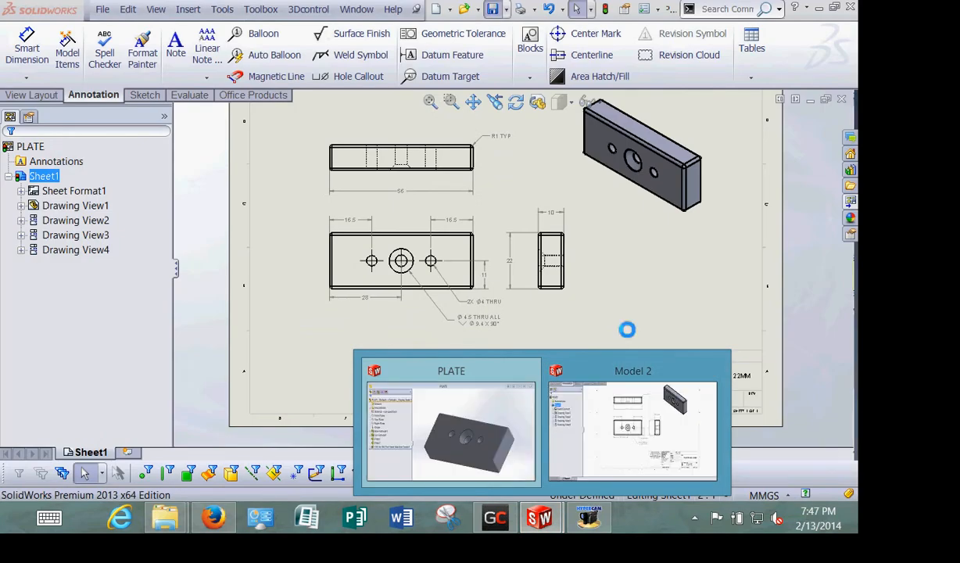
left_click(841, 100)
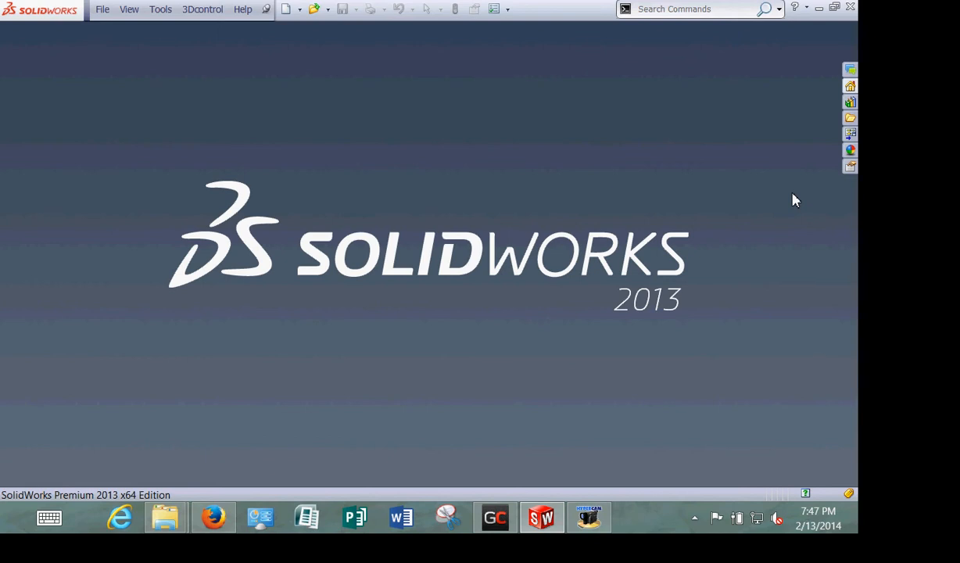
Create a new drawing from the Drawing-MM template
left_click(300, 10)
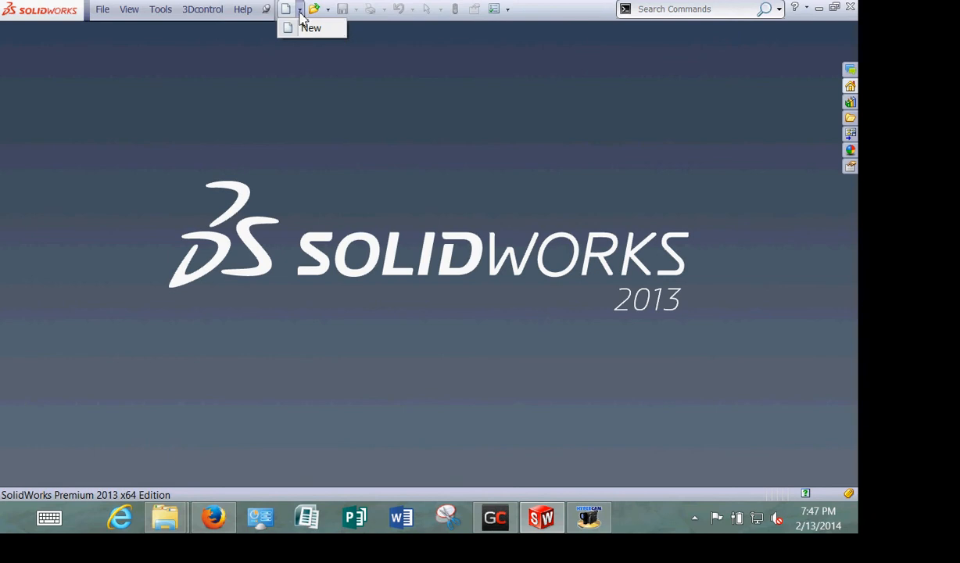
left_click(310, 28)
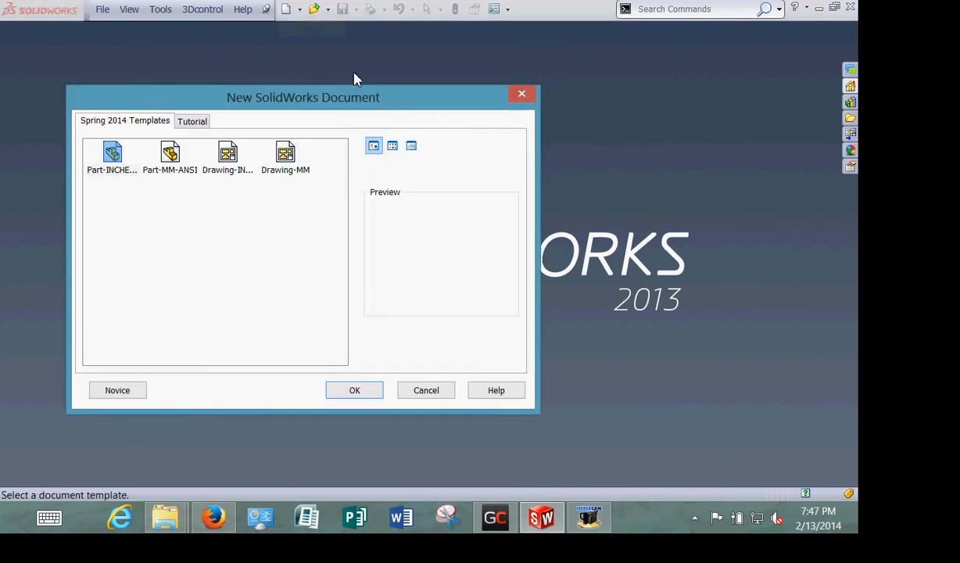
left_click(289, 160)
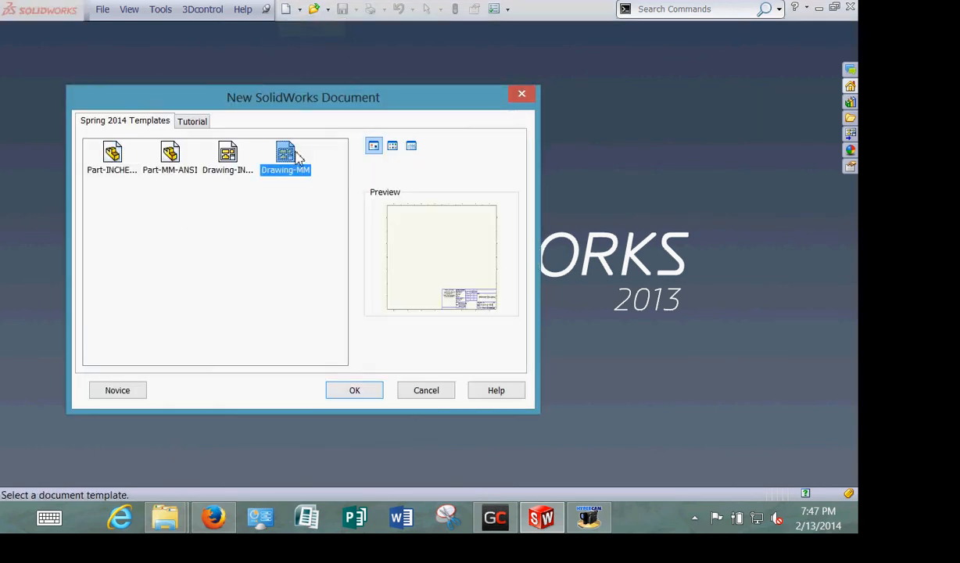
left_click(374, 394)
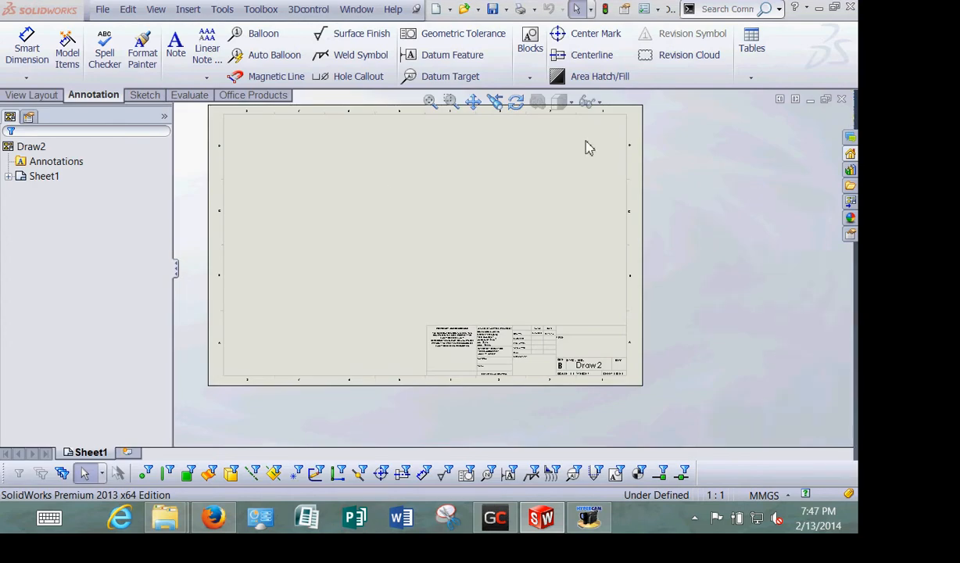
Load the ROD part into the View Palette as the source for the drawing views
left_click(850, 201)
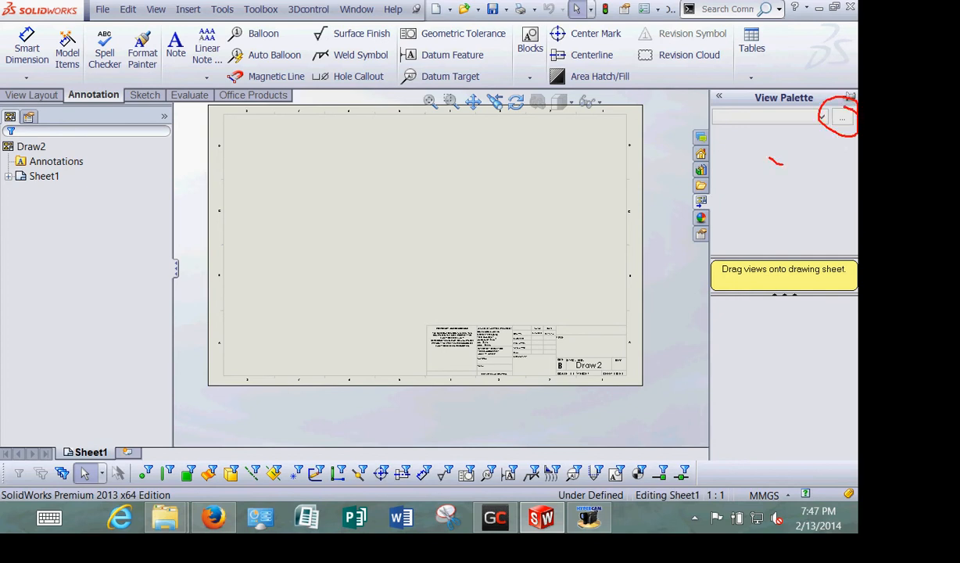
left_click_drag(769, 158, 828, 109)
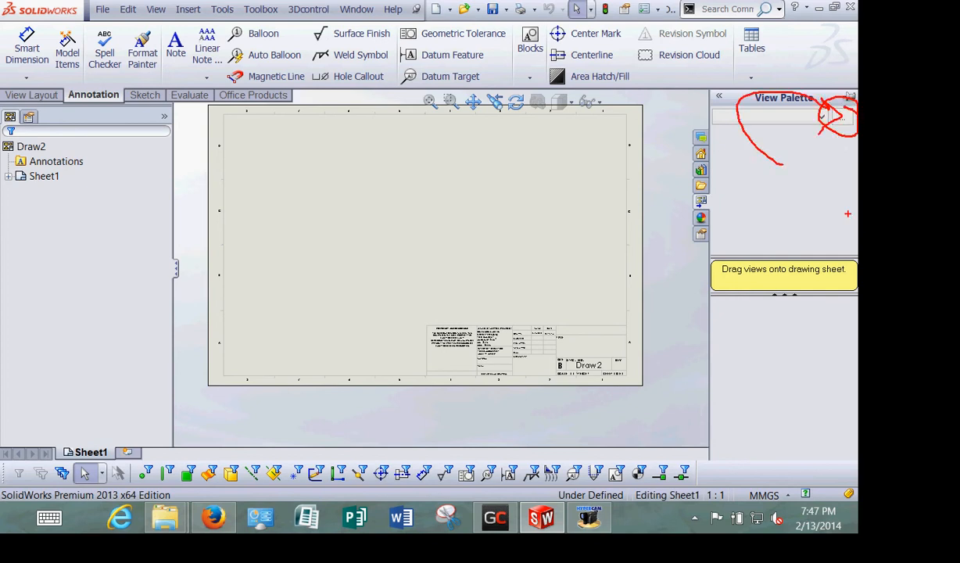
key("Escape")
left_click(842, 117)
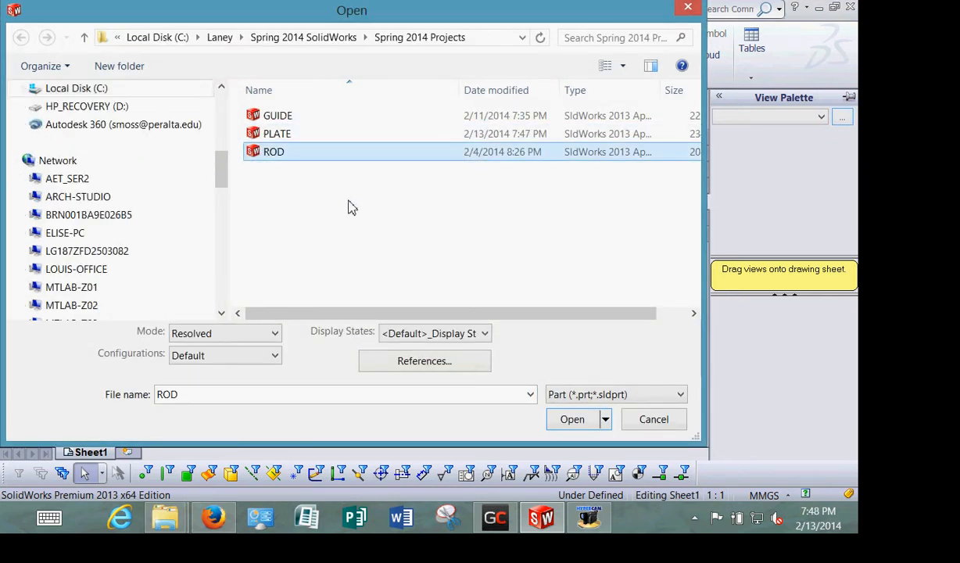
left_click(572, 419)
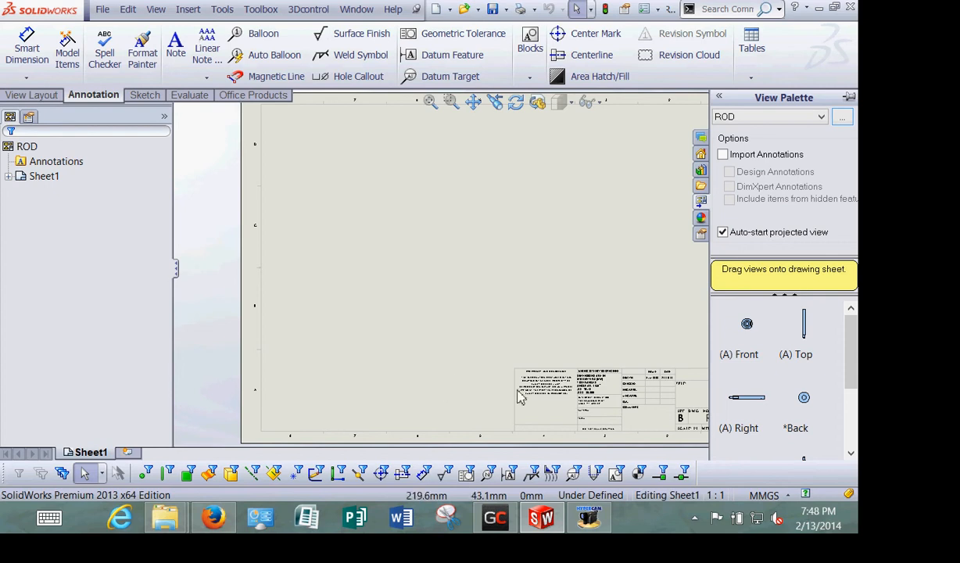
Place the rod's Right view horizontally near the middle of the sheet as the main view
mouse_move(770, 295)
left_mouse_down()
mouse_move(742, 355)
mouse_move(765, 335)
left_mouse_up()
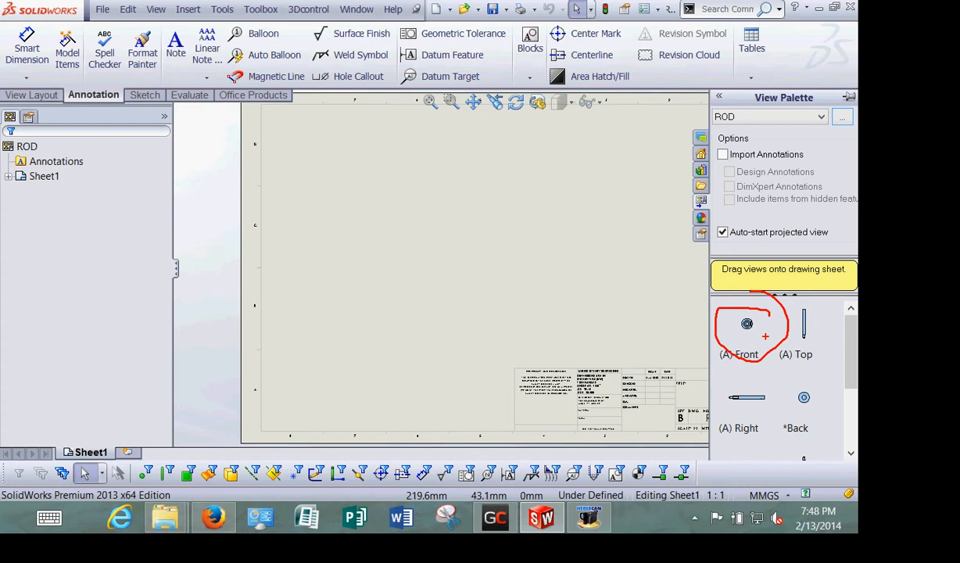
key("Escape")
mouse_move(735, 397)
left_mouse_down()
mouse_move(682, 403)
mouse_move(446, 263)
mouse_move(457, 267)
left_mouse_up()
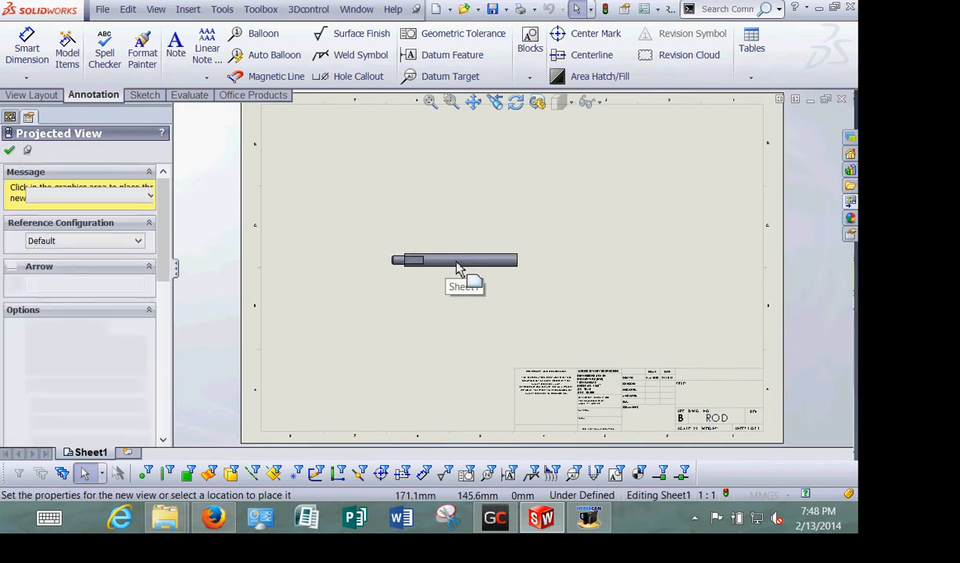
Project a view with hidden lines visible above the main view, an end view on each side, and an isometric view at the upper right
scroll(67, 203, "down", 5)
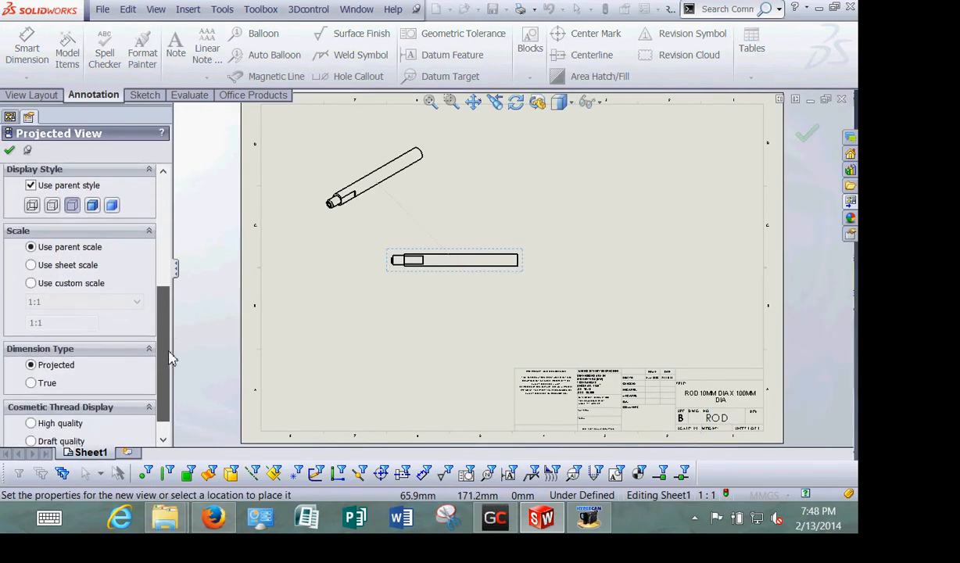
left_click(51, 211)
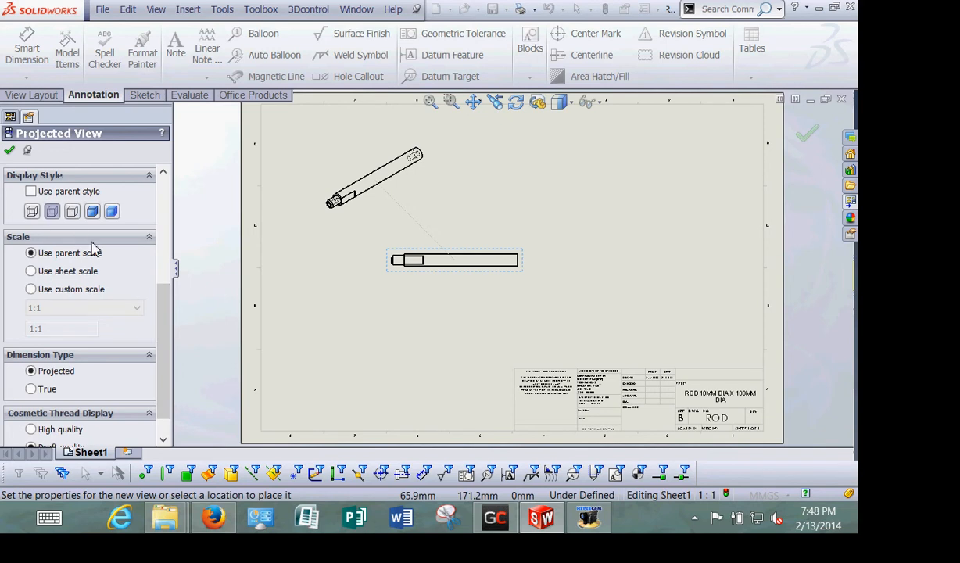
scroll(91, 248, "up", 5)
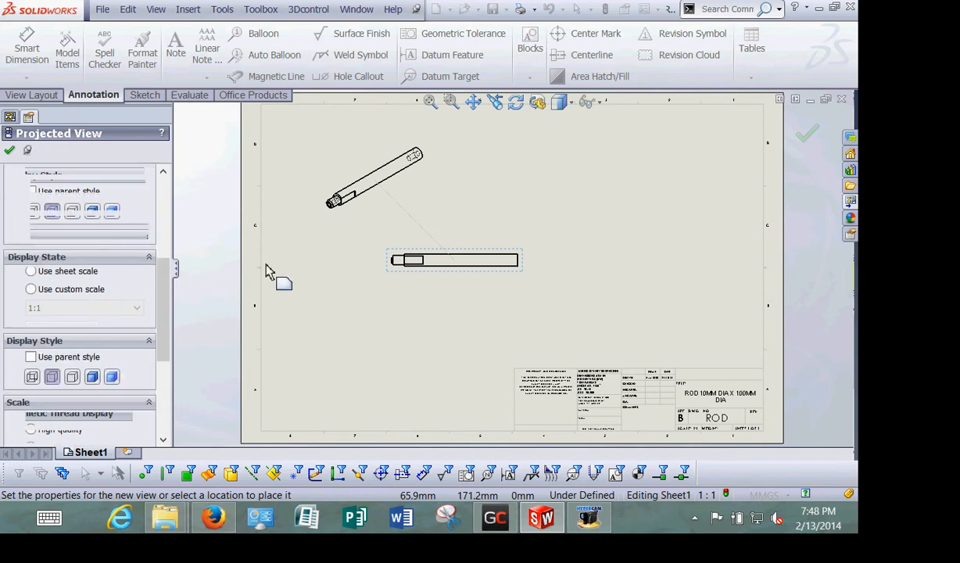
left_click(442, 177)
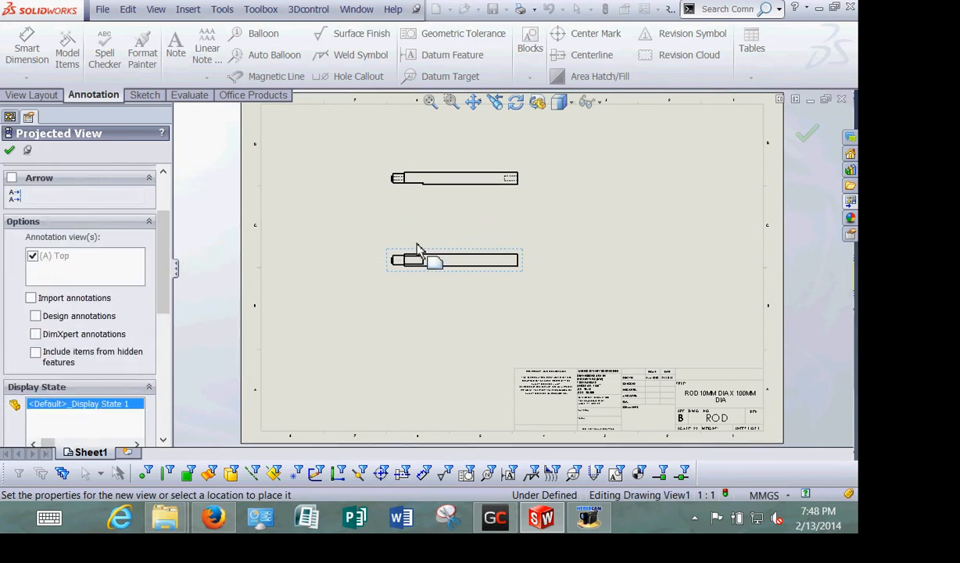
left_click(348, 260)
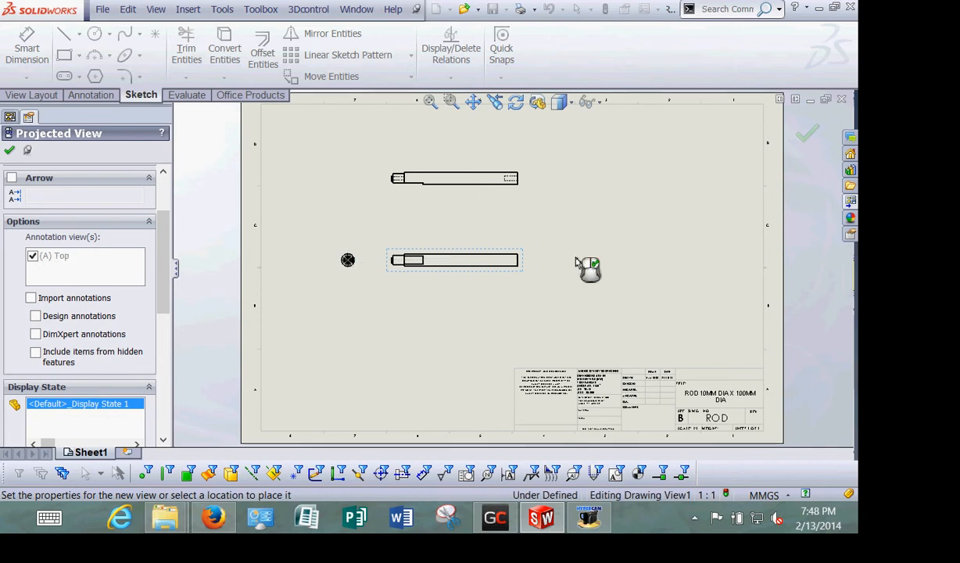
left_click(543, 259)
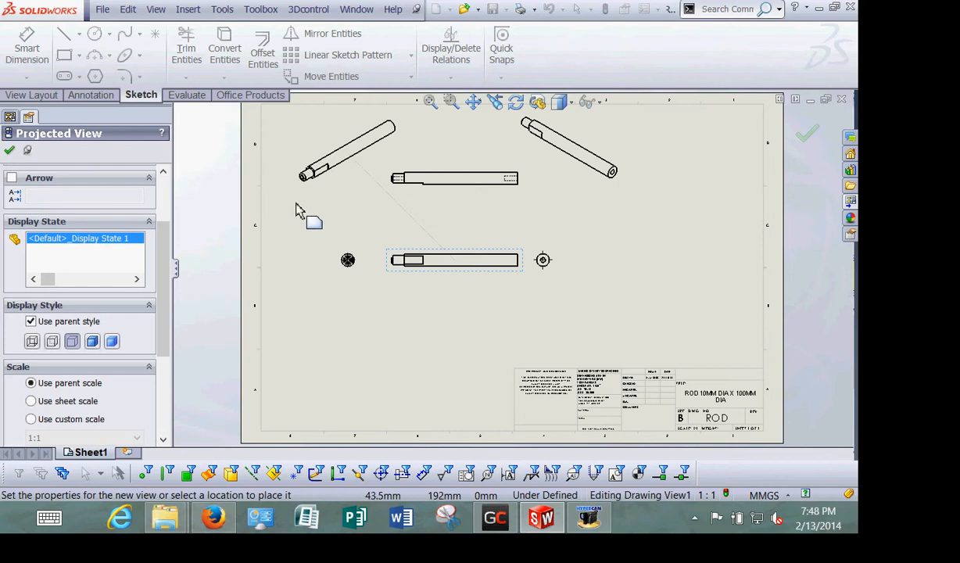
key("Escape")
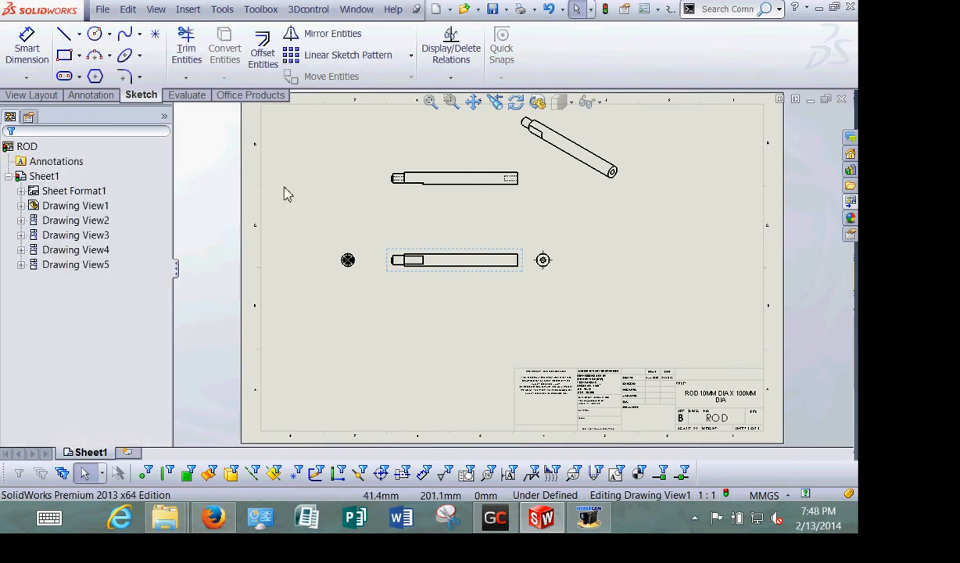
Set the main rod view's display style to Hidden Lines Visible
left_click(456, 273)
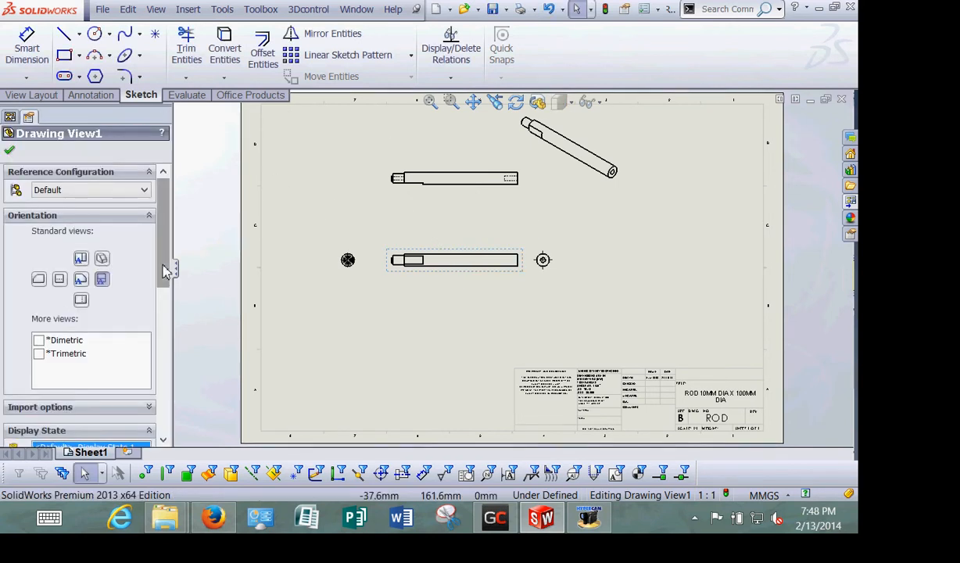
scroll(148, 360, "down", 5)
scroll(149, 359, "down", 1)
left_click(59, 289)
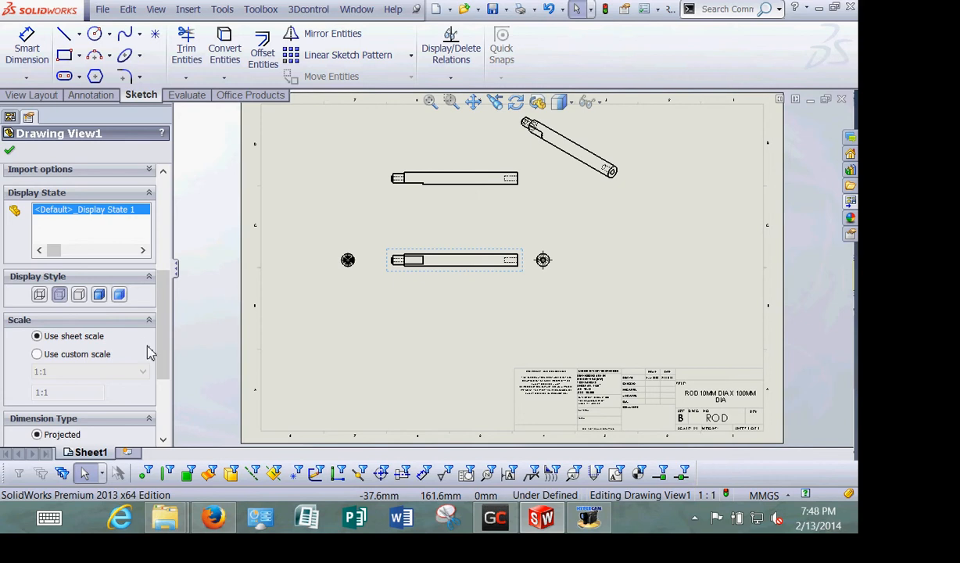
Switch the main rod view to a custom scale of 3:2
scroll(168, 362, "down", 2)
key("ctrl+2")
mouse_move(147, 291)
left_mouse_down()
mouse_move(56, 269)
mouse_move(119, 271)
left_mouse_up()
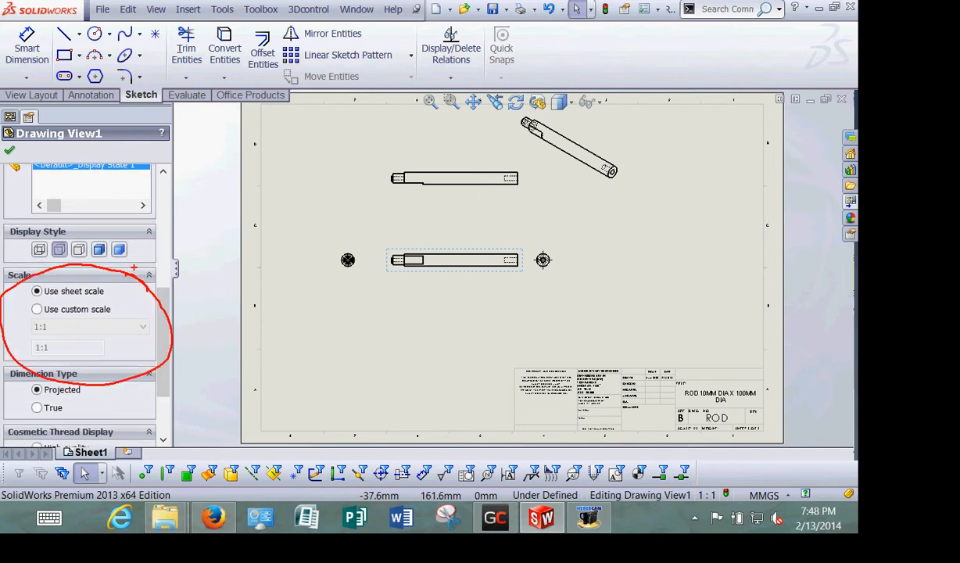
key("Escape")
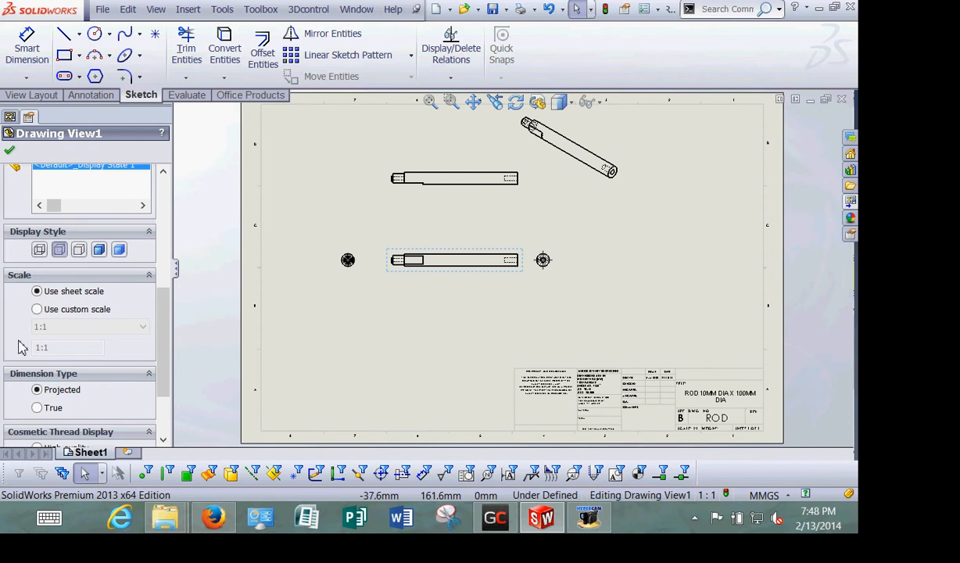
left_click(37, 309)
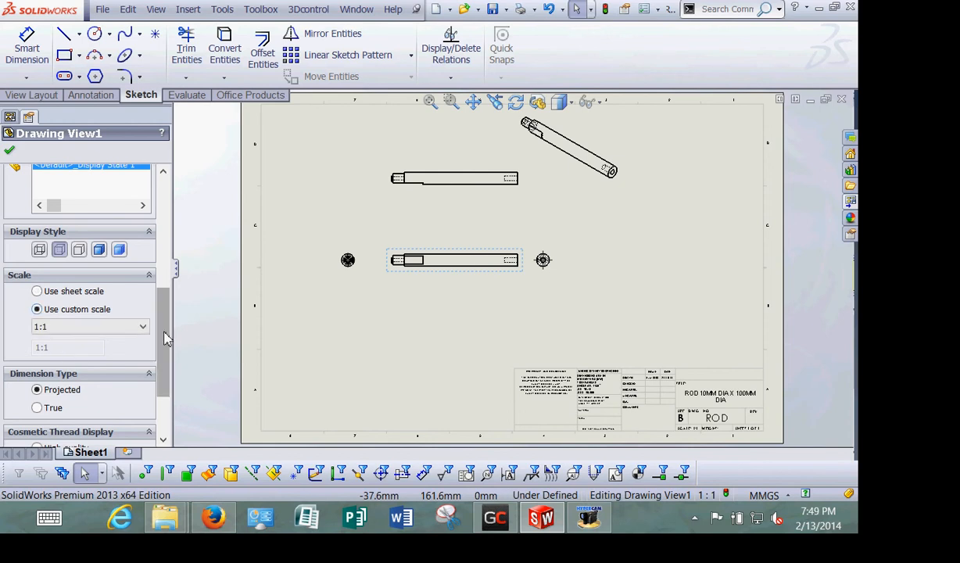
left_click(137, 330)
mouse_move(141, 387)
left_mouse_down()
mouse_move(143, 378)
mouse_move(141, 388)
left_mouse_up()
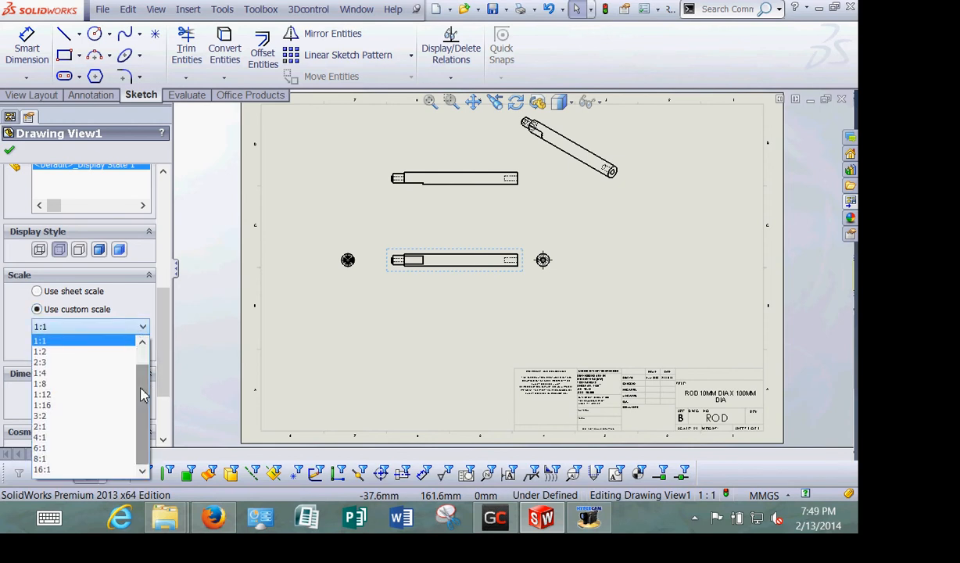
left_click(74, 417)
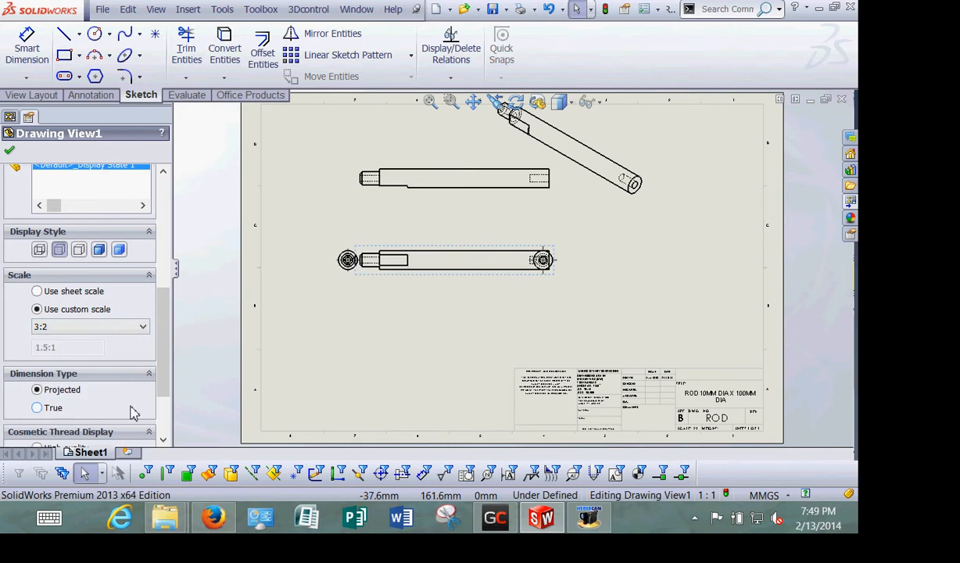
Enlarge the main rod view further by setting its custom scale to 2:1
scroll(159, 348, "down", 3)
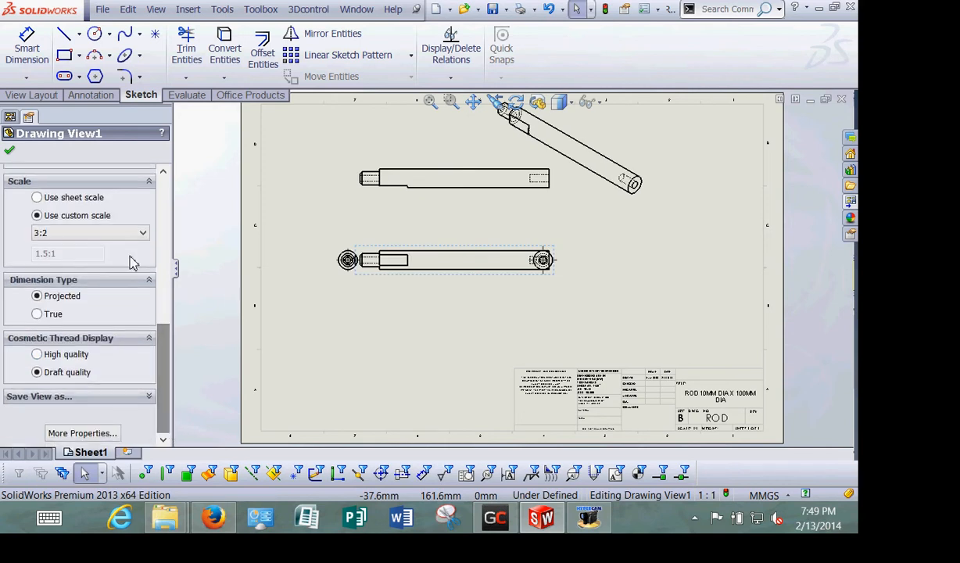
left_click(143, 232)
left_click(63, 334)
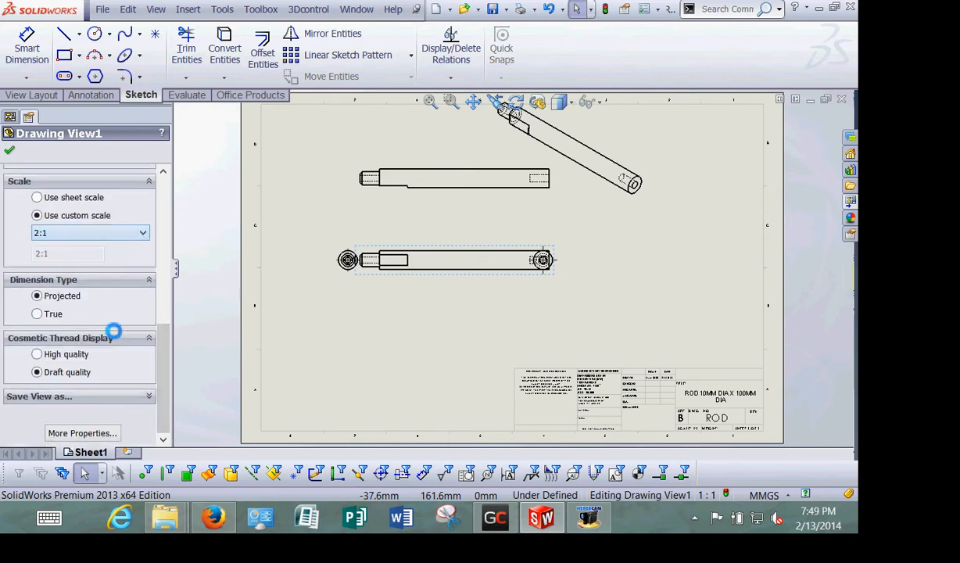
left_click(9, 149)
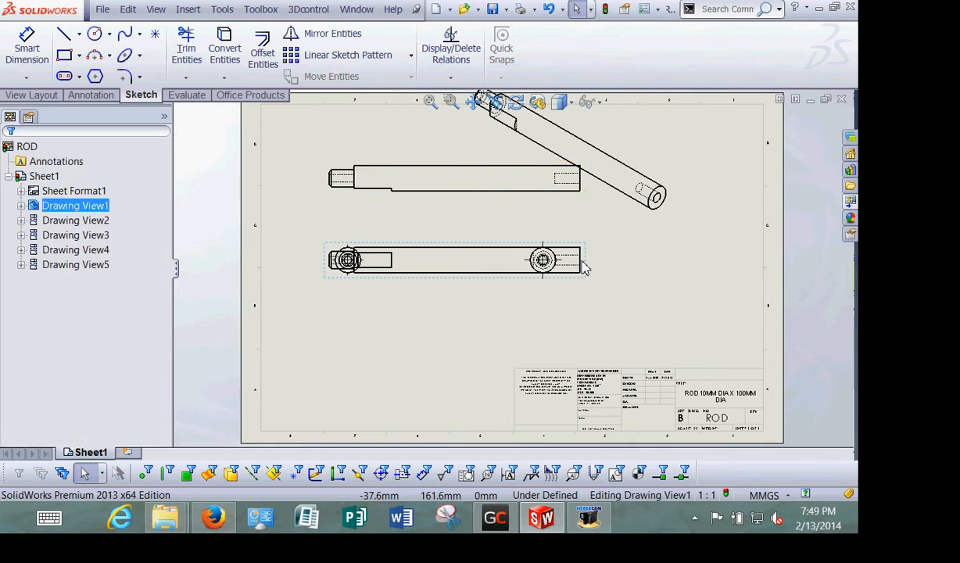
Move the two overlapping end views outward so that one sits beyond each end of the main rod view
left_click_drag(563, 279, 643, 279)
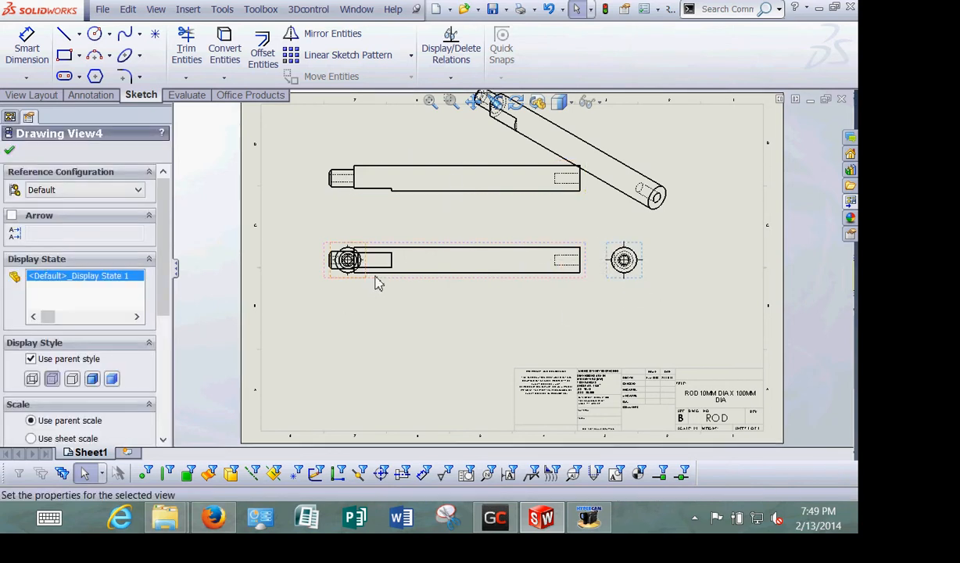
left_click(347, 273)
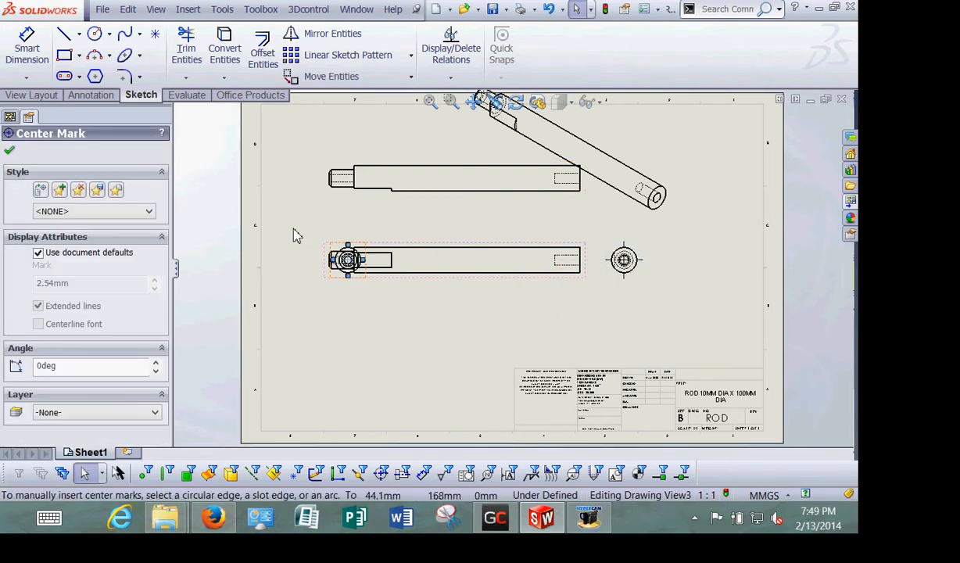
mouse_move(339, 249)
left_mouse_down()
mouse_move(257, 248)
mouse_move(276, 248)
left_mouse_up()
left_click(461, 322)
Move the isometric view clear of the upper rod view and set its display style to Shaded With Edges
middle_click_drag(658, 229, 626, 323)
mouse_move(626, 313)
left_mouse_down()
mouse_move(716, 334)
mouse_move(716, 349)
left_mouse_up()
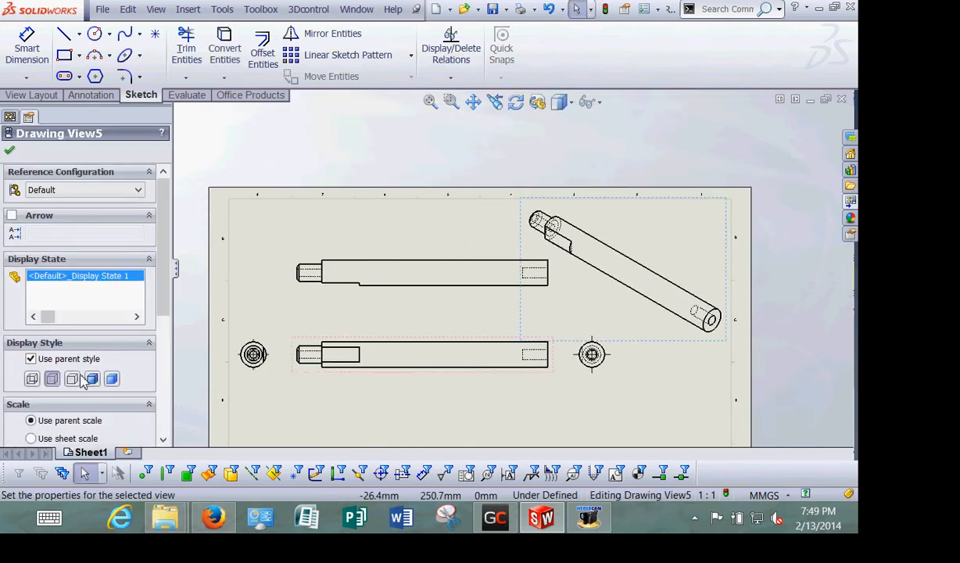
left_click(31, 359)
left_click(93, 379)
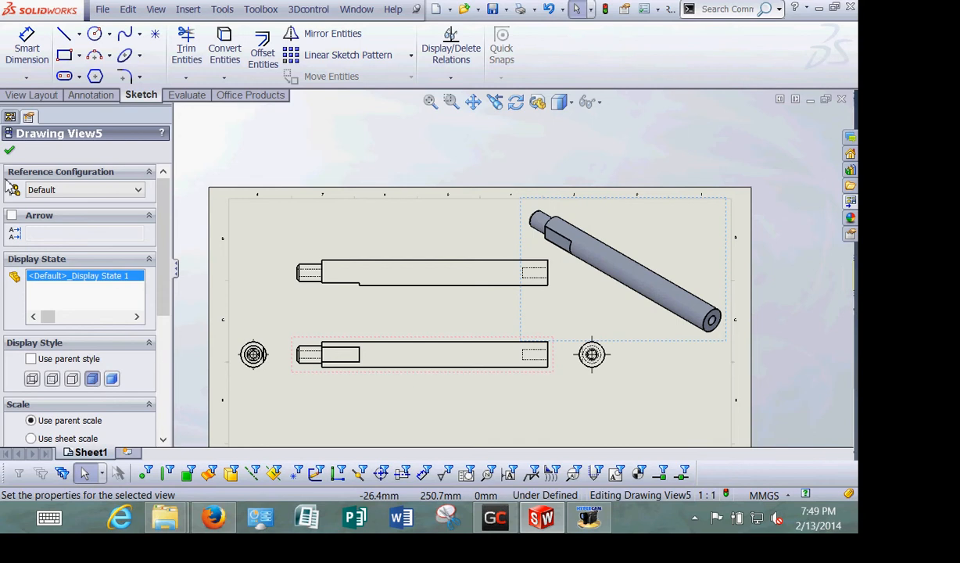
left_click(10, 151)
Move the main rod view lower on the sheet and bring the projected view above it down as well
middle_click_drag(494, 375, 504, 240)
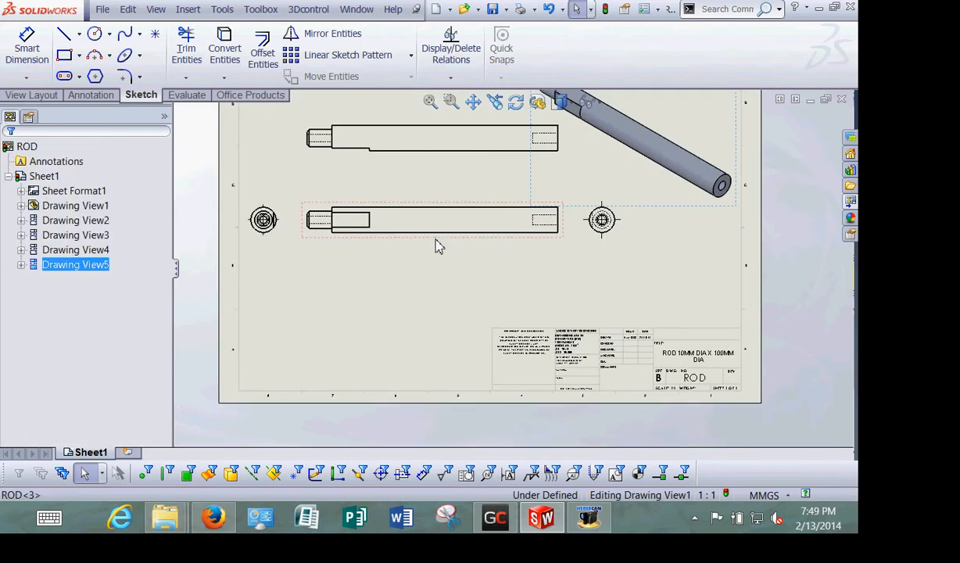
left_click_drag(436, 238, 430, 291)
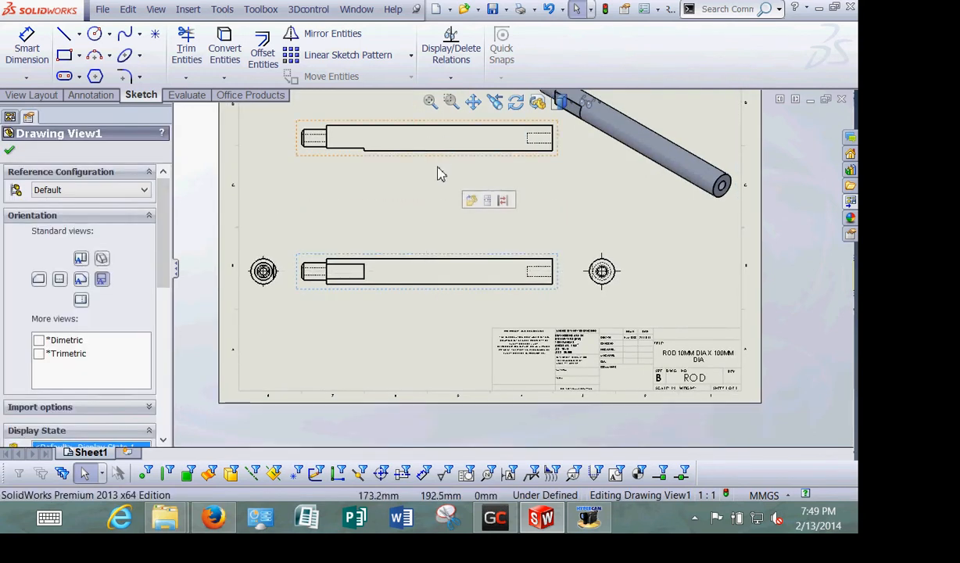
left_click_drag(432, 155, 435, 211)
left_click(306, 143)
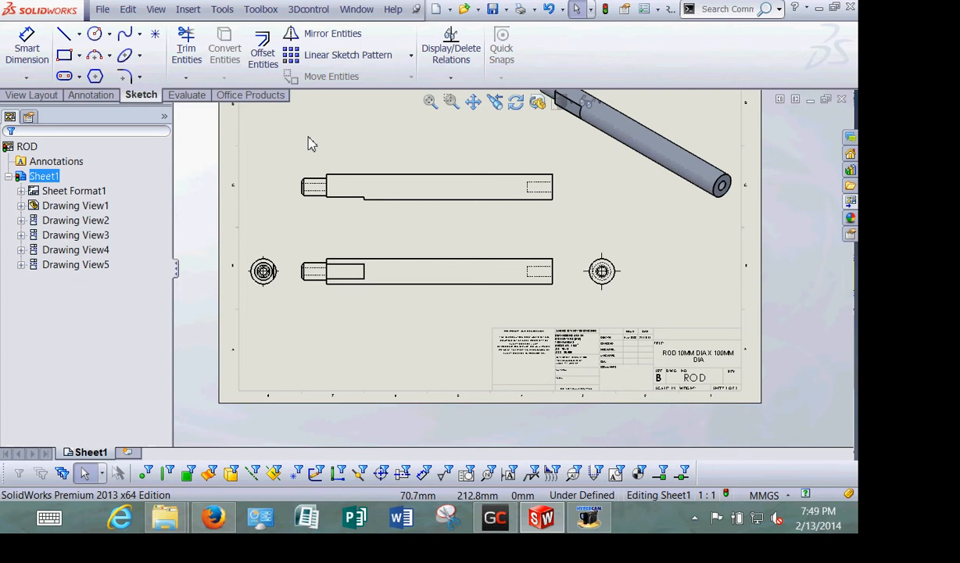
scroll(425, 305, "up", 3)
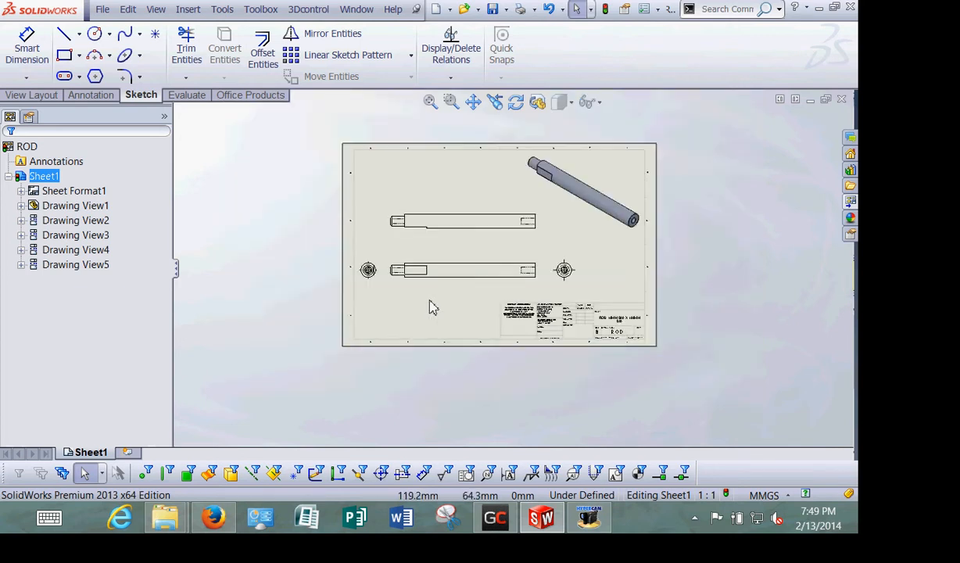
scroll(430, 306, "down", 4)
left_click_drag(320, 211, 329, 204)
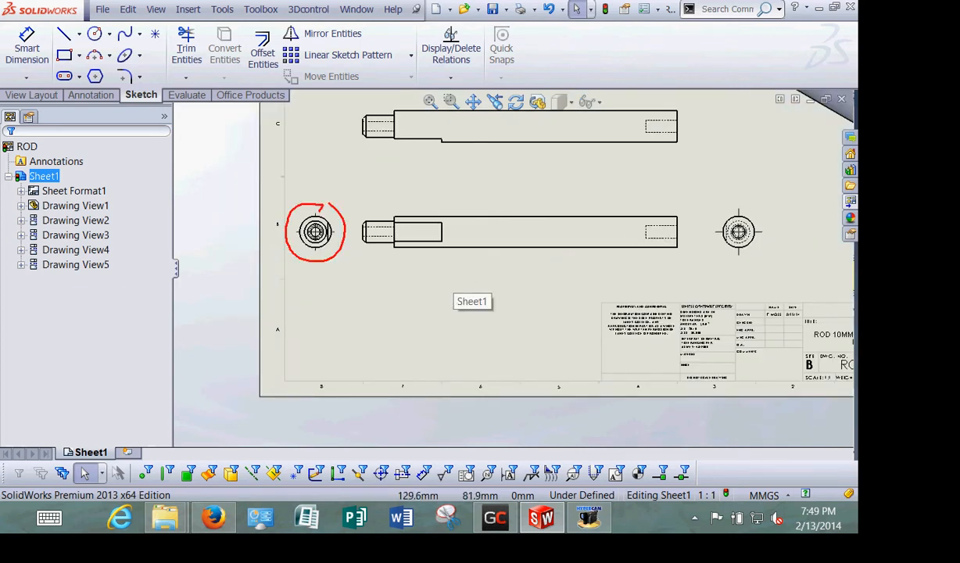
left_click_drag(775, 215, 755, 216)
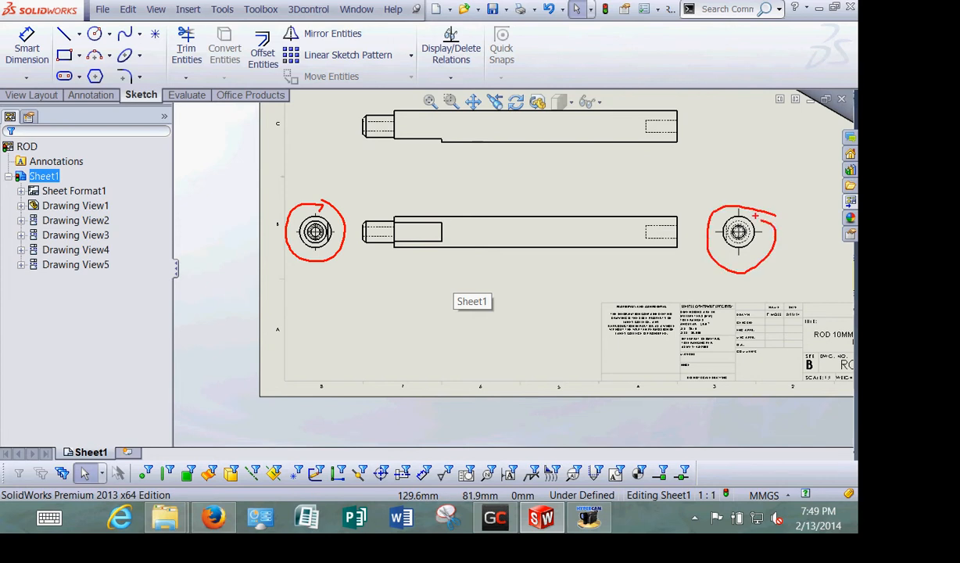
key("Escape")
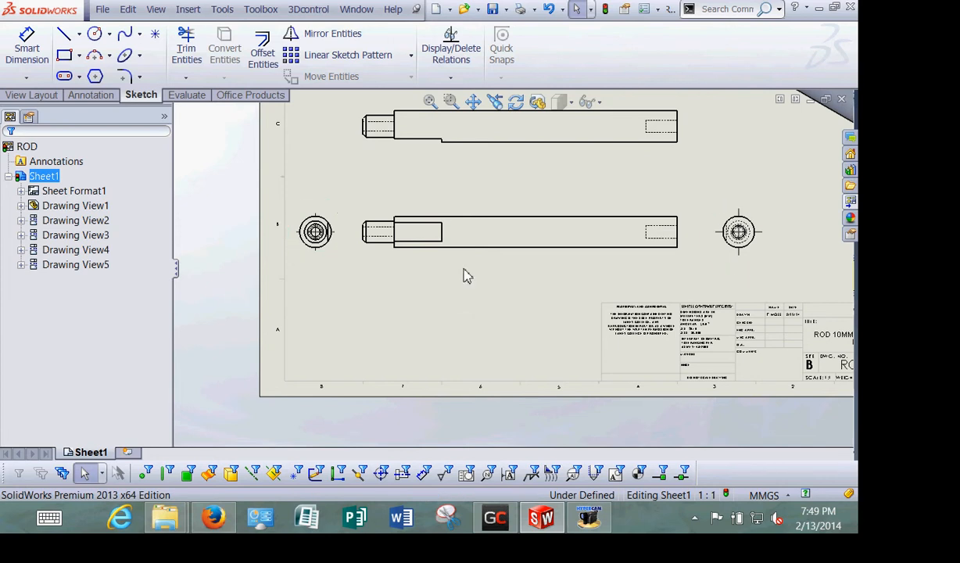
Move the right end view farther from the main rod view to leave room for dimensions
scroll(700, 246, "up", 2)
scroll(695, 247, "down", 5)
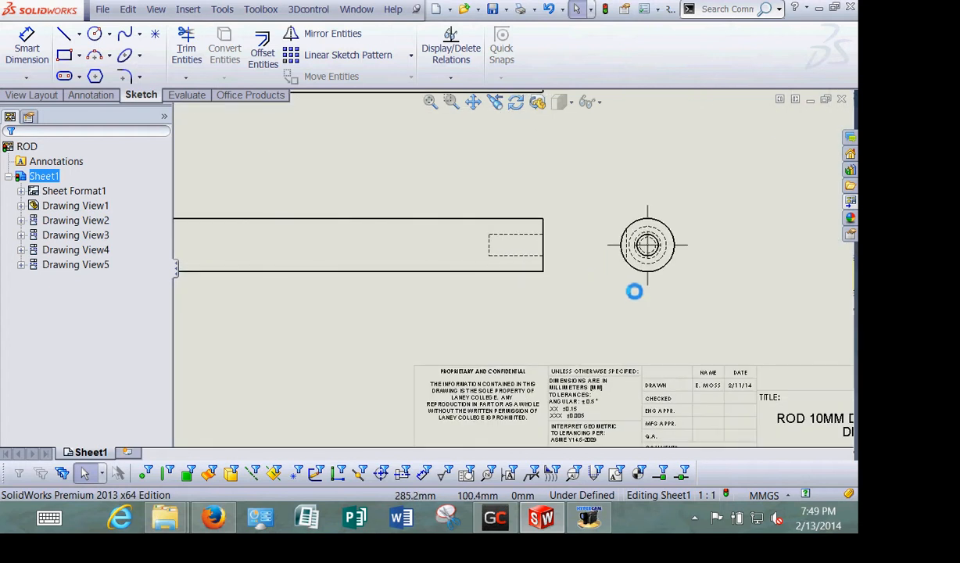
left_click_drag(633, 280, 729, 290)
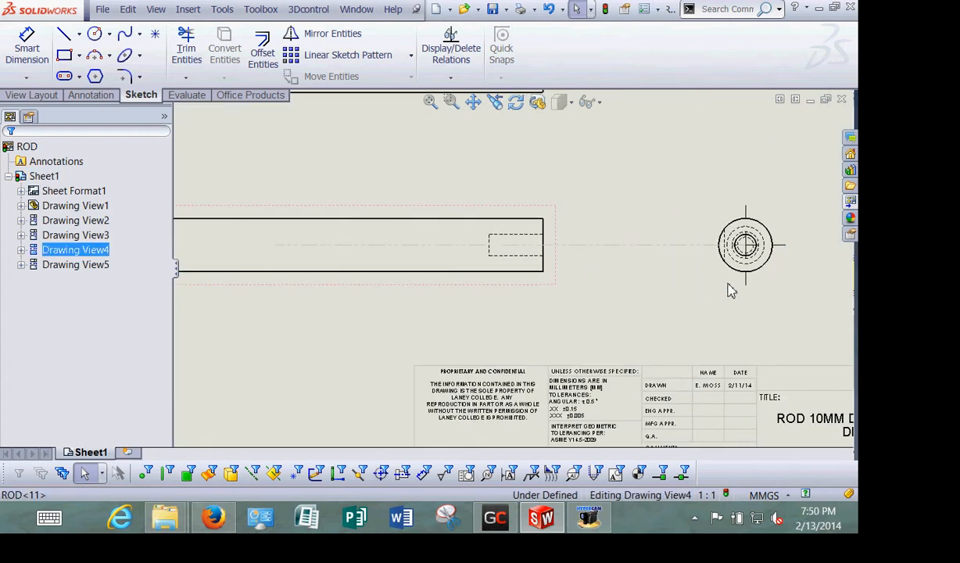
left_click(461, 321)
Dimension the rod body's outer diameter beside the right end of the main view
left_click(27, 47)
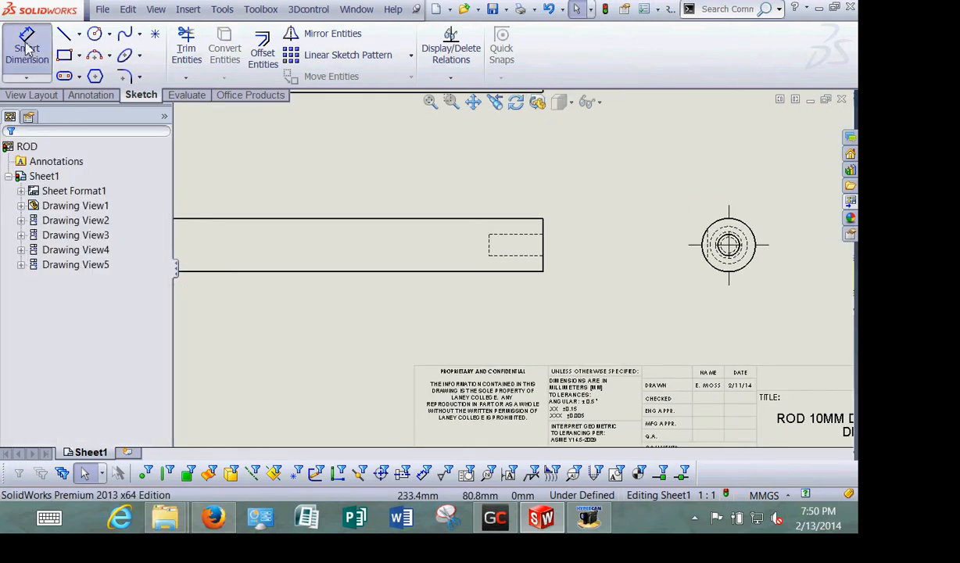
left_click(579, 256)
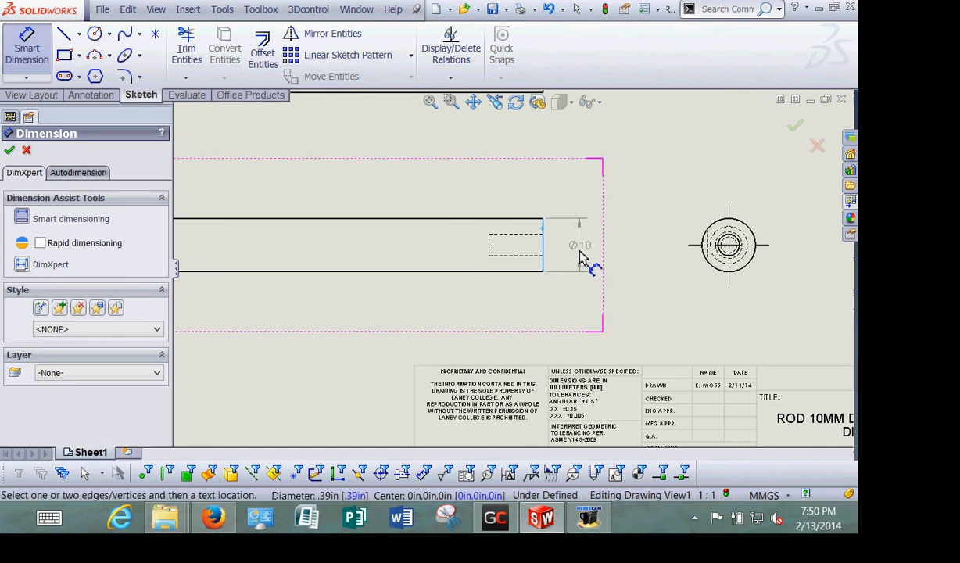
left_click(582, 262)
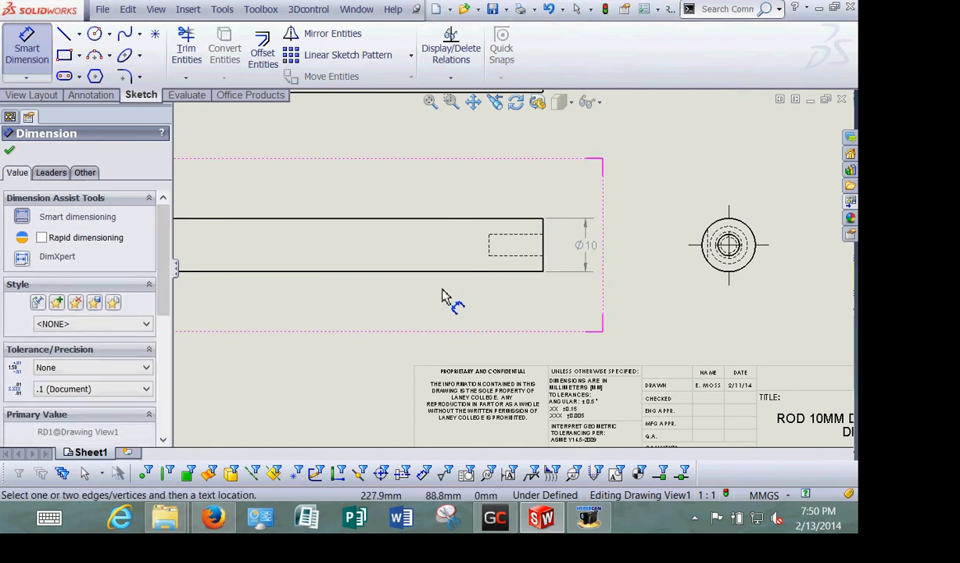
Dimension the diameter of the stepped-down shaft end, placing it between the main view and the left end view
scroll(441, 297, "down", 2)
scroll(438, 293, "up", 3)
scroll(434, 281, "down", 8)
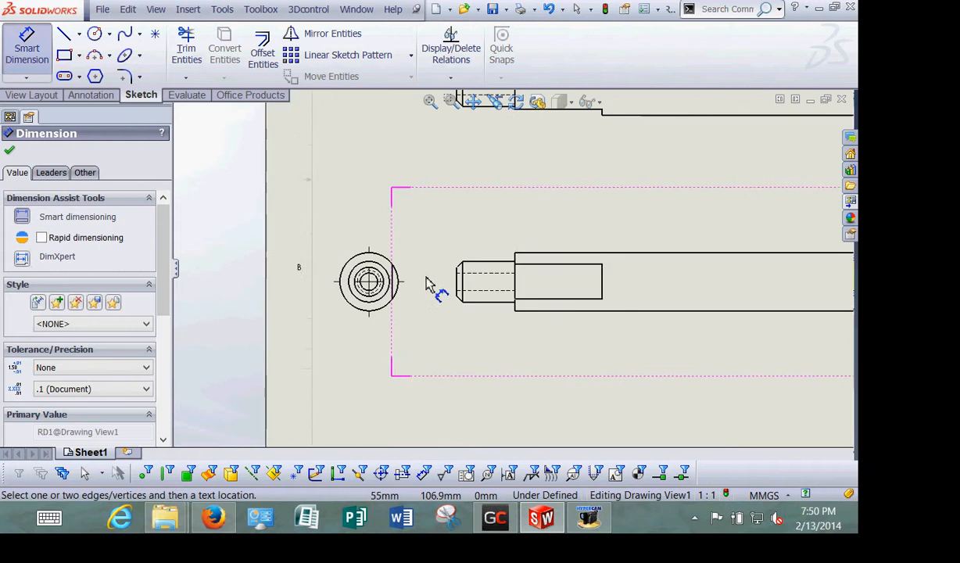
left_click(529, 249)
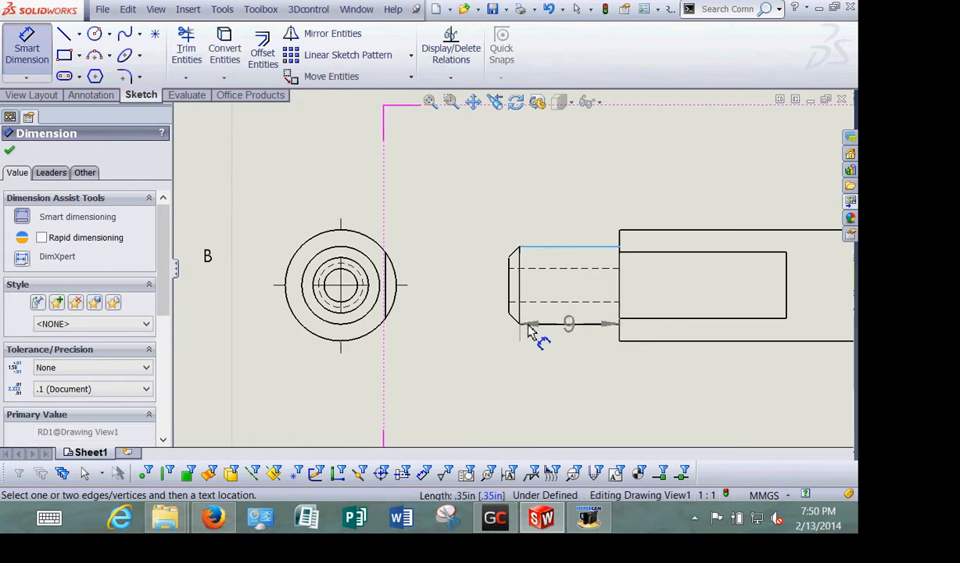
left_click(533, 324)
left_click(465, 304)
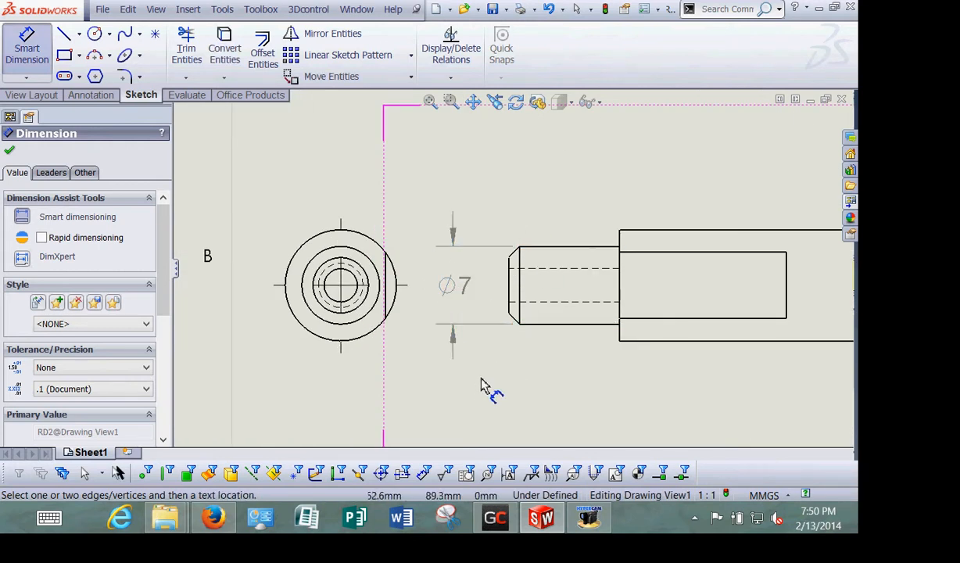
Add hole callouts in the left end view to the inner chamfer circle, placed above, and the central hole, placed below
left_click(92, 95)
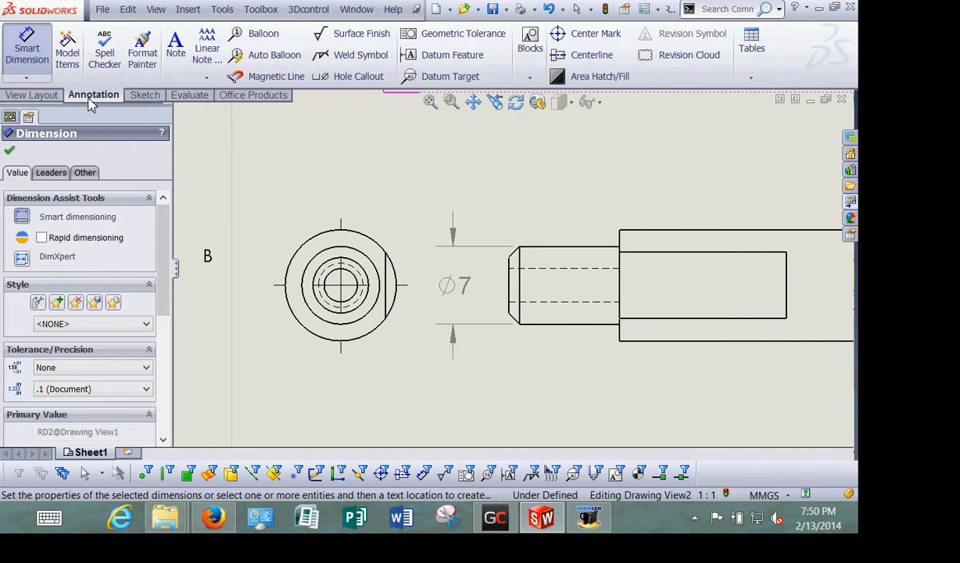
left_click(354, 76)
left_click(353, 248)
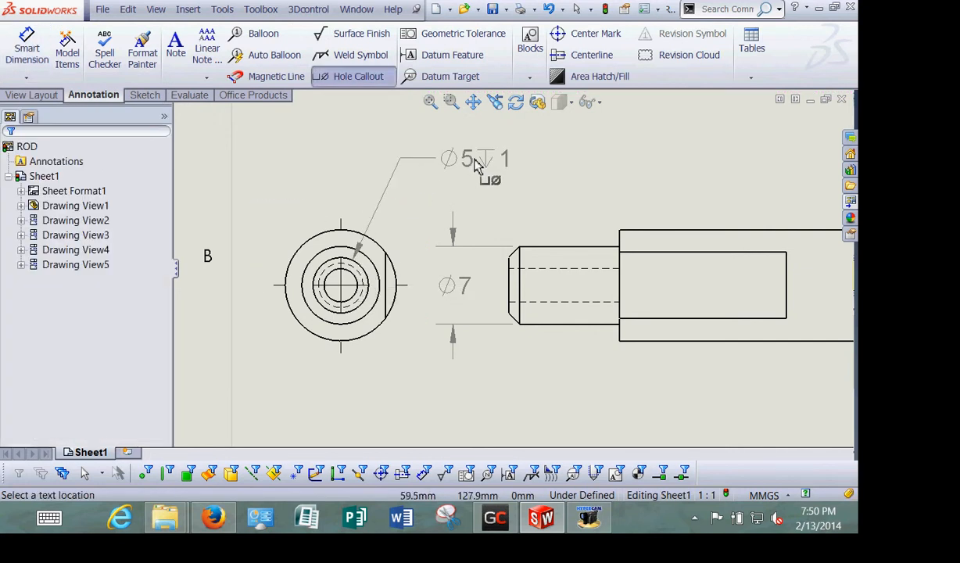
left_click(486, 170)
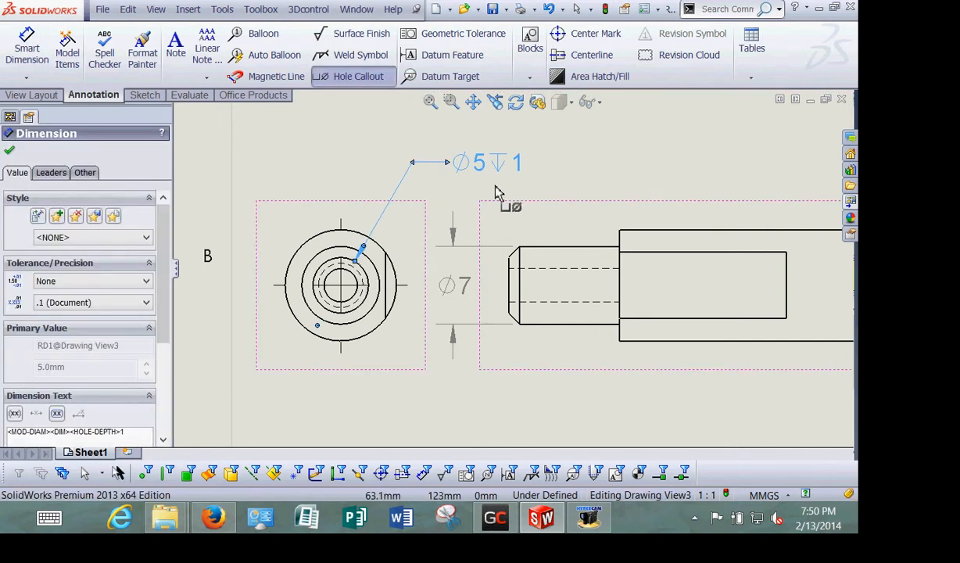
scroll(506, 206, "down", 2)
scroll(517, 207, "up", 4)
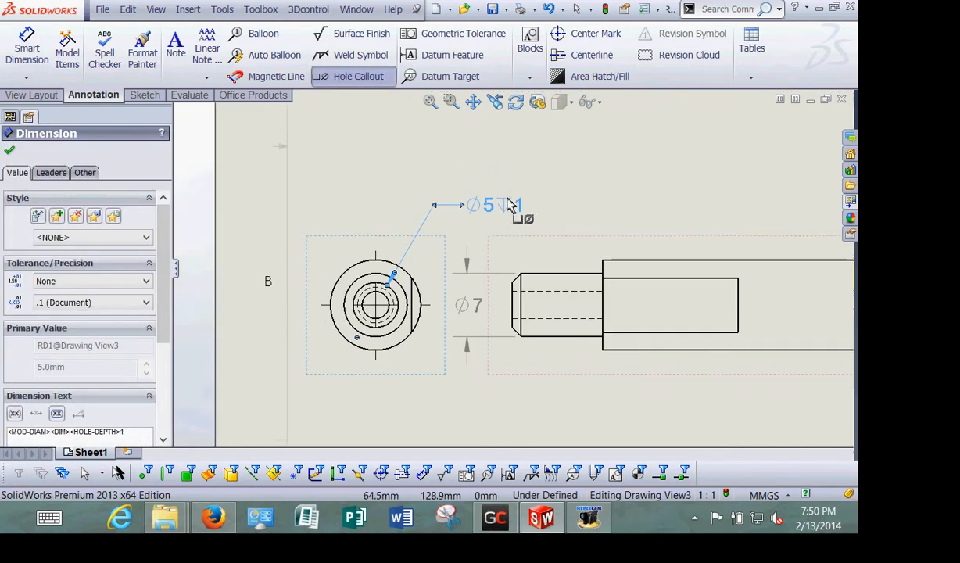
left_click(383, 323)
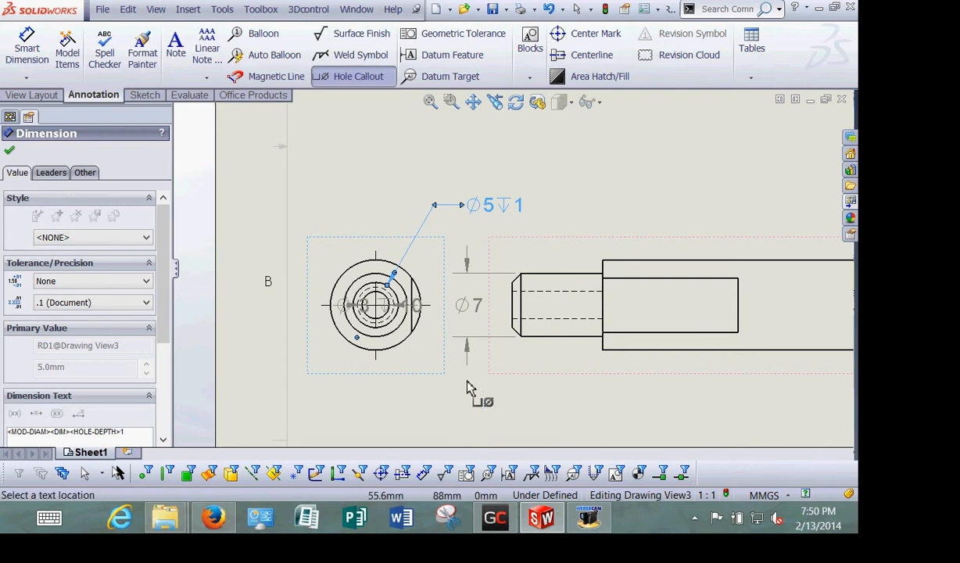
left_click(512, 412)
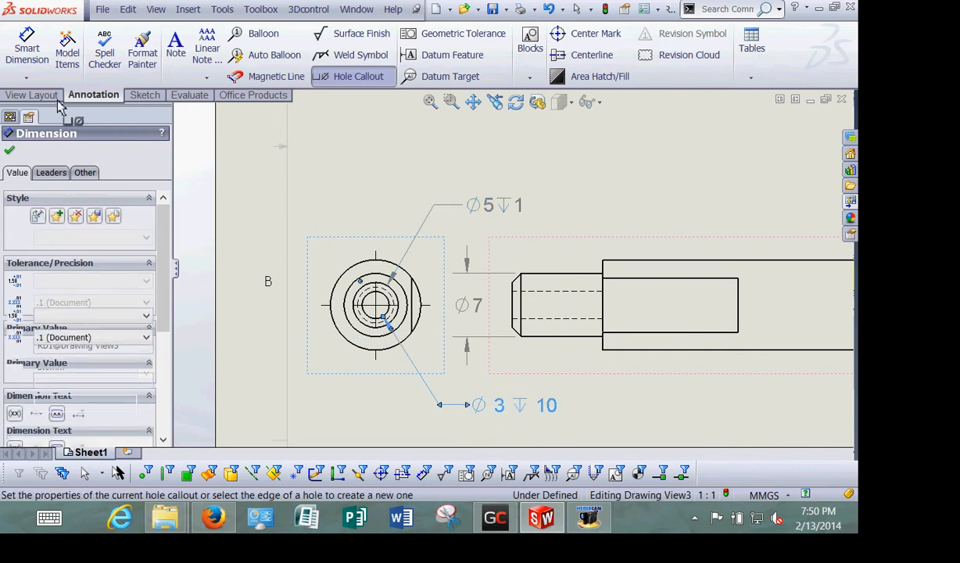
left_click(11, 152)
Delete the hole callout attached to the inner chamfer circle in the left end view
left_click(471, 210)
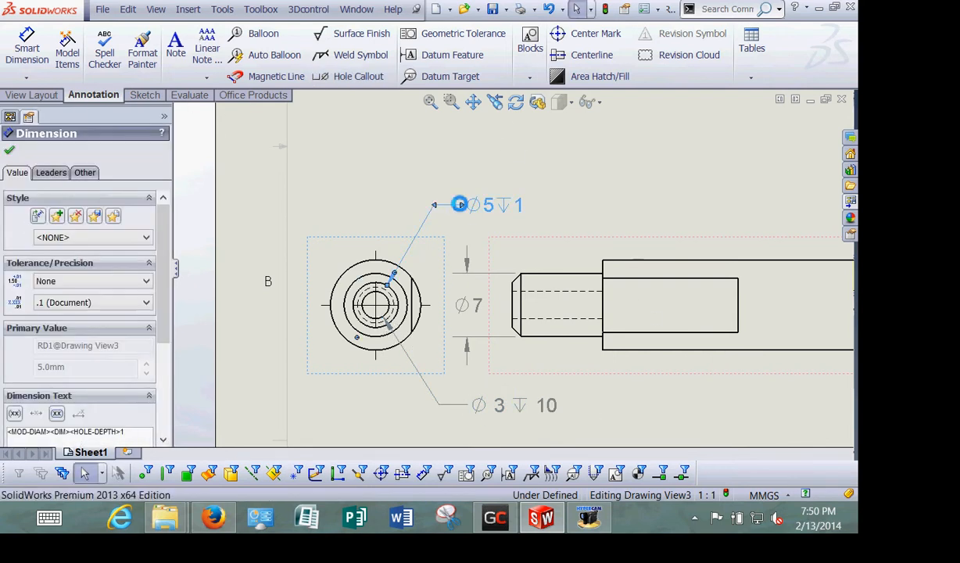
key("Delete")
scroll(650, 216, "up", 1)
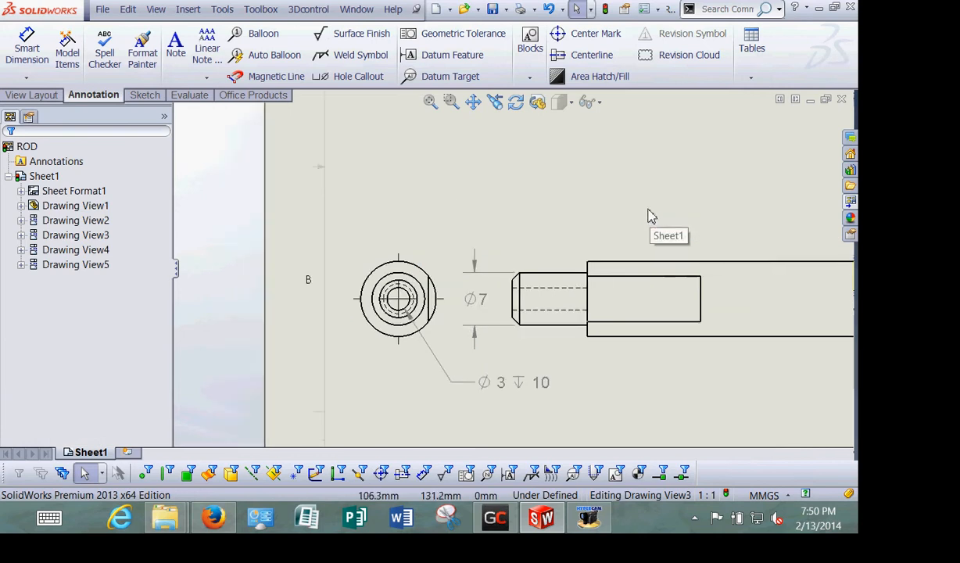
Add a hole callout to the central hole in the right end view, placed at the view's upper right
left_click(472, 102)
left_click_drag(719, 186, 312, 123)
mouse_move(832, 212)
left_mouse_down()
mouse_move(782, 224)
mouse_move(301, 224)
left_mouse_up()
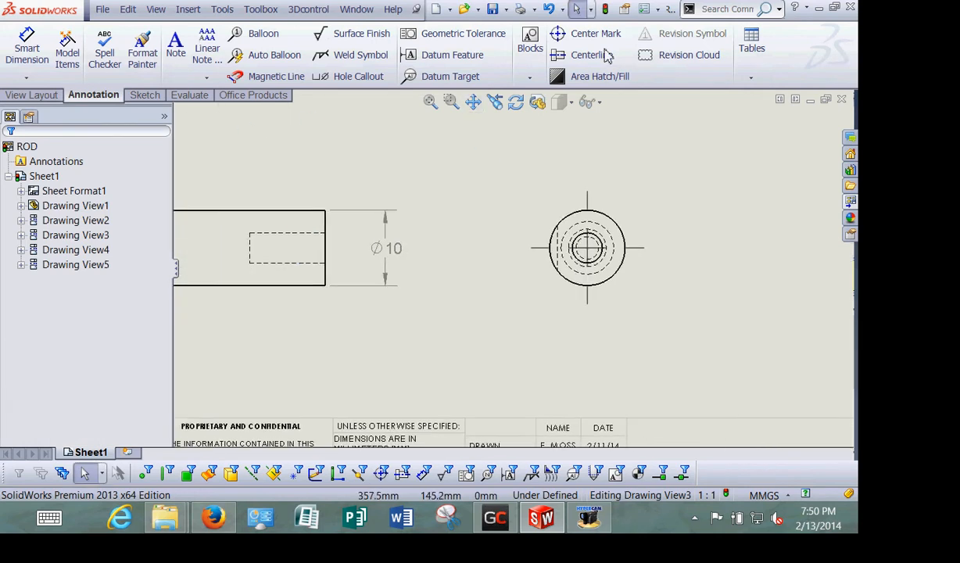
left_click(351, 76)
scroll(626, 254, "up", 3)
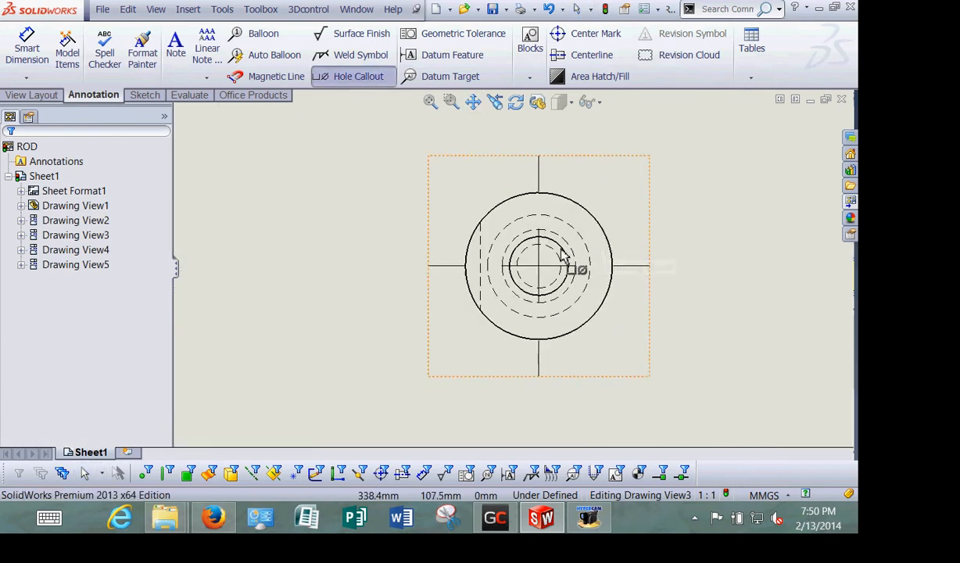
left_click(568, 259)
left_click(743, 145)
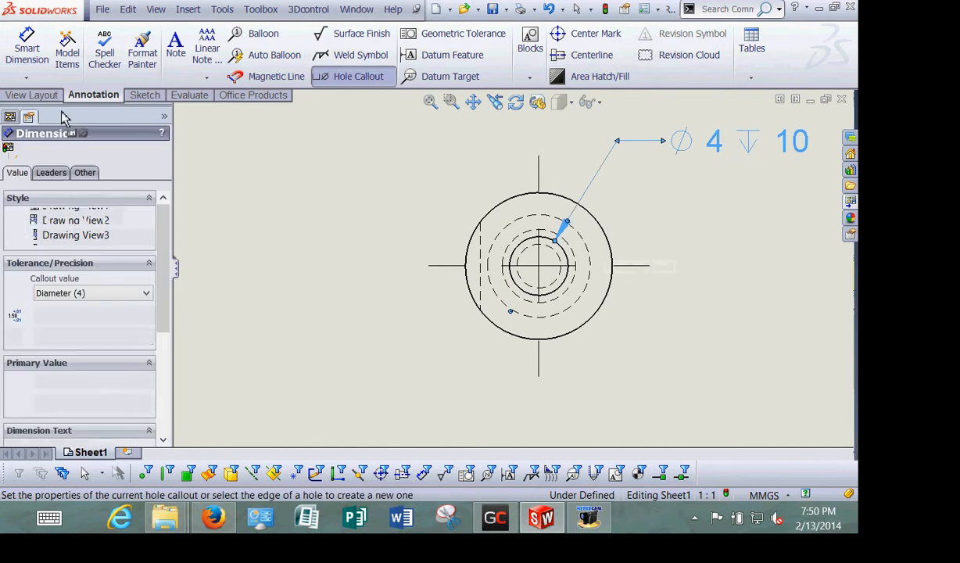
key("Escape")
Dimension the depth of the hidden hole at the right end of the main rod view
scroll(332, 211, "down", 5)
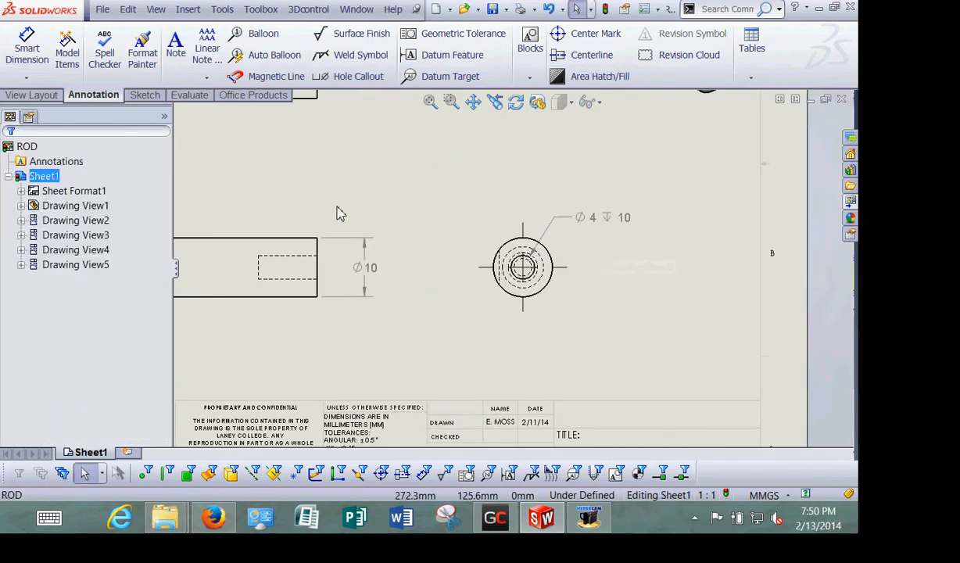
middle_click_drag(336, 211, 619, 227, "ctrl")
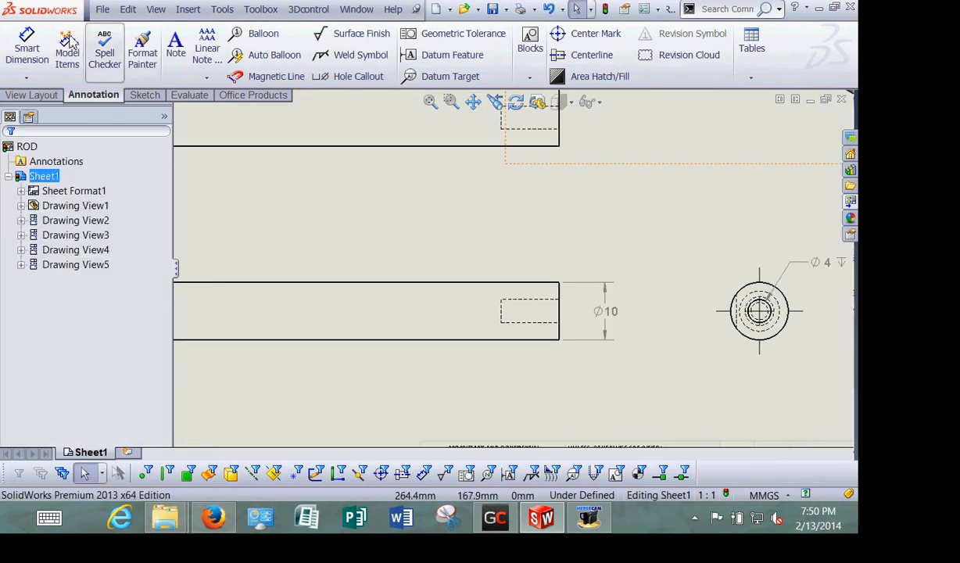
left_click(26, 47)
left_click(528, 301)
left_click(534, 255)
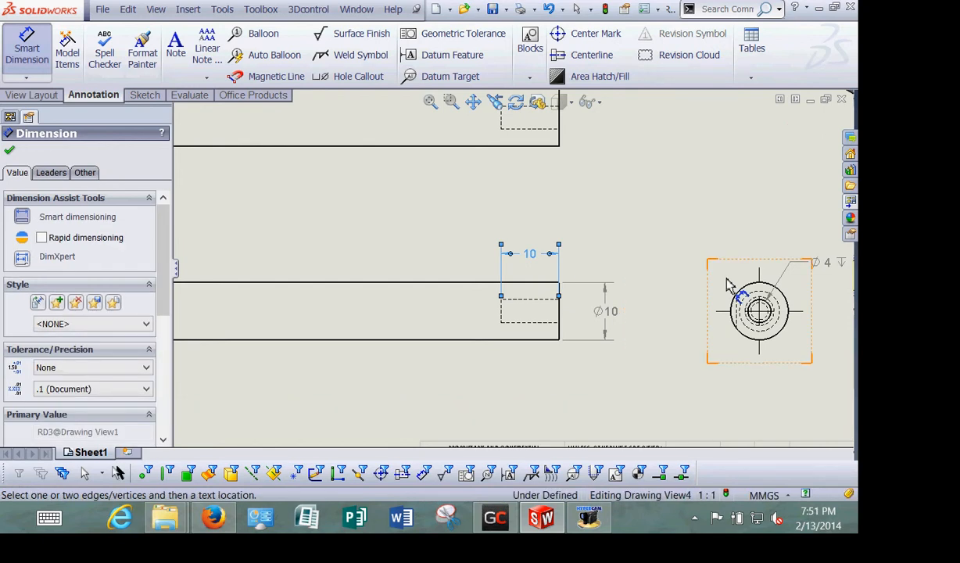
right_click(647, 232)
left_click(684, 290)
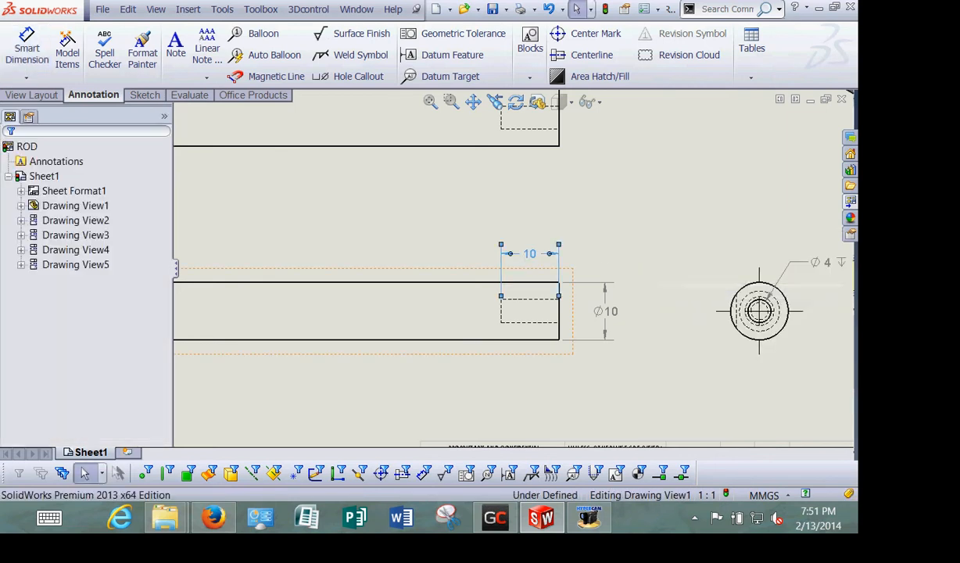
Delete the hole depth dimension from the main rod view
left_click(528, 258)
key("Delete")
scroll(507, 205, "up", 2)
scroll(504, 204, "up", 2)
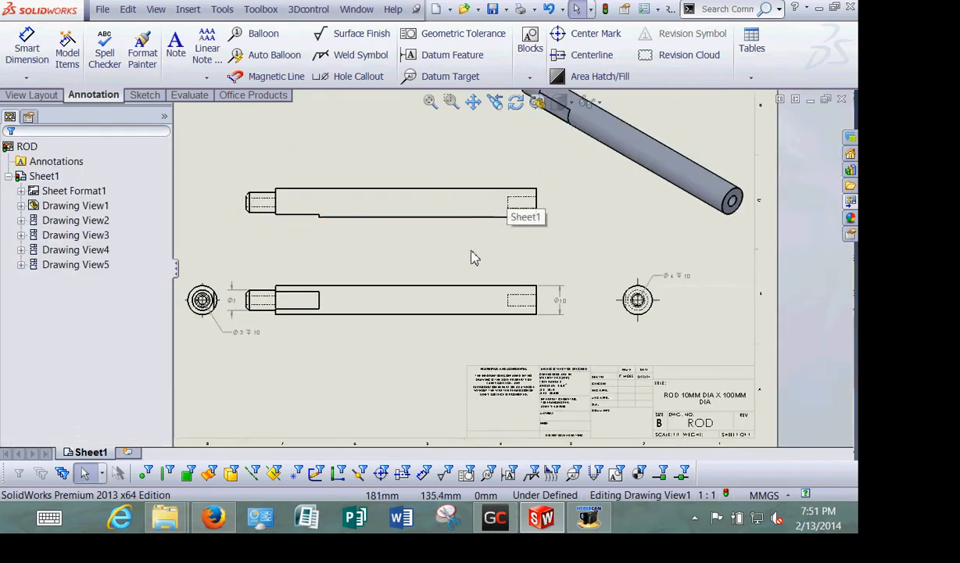
Dimension the rod's overall length in the upper long view, placing the dimension below that view
middle_click_drag(401, 248, 459, 247)
left_click(38, 56)
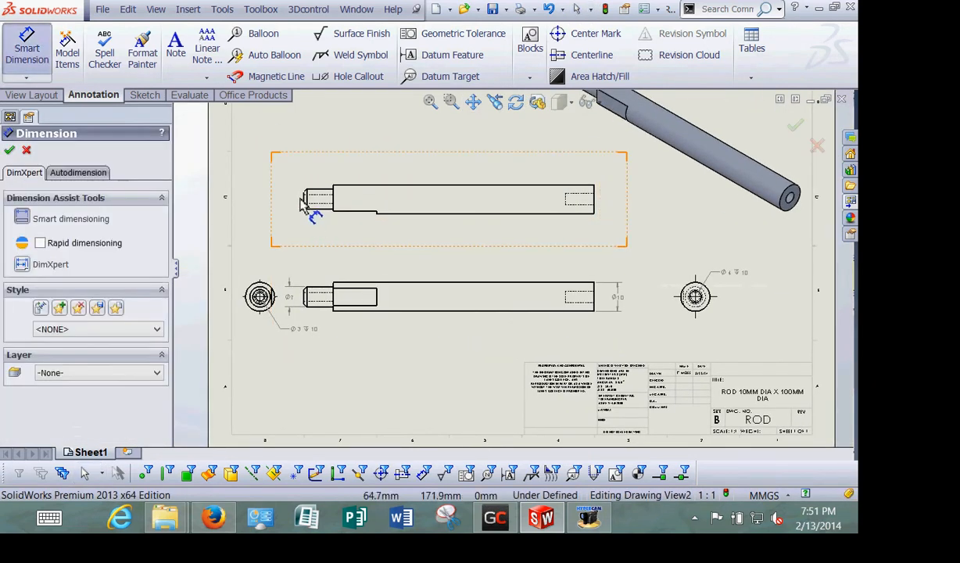
left_click(304, 201)
left_click(594, 207)
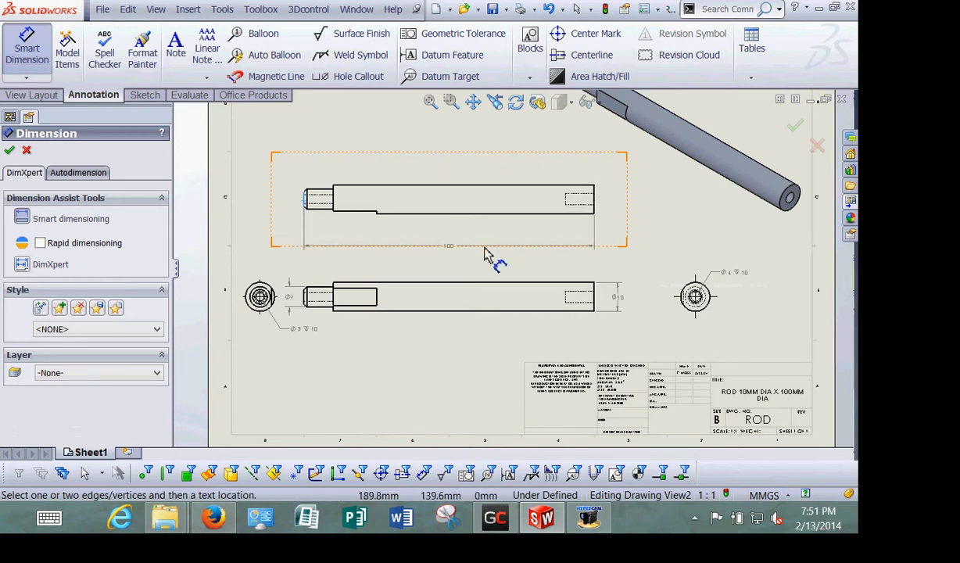
left_click(275, 247)
Dimension the lengths of the narrow neck and the adjoining flat in the upper rod view, aligned above the overall length
scroll(340, 226, "down", 4)
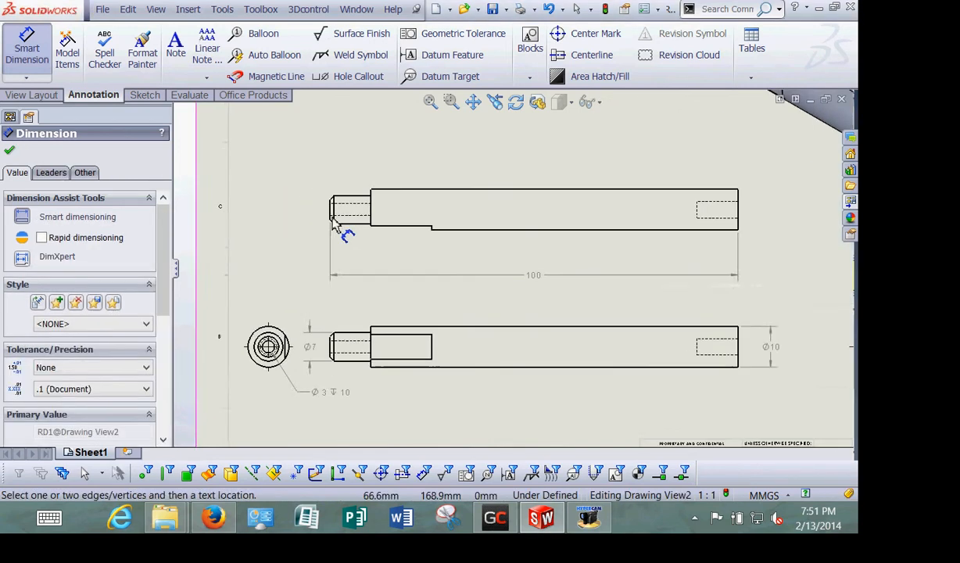
left_click(340, 225)
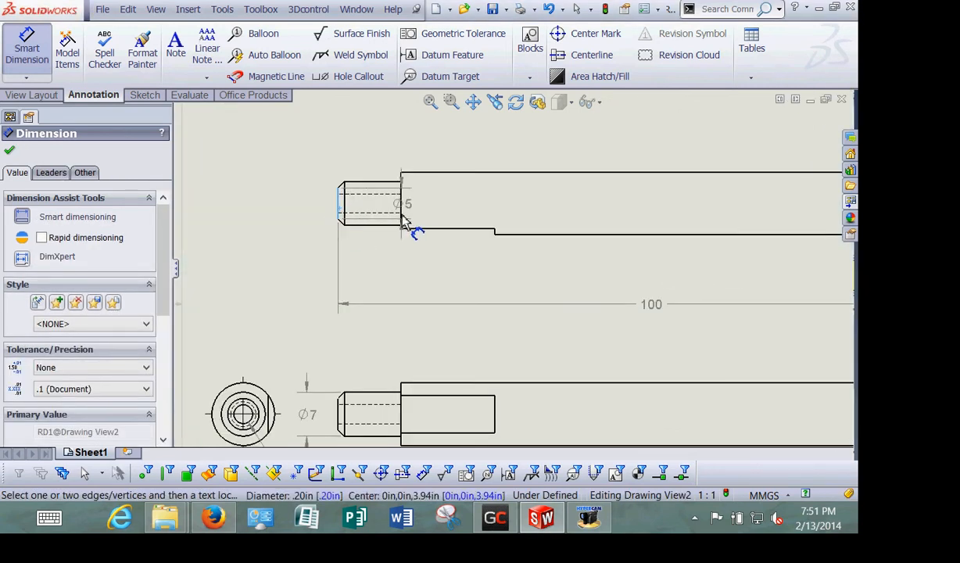
left_click(402, 212)
left_click(375, 258)
left_click(401, 205)
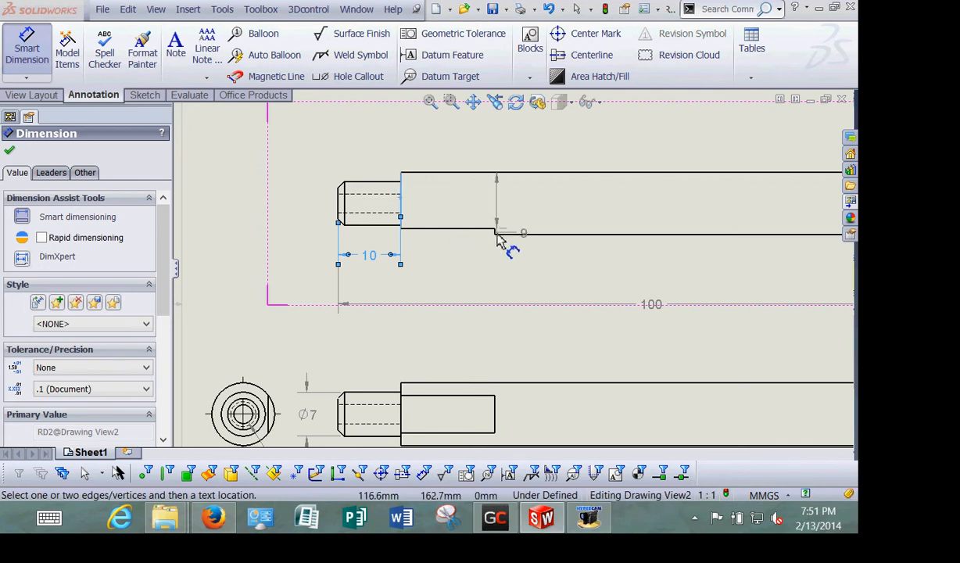
left_click(498, 239)
left_click(453, 267)
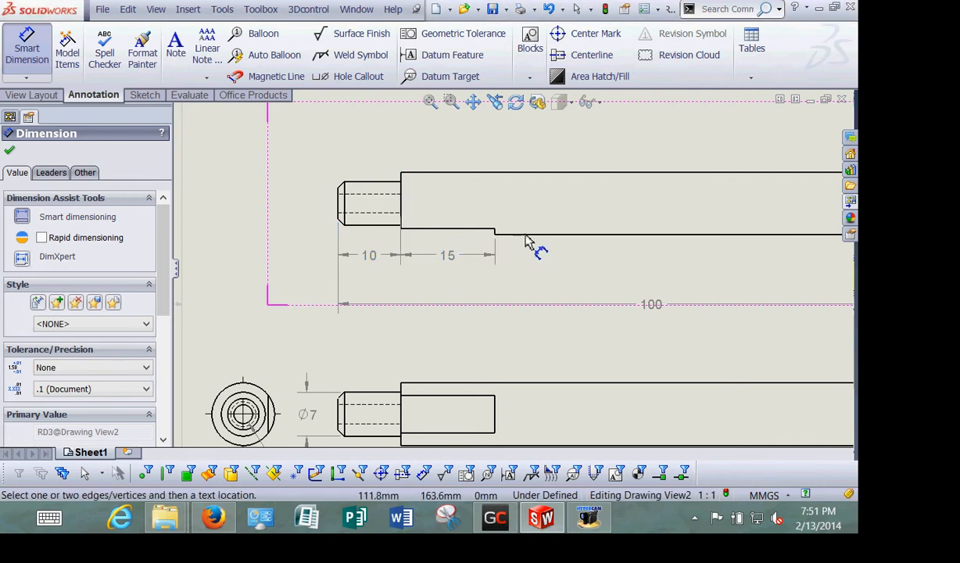
Dimension the depth of the flat's step on the lower edge of the upper rod view
left_click(471, 228)
left_click(518, 234)
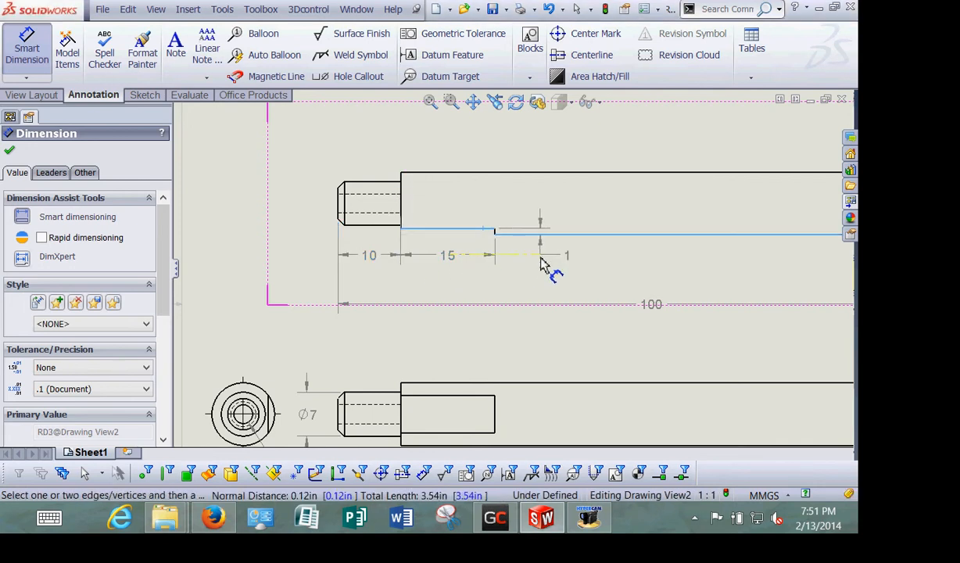
left_click(552, 262)
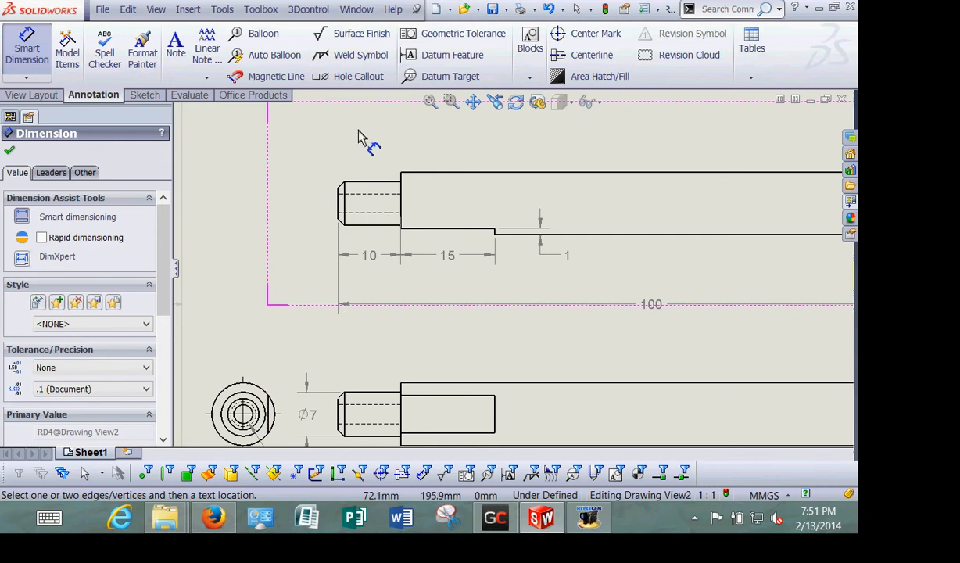
left_click_drag(360, 160, 345, 149)
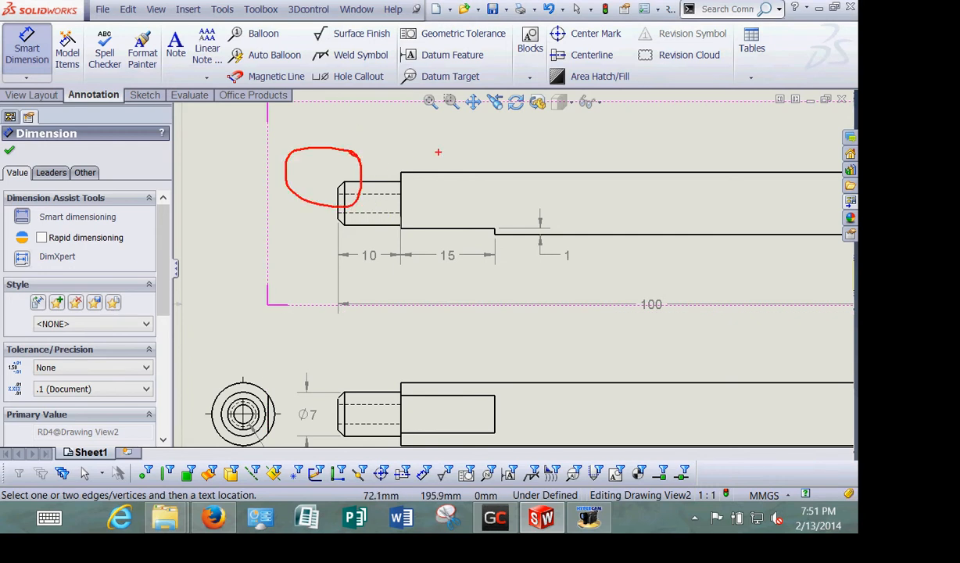
key("Escape")
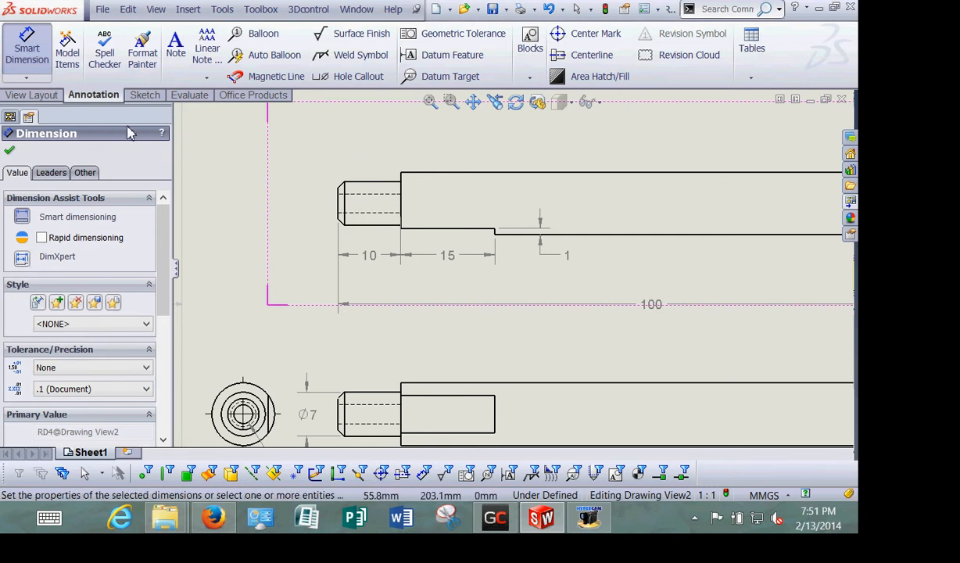
left_click(26, 79)
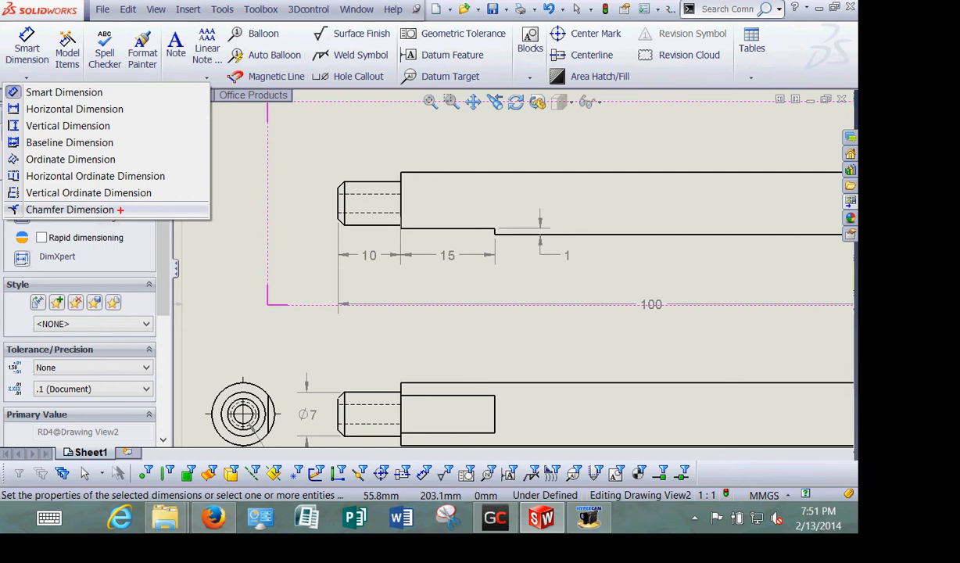
mouse_move(140, 189)
left_mouse_down()
mouse_move(5, 208)
mouse_move(147, 193)
left_mouse_up()
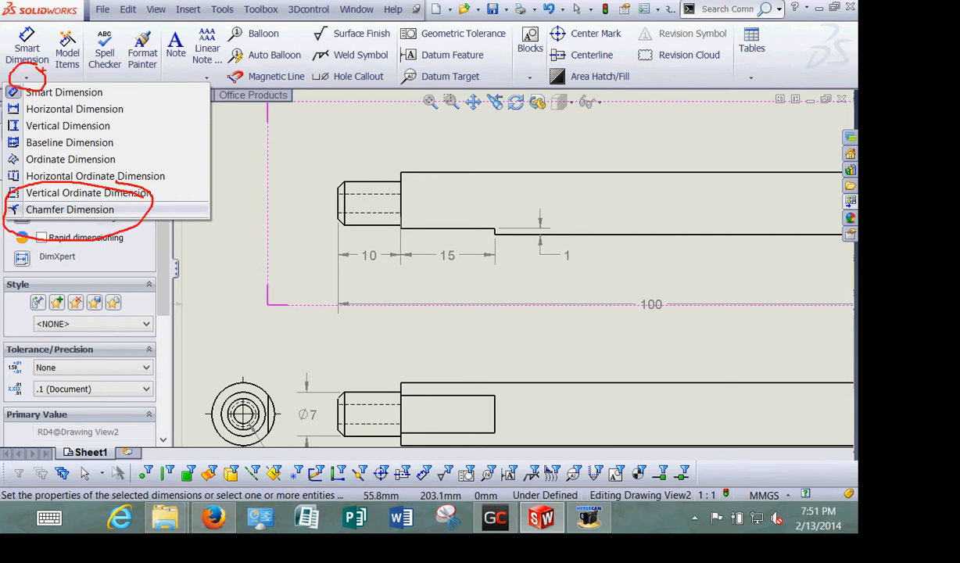
key("Escape")
Add a chamfer dimension to the upper chamfer at the neck's end in the upper rod view, placed at its upper left
left_click(26, 78)
left_click(69, 209)
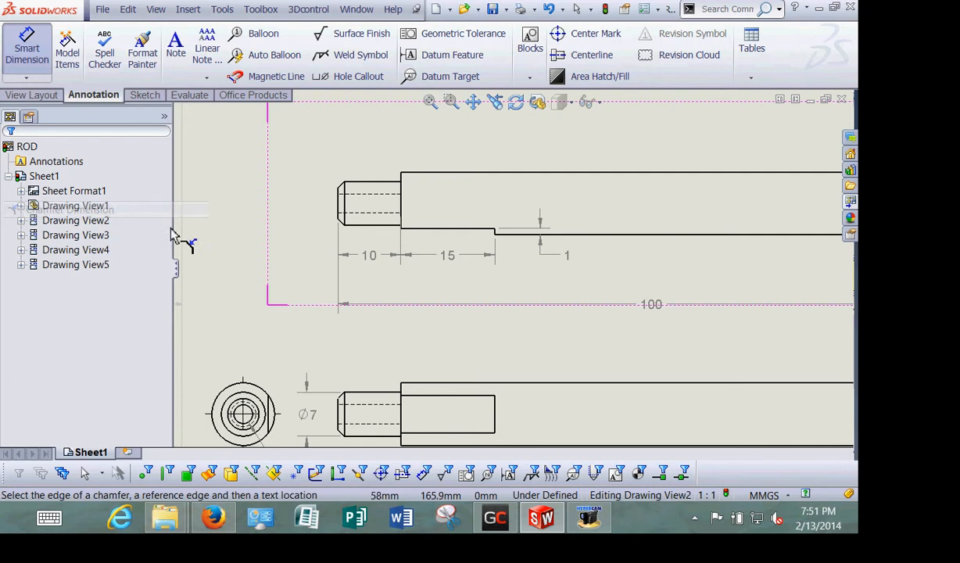
scroll(343, 193, "down", 5)
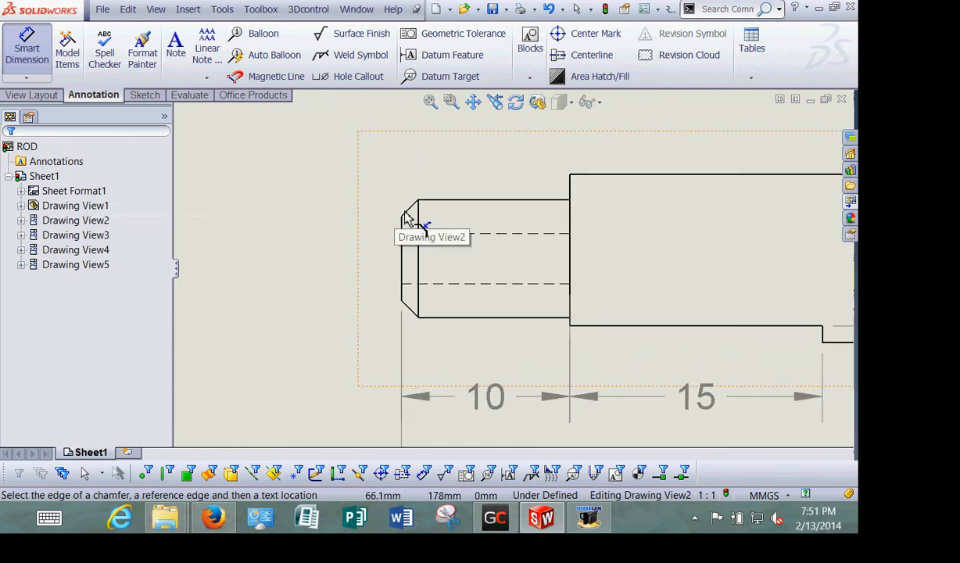
left_click(408, 208)
left_click(403, 239)
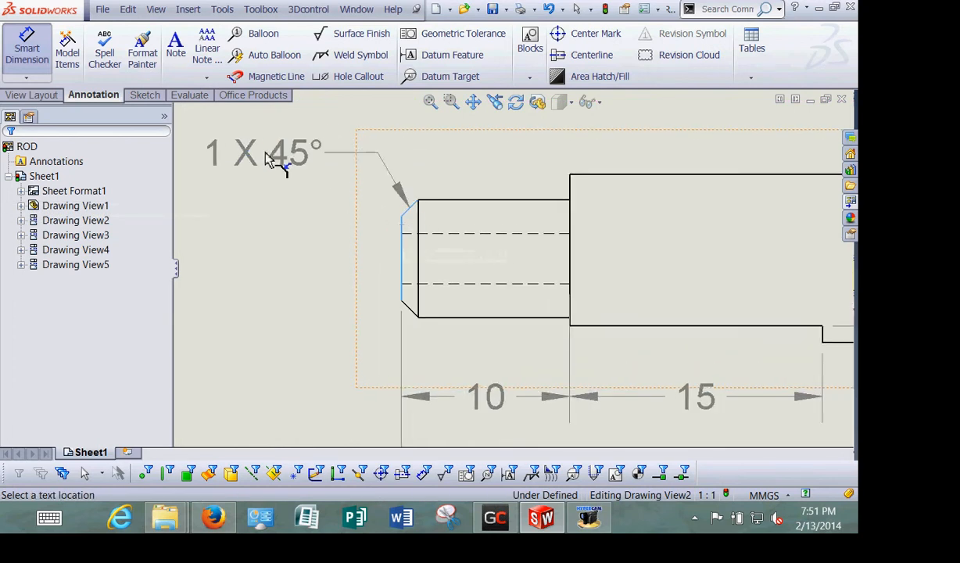
left_click(228, 151)
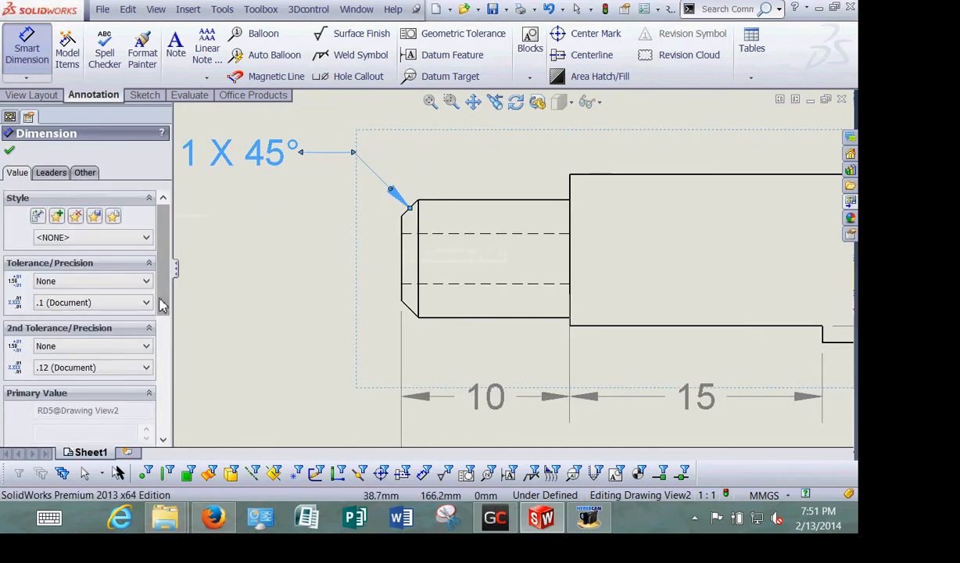
Append the text CHAMFER to the chamfer dimension and move it clear of the upper rod view to the left
left_click(163, 305)
type("CHAM")
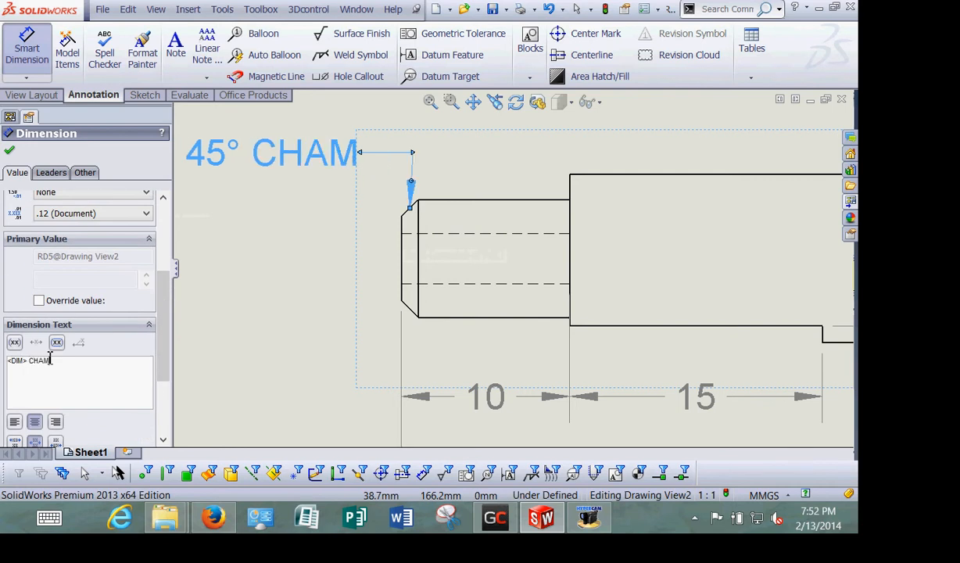
type("FER")
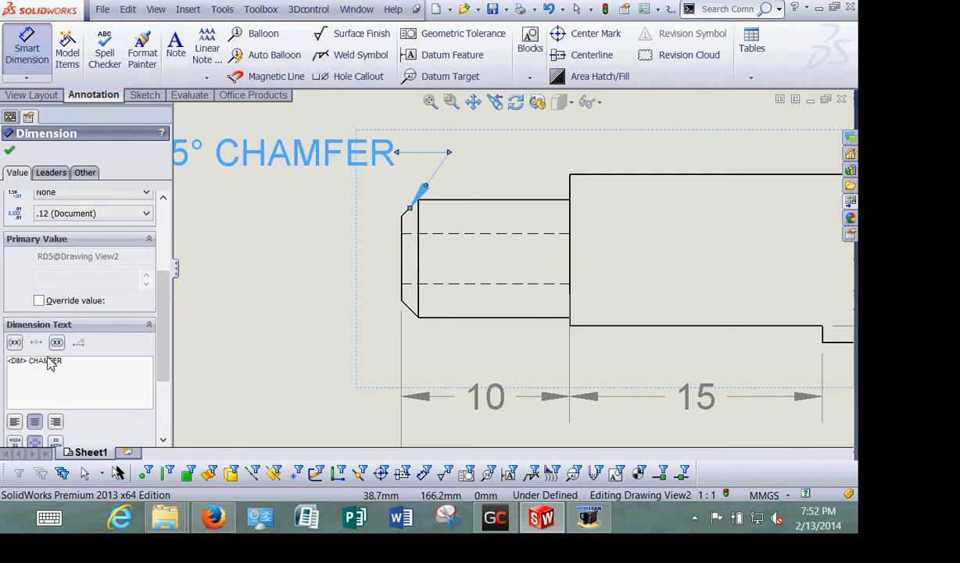
left_click(9, 150)
scroll(287, 233, "up", 2)
left_click_drag(342, 194, 268, 182)
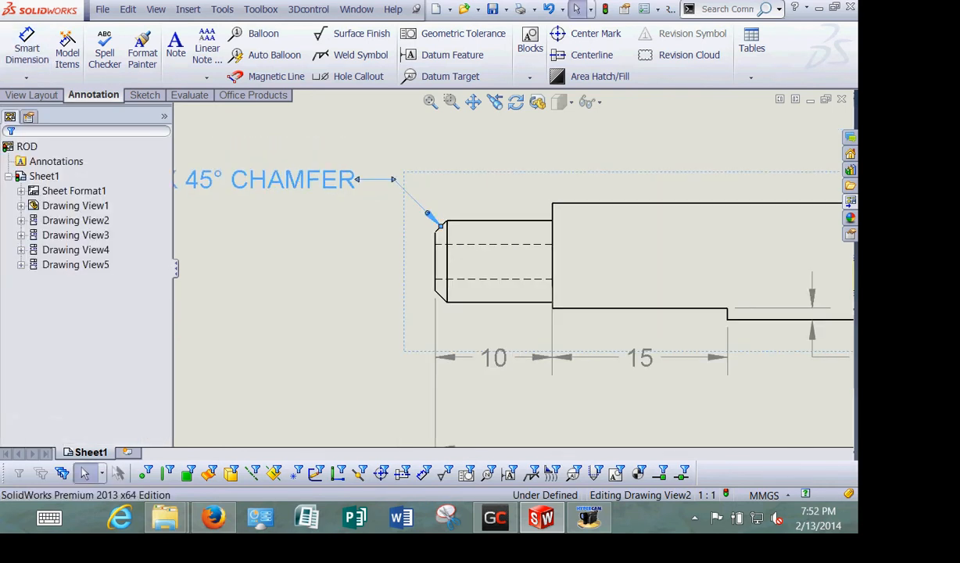
left_click(373, 255)
Examine the dimensioned rod views across the sheet for features that still lack a dimension
scroll(373, 254, "down", 3)
scroll(502, 267, "up", 8)
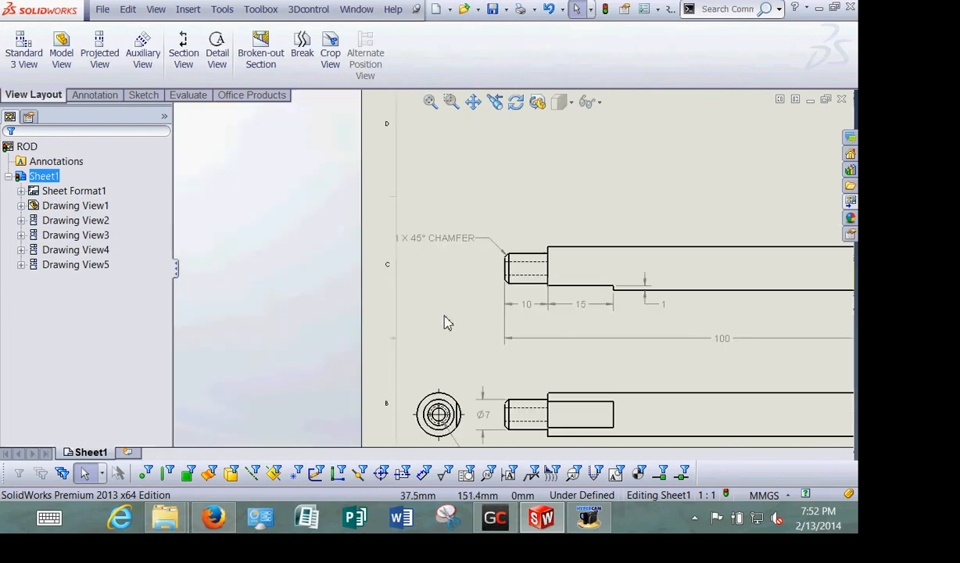
mouse_move(488, 331)
middle_mouse_down()
mouse_move(353, 227)
mouse_move(331, 258)
middle_mouse_up()
scroll(466, 303, "up", 1)
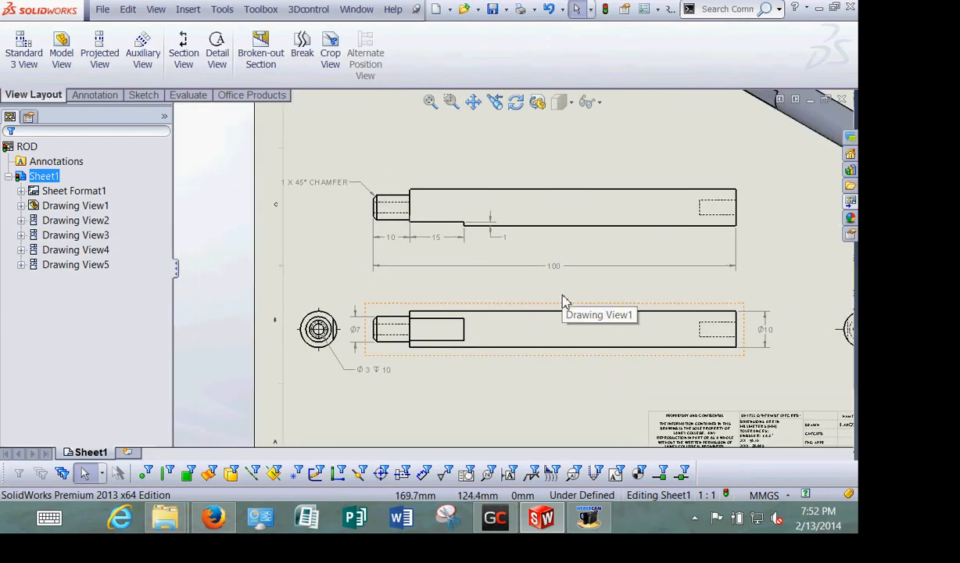
middle_click_drag(561, 297, 515, 276)
key("Escape")
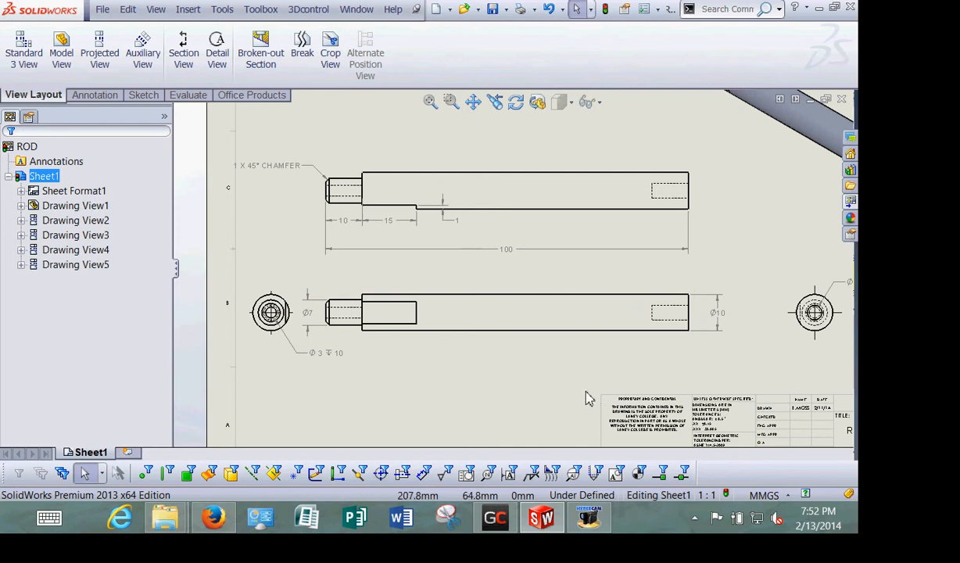
scroll(591, 364, "up", 1)
mouse_move(552, 358)
middle_mouse_down()
mouse_move(498, 345)
mouse_move(514, 348)
middle_mouse_up()
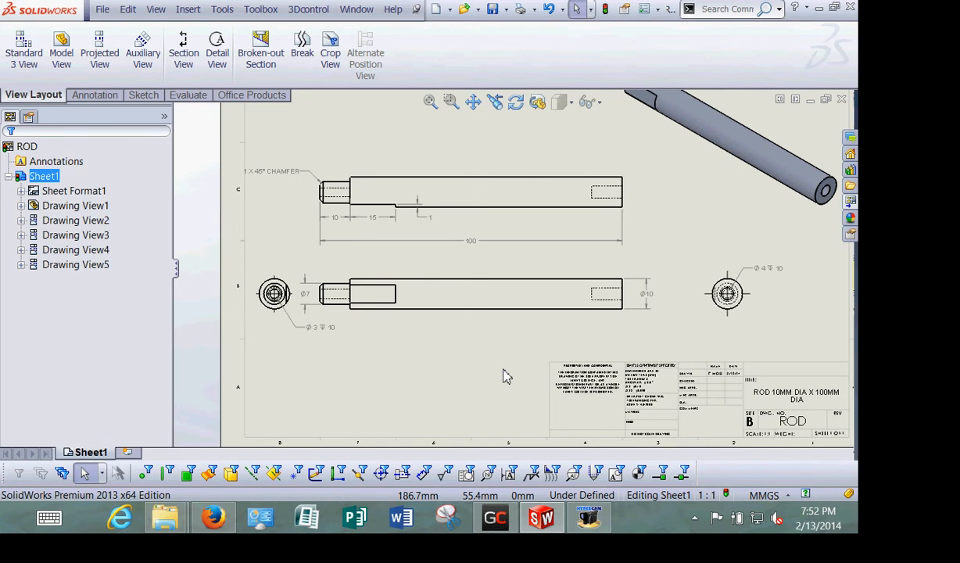
scroll(453, 297, "up", 3)
scroll(463, 240, "down", 3)
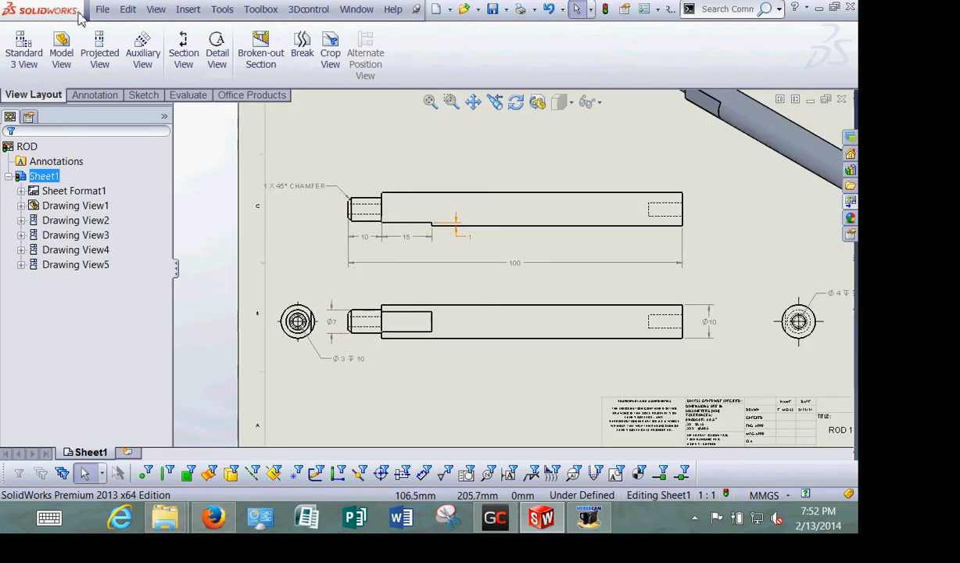
Dimension the width of the flat in the lower rod view, with its value placed above the view
left_click(93, 94)
left_click(27, 47)
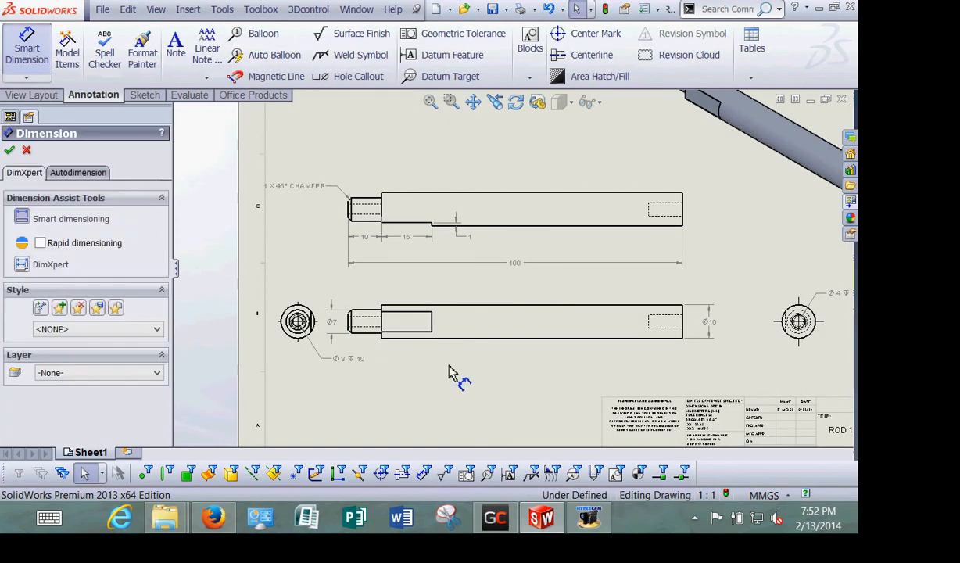
scroll(450, 373, "up", 2)
scroll(445, 332, "down", 5)
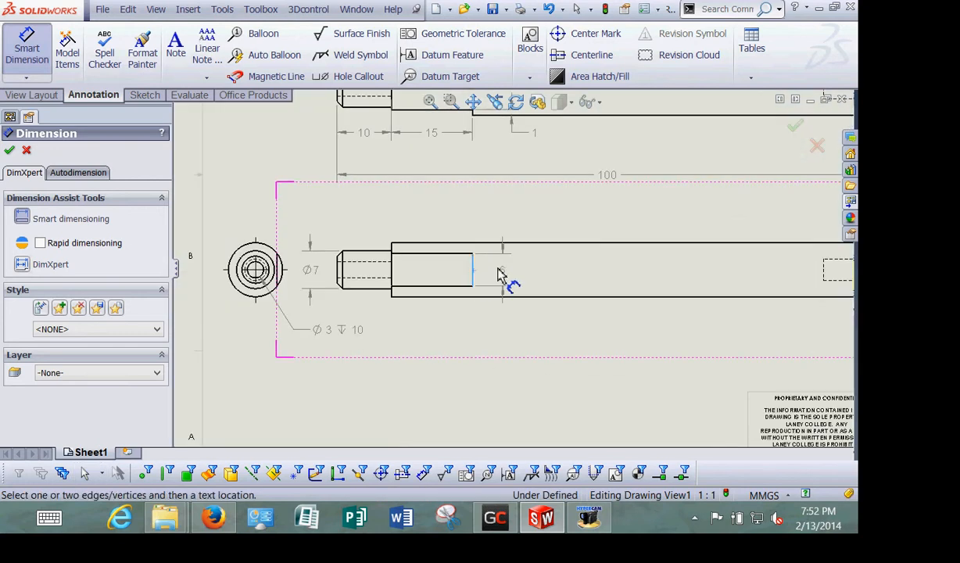
left_click(500, 273)
left_click(508, 225)
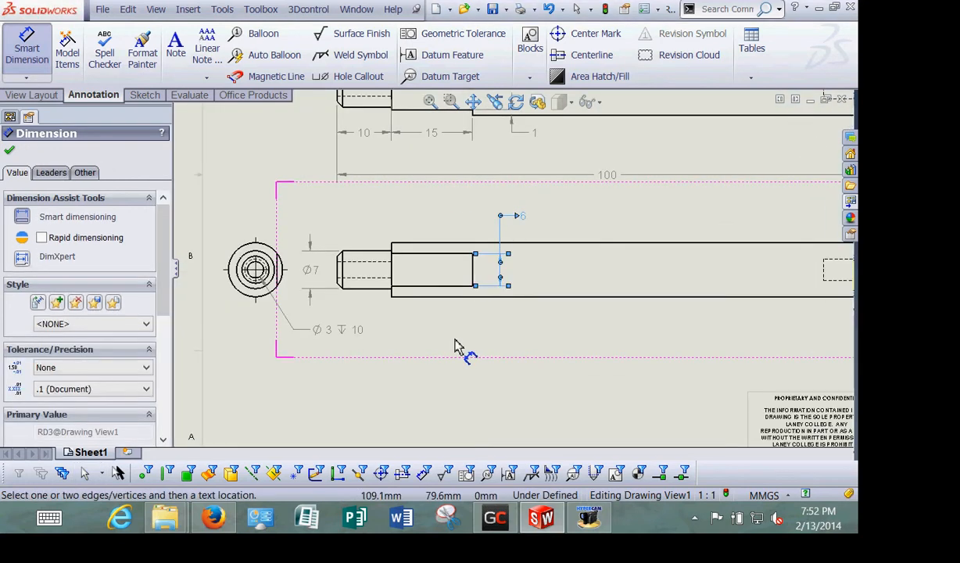
right_click(357, 396)
left_click(425, 283)
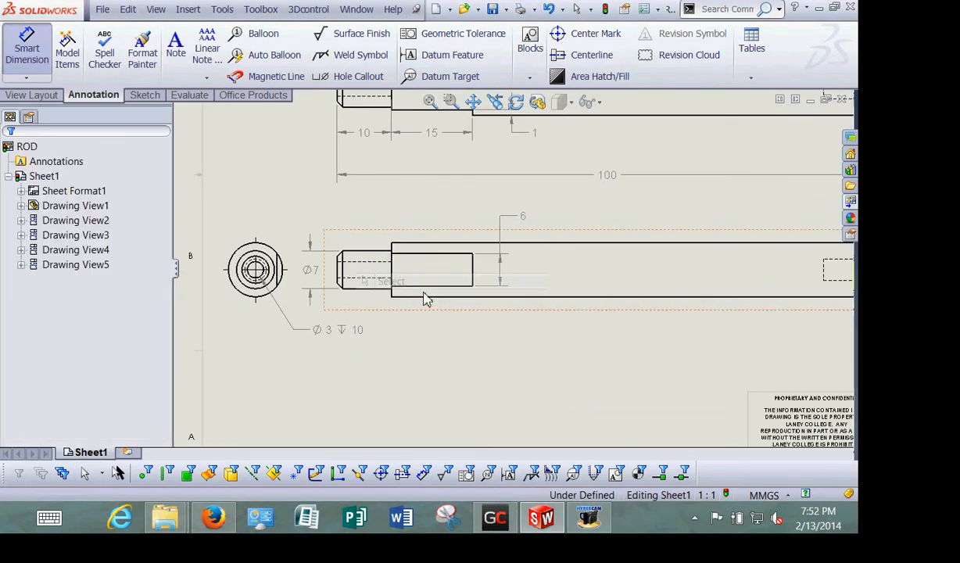
Save the drawing as ROD in the Spring 2014 Projects folder
scroll(499, 336, "up", 3)
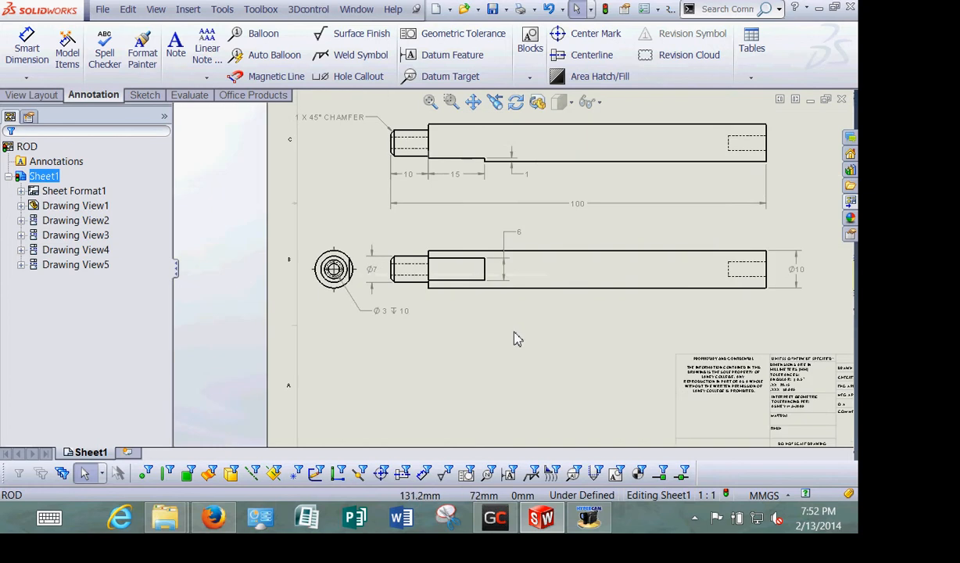
scroll(515, 337, "up", 2)
mouse_move(529, 357)
middle_mouse_down("ctrl")
mouse_move(431, 373)
mouse_move(428, 383)
middle_mouse_up("ctrl")
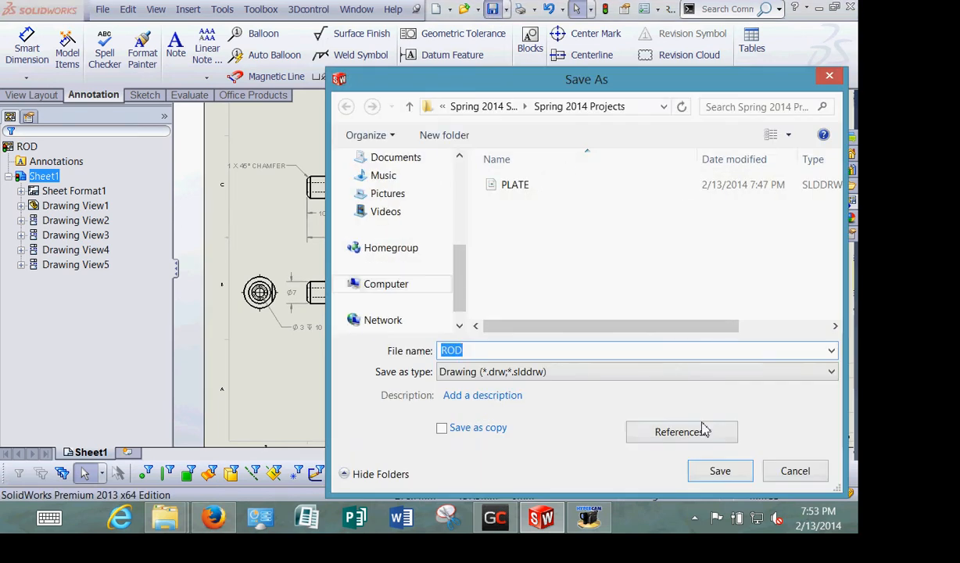
left_click(718, 470)
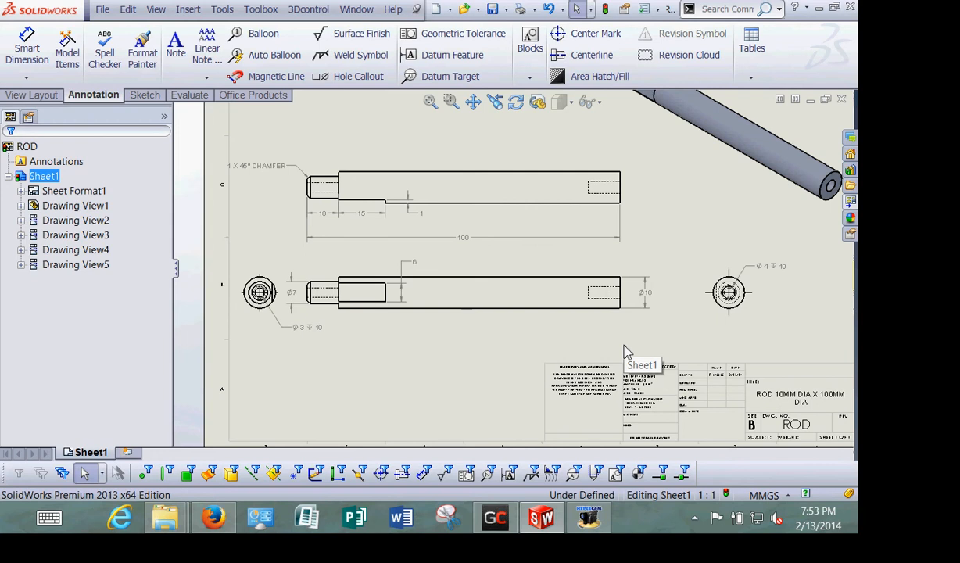
Delete the flat's width dimension from the lower rod view
scroll(392, 326, "up", 1)
scroll(398, 321, "down", 3)
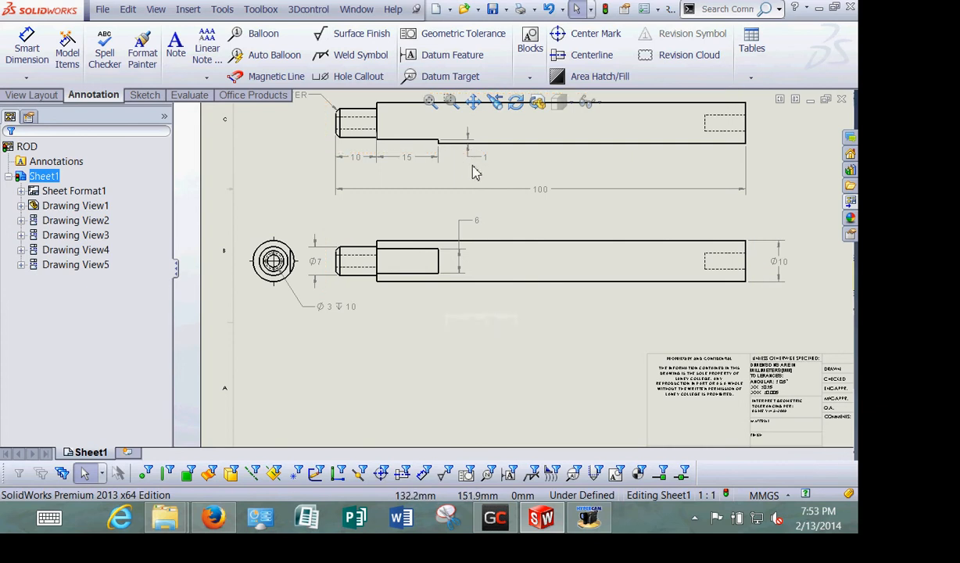
left_click(460, 263)
key("Delete")
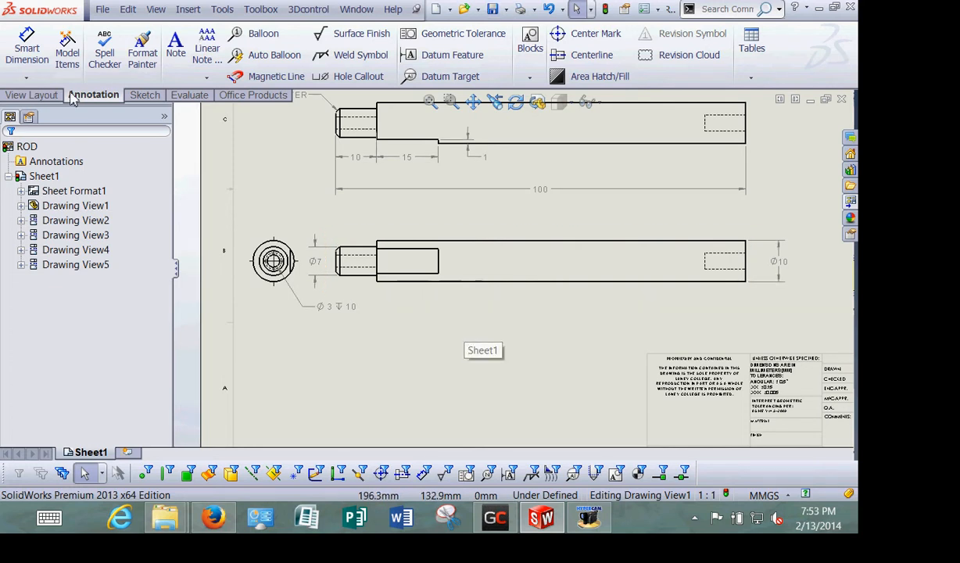
Create a new drawing from the Drawing-MM template in the Spring 2014 Templates set
left_click(104, 10)
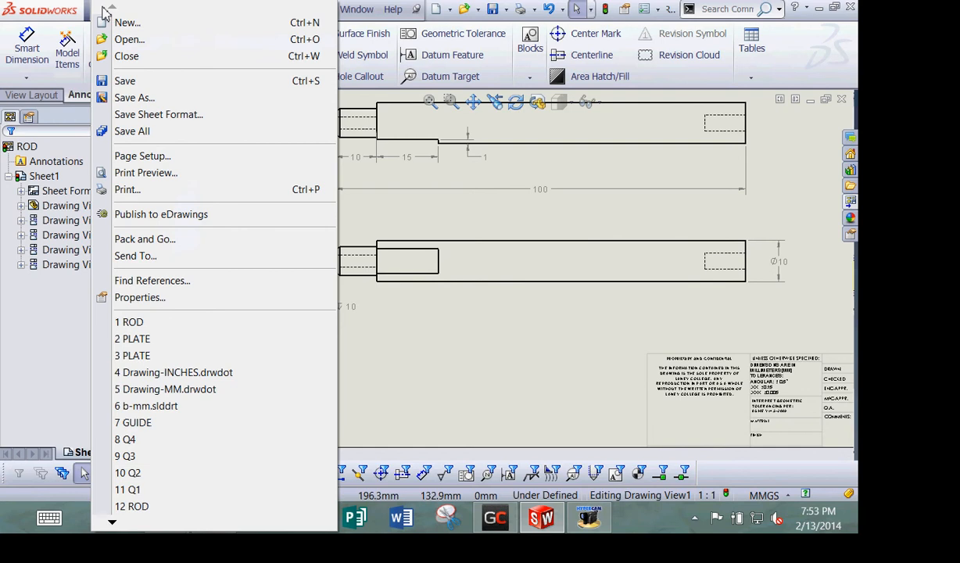
left_click(104, 10)
left_click(103, 10)
left_click(113, 22)
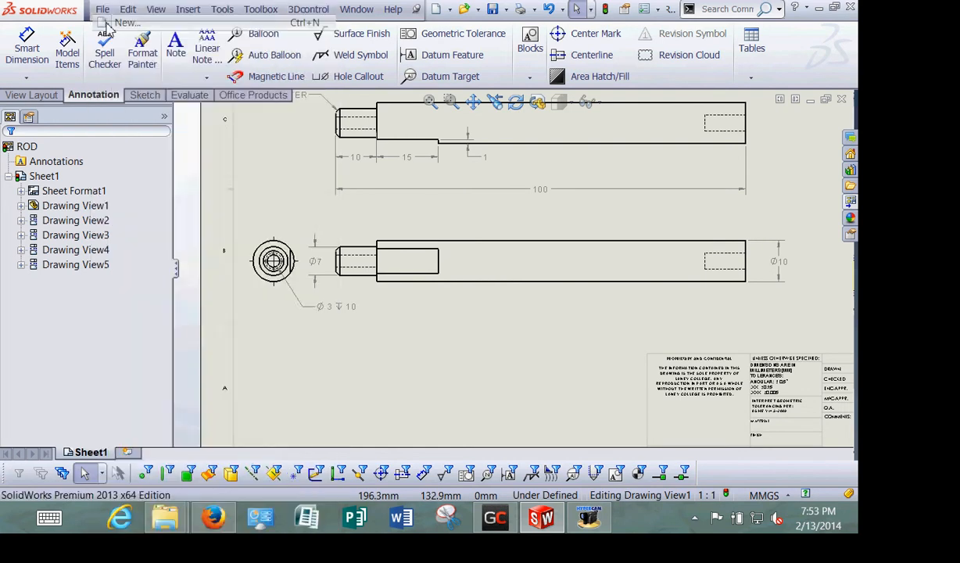
left_click(285, 153)
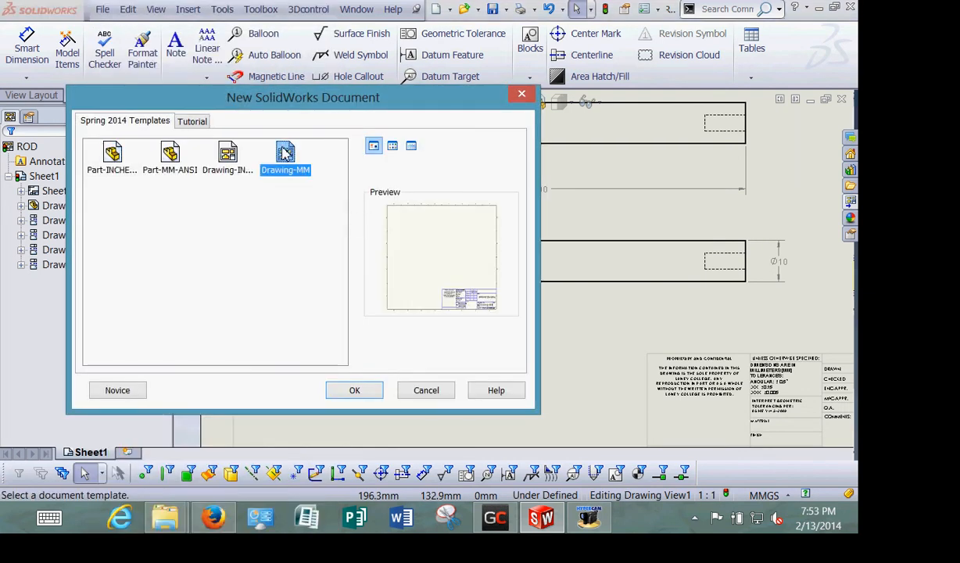
left_click(354, 390)
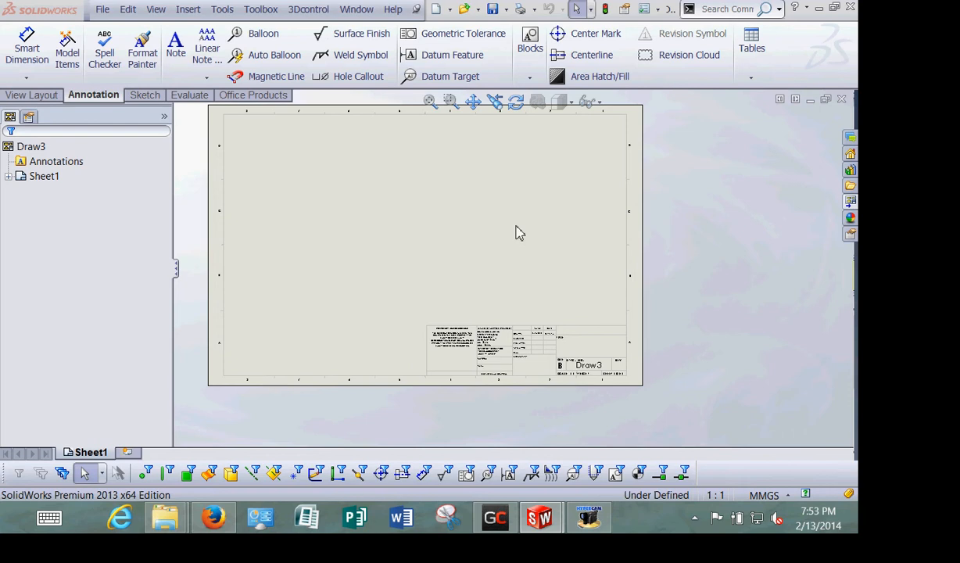
Insert the standard three views of the GUIDE part from the Spring 2014 Projects folder into the blank sheet
scroll(408, 196, "up", 1)
mouse_move(391, 194)
middle_mouse_down()
mouse_move(413, 223)
mouse_move(389, 219)
middle_mouse_up()
scroll(442, 255, "down", 1)
mouse_move(464, 252)
middle_mouse_down()
mouse_move(443, 211)
mouse_move(450, 229)
mouse_move(431, 246)
middle_mouse_up()
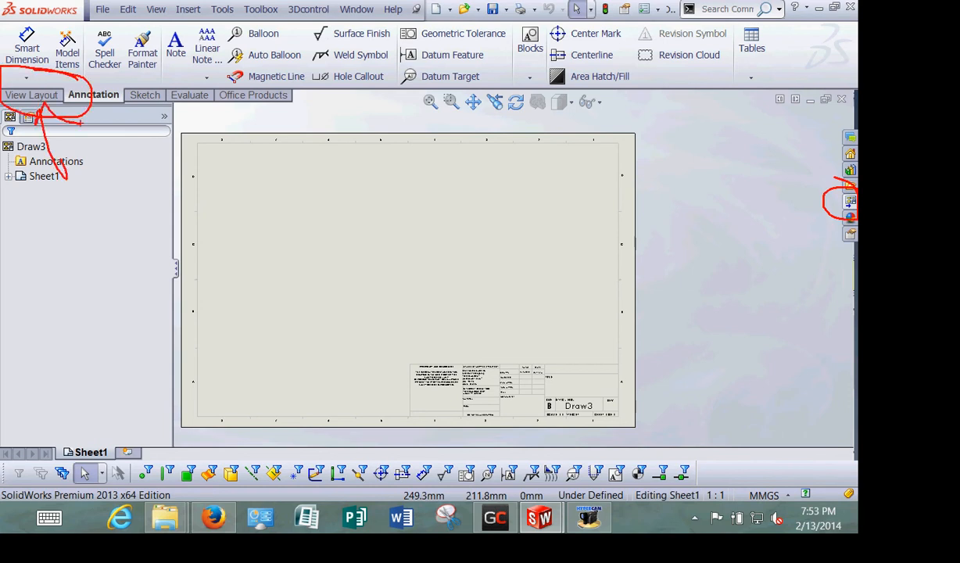
left_click(32, 95)
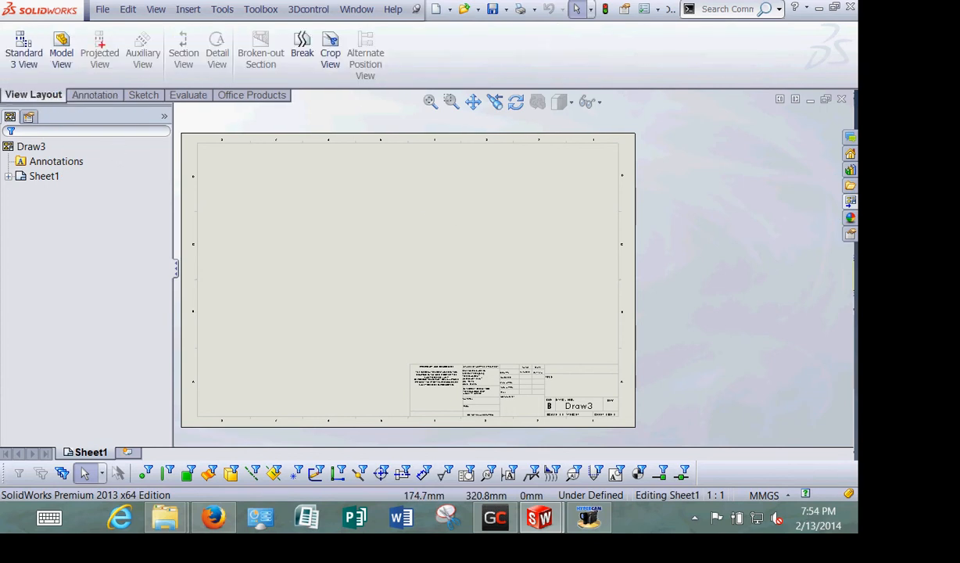
left_click_drag(32, 24, 3, 64)
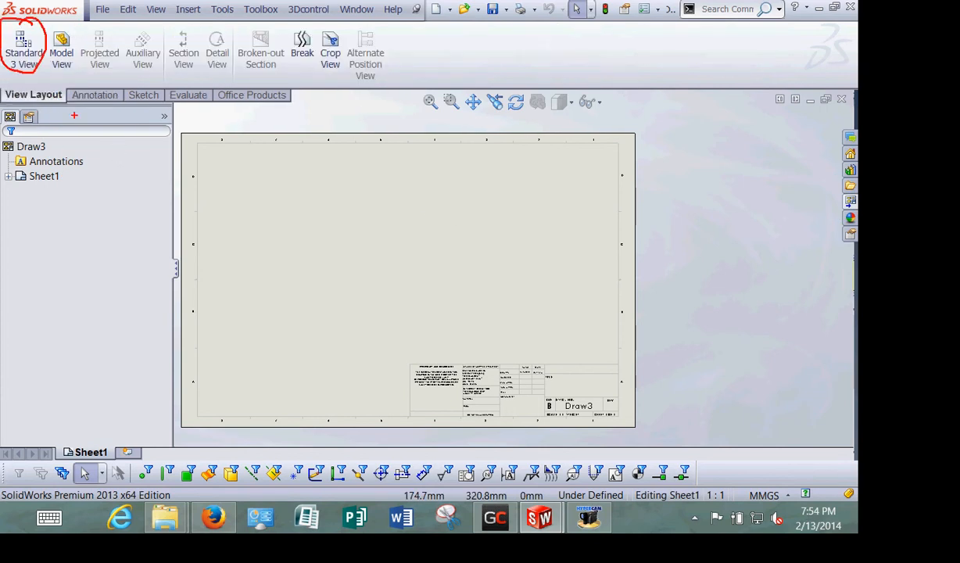
left_click(24, 50)
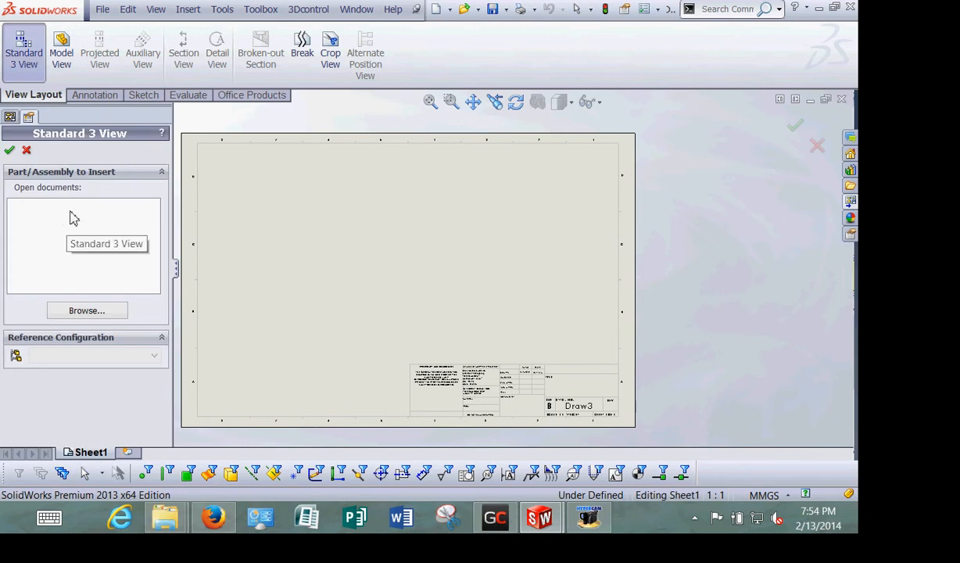
left_click(86, 311)
left_click(273, 114)
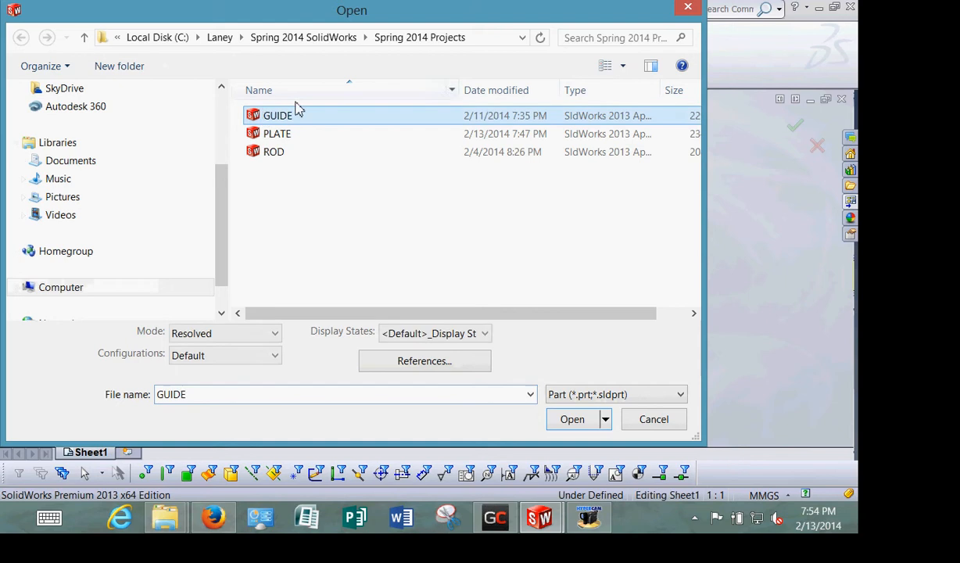
left_click(568, 420)
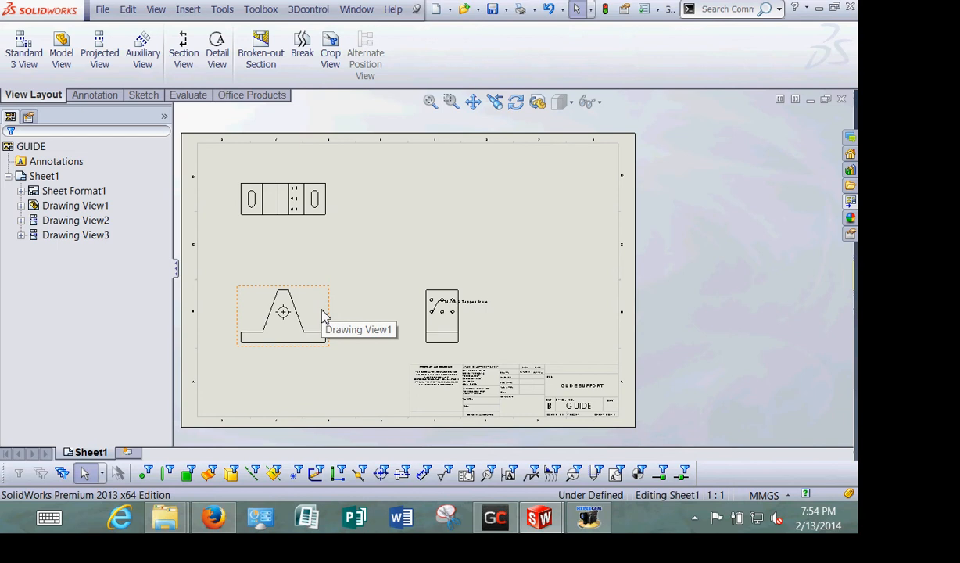
Delete the M3x0.5 Tapped Hole note from the side view of the guide
scroll(535, 300, "up", 2)
scroll(485, 313, "down", 5)
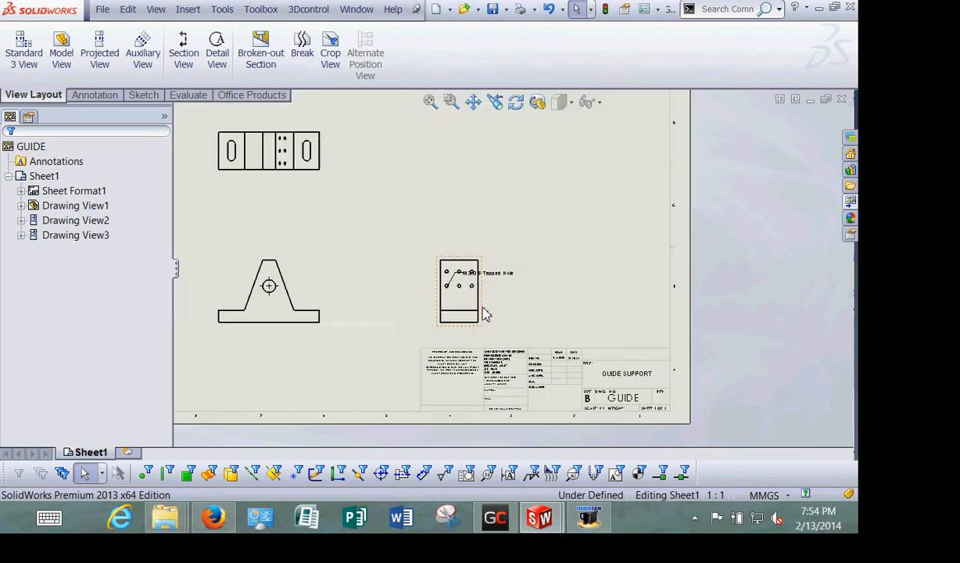
scroll(493, 294, "down", 2)
left_click(500, 241)
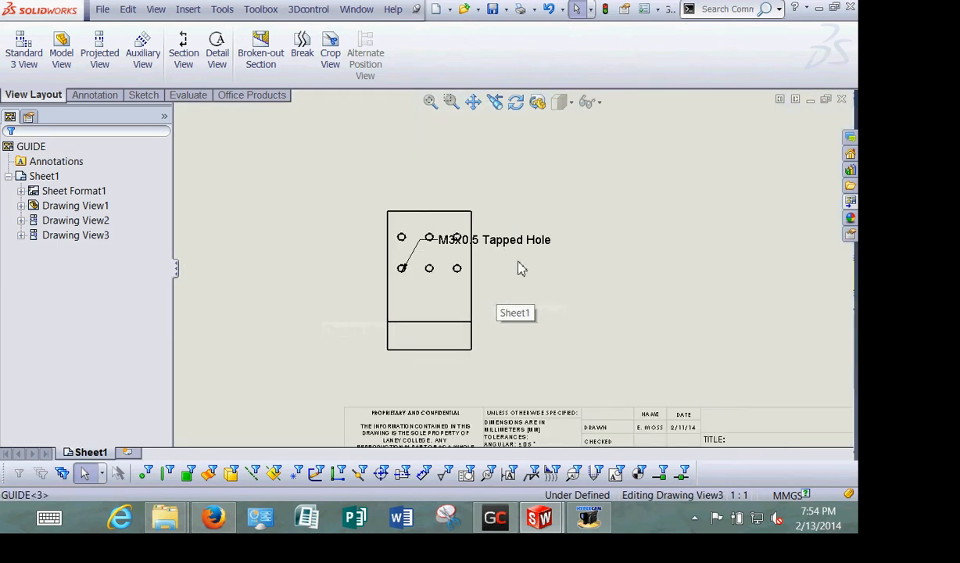
key("Delete")
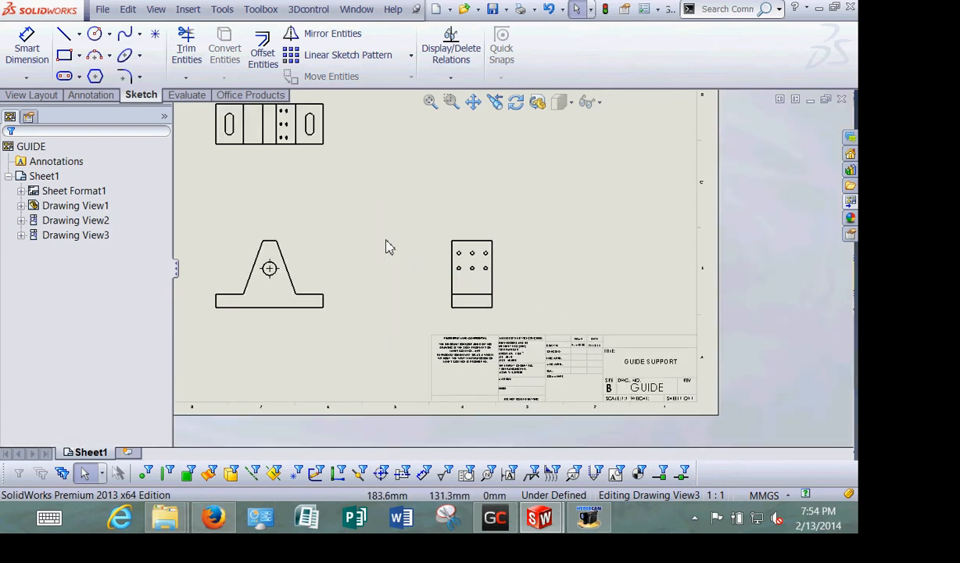
Set the front view's display style to show hidden lines as dashed edges, including in its projected views
left_click(296, 250)
scroll(164, 271, "down", 1)
left_click_drag(164, 271, 165, 366)
left_click(58, 272)
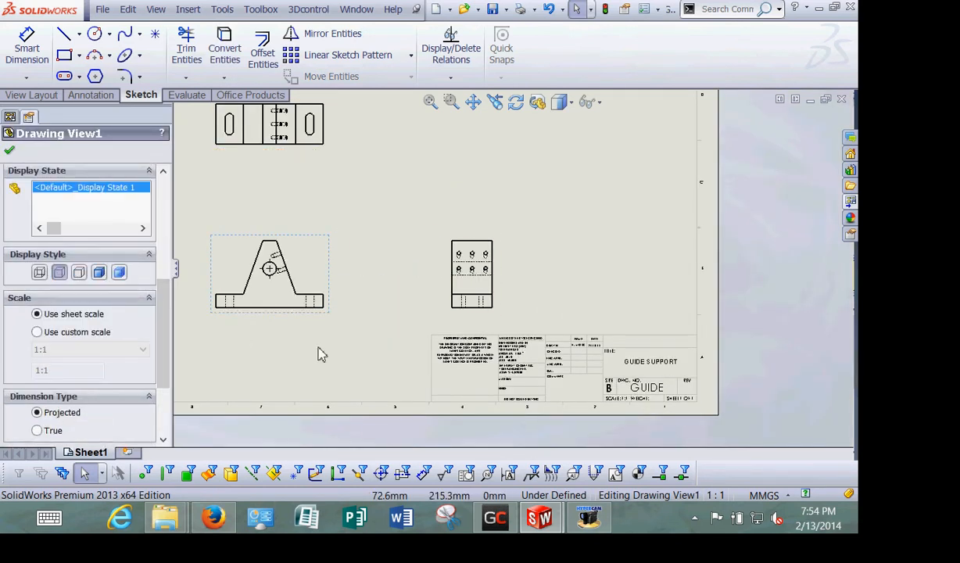
mouse_move(274, 338)
middle_mouse_down()
mouse_move(342, 419)
mouse_move(311, 348)
mouse_move(373, 377)
middle_mouse_up()
left_click(9, 154)
scroll(353, 370, "down", 1)
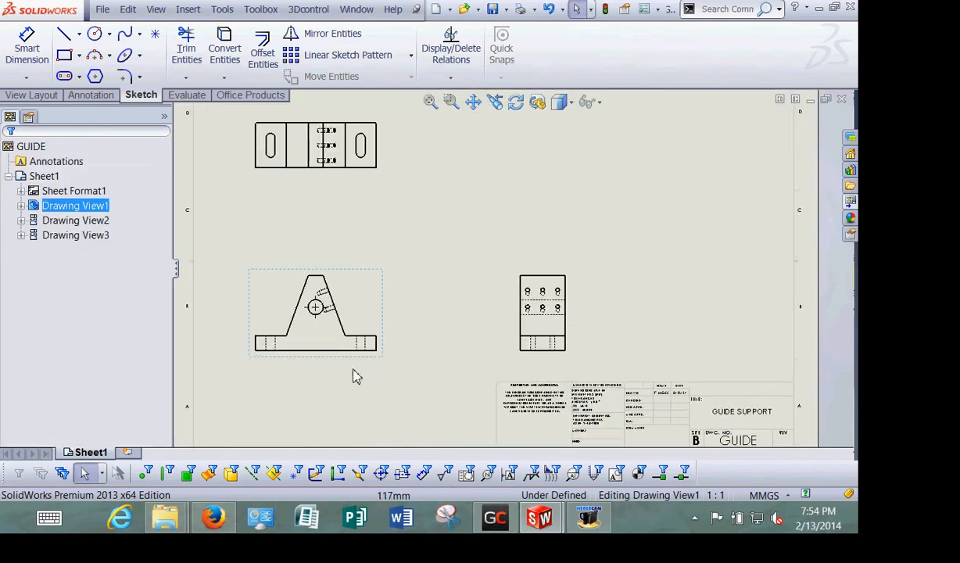
Examine the tapped holes on the guide's slanted face in the front and side views and the drawing view commands available
scroll(354, 377, "down", 2)
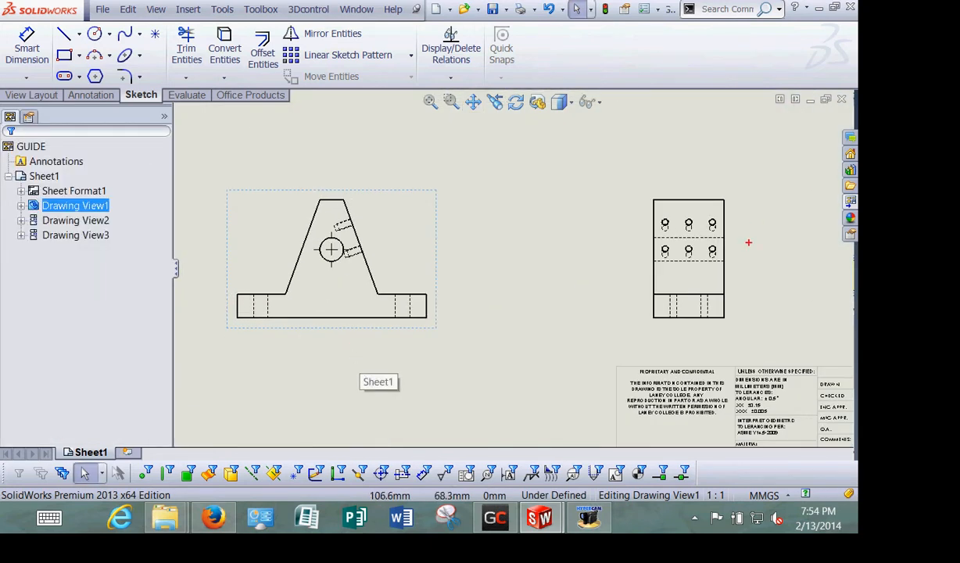
left_click_drag(748, 242, 741, 238)
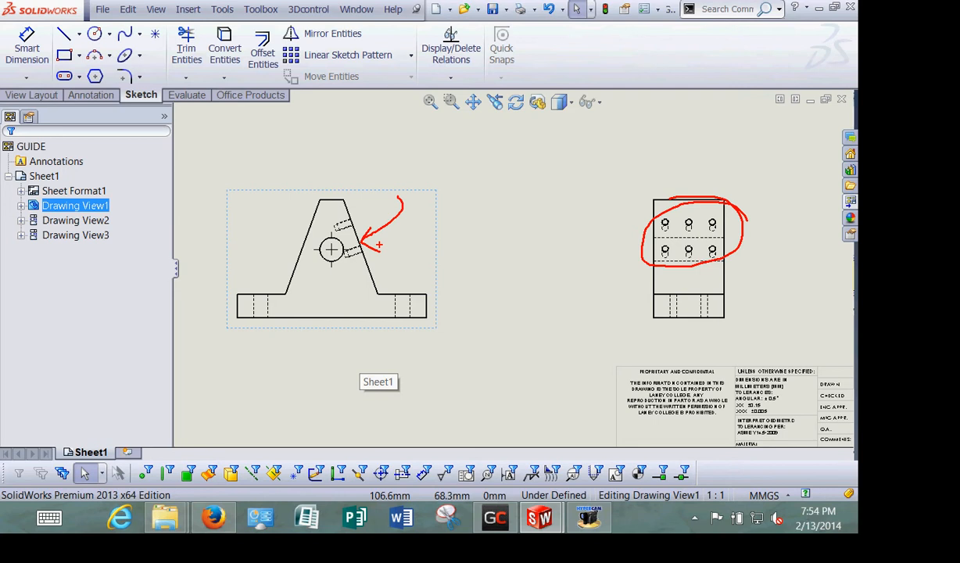
key("Escape")
left_click(33, 94)
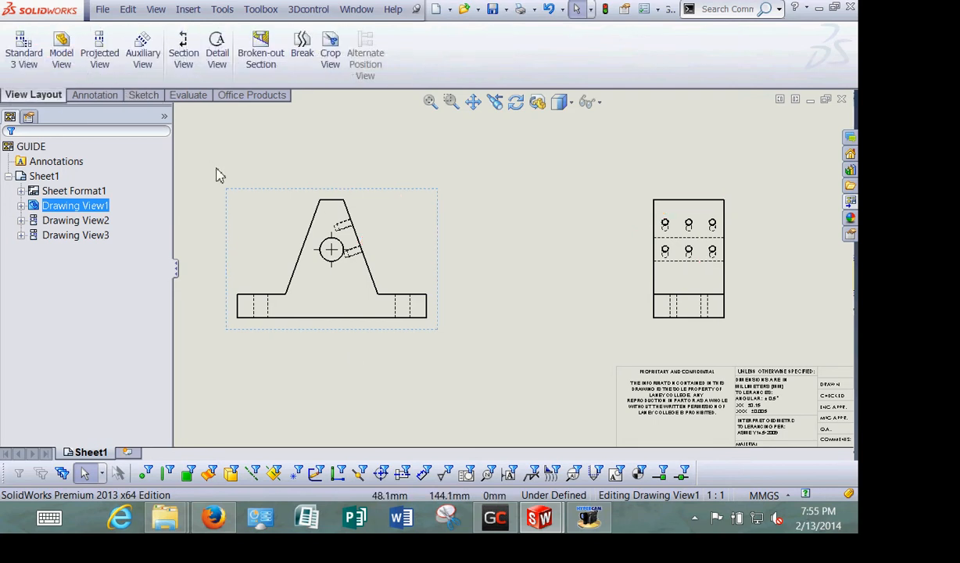
key("ctrl+2")
left_click_drag(170, 35, 102, 13)
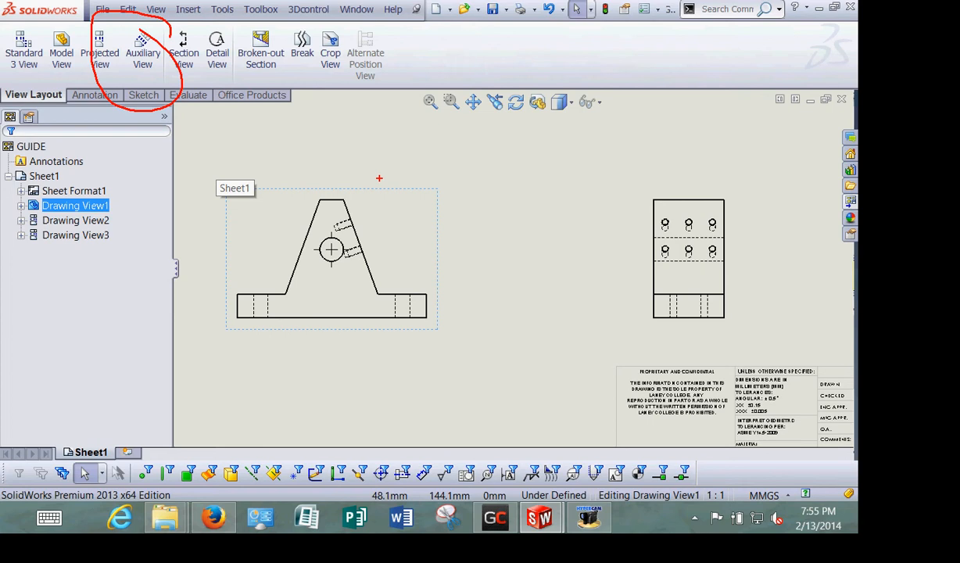
key("Escape")
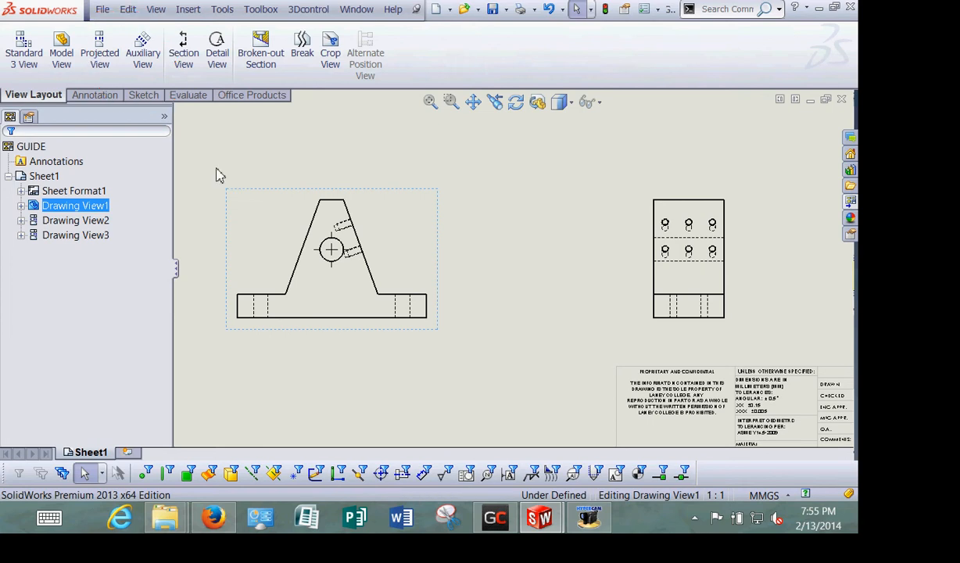
Create an auxiliary view projected from the front view's slanted right edge and place it to the upper right of the front view
left_click(389, 219)
right_click(389, 218)
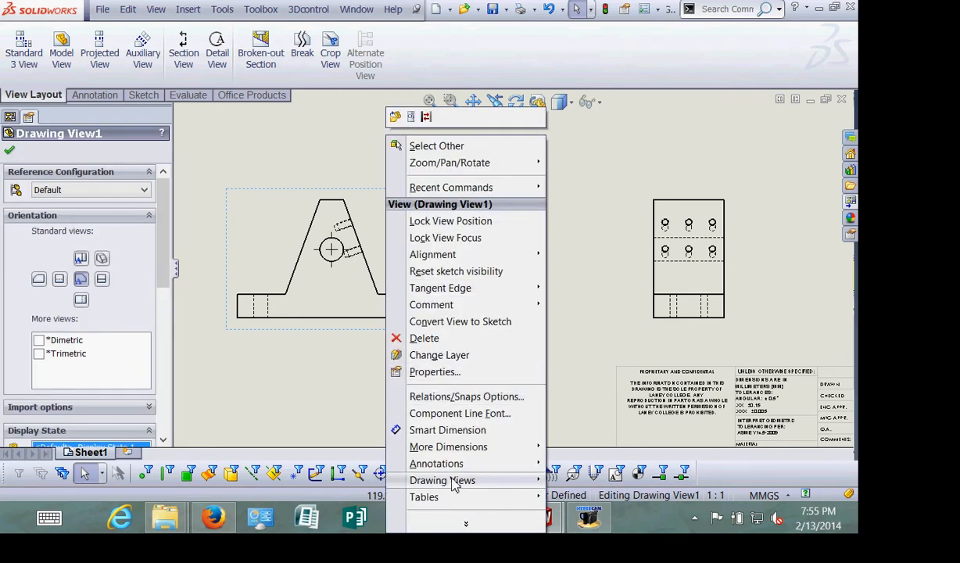
mouse_move(454, 484)
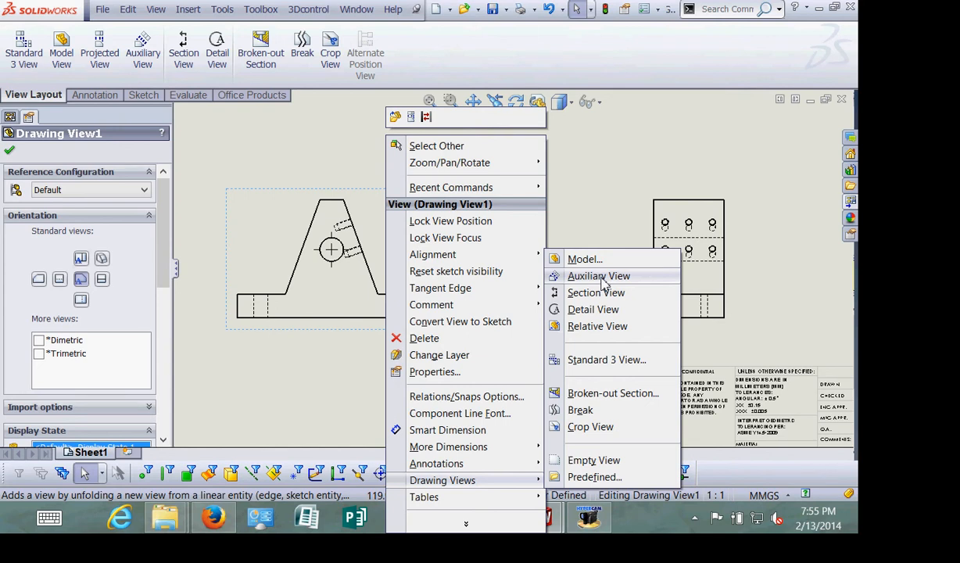
left_click_drag(633, 268, 636, 263)
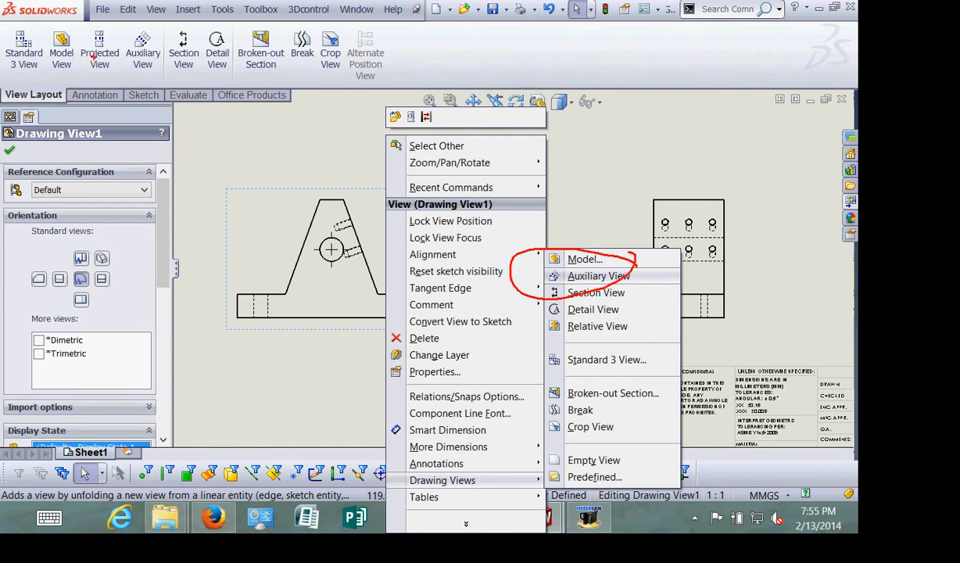
left_click_drag(166, 22, 173, 91)
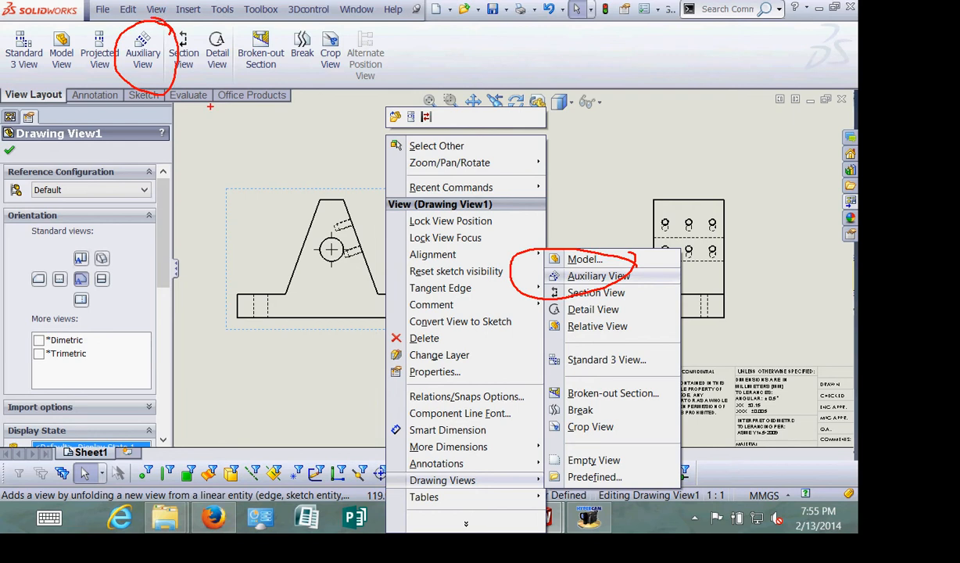
left_click(584, 275)
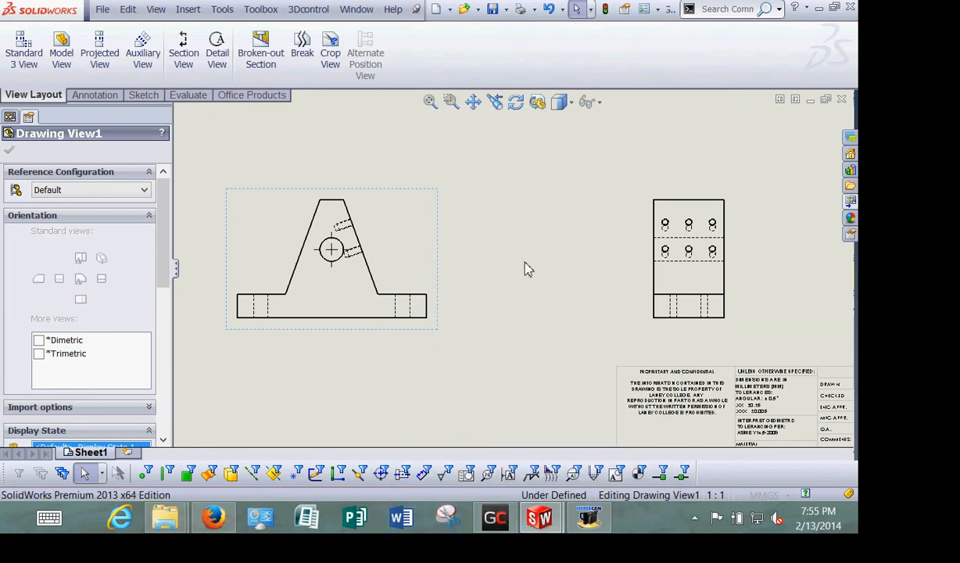
left_click(374, 283)
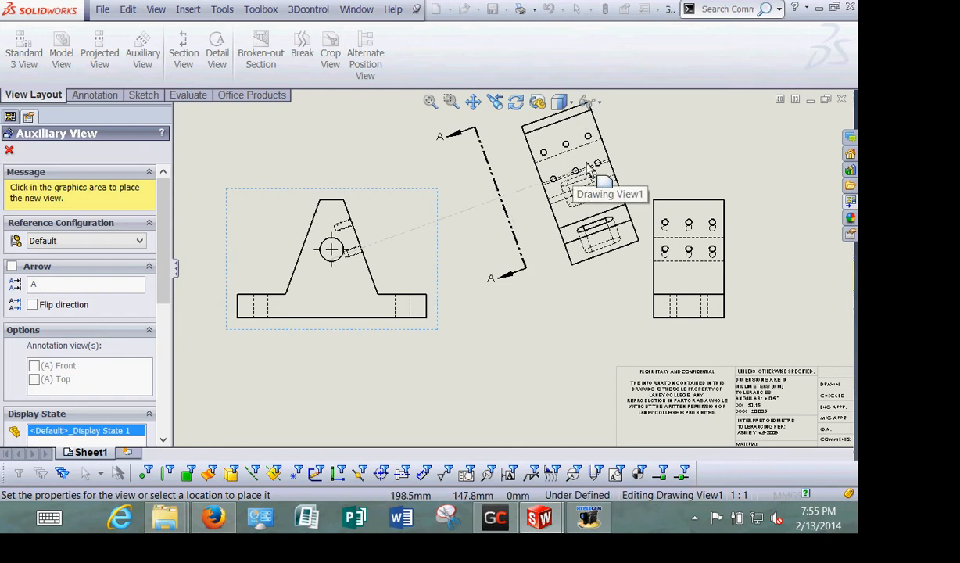
left_click(641, 160)
left_click(11, 150)
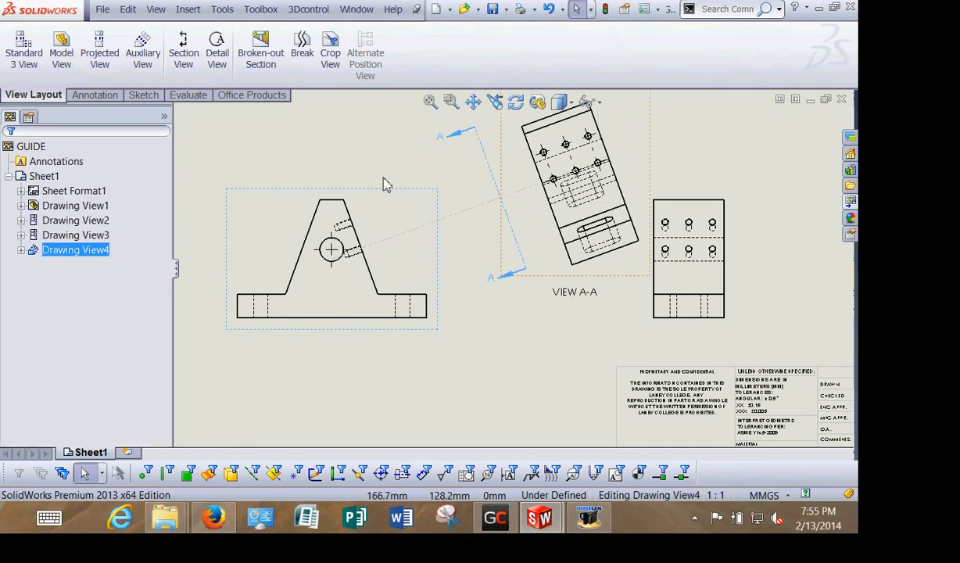
Move the A-A view arrow line and the auxiliary view closer to the front view
middle_click_drag(454, 191, 370, 239)
left_click_drag(370, 239, 350, 261)
key("Escape")
left_click(312, 272)
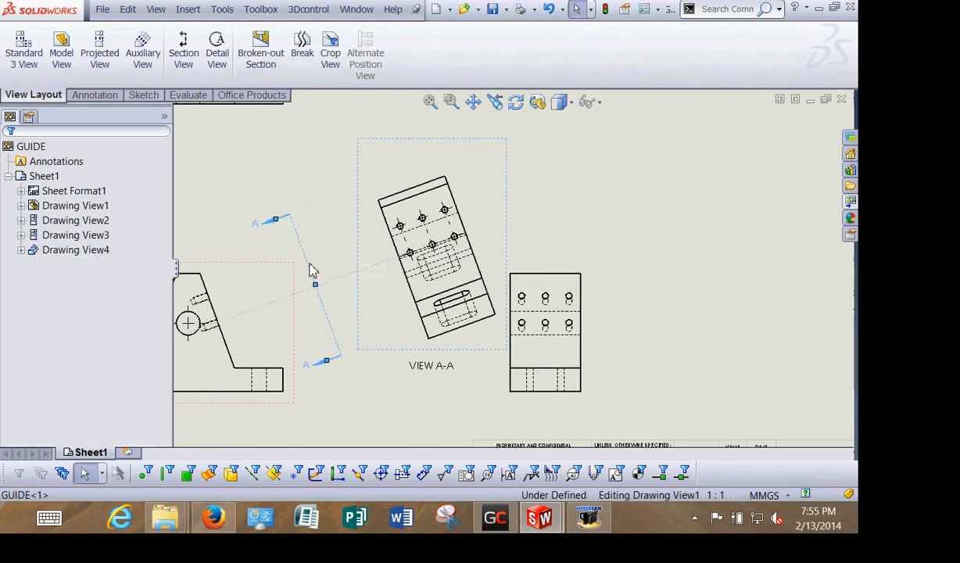
left_click(493, 161)
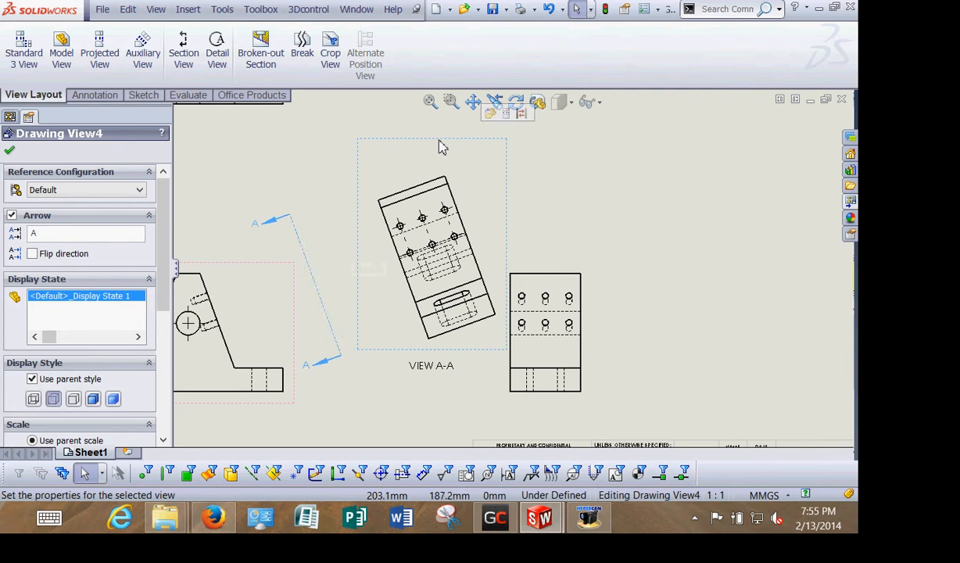
mouse_move(439, 145)
left_mouse_down()
mouse_move(405, 156)
mouse_move(419, 153)
left_mouse_up()
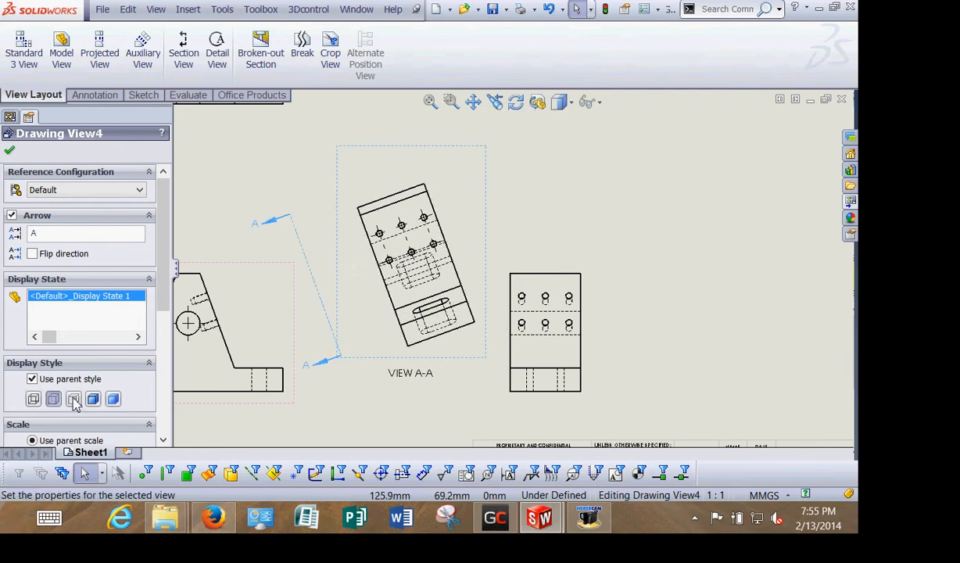
Stop the auxiliary view from using its parent's display style and set it to Hidden Lines Removed
left_click(32, 379)
left_click(72, 399)
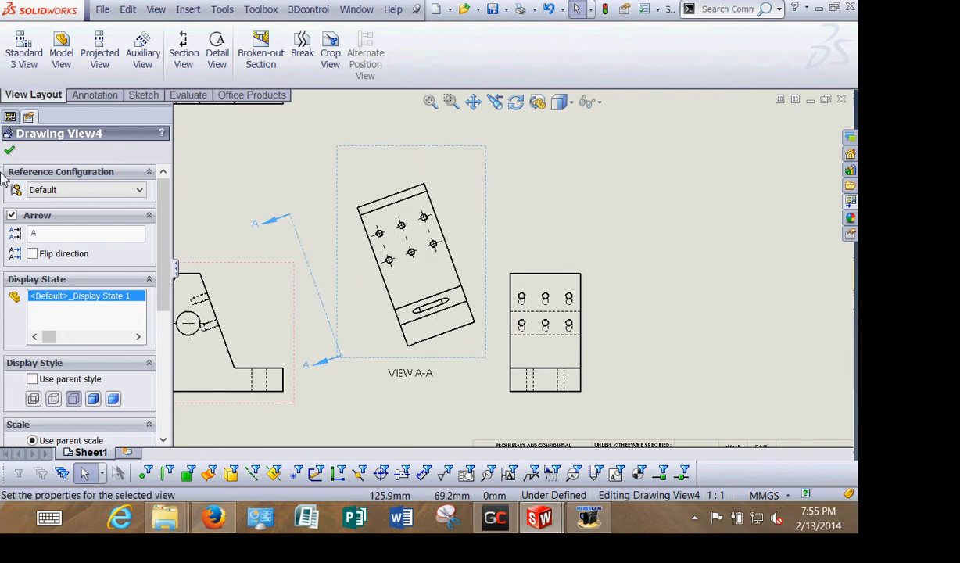
left_click(10, 150)
mouse_move(527, 211)
middle_mouse_down()
mouse_move(516, 182)
mouse_move(551, 174)
middle_mouse_up()
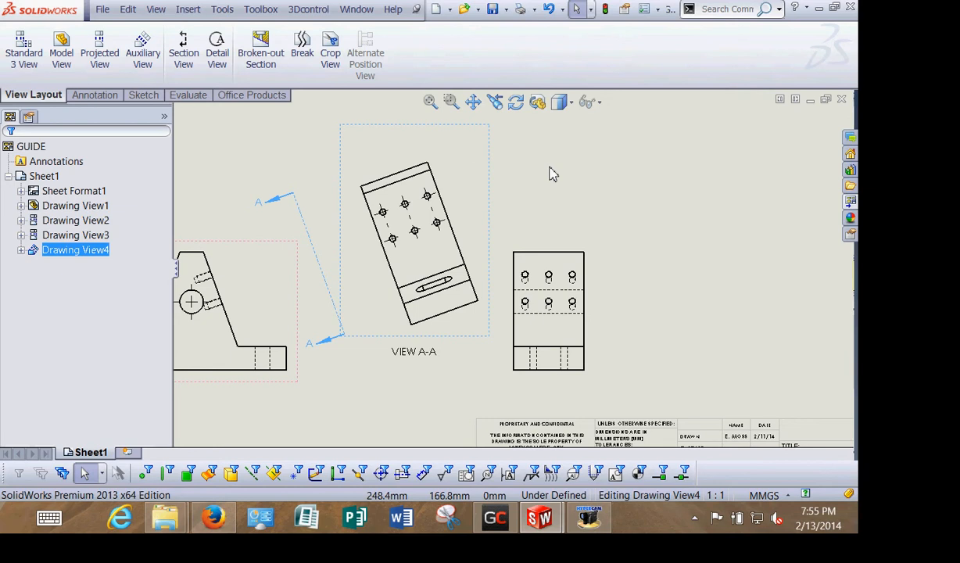
mouse_move(458, 170)
left_mouse_down()
mouse_move(360, 163)
mouse_move(447, 168)
left_mouse_up()
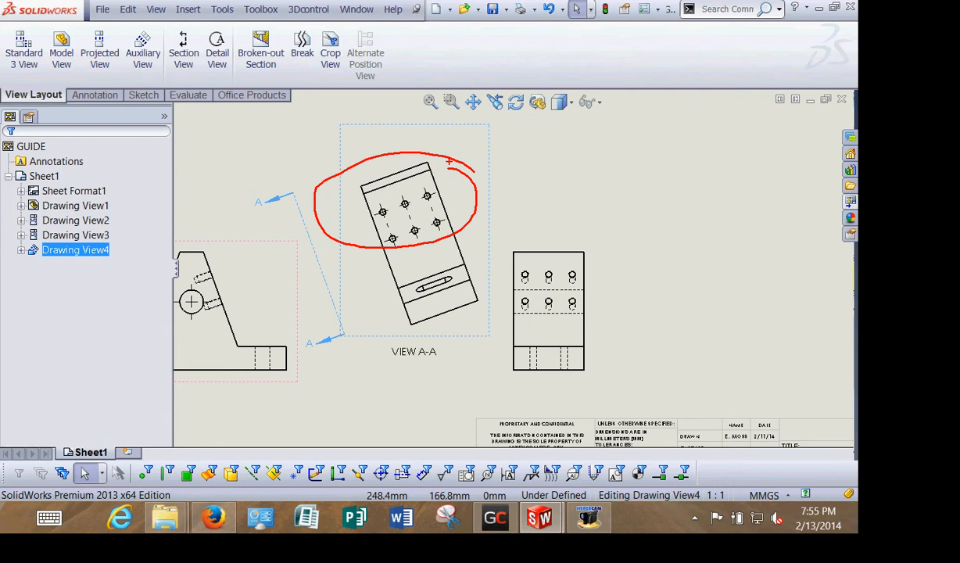
left_click_drag(388, 283, 494, 294)
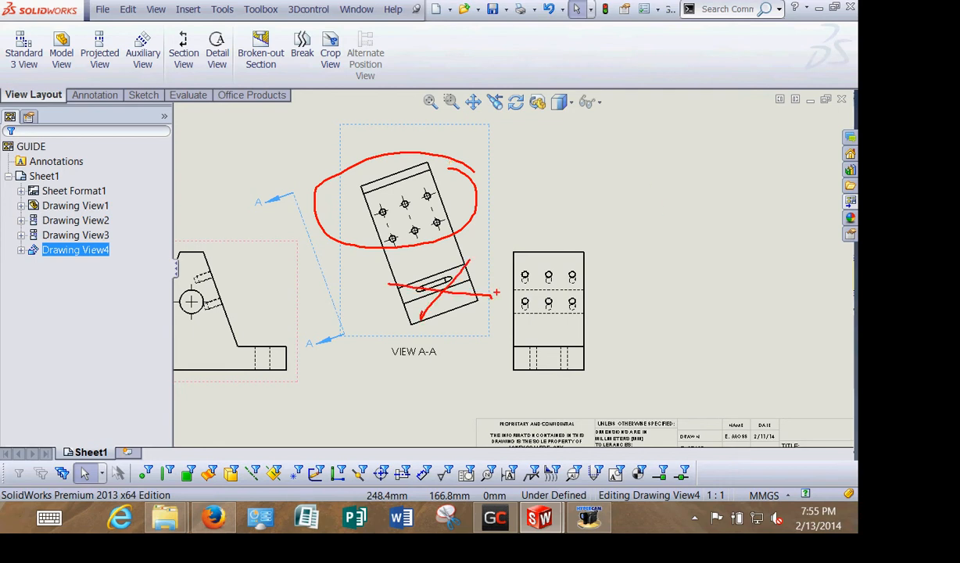
key("Escape")
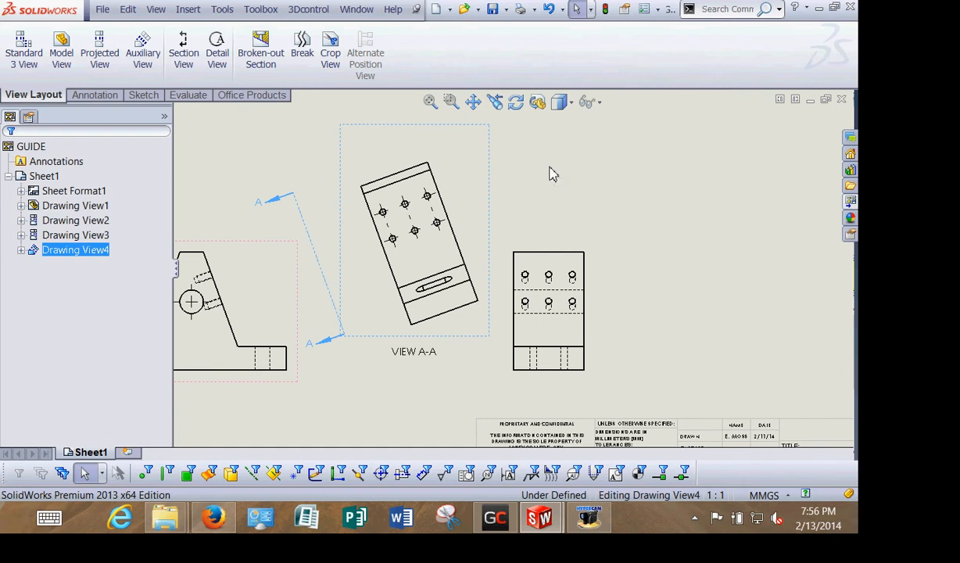
Sketch a closed spline around the six small holes in the upper part of auxiliary view A-A as a Crop View boundary
right_click(455, 166)
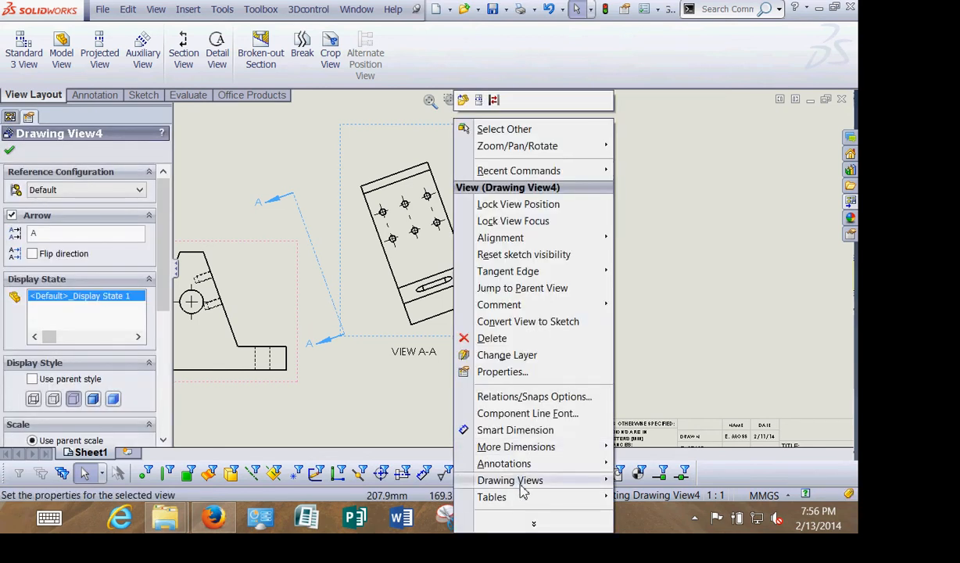
mouse_move(493, 483)
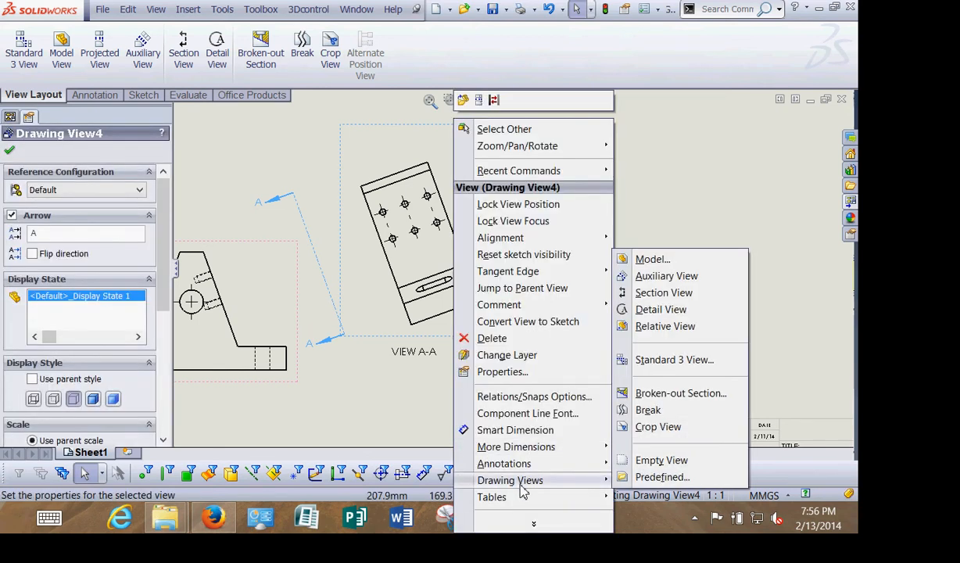
left_click(657, 427)
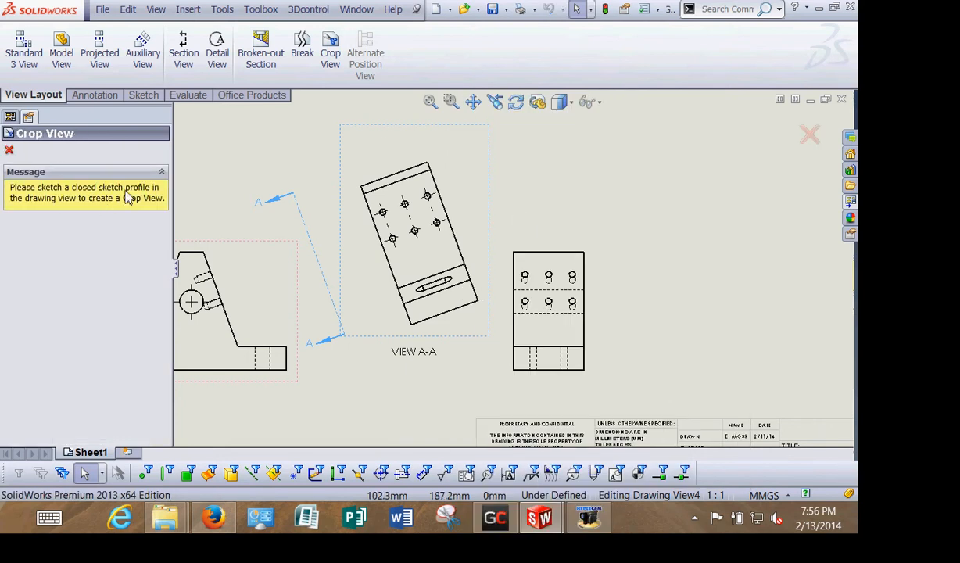
left_click(143, 94)
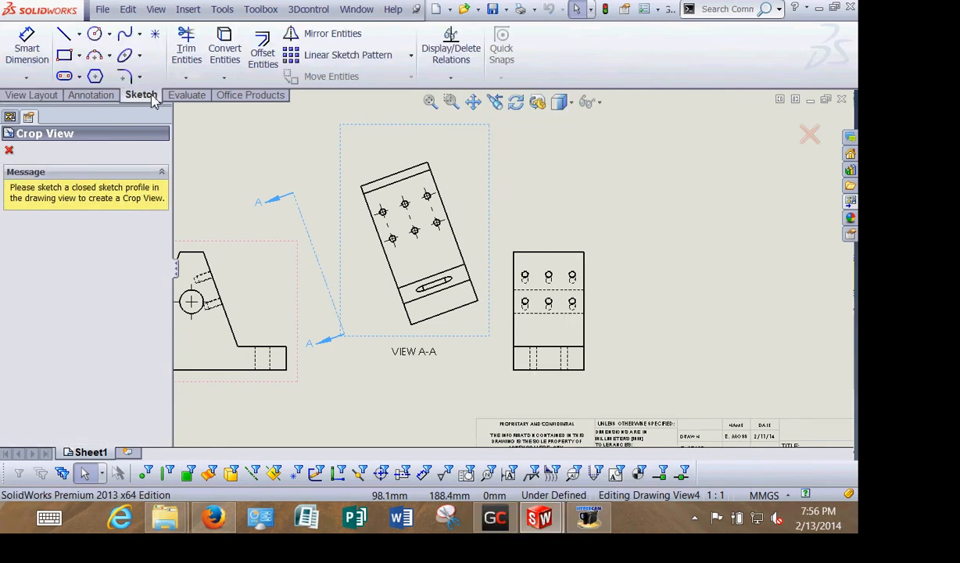
left_click(125, 37)
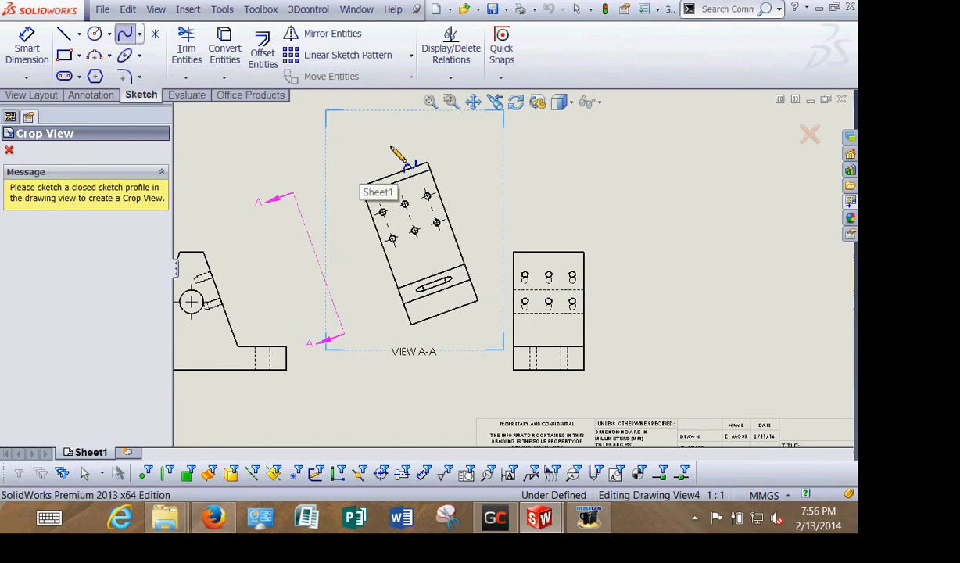
left_click(373, 148)
left_click(399, 148)
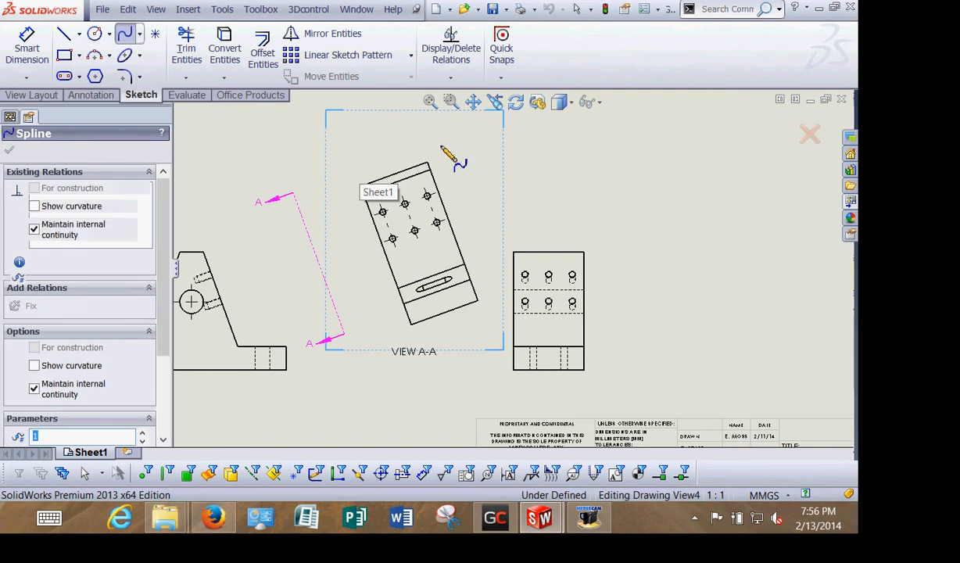
left_click(462, 172)
left_click(471, 229)
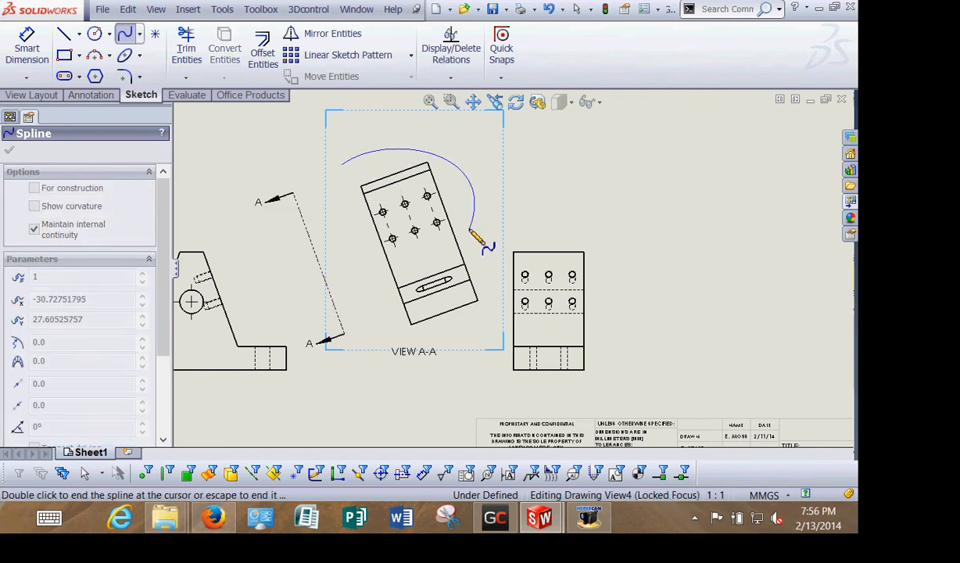
left_click(433, 251)
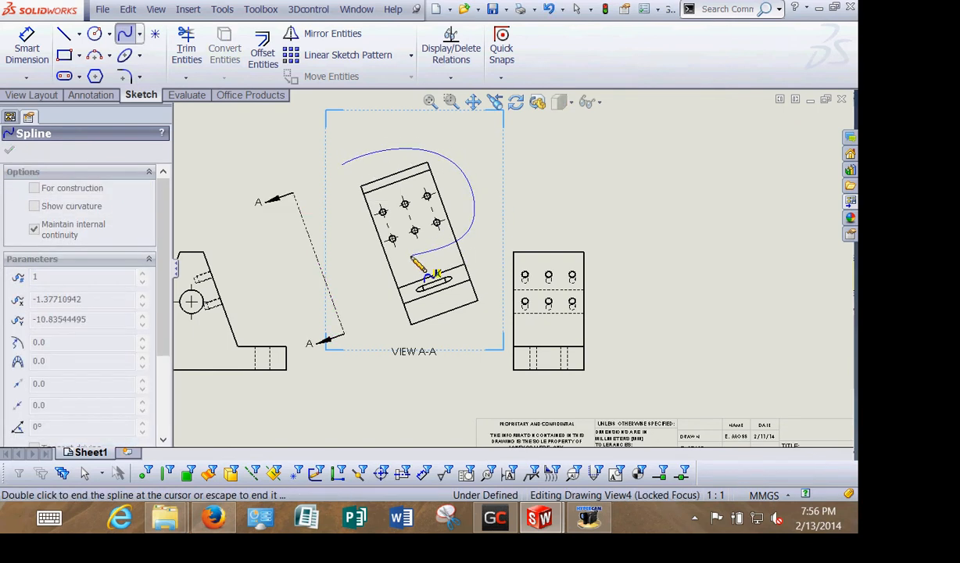
left_click(402, 267)
left_click(369, 264)
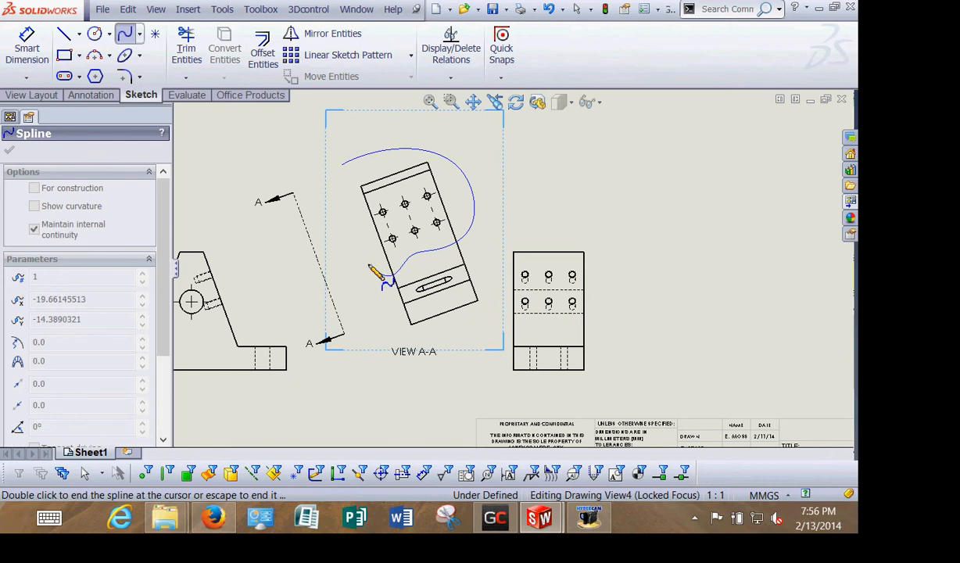
left_click(342, 164)
right_click(478, 154)
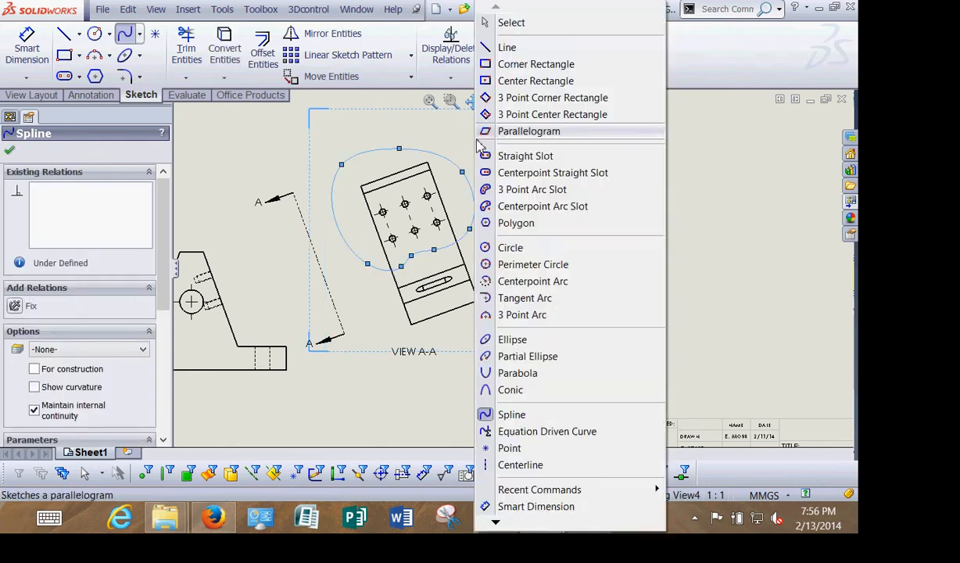
left_click(508, 22)
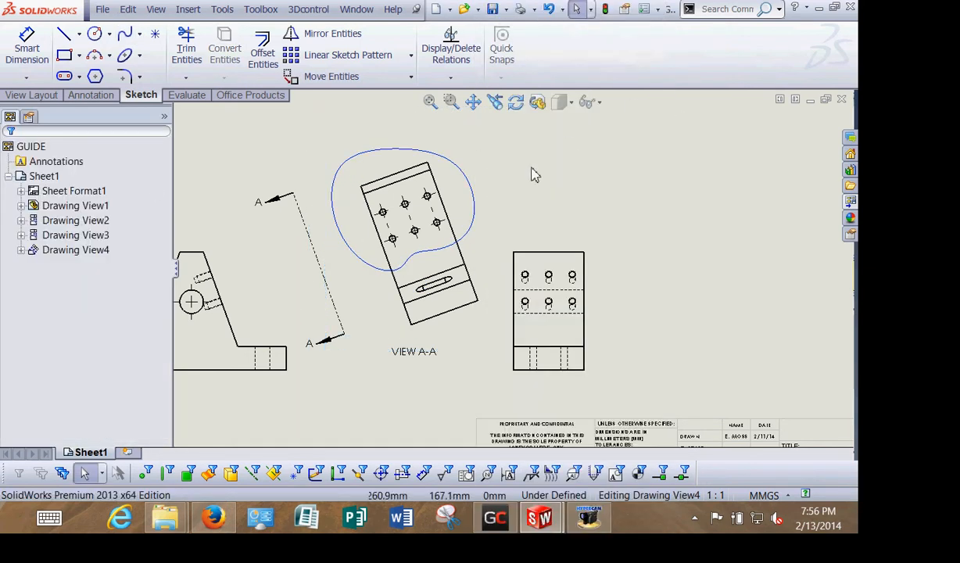
Try to crop auxiliary view A-A to the closed spline with Crop View
right_click(422, 148)
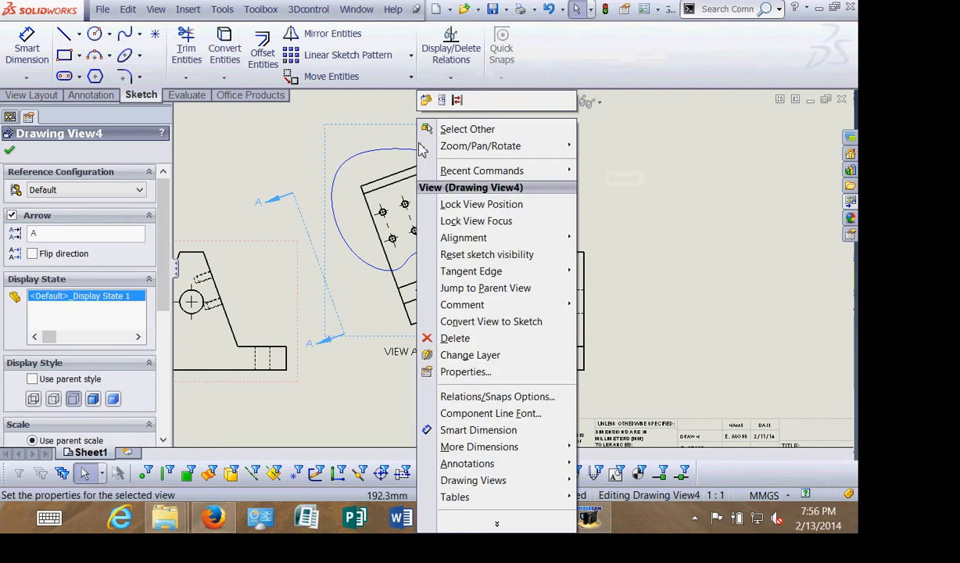
mouse_move(499, 480)
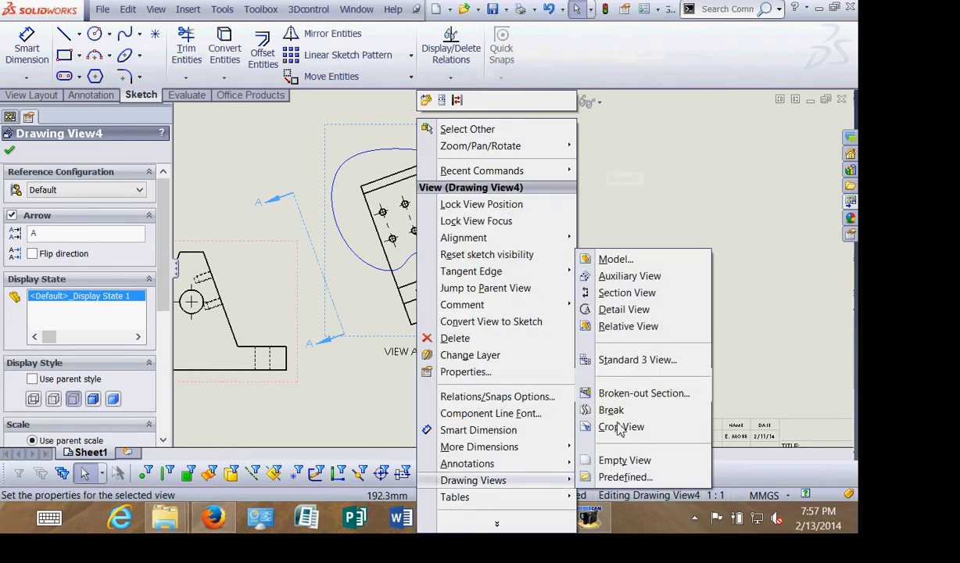
left_click(614, 427)
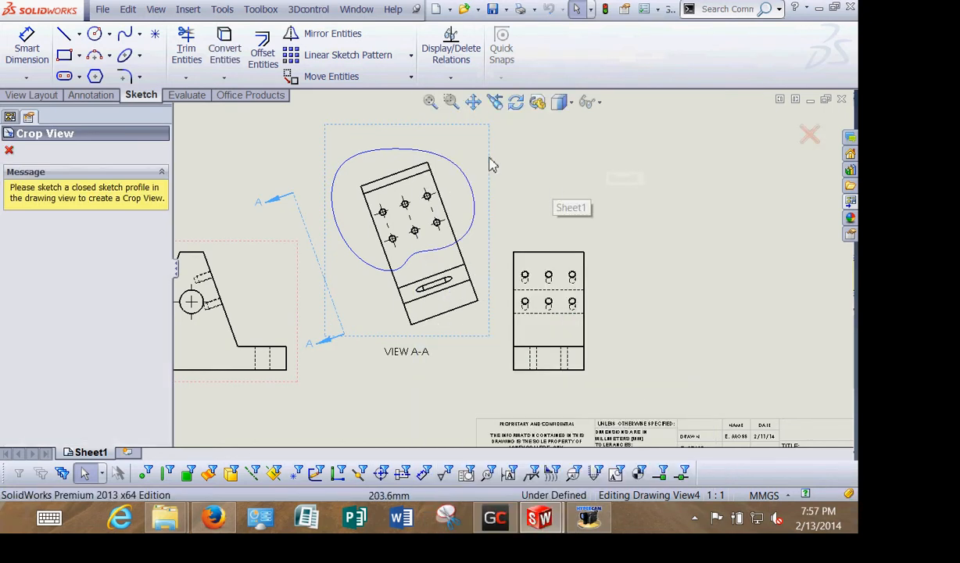
left_click(435, 162)
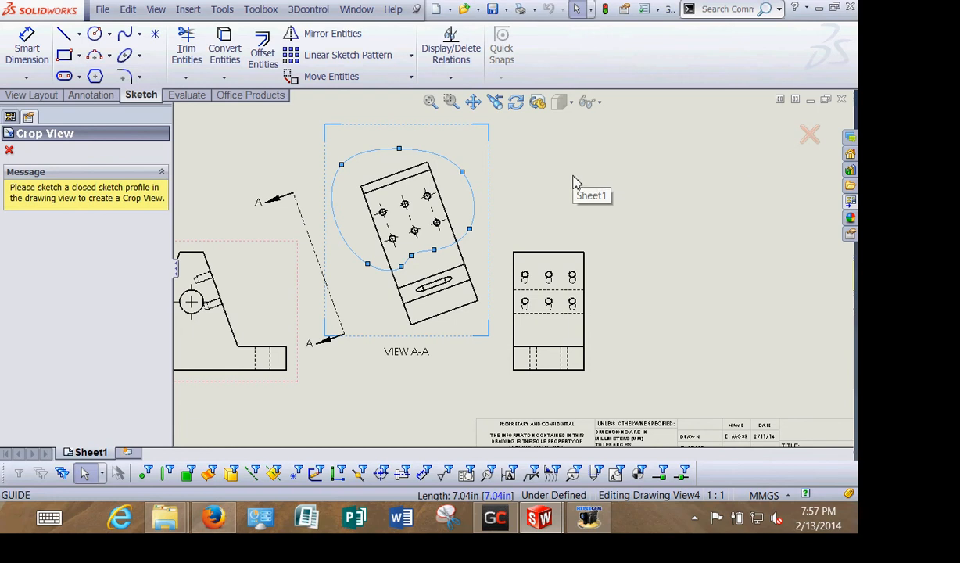
left_click(9, 150)
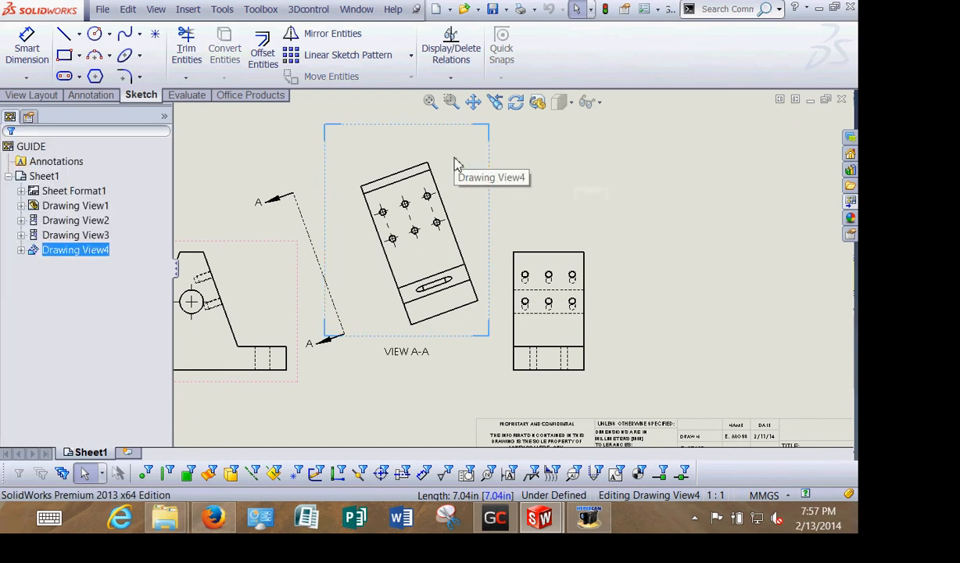
right_click(457, 163)
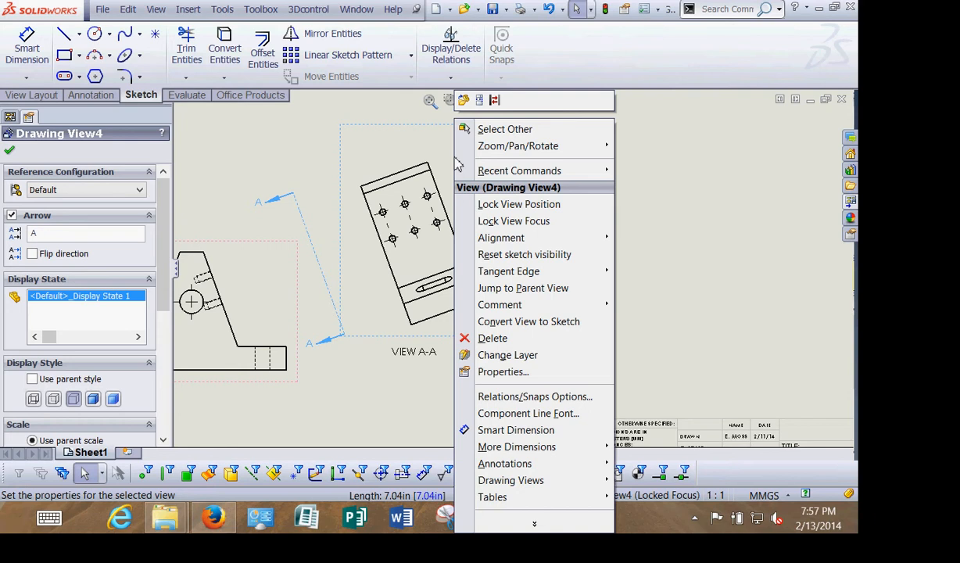
left_click(357, 140)
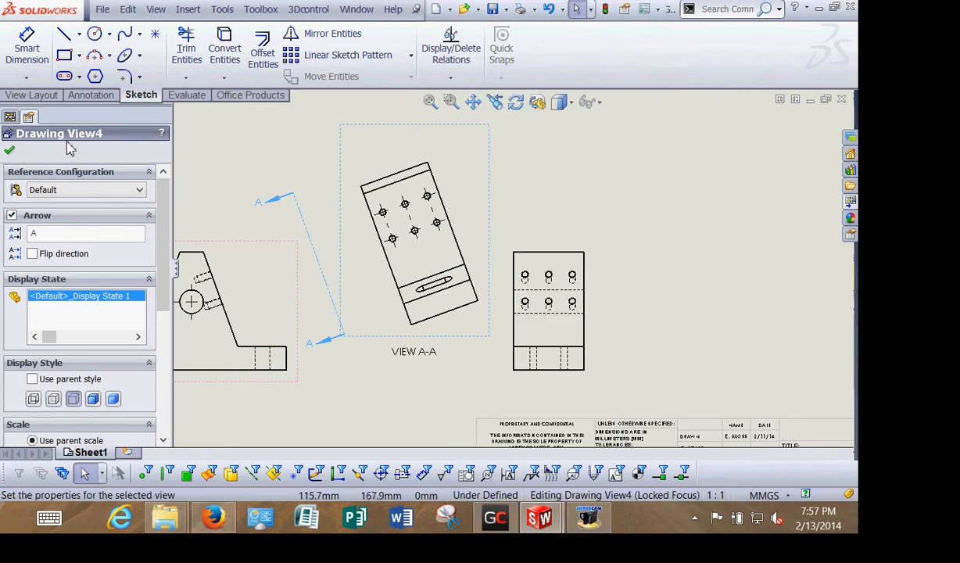
left_click(11, 152)
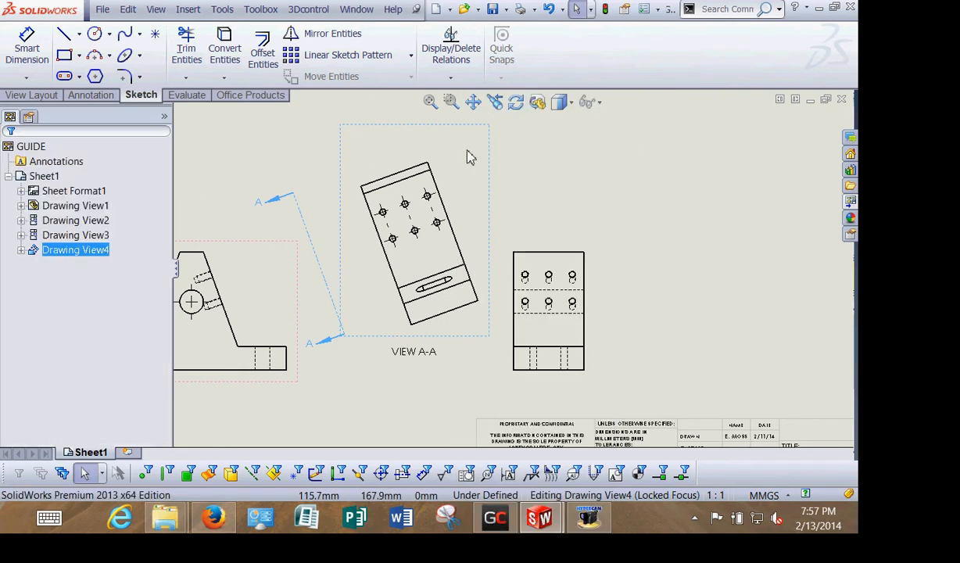
left_click(92, 96)
left_click(407, 130)
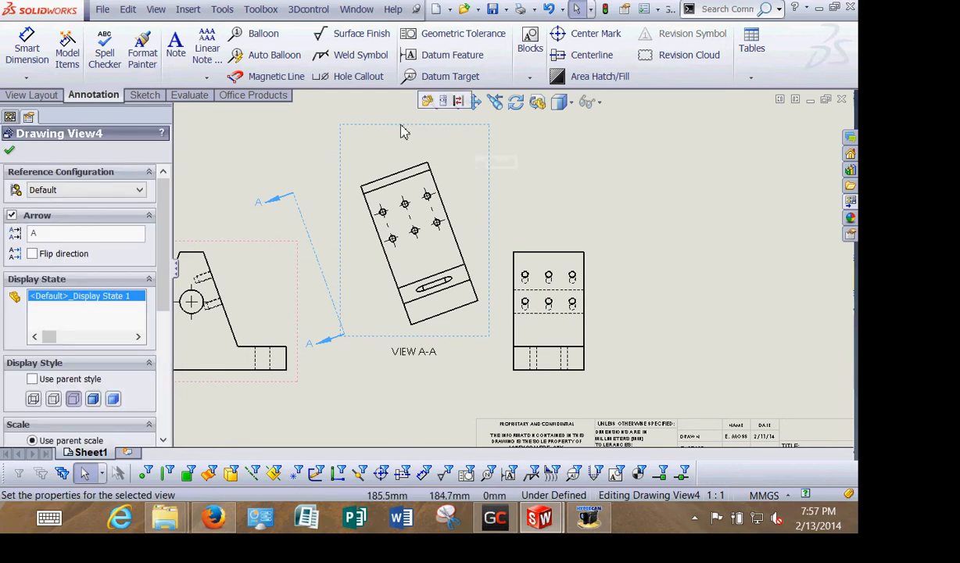
right_click(404, 130)
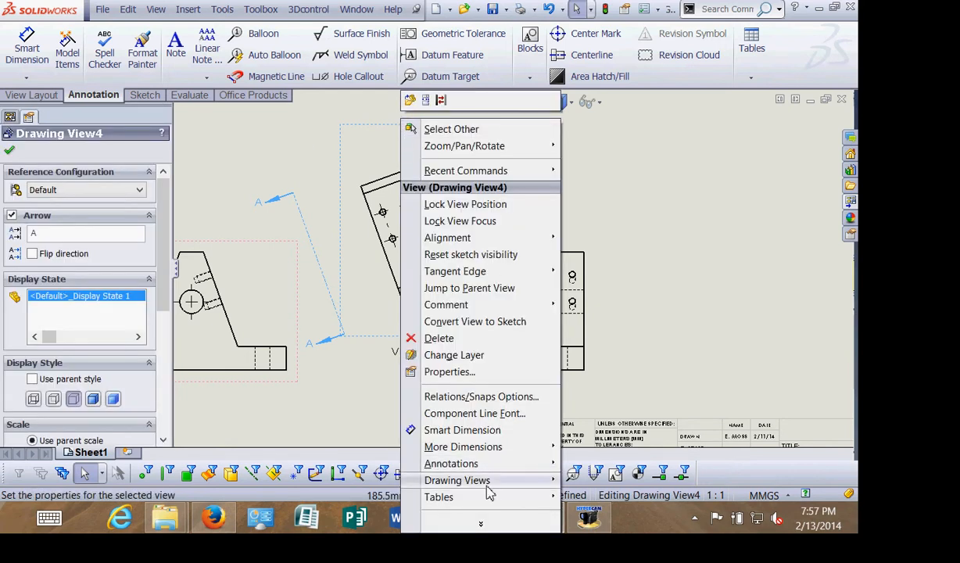
mouse_move(484, 480)
left_click(598, 432)
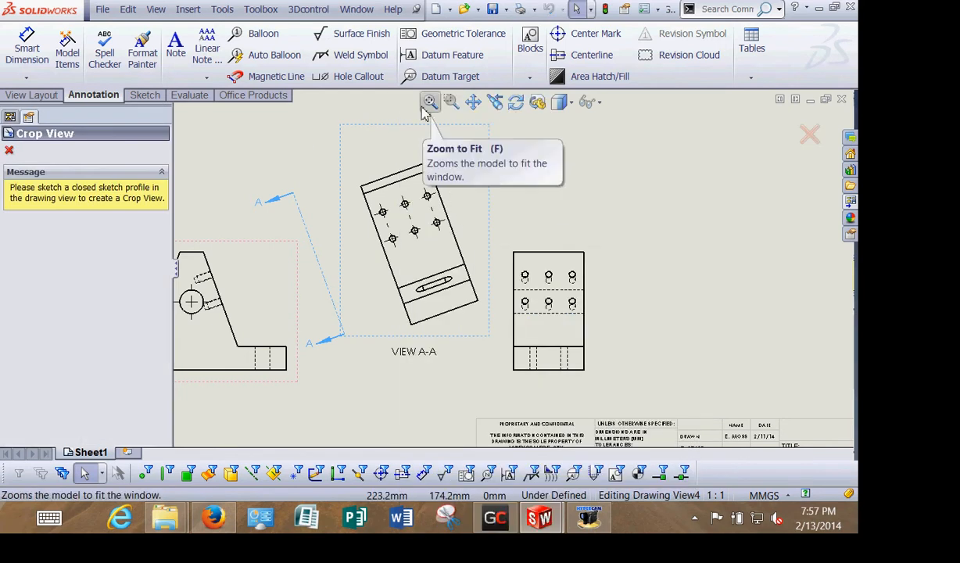
Sketch a closed spline around the six small holes of auxiliary view A-A and crop the view to that boundary
left_click(143, 96)
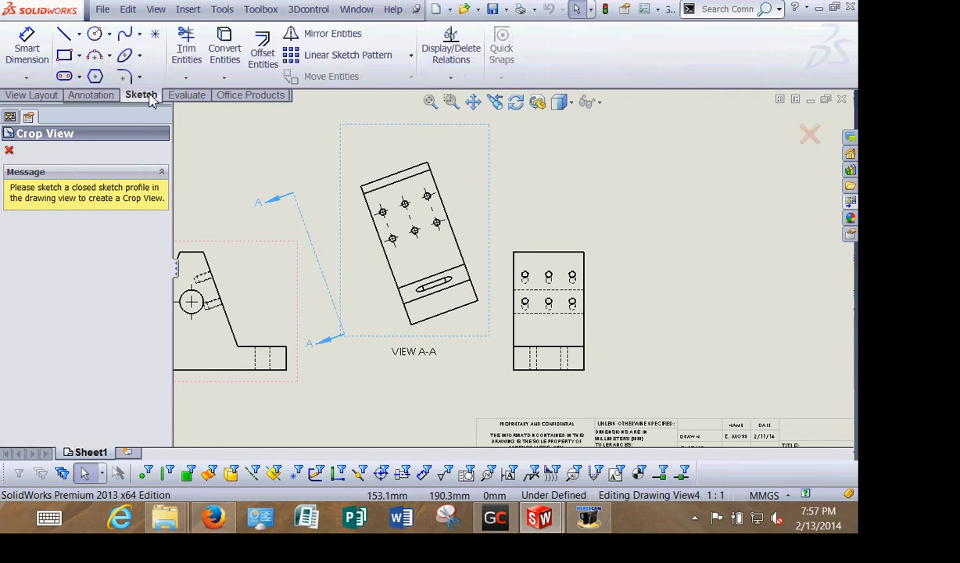
left_click(124, 33)
left_click(386, 159)
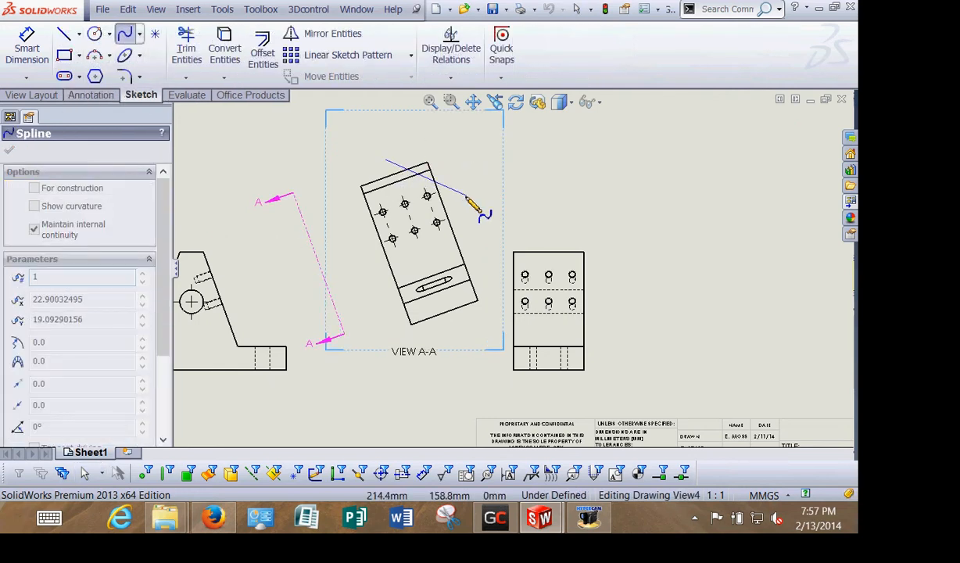
left_click(441, 150)
left_click(467, 233)
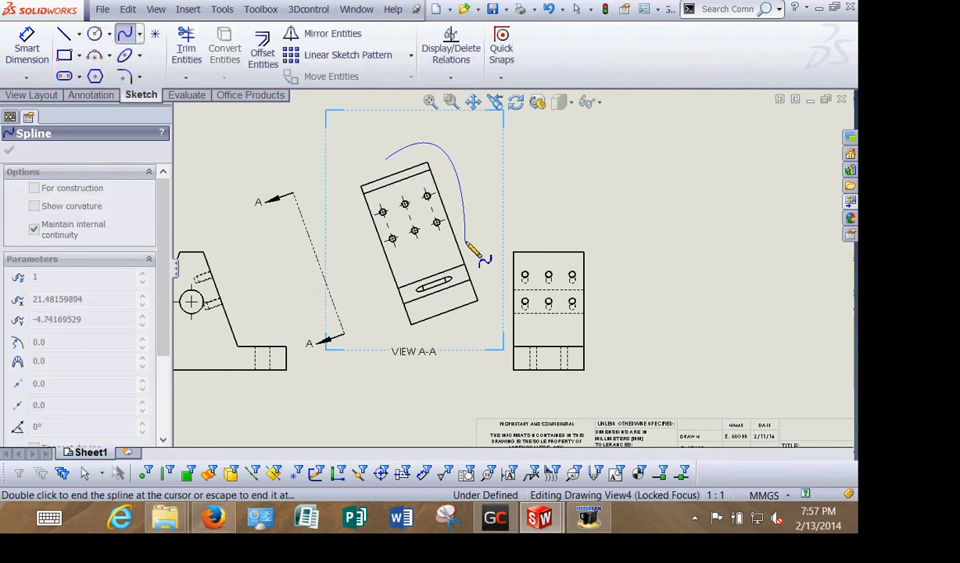
left_click(418, 249)
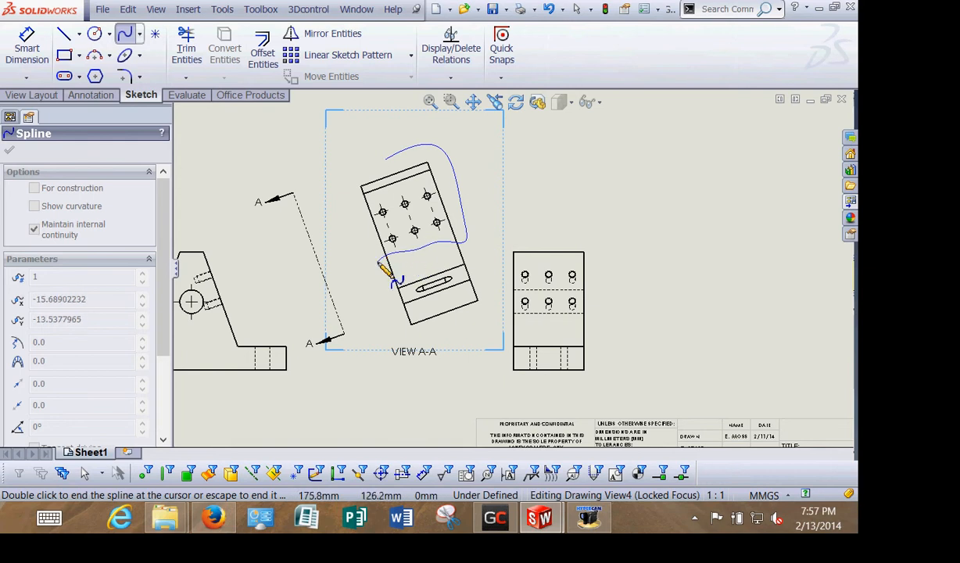
left_click(375, 260)
left_click(348, 205)
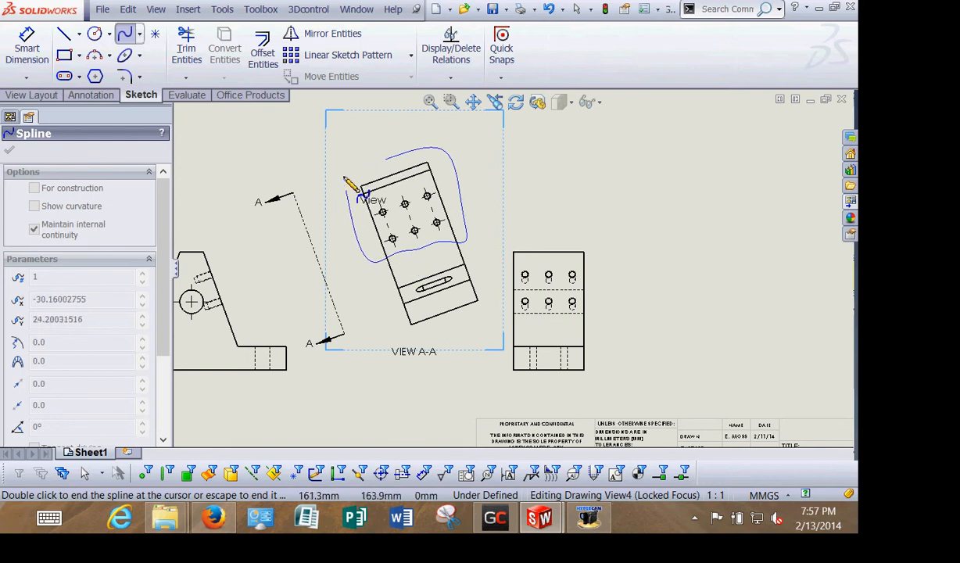
left_click(386, 160)
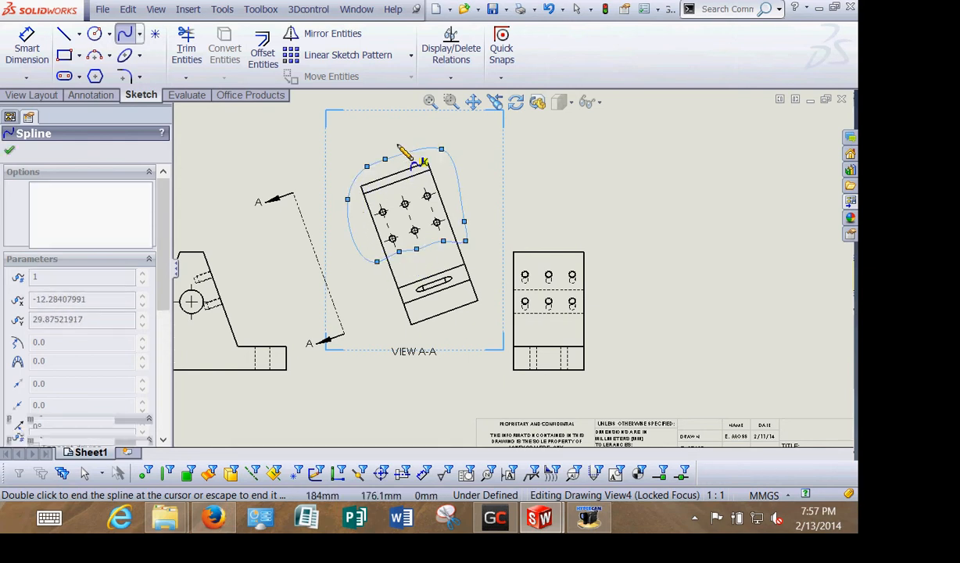
left_click(9, 150)
key("Escape")
key("Escape")
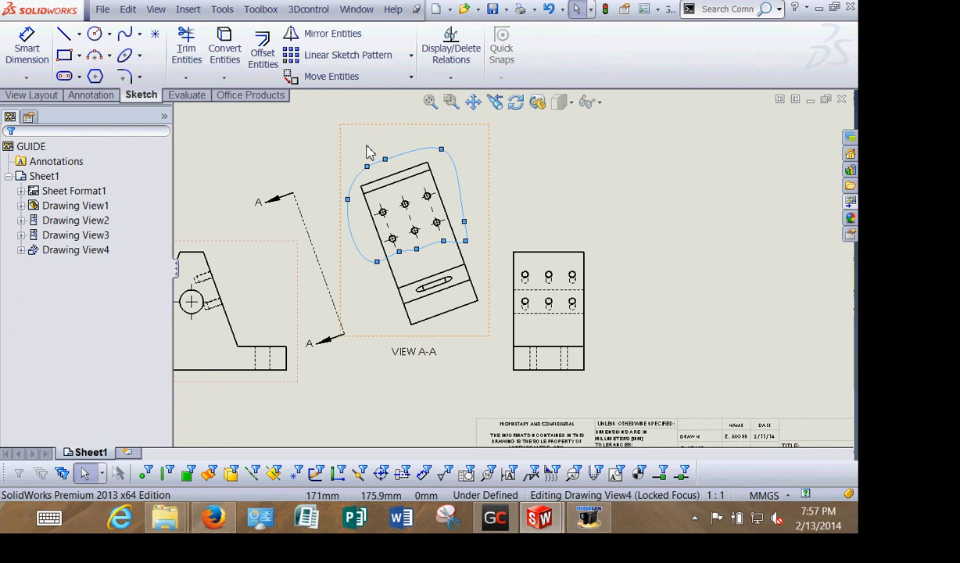
left_click(32, 95)
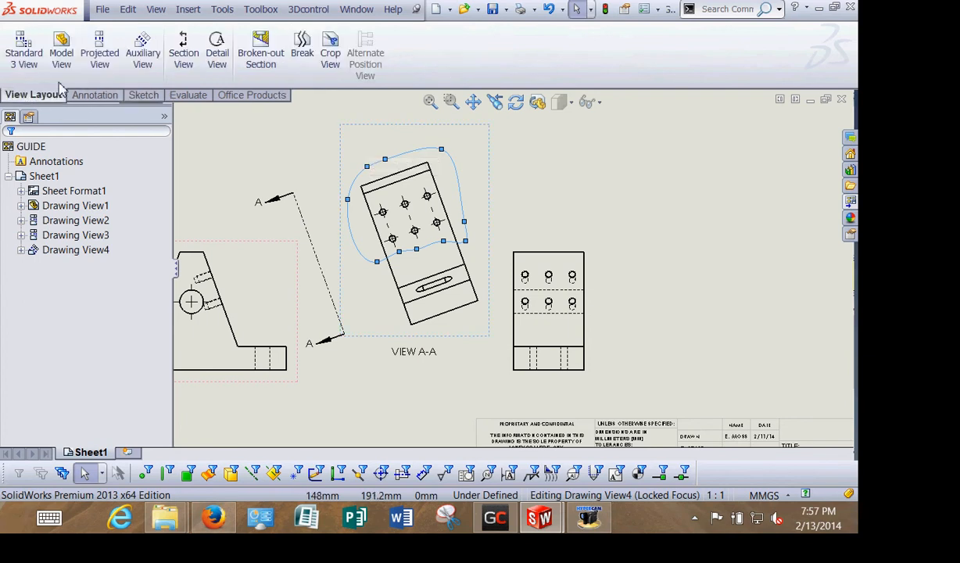
left_click(329, 55)
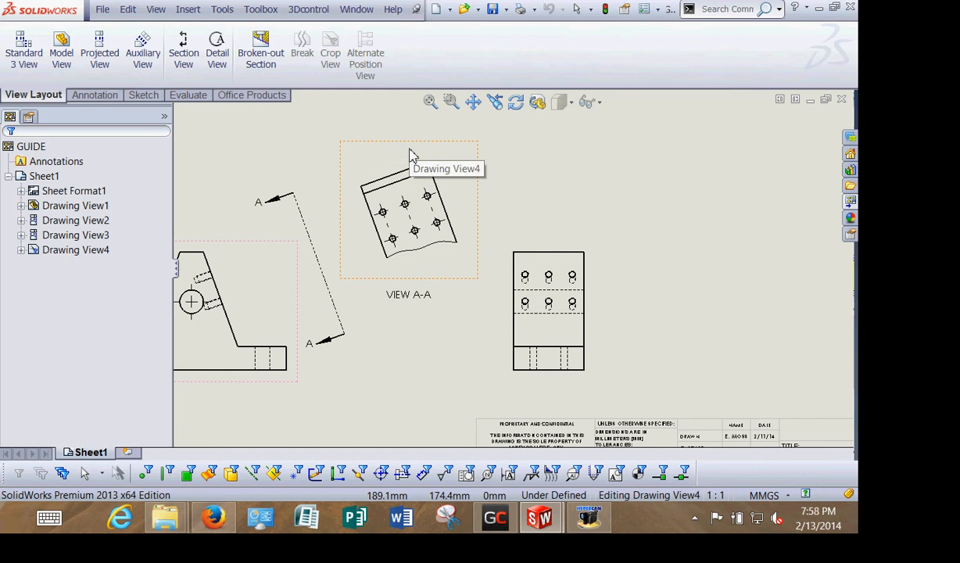
Start a section view on the top view with a horizontal cutting line through the midpoint of its short outer edge
mouse_move(256, 154)
middle_mouse_down()
mouse_move(385, 217)
mouse_move(442, 315)
middle_mouse_up()
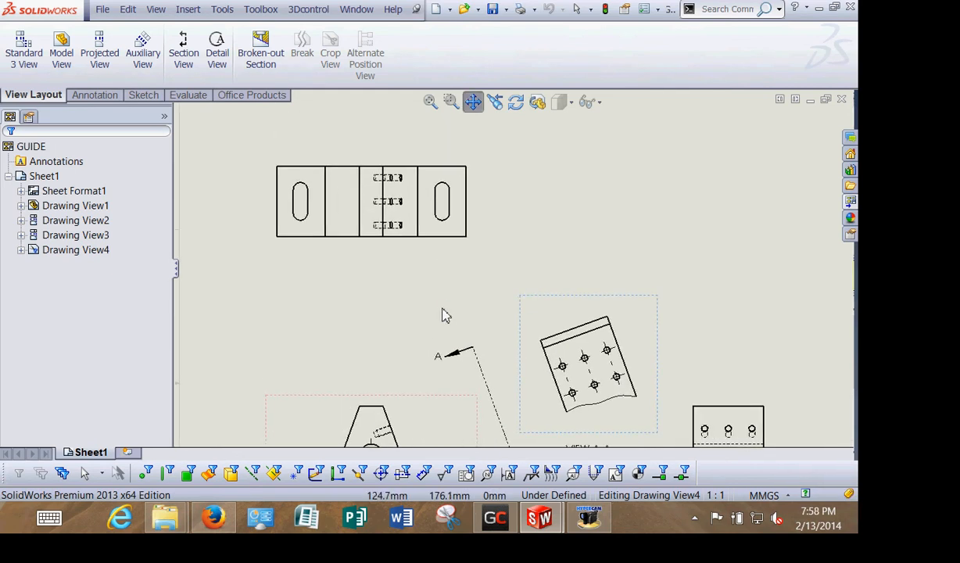
scroll(418, 264, "down", 5)
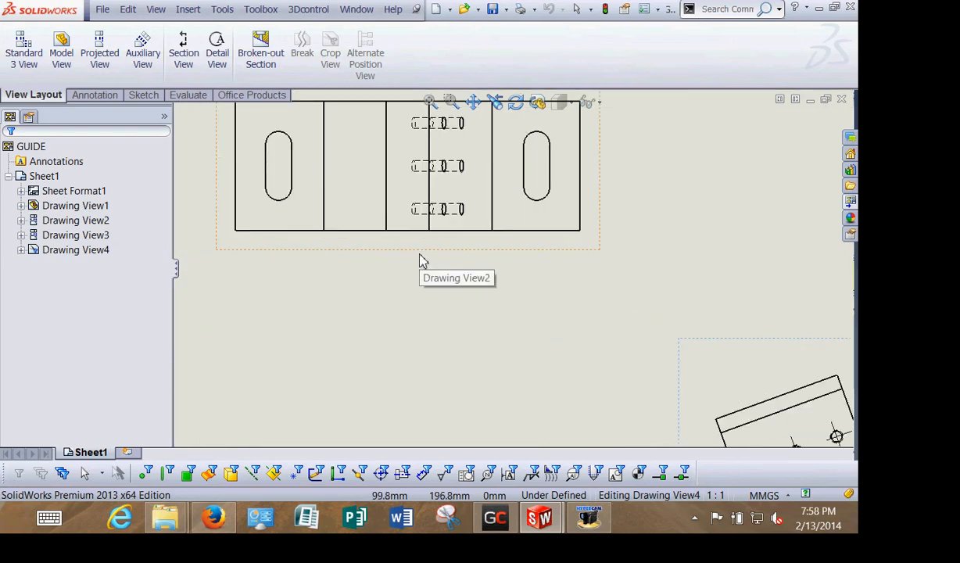
mouse_move(419, 261)
middle_mouse_down()
mouse_move(420, 347)
mouse_move(398, 260)
mouse_move(406, 304)
middle_mouse_up()
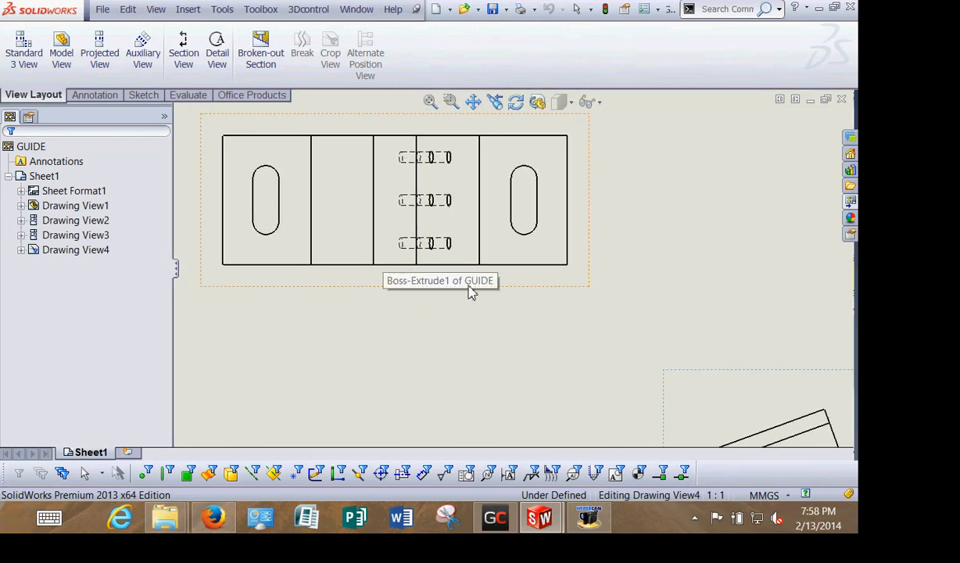
scroll(462, 292, "up", 1)
scroll(462, 292, "up", 4)
scroll(445, 351, "down", 3)
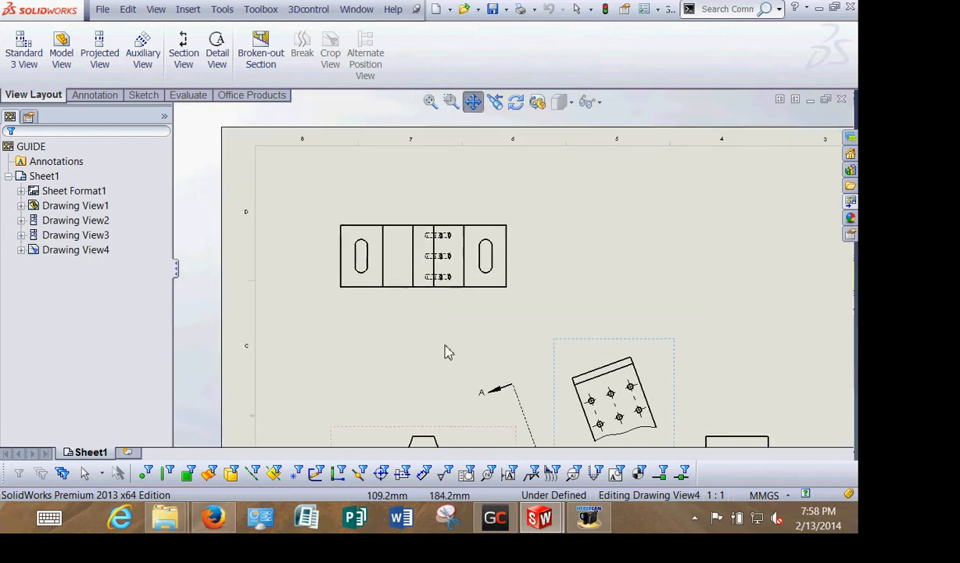
scroll(412, 281, "down", 2)
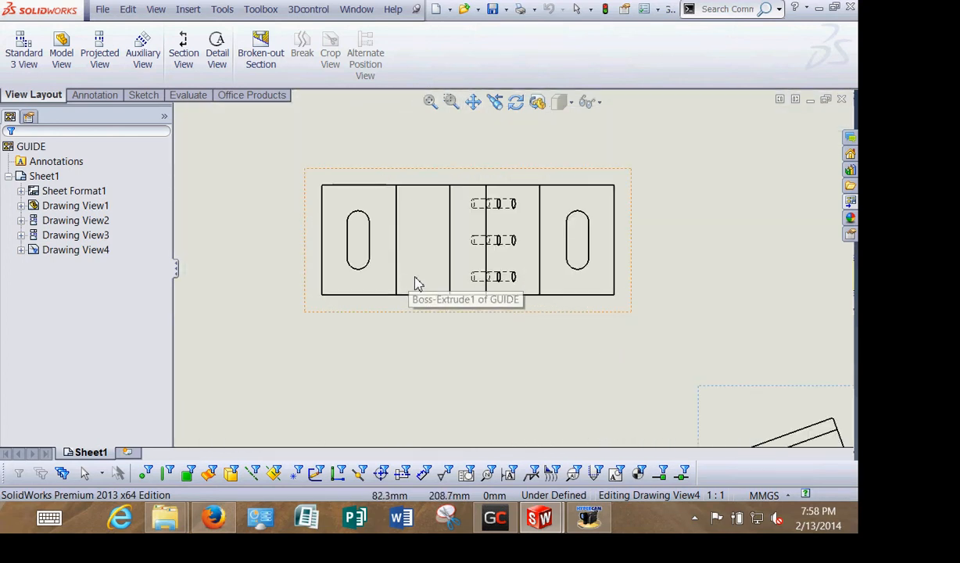
left_click(414, 180)
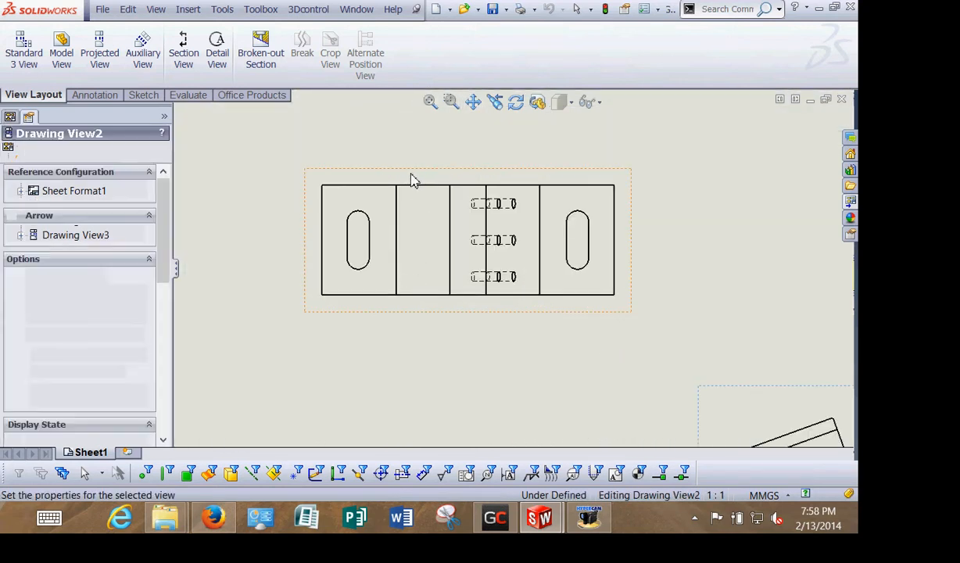
left_click(182, 65)
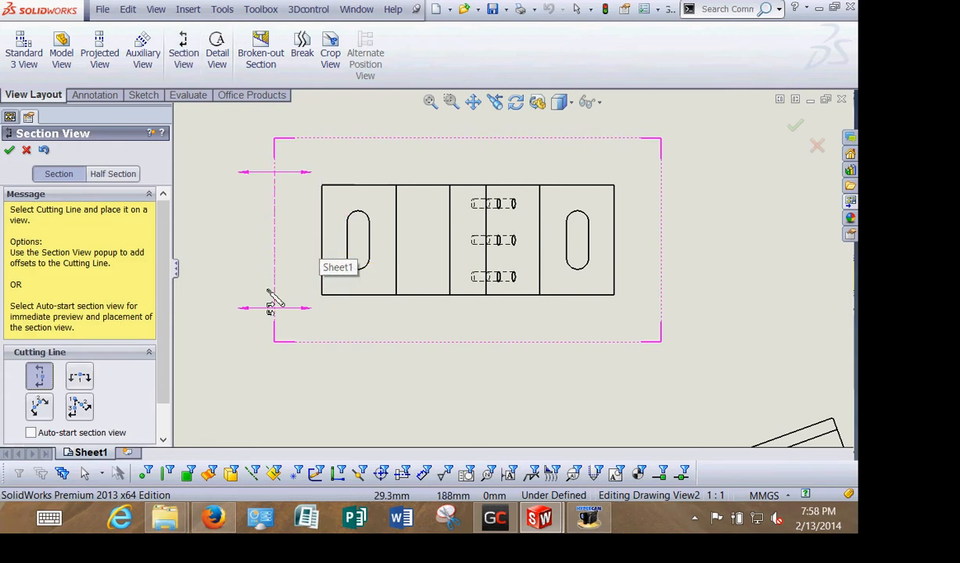
left_click(79, 376)
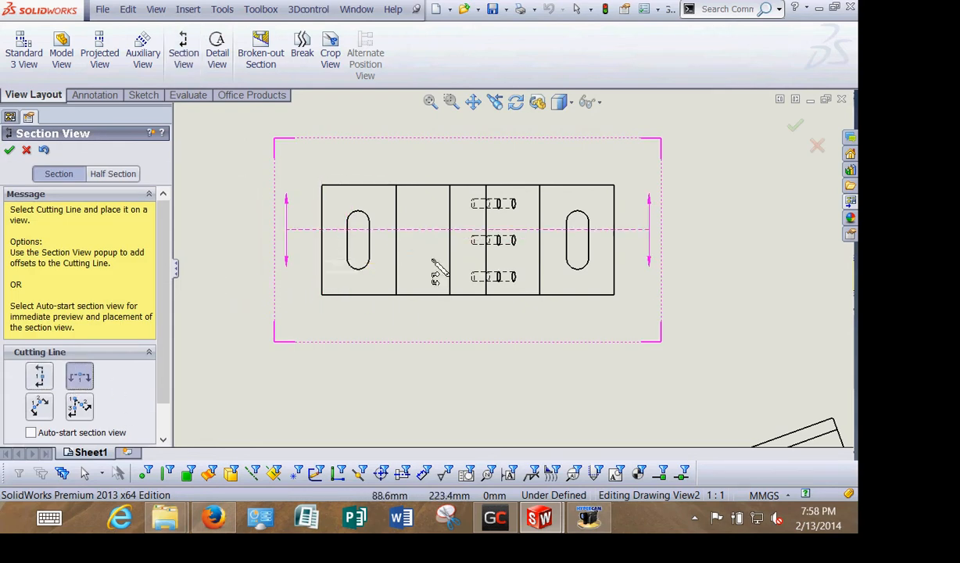
left_click(321, 240)
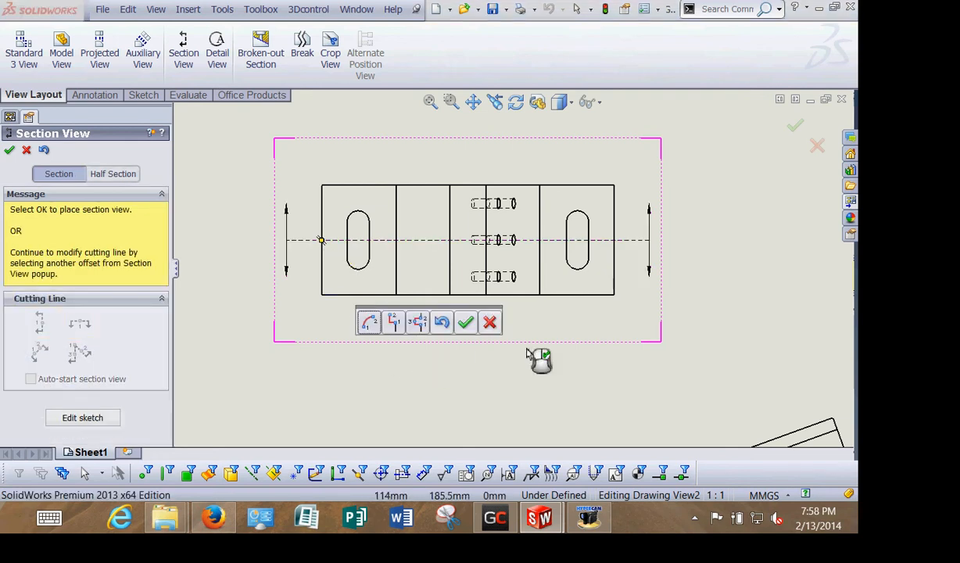
Accept the cutting line and place section view B-B between the top view and the front view
mouse_move(518, 360)
middle_mouse_down()
mouse_move(514, 203)
mouse_move(513, 216)
middle_mouse_up()
scroll(501, 227, "down", 2)
scroll(509, 229, "up", 4)
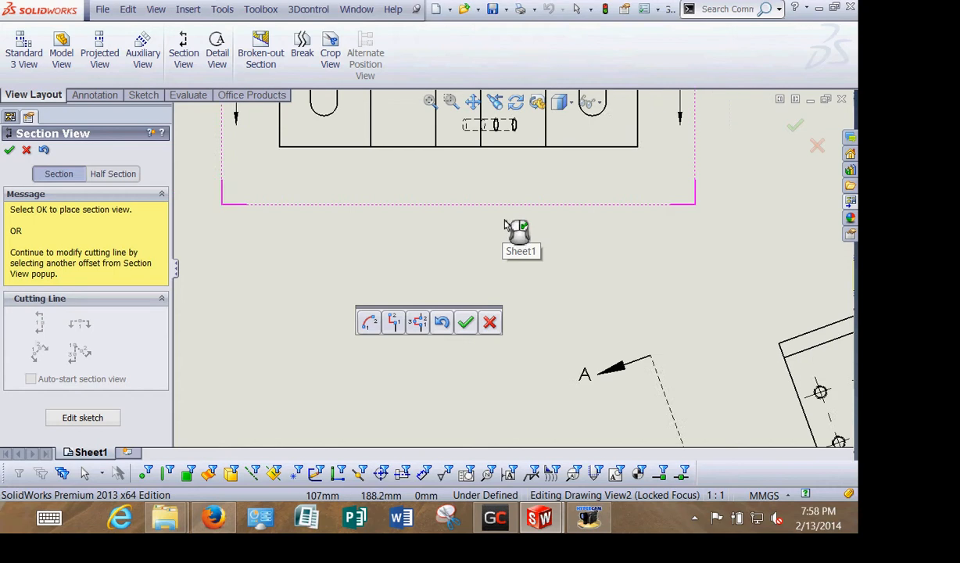
left_click(467, 321)
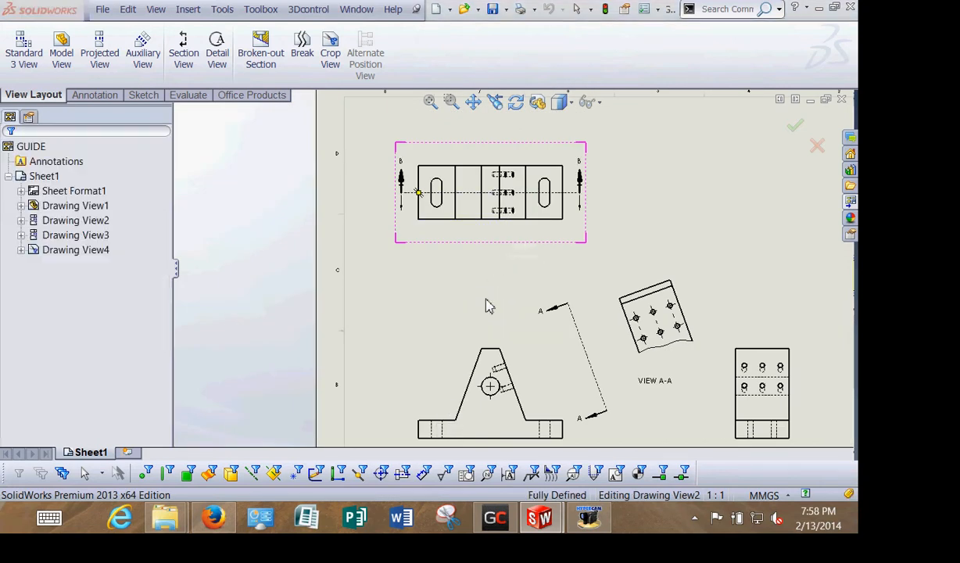
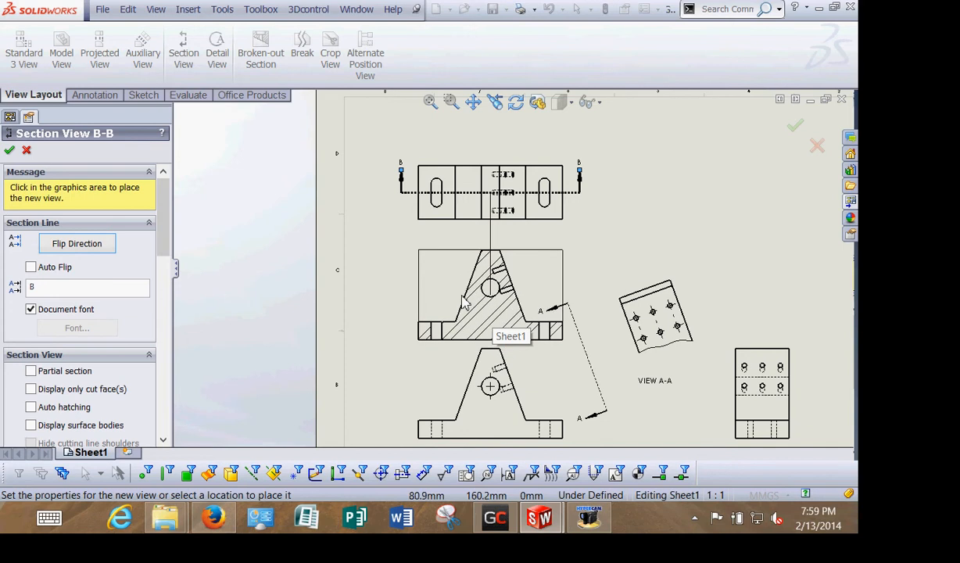
left_click(419, 281)
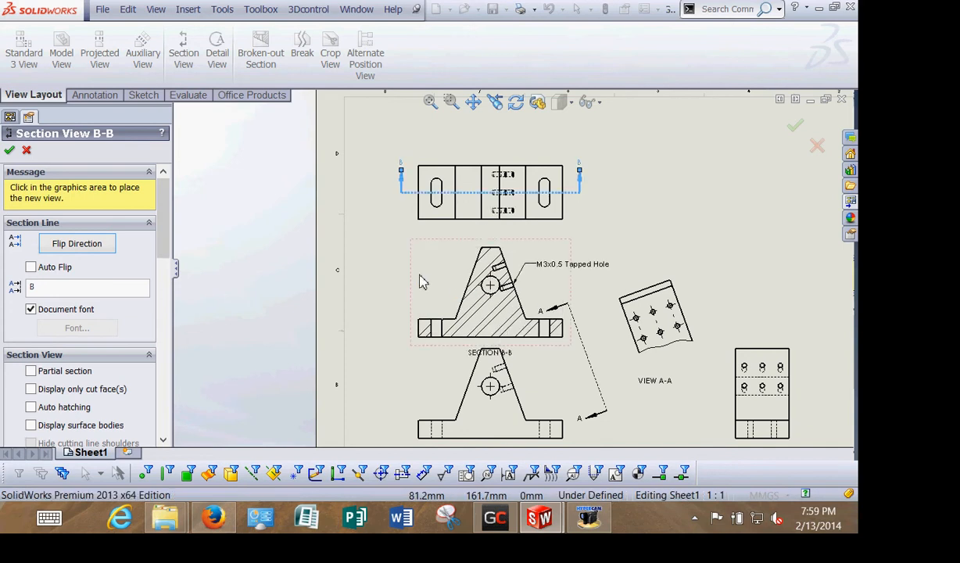
left_click(9, 149)
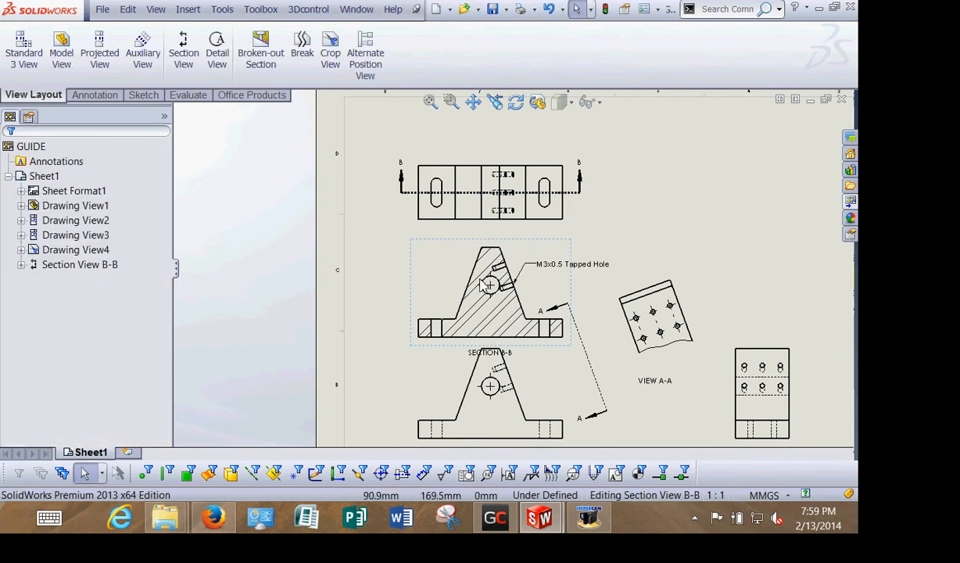
Delete the "M3x0.5 Tapped Hole" note from section view B-B
scroll(539, 266, "down", 5)
left_click(506, 234)
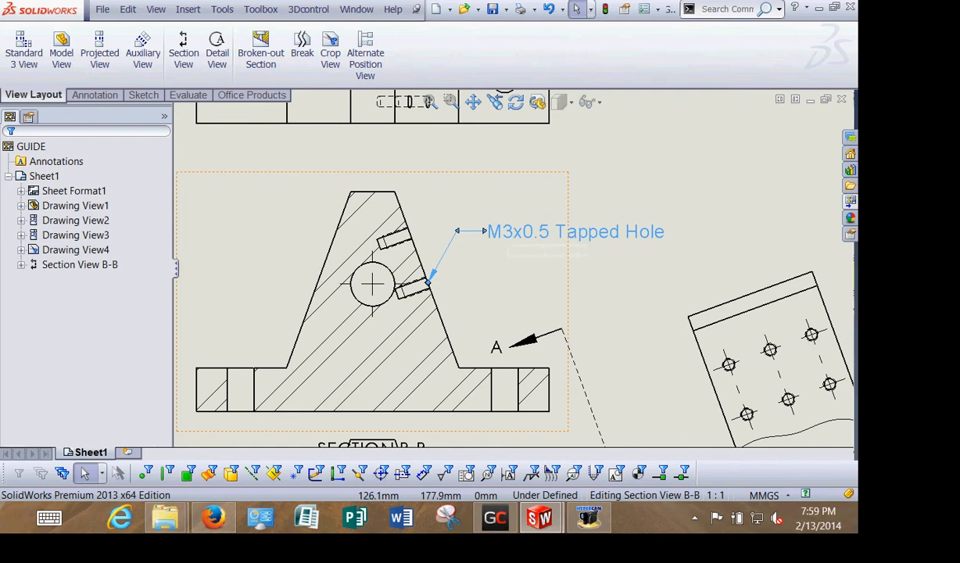
key("Delete")
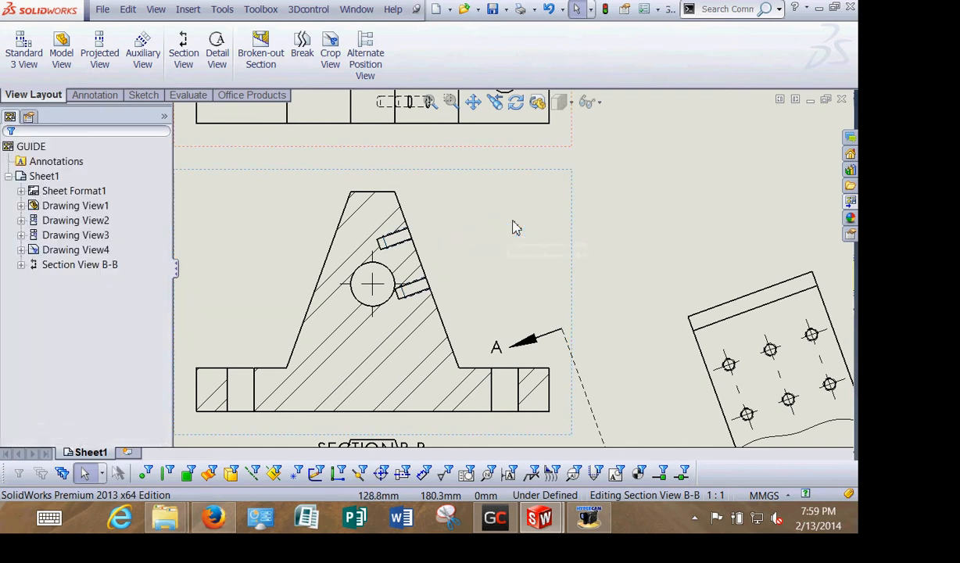
scroll(417, 250, "up", 5)
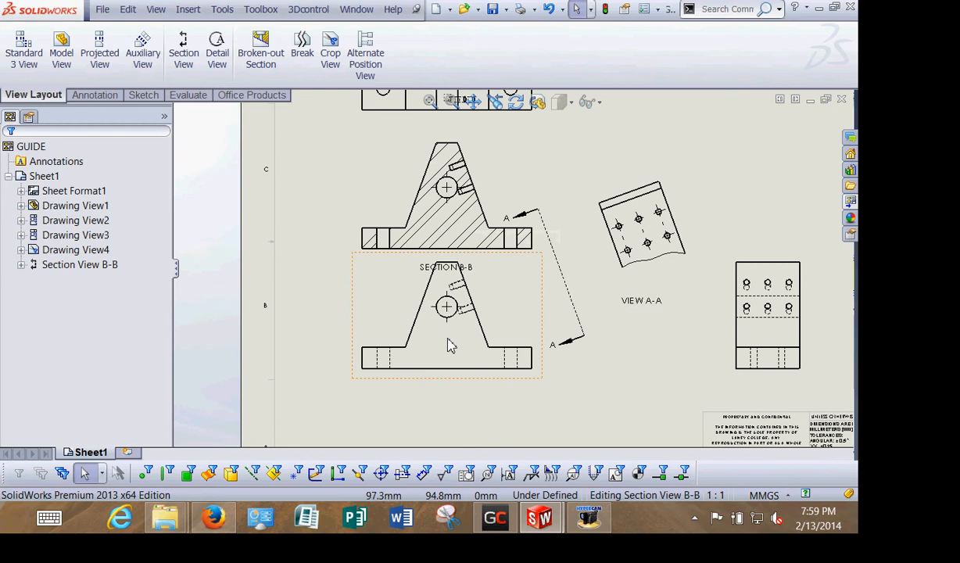
left_click(375, 300)
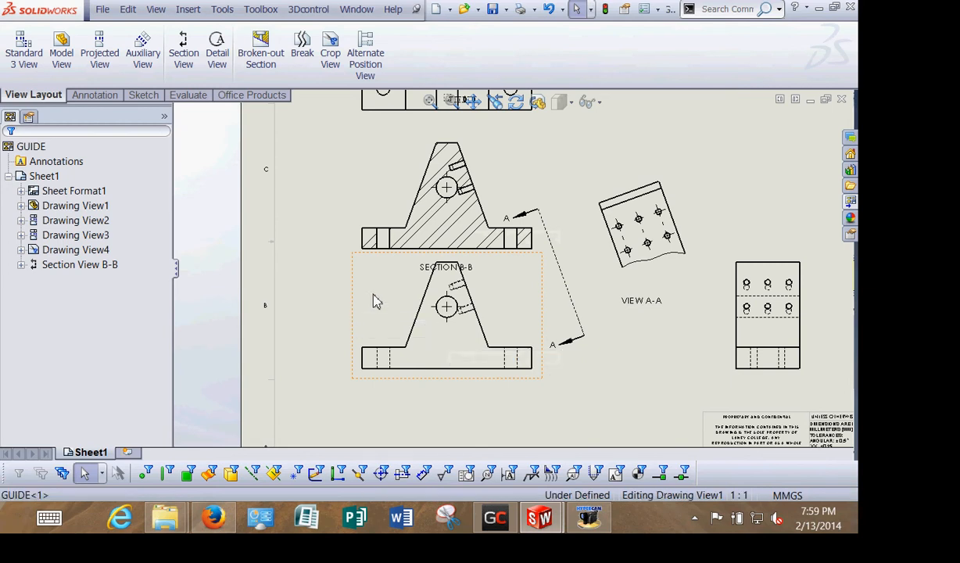
key("Delete")
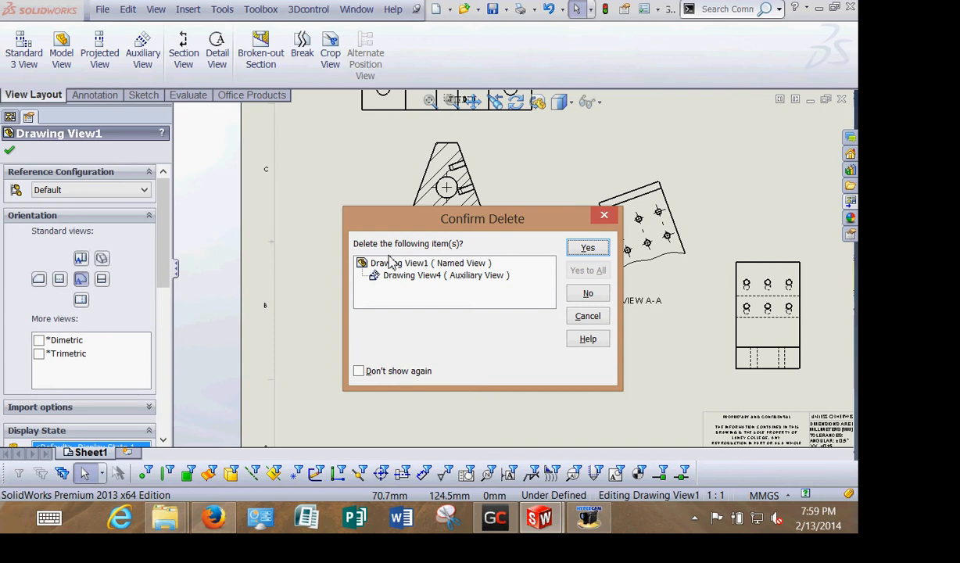
left_click(589, 295)
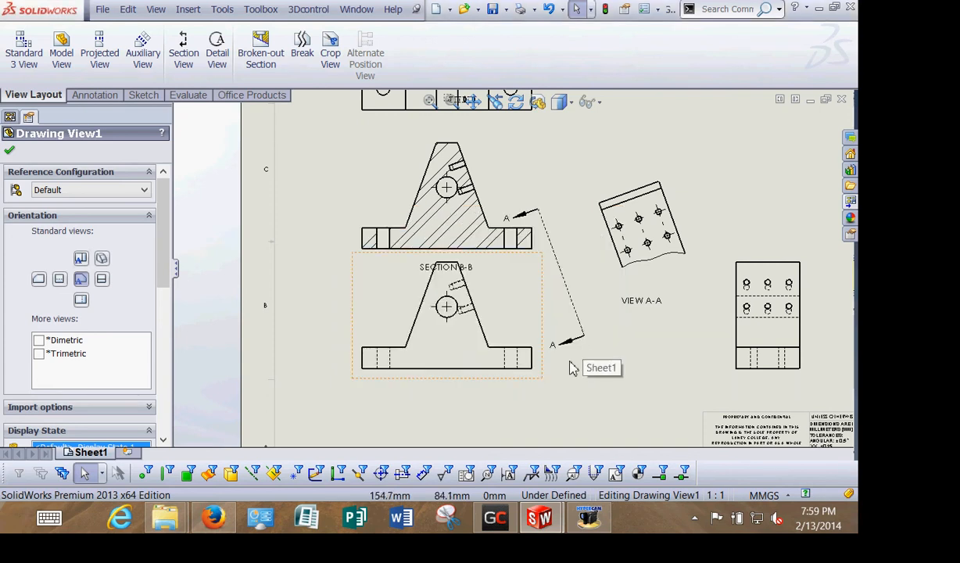
left_click(10, 151)
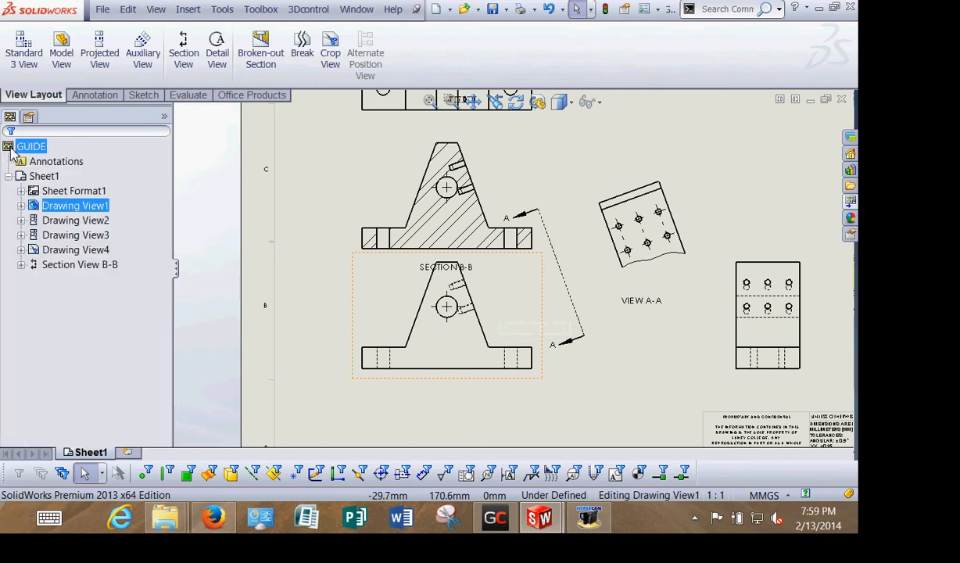
Delete the front view below section B-B together with its dependent auxiliary view A-A
left_click(508, 293)
key("Delete")
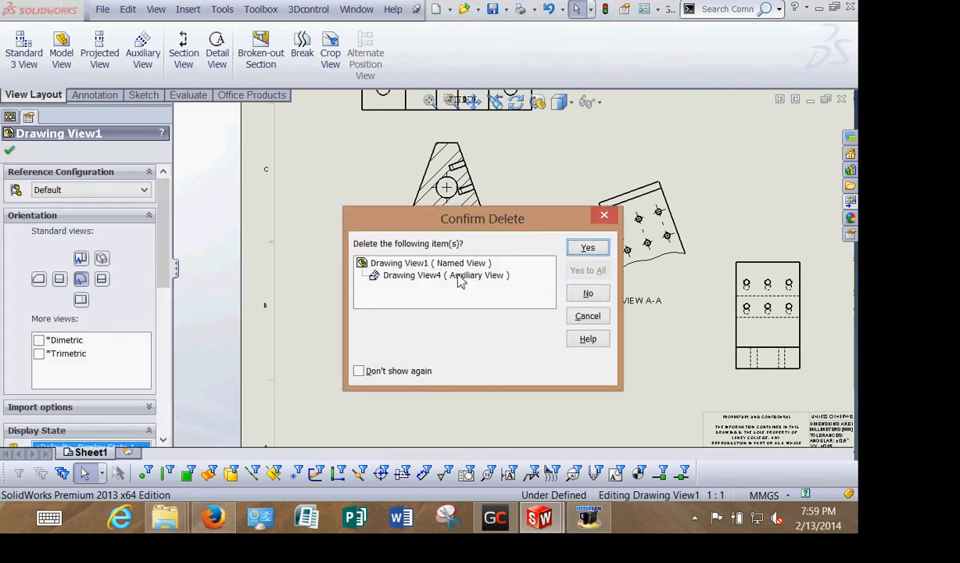
left_click(588, 247)
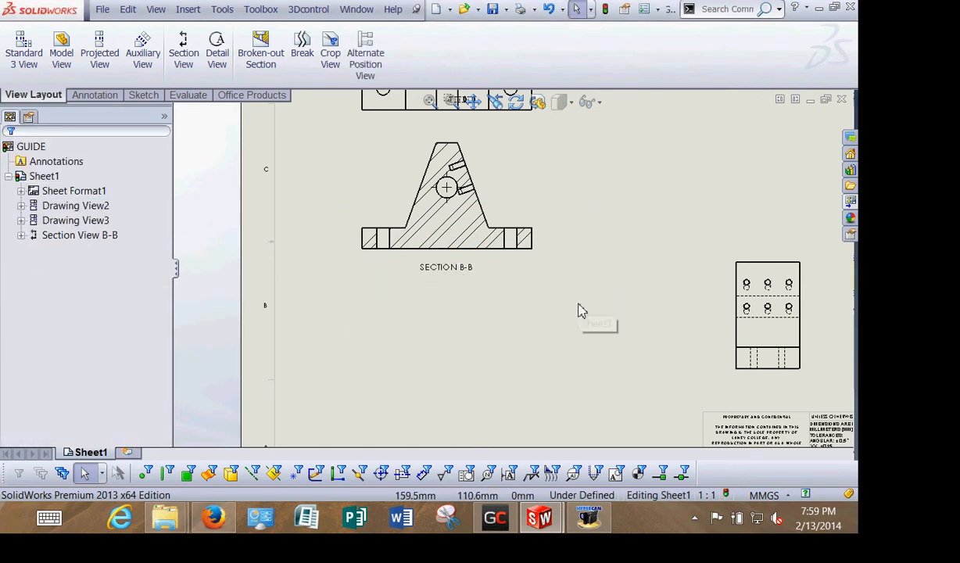
Move section view B-B lower on the sheet and place auxiliary view C-C projected from its sloped edge beside the tapped holes
left_click_drag(491, 270, 497, 360)
right_click(494, 262)
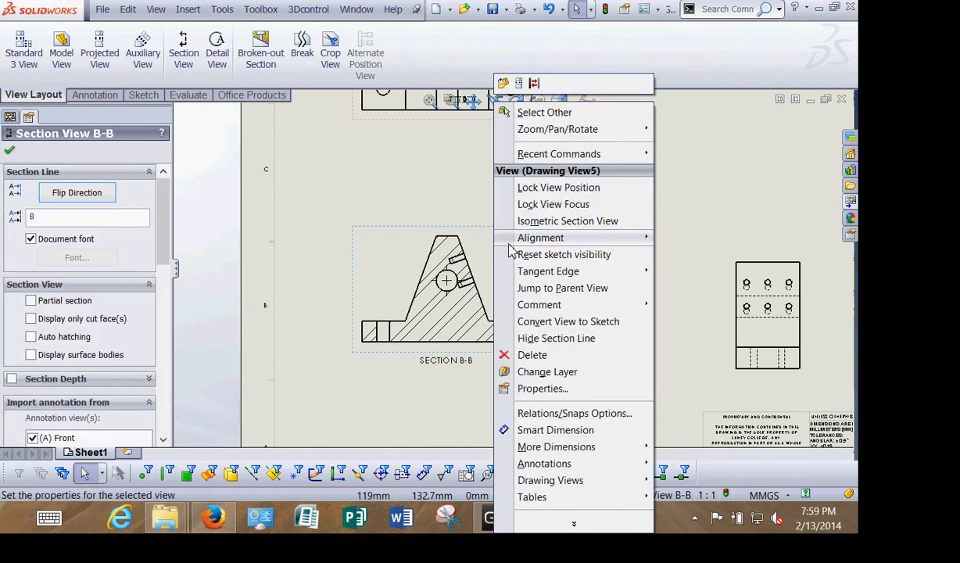
mouse_move(634, 481)
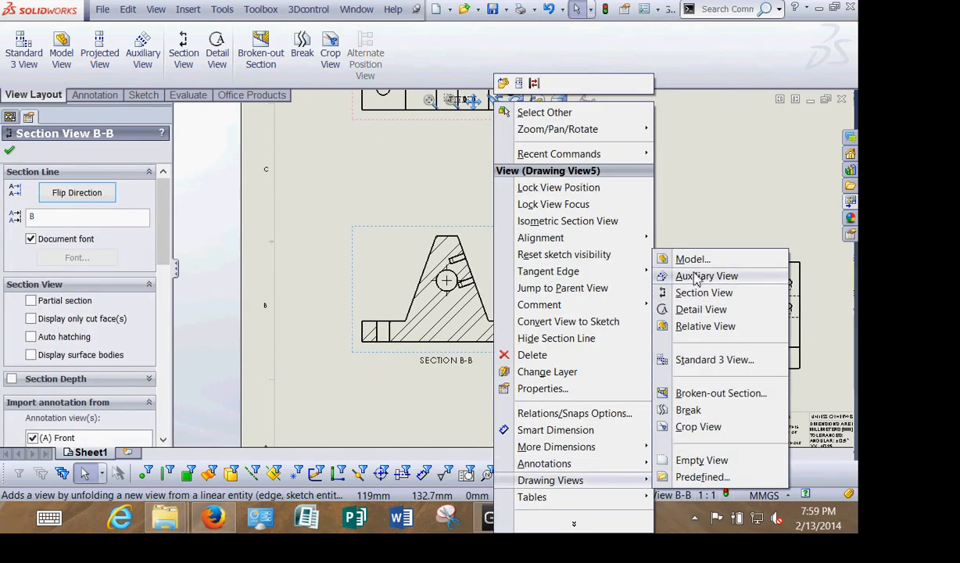
left_click(516, 283)
left_click(480, 301)
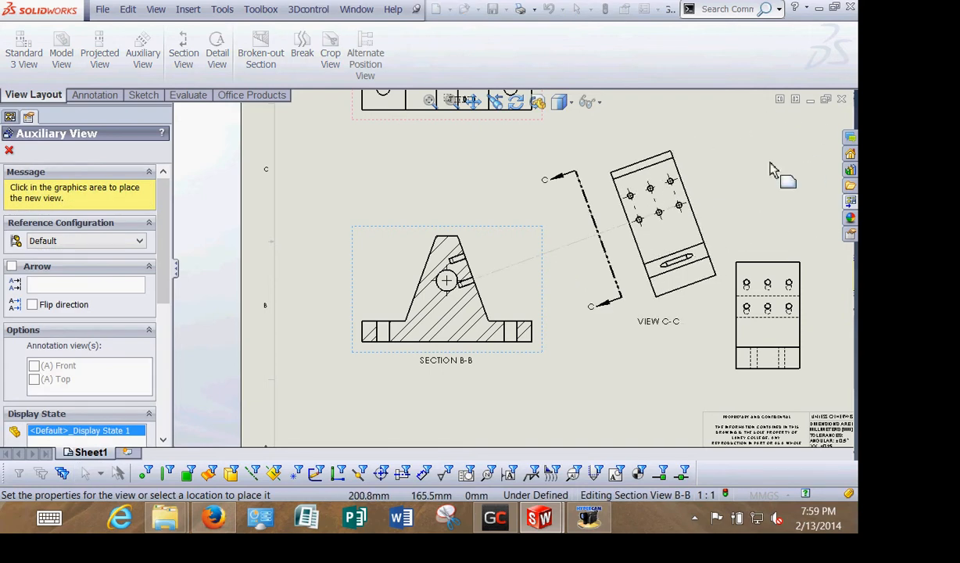
left_click(774, 172)
left_click(9, 149)
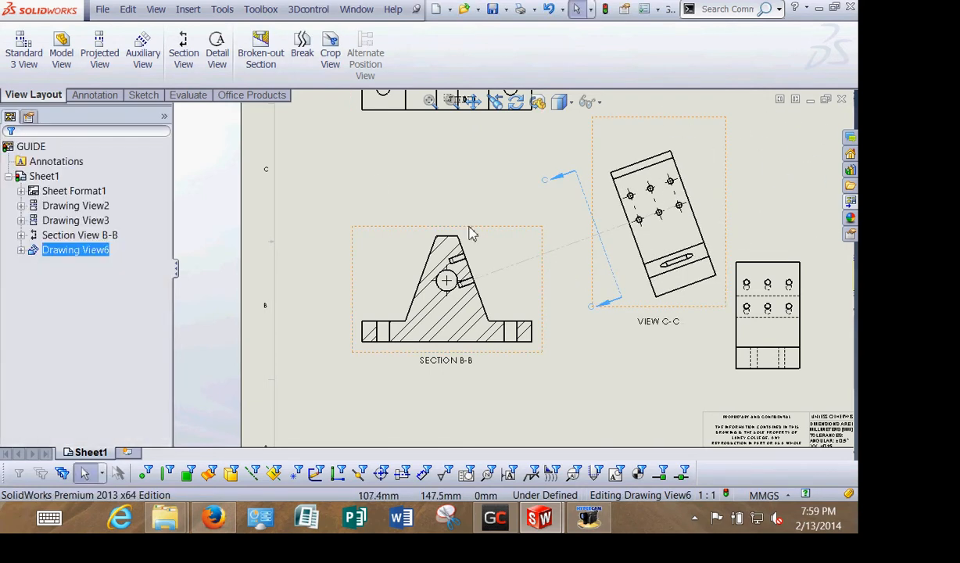
Sketch a closed spline around the six holes and upper end of auxiliary view C-C as its crop profile
scroll(465, 190, "down", 5)
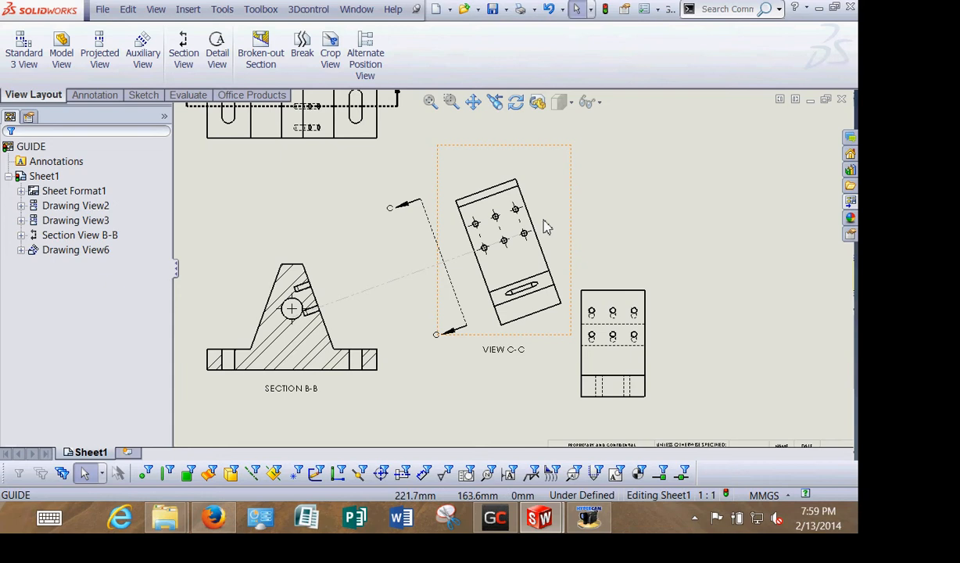
left_click(516, 155)
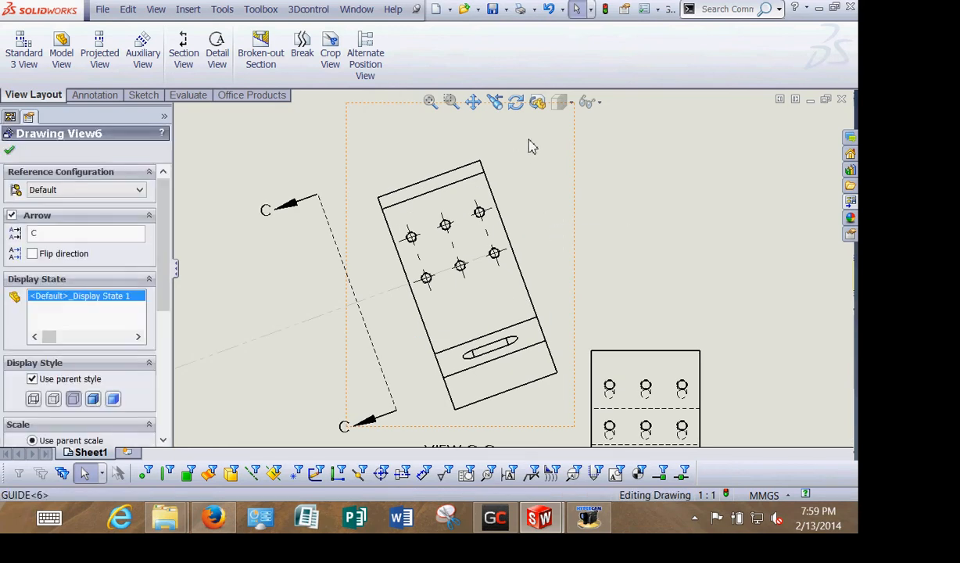
right_click(530, 144)
mouse_move(567, 480)
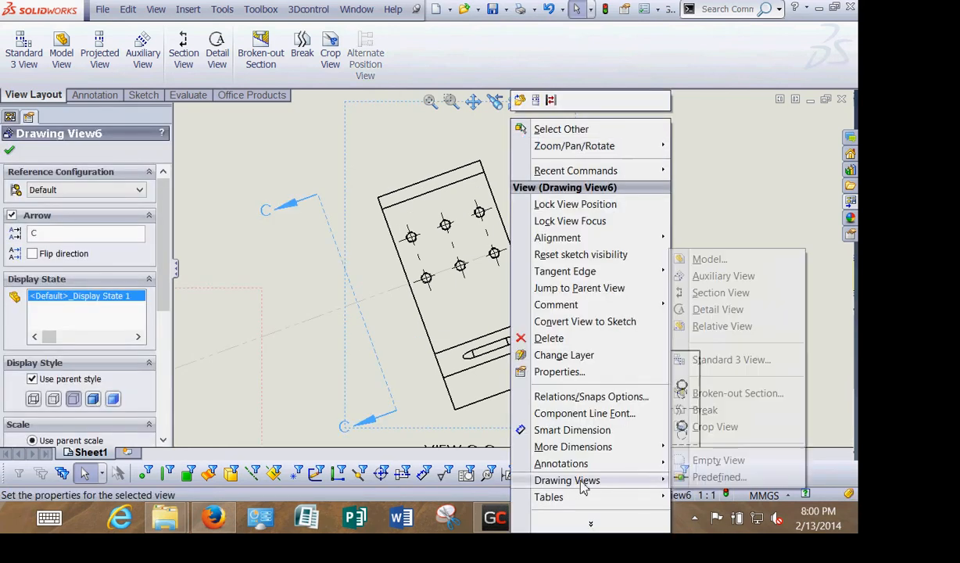
left_click(698, 408)
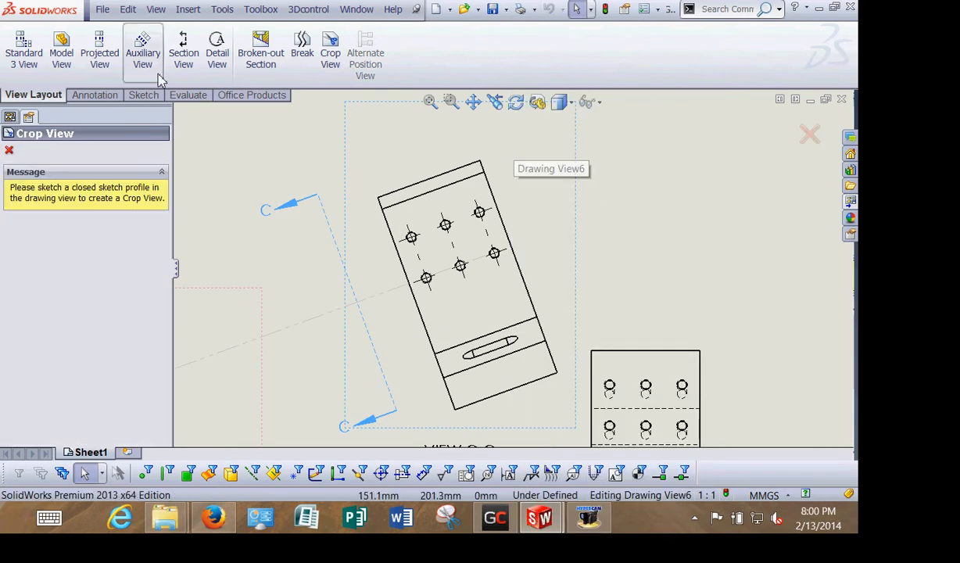
left_click(143, 94)
left_click(124, 33)
left_click(429, 150)
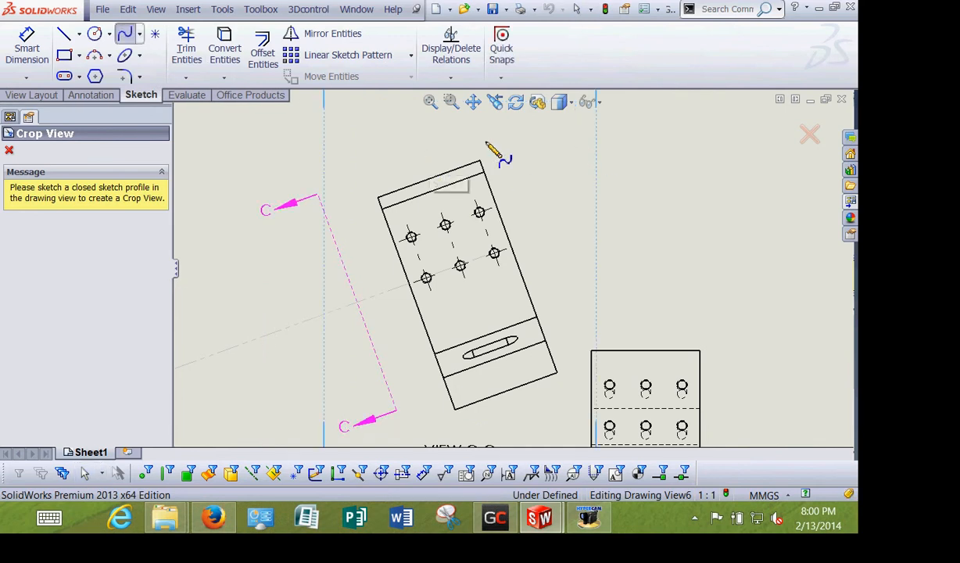
left_click(553, 225)
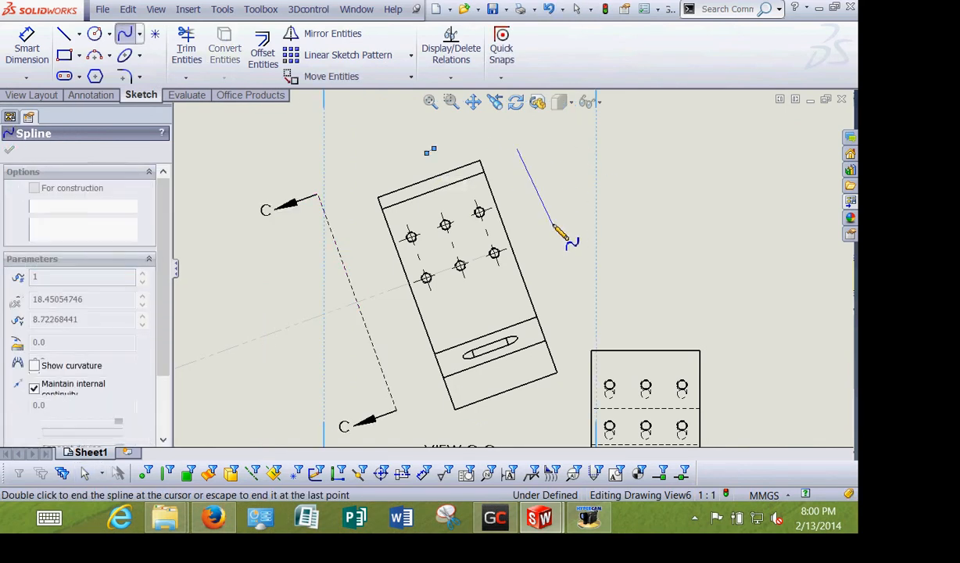
left_click(490, 287)
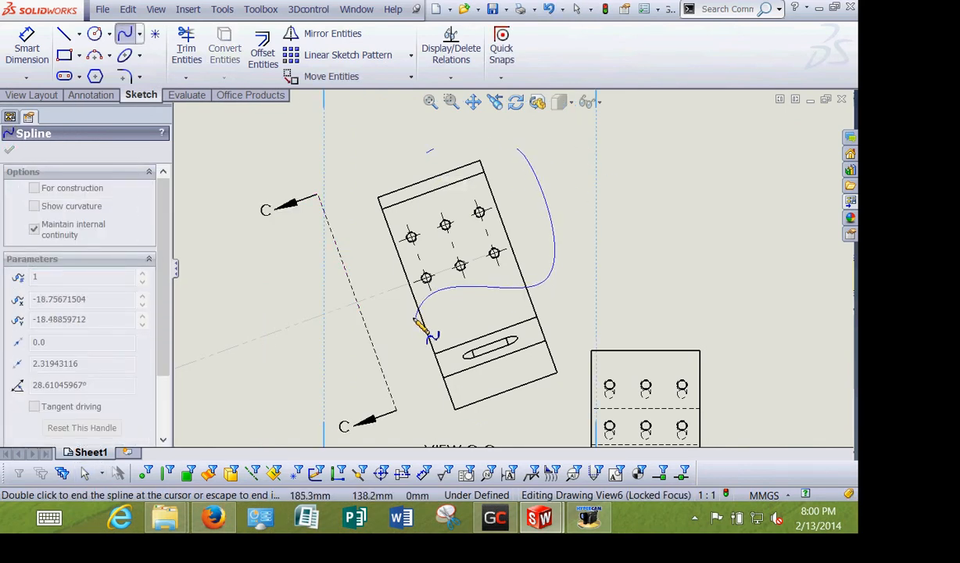
left_click(456, 305)
left_click(391, 302)
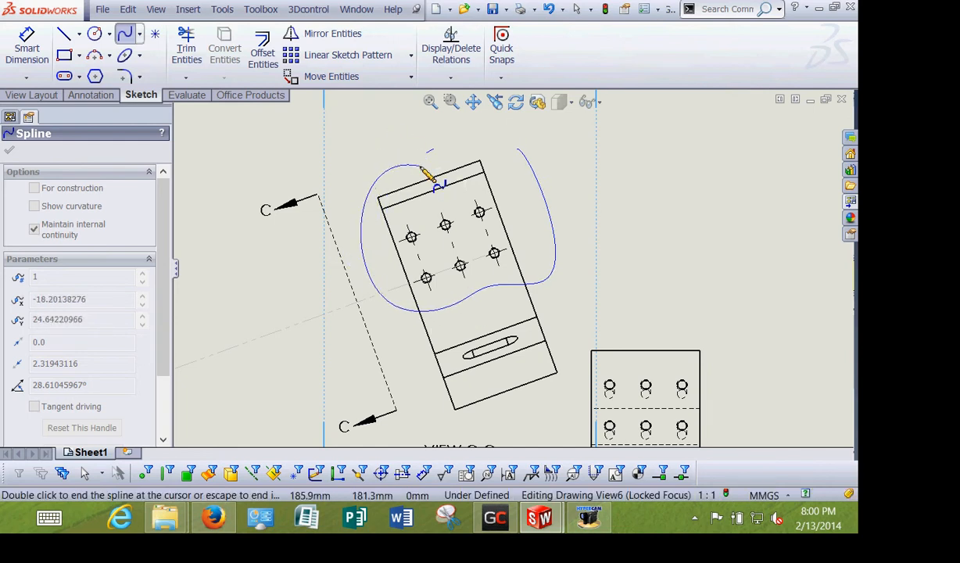
left_click(517, 148)
right_click(557, 141)
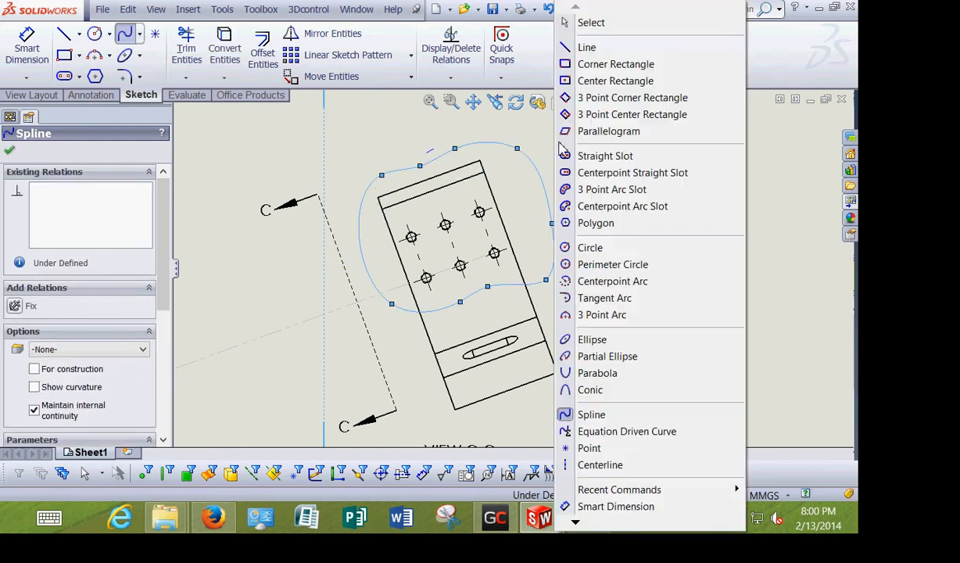
left_click(588, 23)
Delete the stray short spline above auxiliary view C-C and crop the view to the closed spline around the six holes
left_click_drag(414, 137, 444, 160)
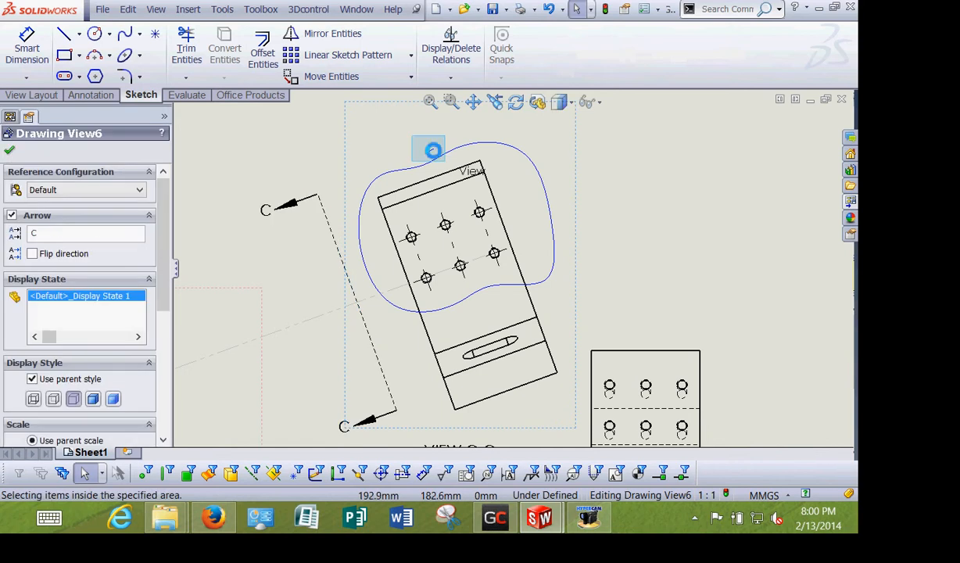
key("Delete")
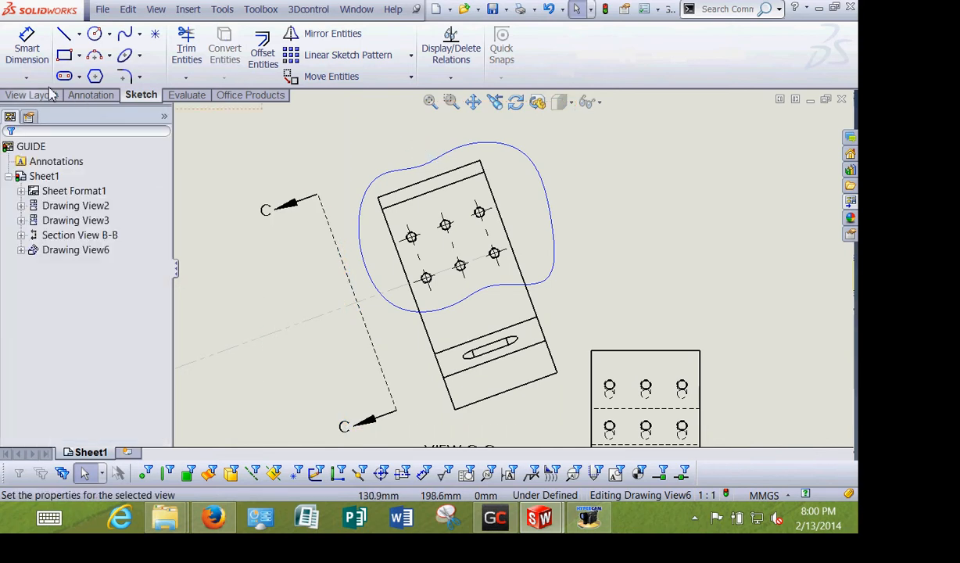
left_click(32, 95)
left_click(329, 53)
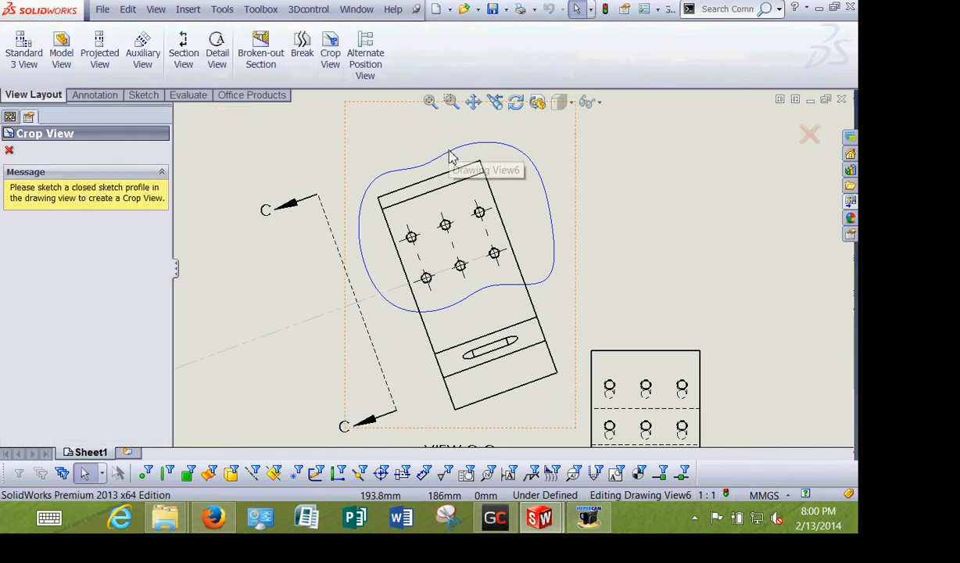
left_click(508, 149)
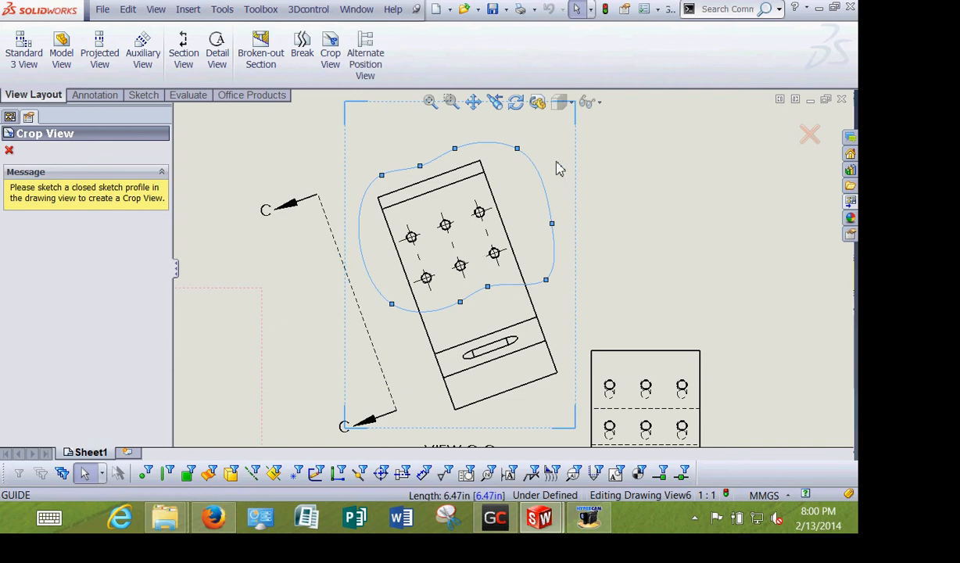
left_click(330, 53)
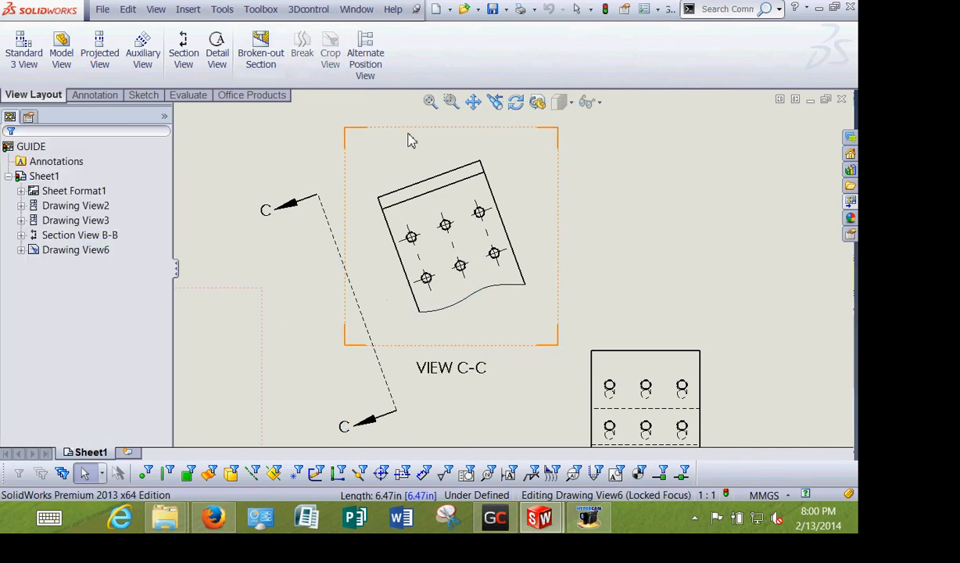
left_click(679, 203)
Draw a detail circle on section view B-B, centred on the round hole and enclosing the tapered upper body
scroll(669, 204, "down", 2)
scroll(647, 208, "up", 6)
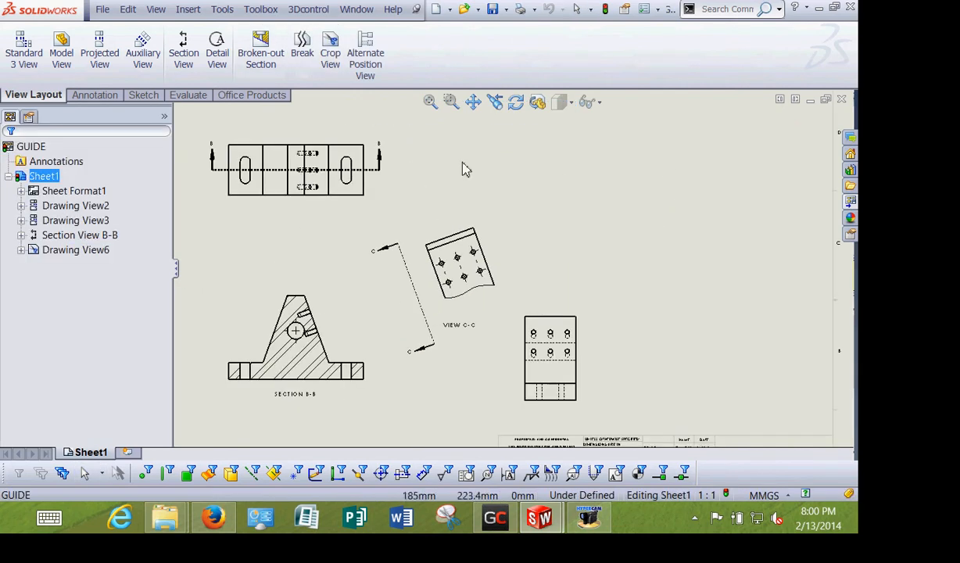
middle_click_drag(460, 163, 553, 138)
scroll(480, 292, "down", 4)
scroll(486, 295, "down", 2)
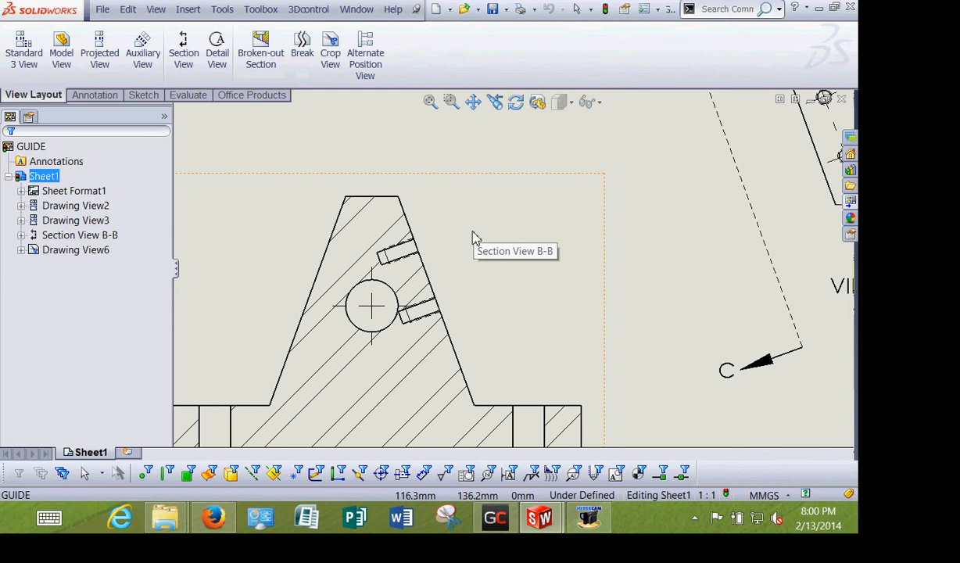
left_click(457, 229)
right_click(457, 230)
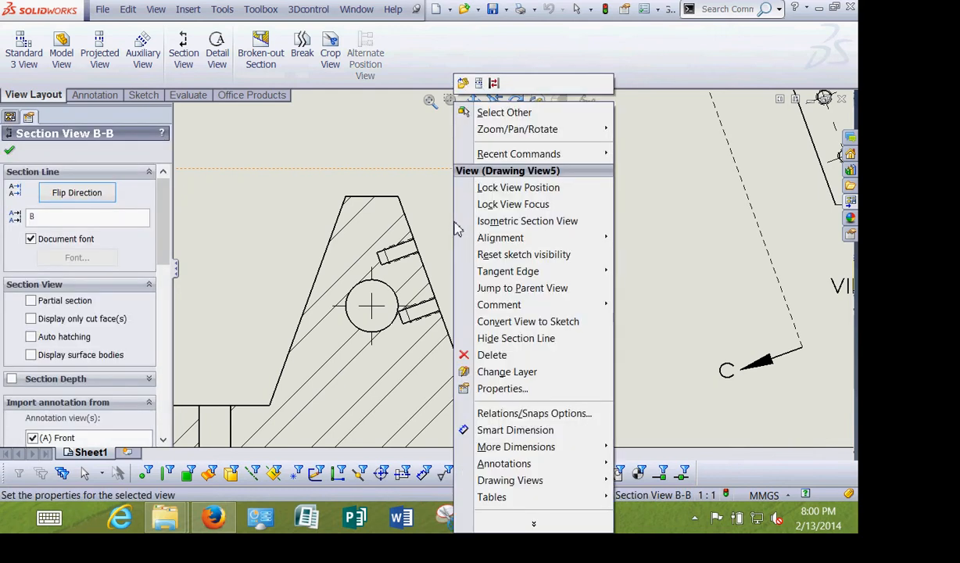
mouse_move(560, 487)
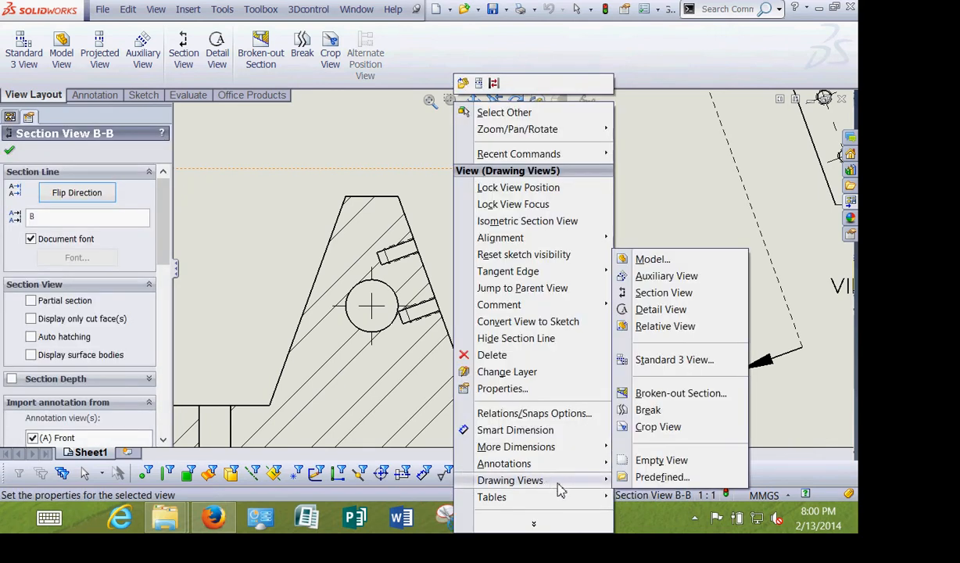
left_click(657, 310)
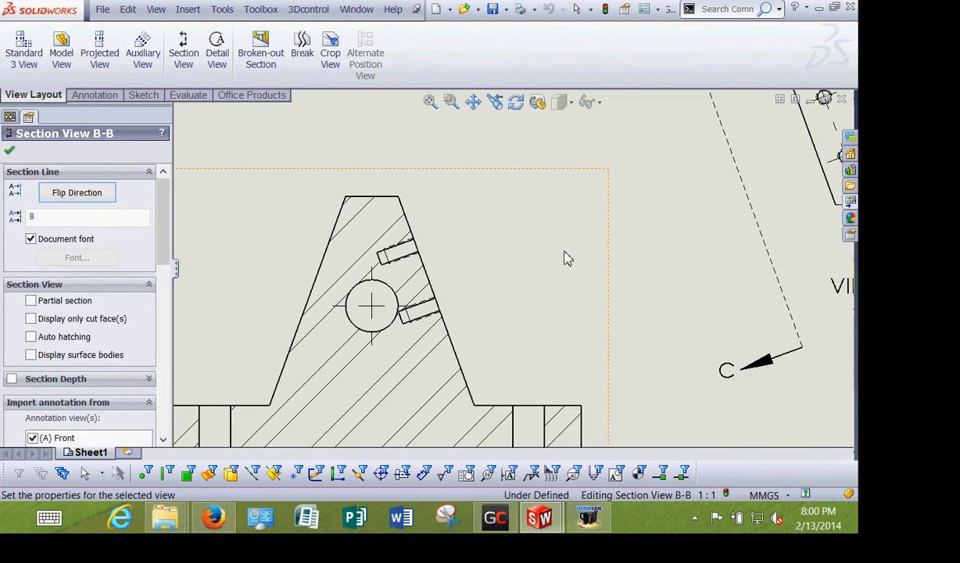
left_click(372, 305)
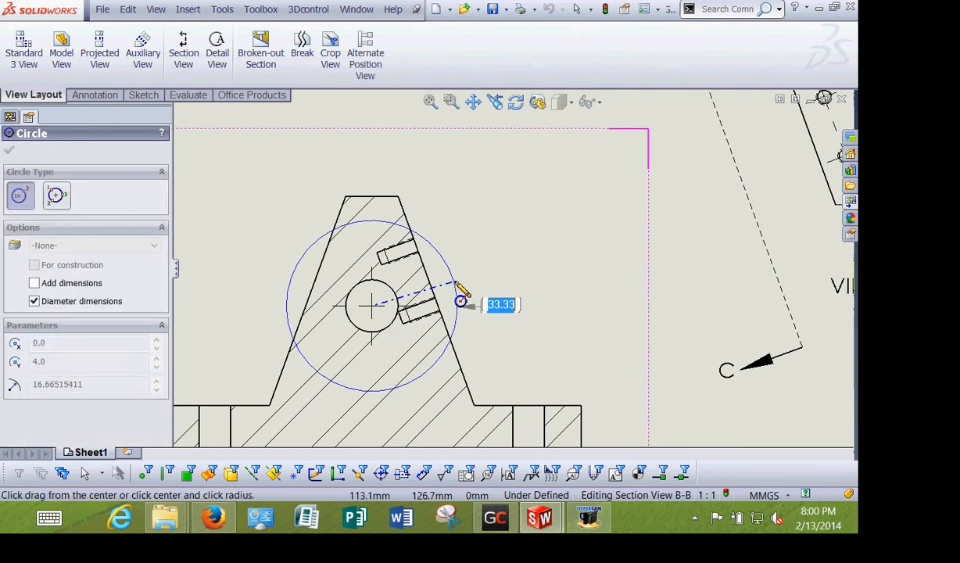
left_click(513, 272)
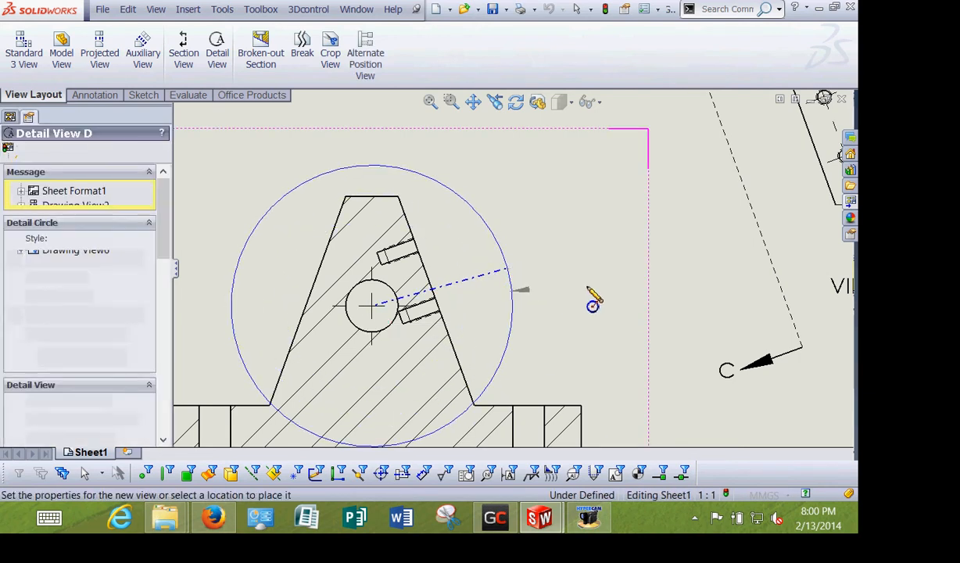
Place detail view D in the open upper area of the sheet, beyond the top view and auxiliary view C-C
scroll(583, 287, "up", 7)
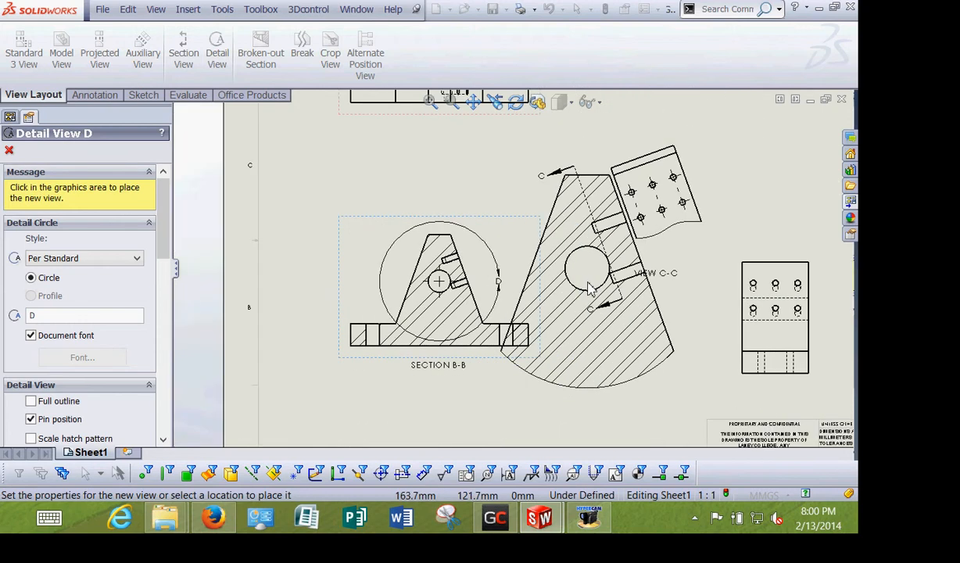
mouse_move(594, 283)
middle_mouse_down()
mouse_move(385, 439)
mouse_move(376, 432)
middle_mouse_up()
left_click(604, 247)
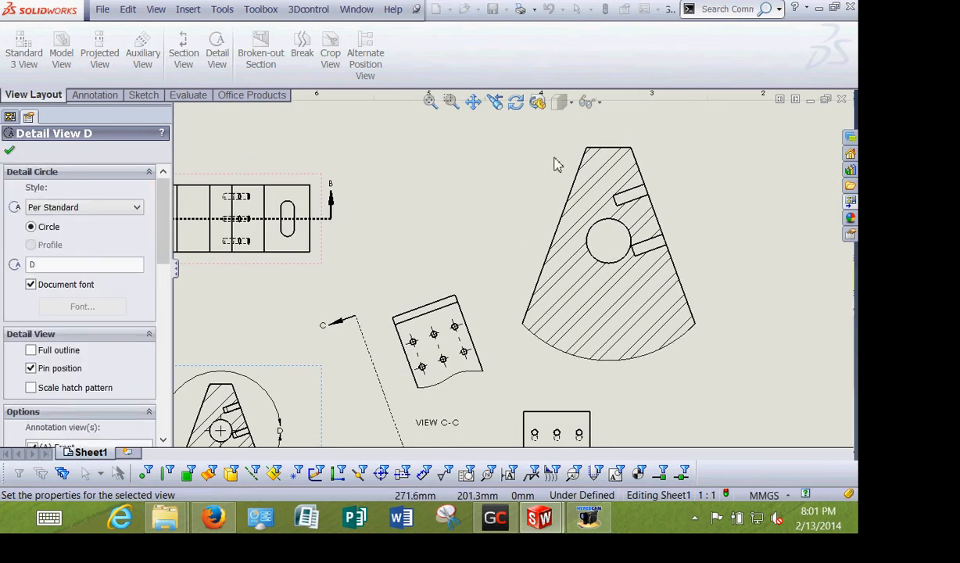
left_click(9, 154)
Create an isometric projected view from section view B-B, placing it diagonally above detail view D
scroll(480, 217, "up", 3)
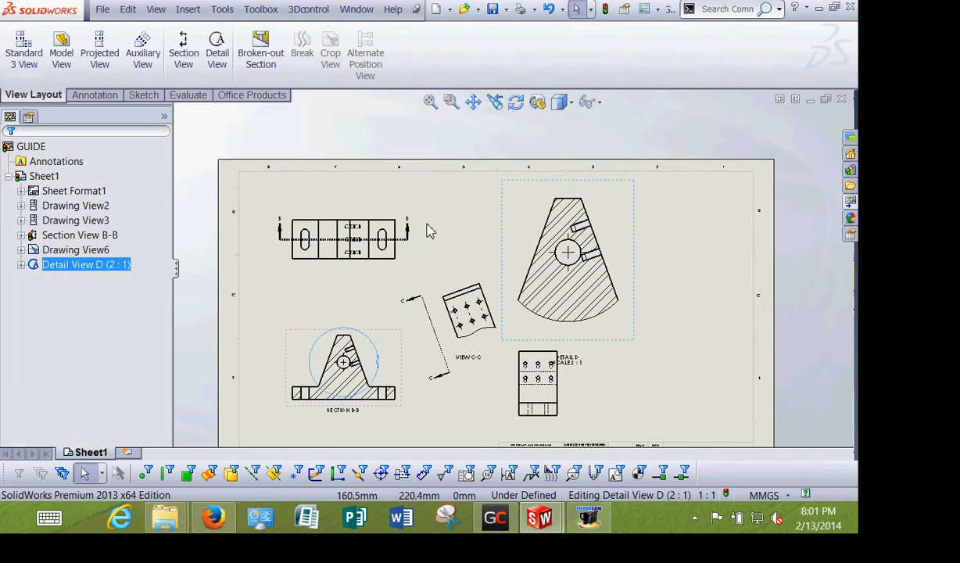
middle_click_drag(422, 241, 440, 193)
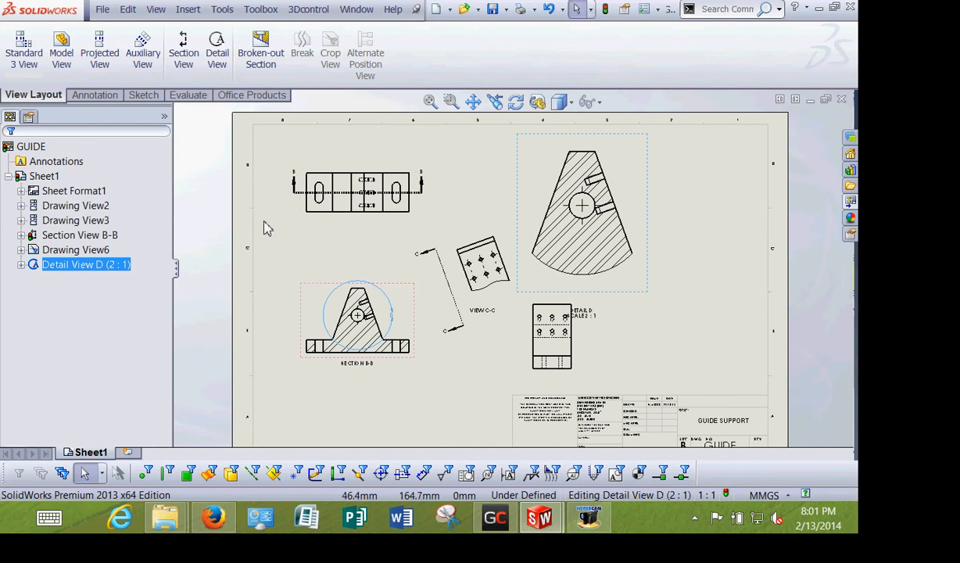
left_click(99, 61)
left_click(415, 298)
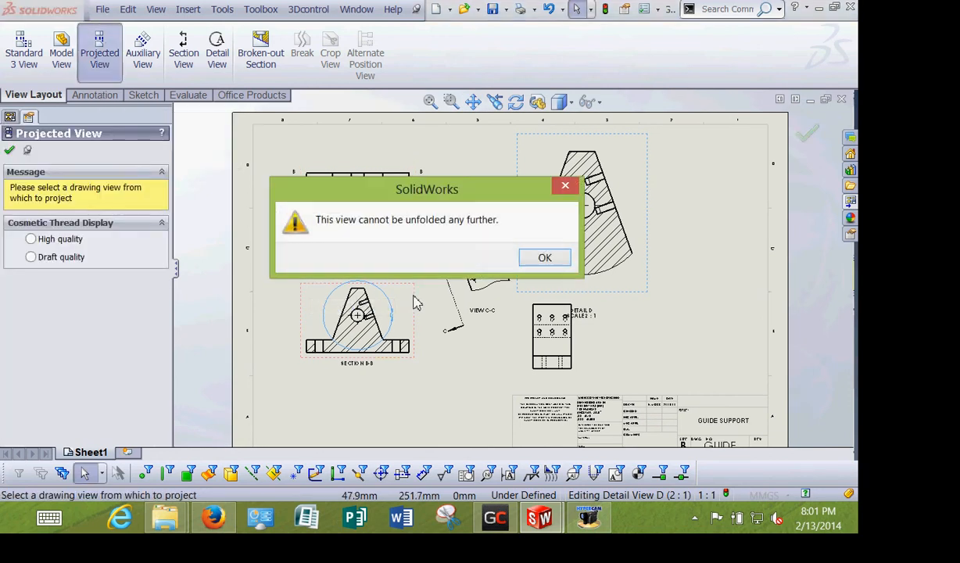
left_click(544, 257)
left_click(408, 327)
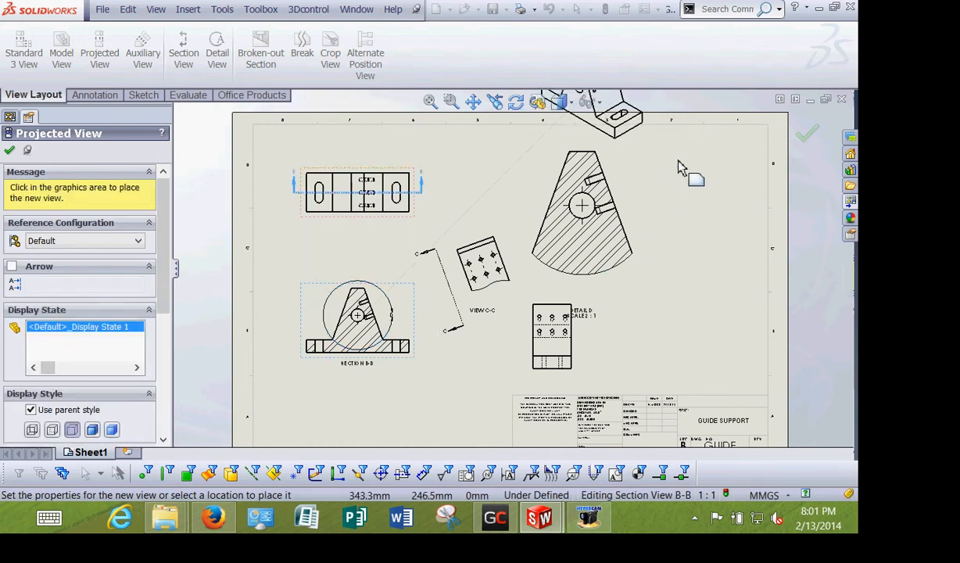
left_click(10, 150)
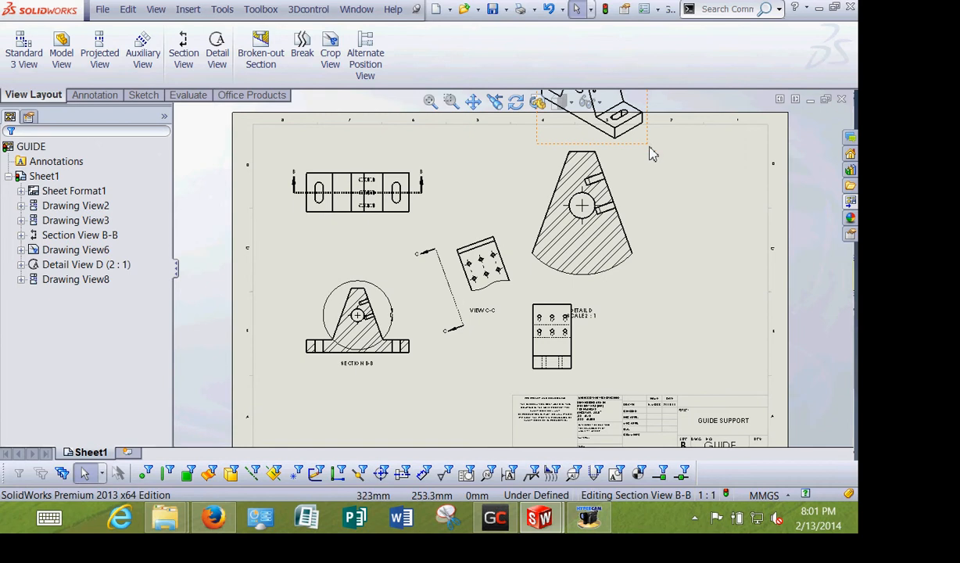
Move the isometric view onto the sheet beside detail view D and set its display style to Shaded With Edges
mouse_move(644, 144)
left_mouse_down()
mouse_move(721, 194)
mouse_move(744, 253)
mouse_move(736, 259)
left_mouse_up()
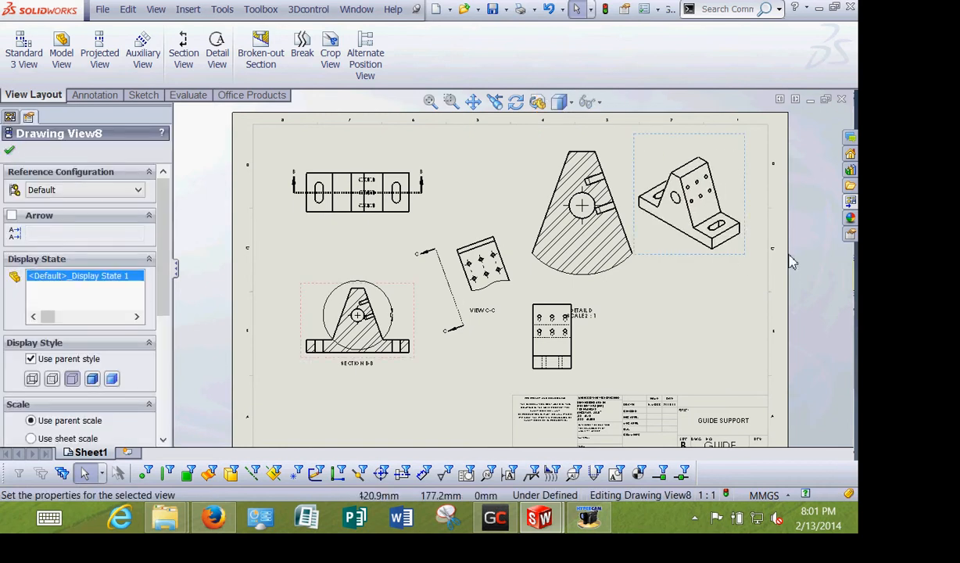
left_click(90, 381)
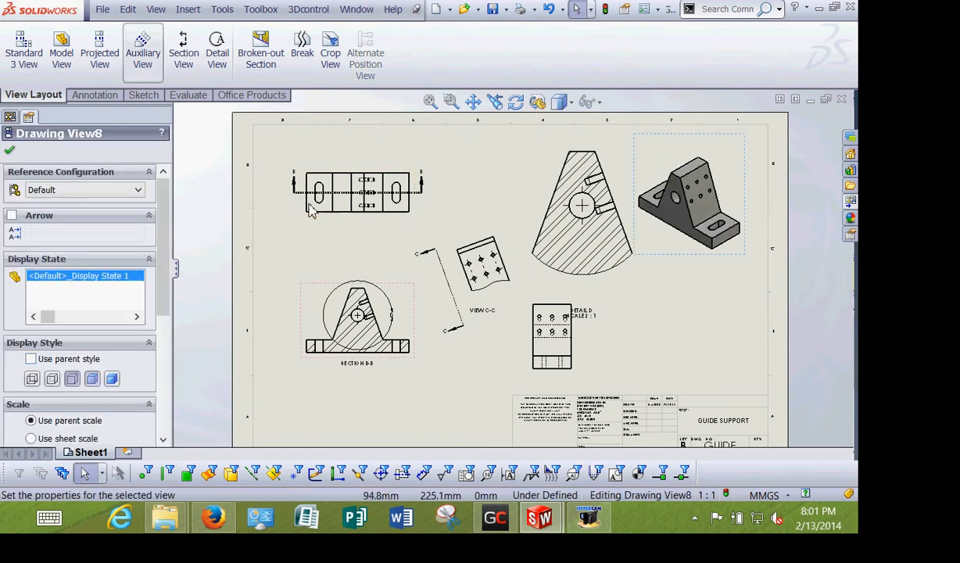
left_click(9, 150)
scroll(472, 400, "down", 6)
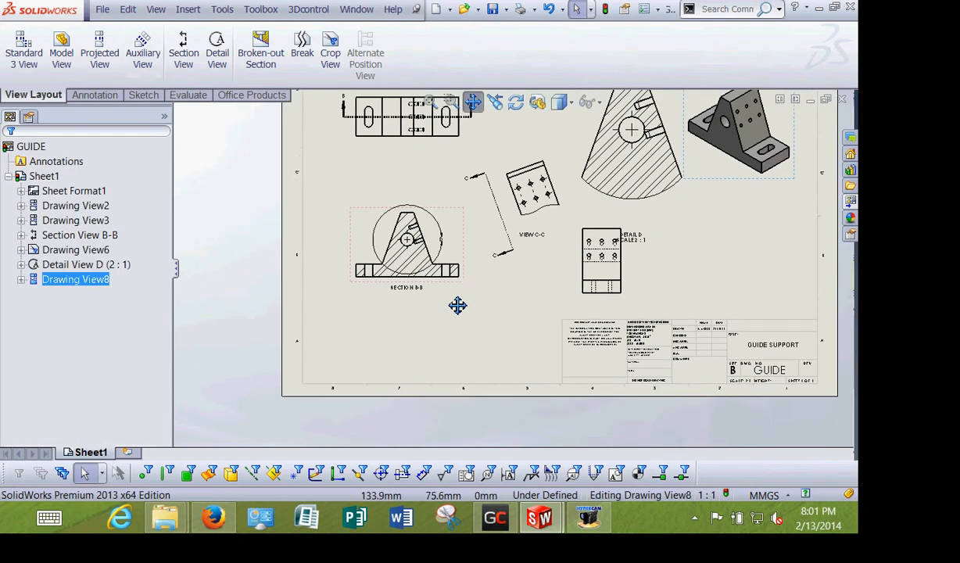
Move the detail D label up clear of the side view, and shift section view B-B down roughly level with the side view
left_click_drag(605, 236, 600, 205)
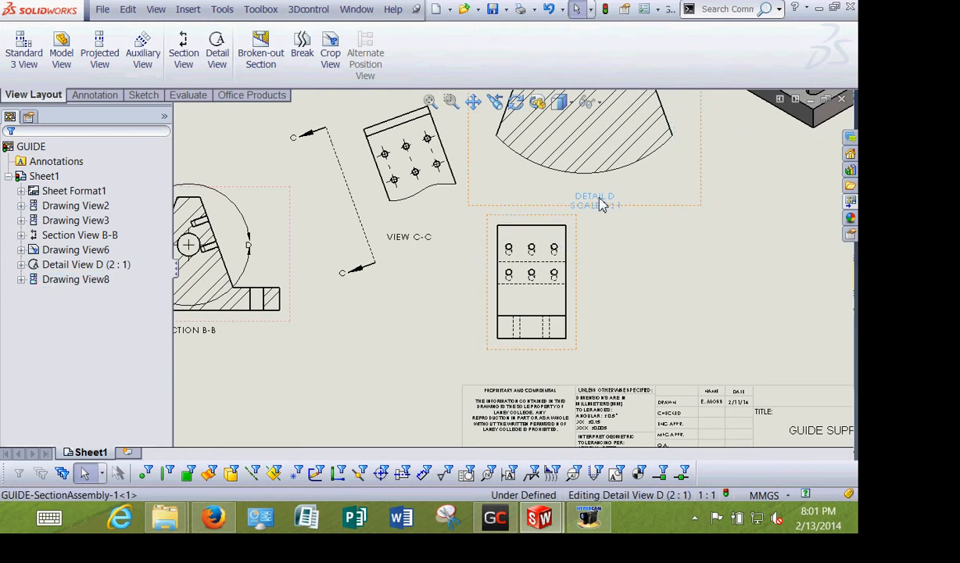
left_click(682, 306)
scroll(686, 305, "up", 3)
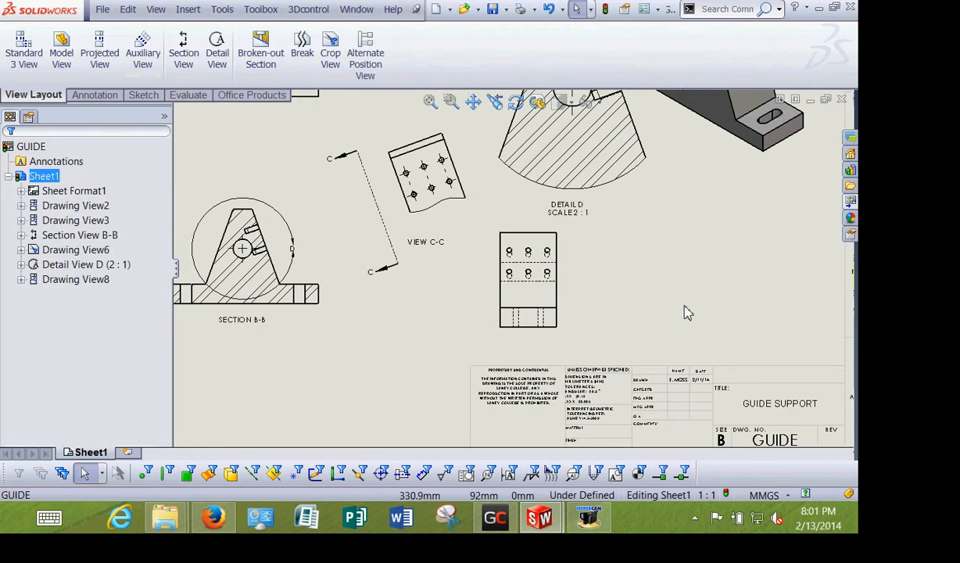
left_click_drag(369, 306, 370, 325)
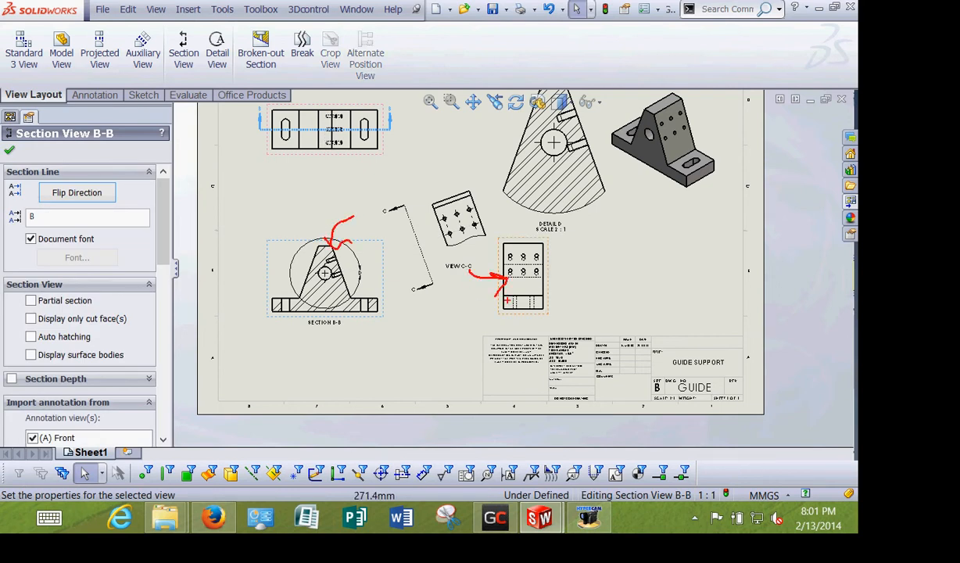
key("Escape")
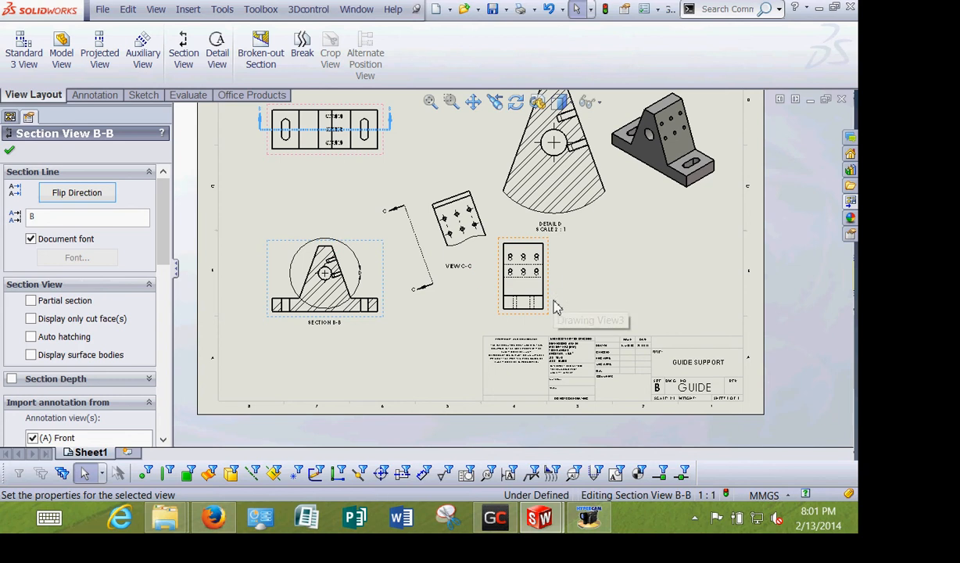
Try to align the side view vertically by origin with section view B-B
left_click(540, 290)
right_click(539, 291)
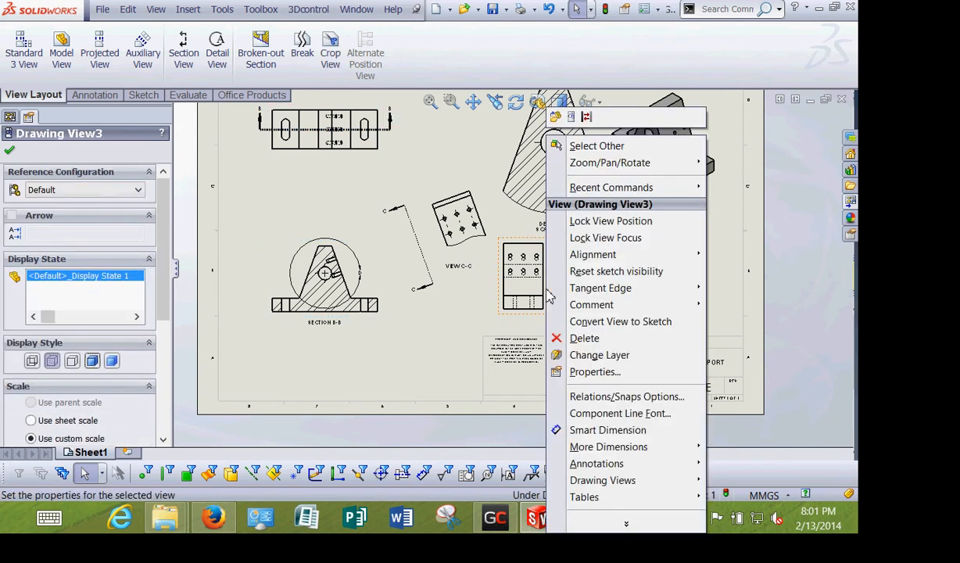
mouse_move(596, 262)
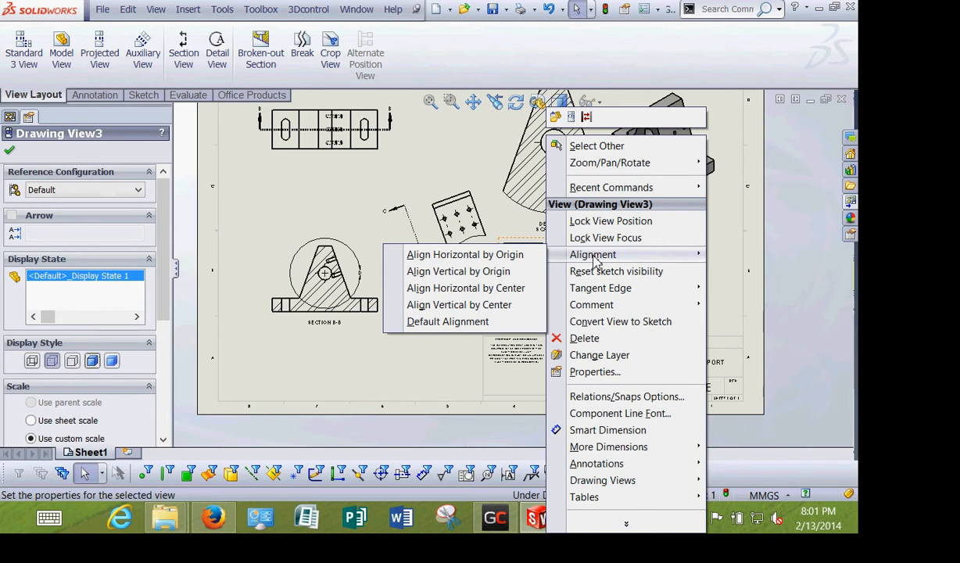
left_click(422, 271)
left_click(373, 274)
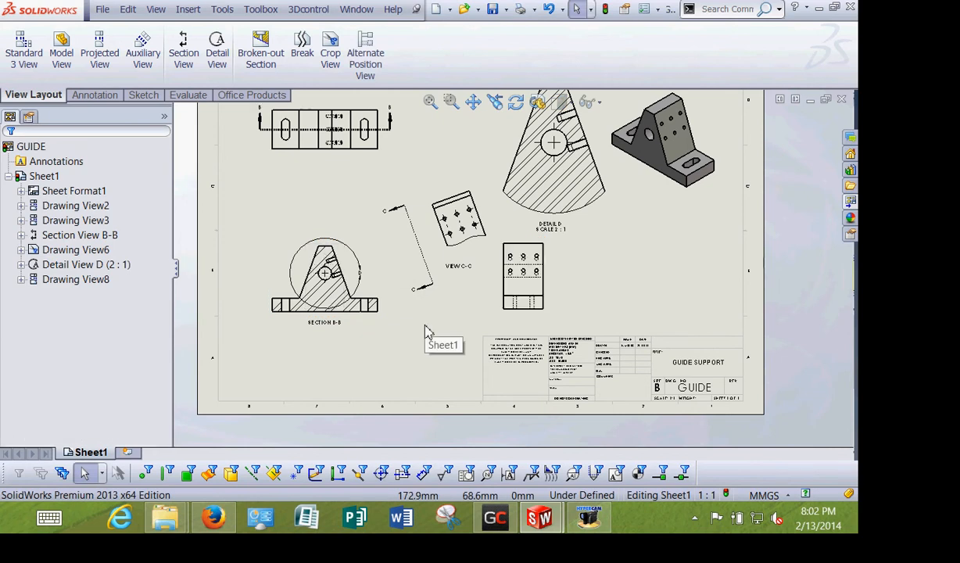
Align the side view horizontally by origin with section view B-B
left_click(552, 281)
right_click(550, 281)
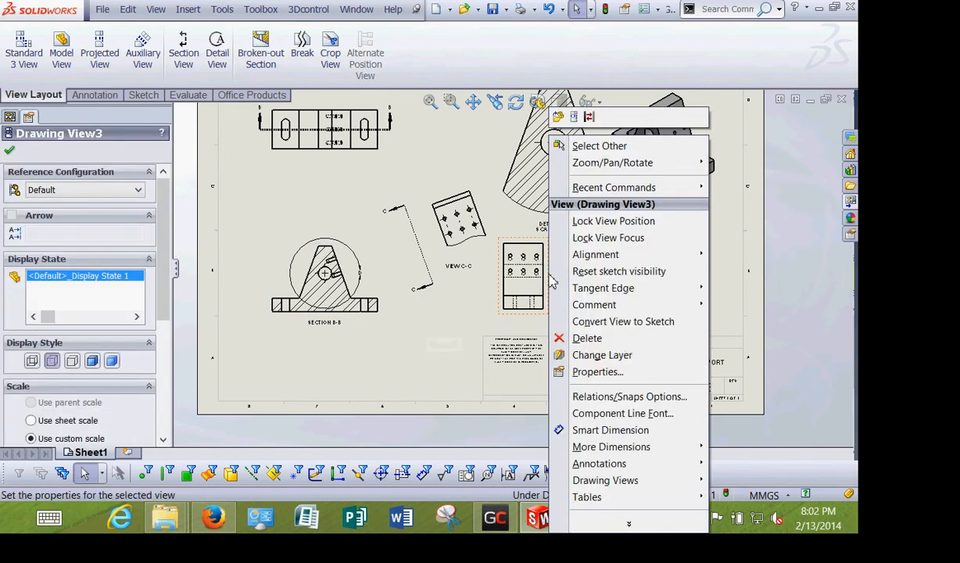
left_click(467, 254)
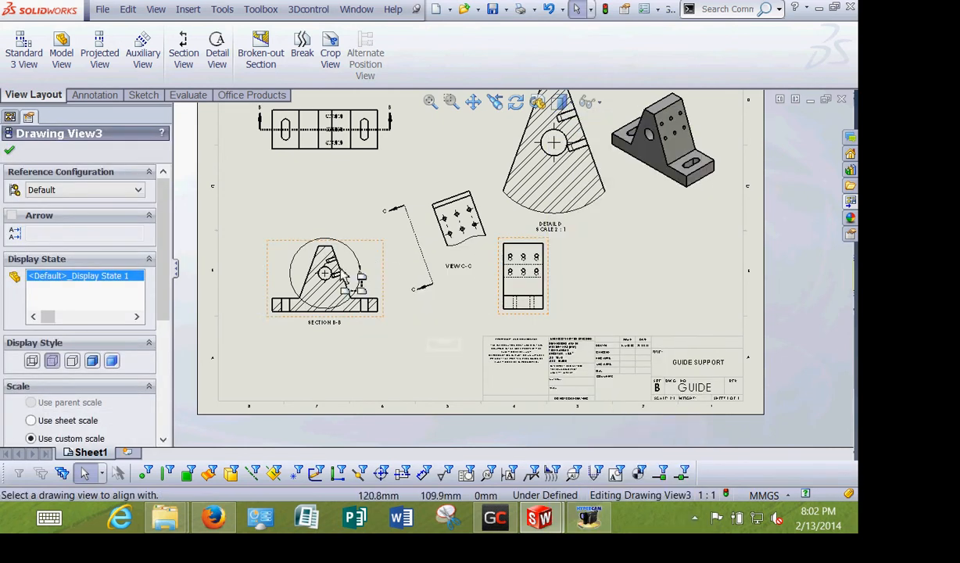
left_click(363, 274)
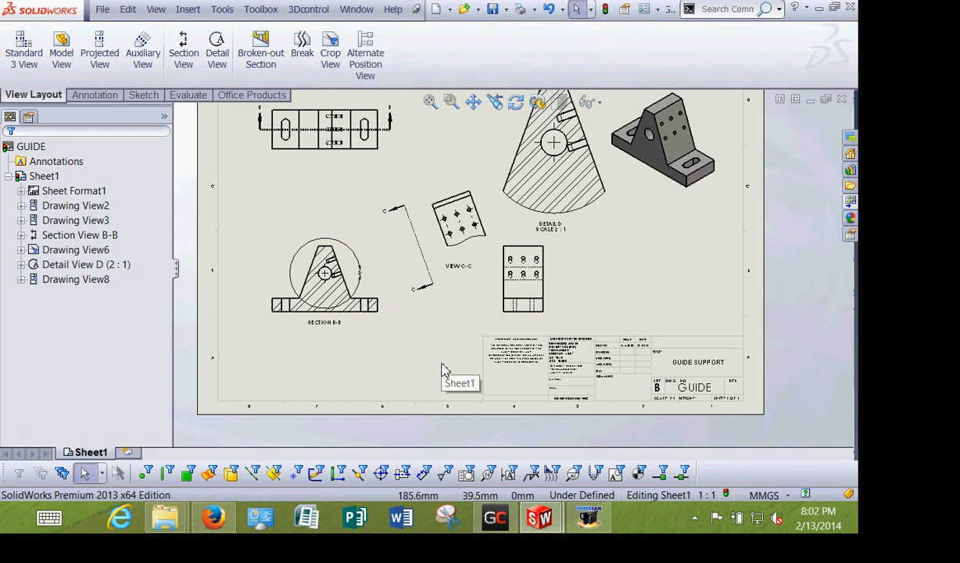
Dimension the overall length of the guide in the top view, placing the dimension below the view
left_click(93, 94)
left_click(27, 48)
scroll(320, 174, "down", 3)
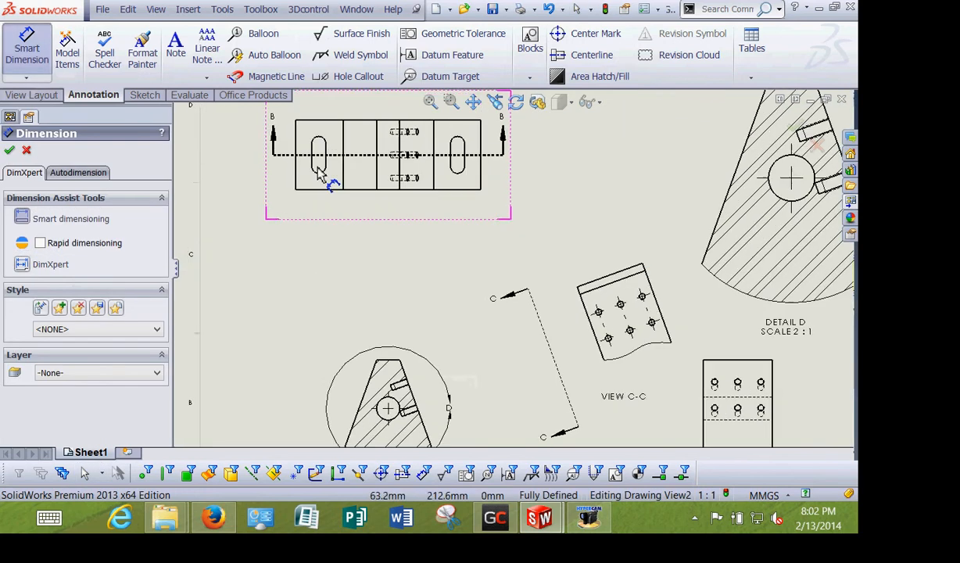
scroll(317, 188, "down", 1)
left_click(311, 205)
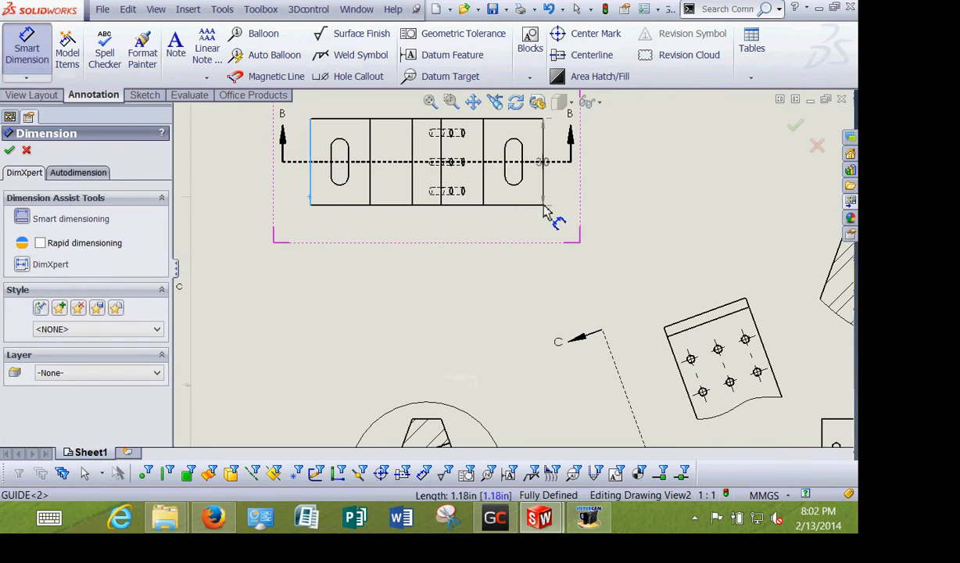
left_click(543, 210)
left_click(422, 263)
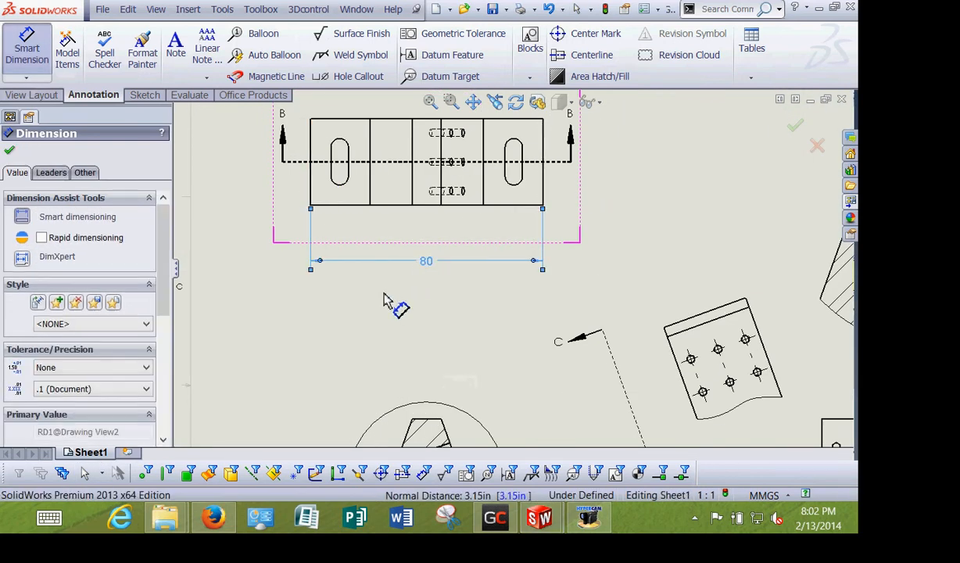
left_click(385, 296)
Dimension the overall height and width of the guide in the side view
middle_click_drag(460, 363, 274, 240)
left_click(584, 126)
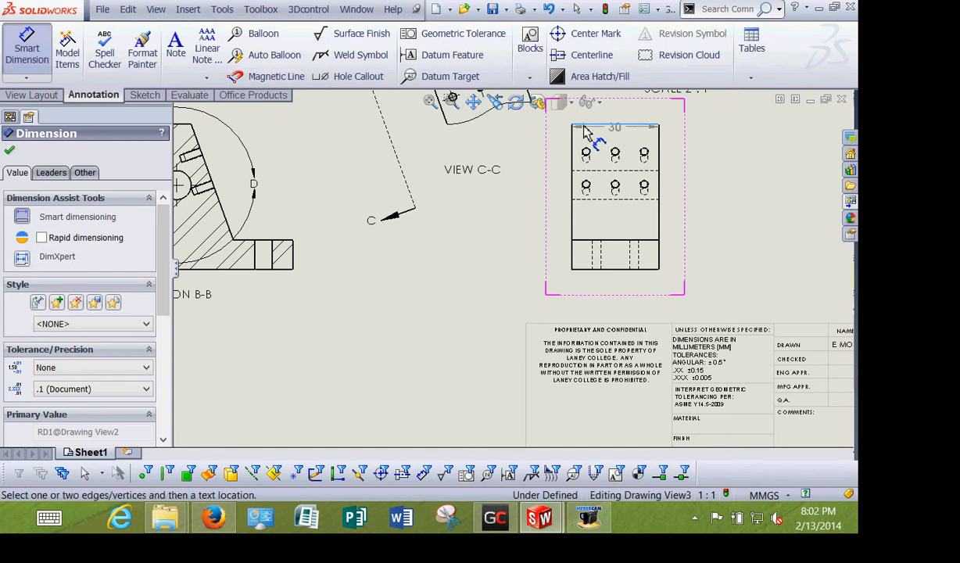
left_click(576, 269)
left_click(525, 258)
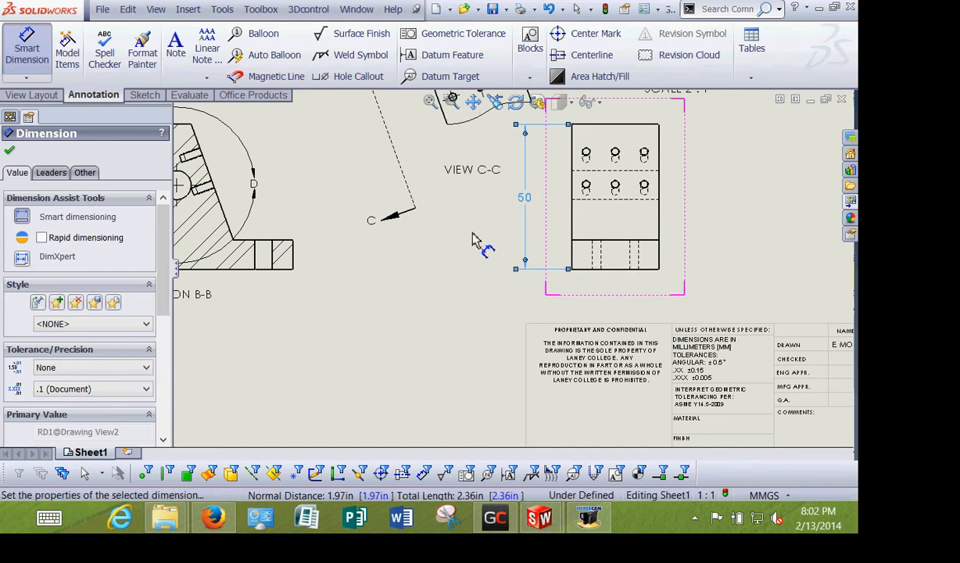
left_click(601, 125)
left_click(612, 104)
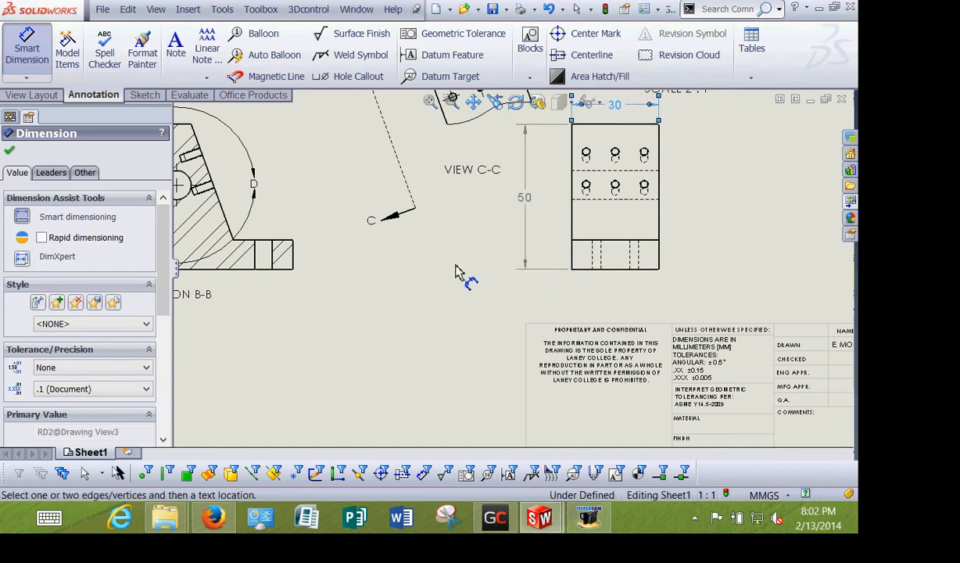
Dimension the base thickness at the right end of section view B-B
middle_click_drag(473, 276, 670, 323)
scroll(493, 302, "down", 2)
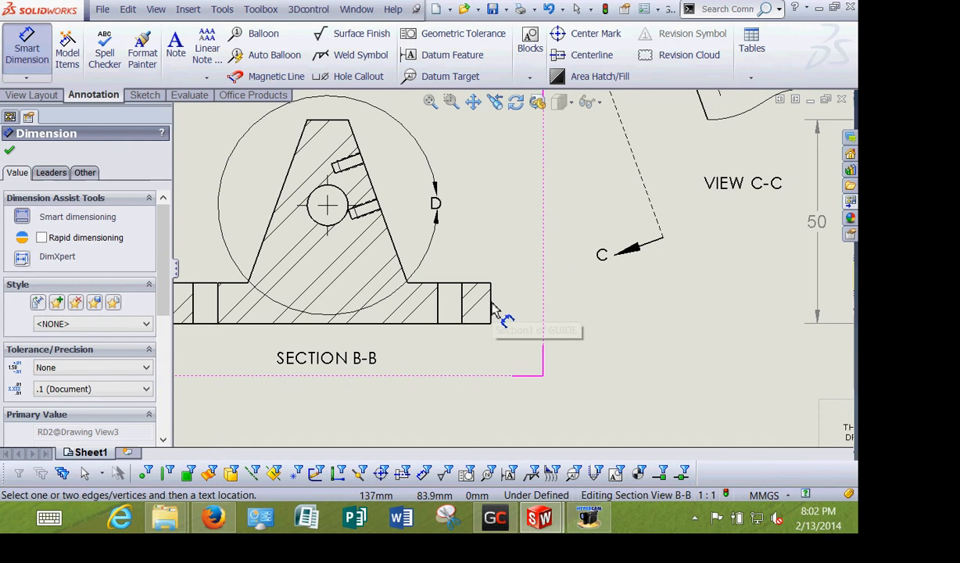
left_click(493, 309)
left_click(531, 304)
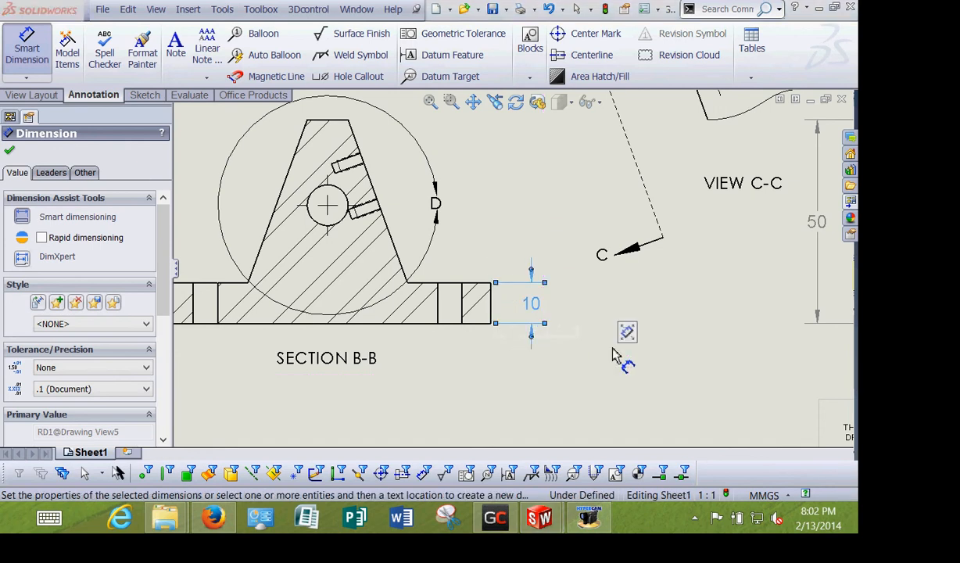
Locate the round hole in section view B-B with dimensions from the base's right end and its bottom edge
left_click(338, 225)
left_click(494, 313)
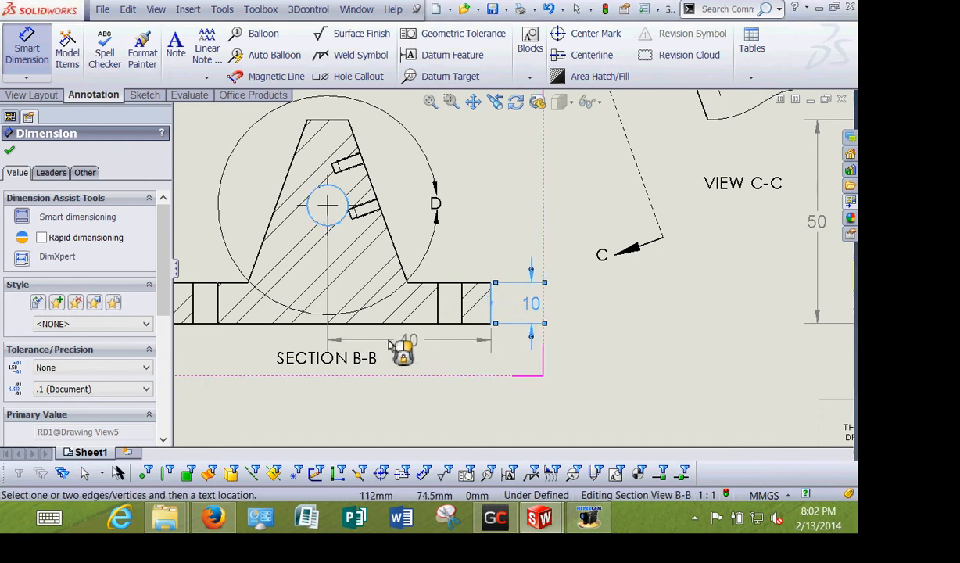
left_click(390, 345)
middle_click_drag(263, 350, 434, 381)
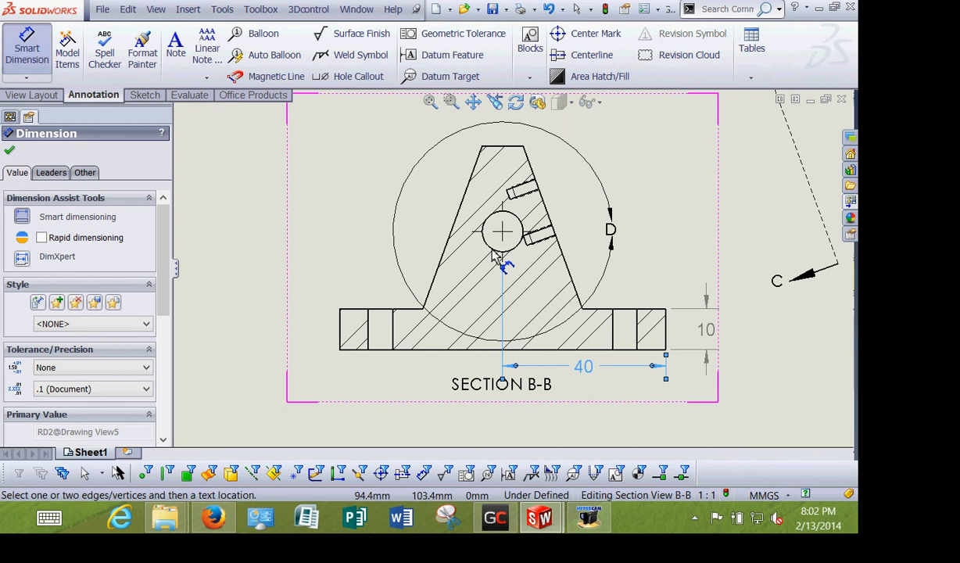
left_click(493, 252)
left_click(425, 349)
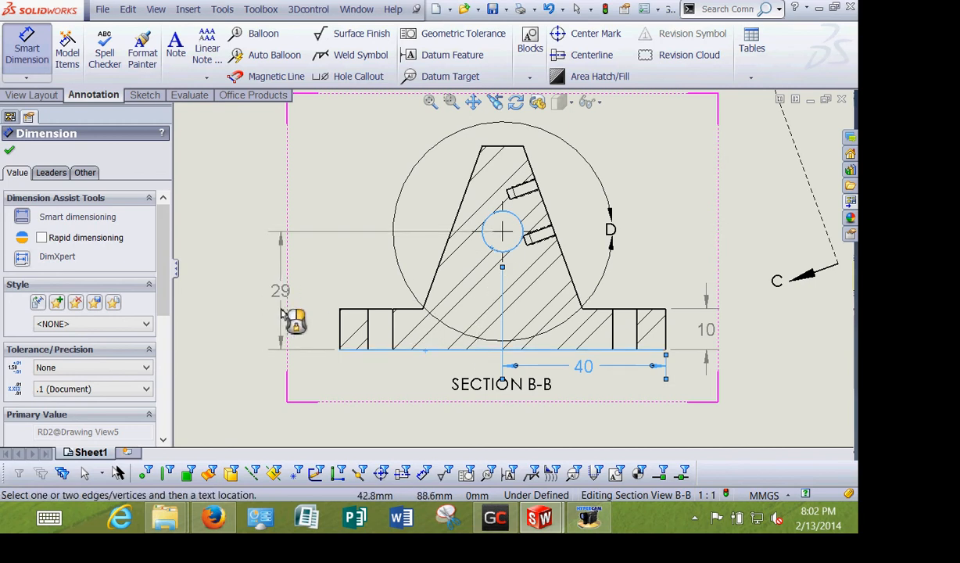
left_click(282, 312)
Dimension the angle between the right sloped face and the base's top edge in section view B-B
left_click(566, 275)
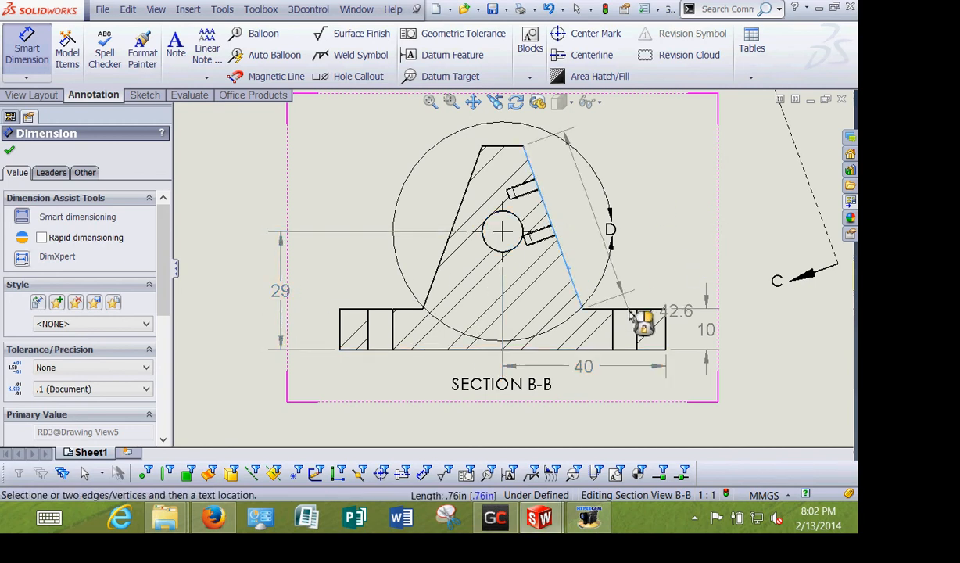
left_click(628, 310)
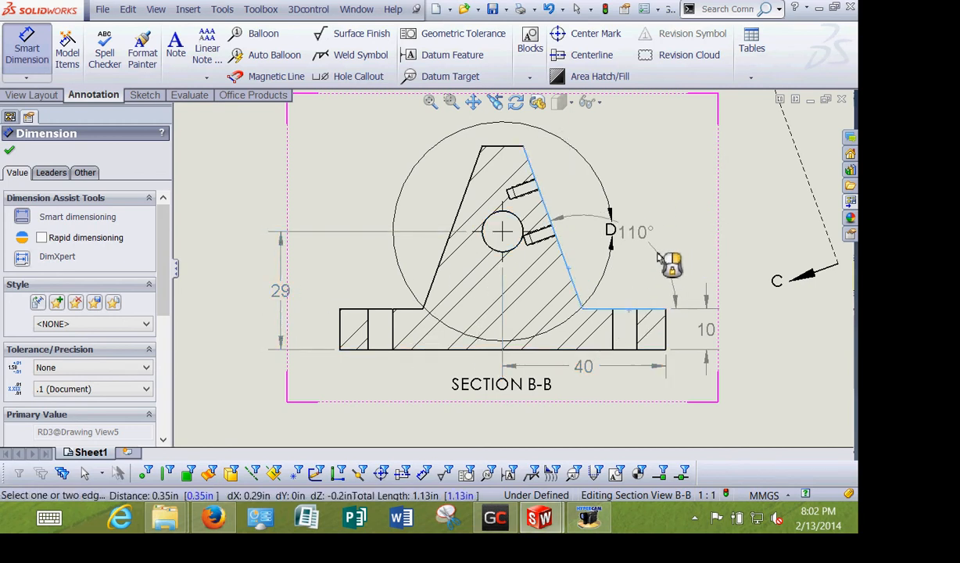
left_click(677, 252)
left_click(9, 150)
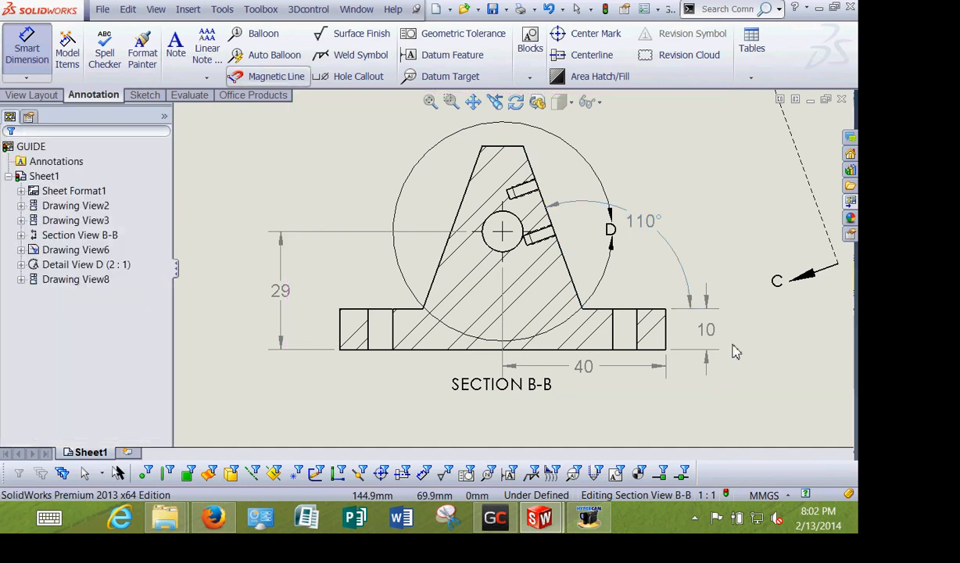
Move the section B-B label below the horizontal dimension and the detail letter D up along its circle, clear of the angle dimension
left_click_drag(504, 386, 504, 413)
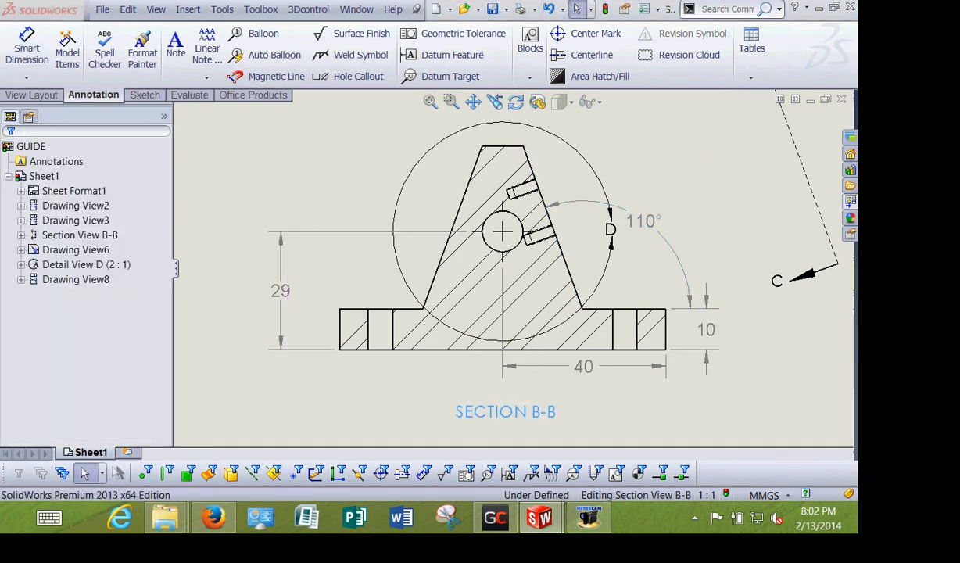
left_click_drag(612, 234, 588, 159)
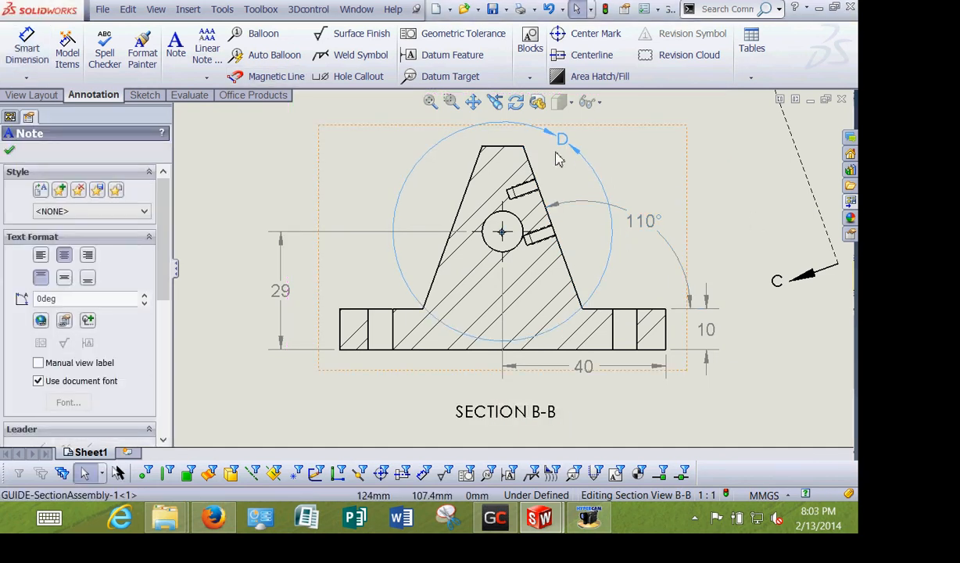
left_click(734, 232)
Add single slot center marks to both slots in the top view
scroll(727, 223, "up", 2)
middle_click_drag(648, 268, 611, 493)
scroll(574, 156, "down", 4)
middle_click_drag(439, 271, 591, 296)
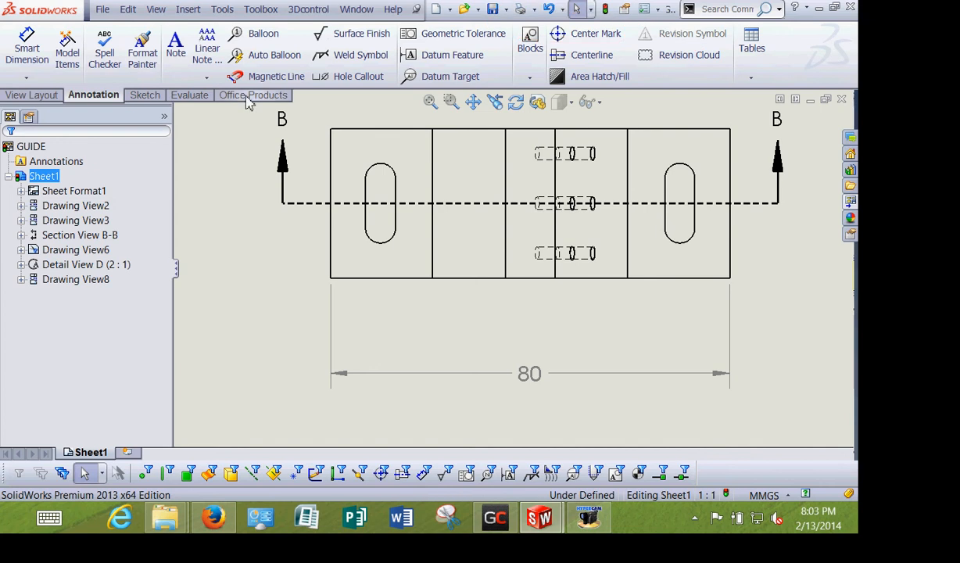
left_click(580, 33)
left_click(381, 174)
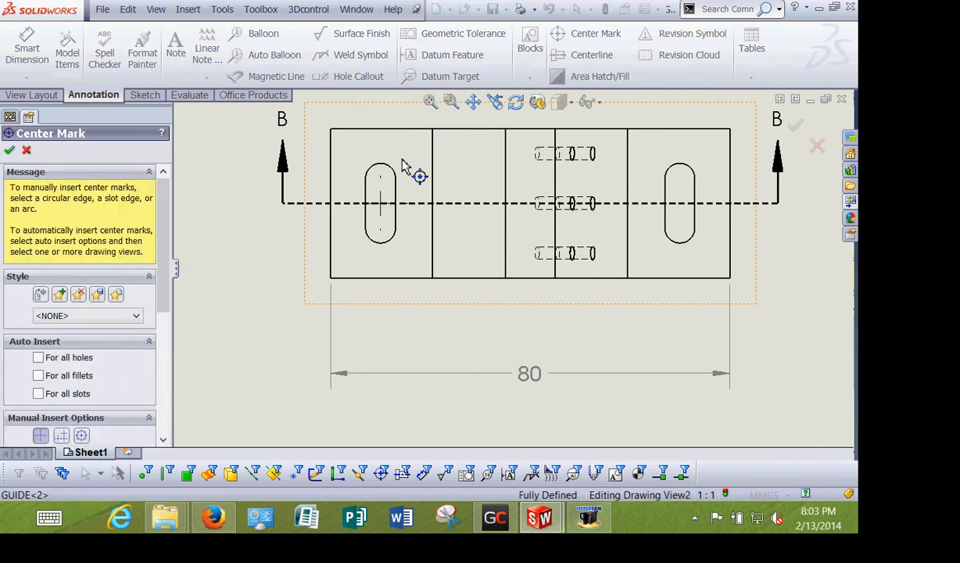
left_click(681, 176)
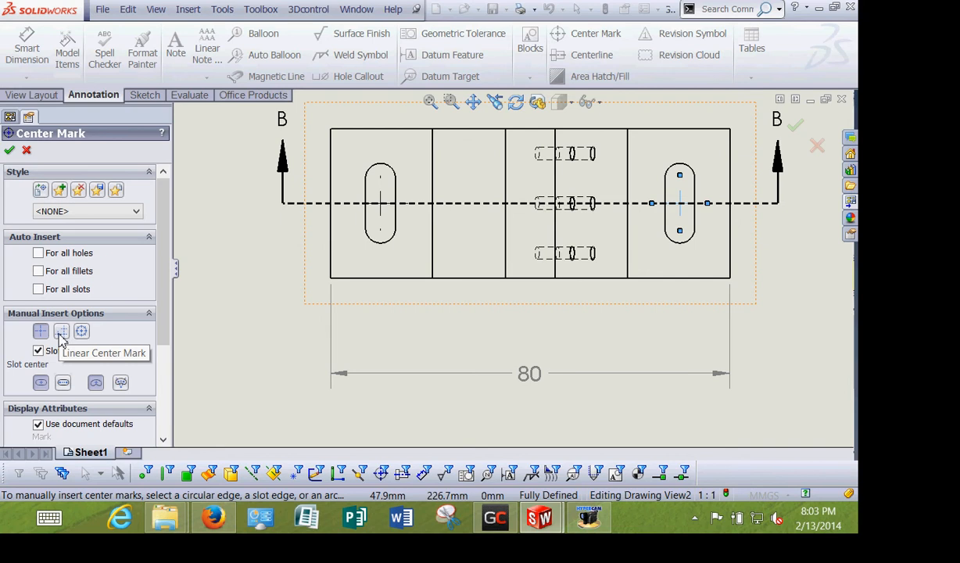
Add linear center marks to both end arcs of each slot in the top view, with connection lines and slot center mark turned off
left_click(61, 331)
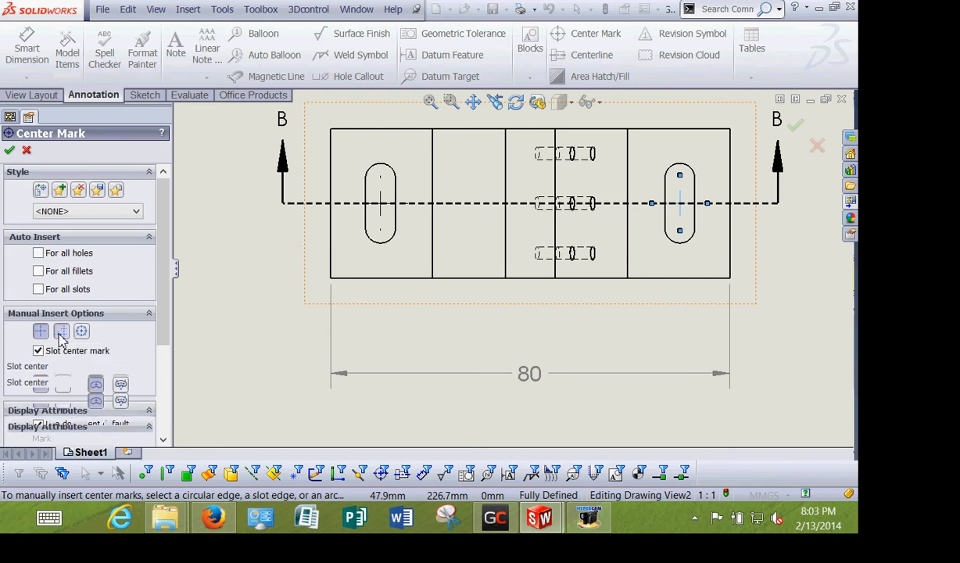
left_click(374, 169)
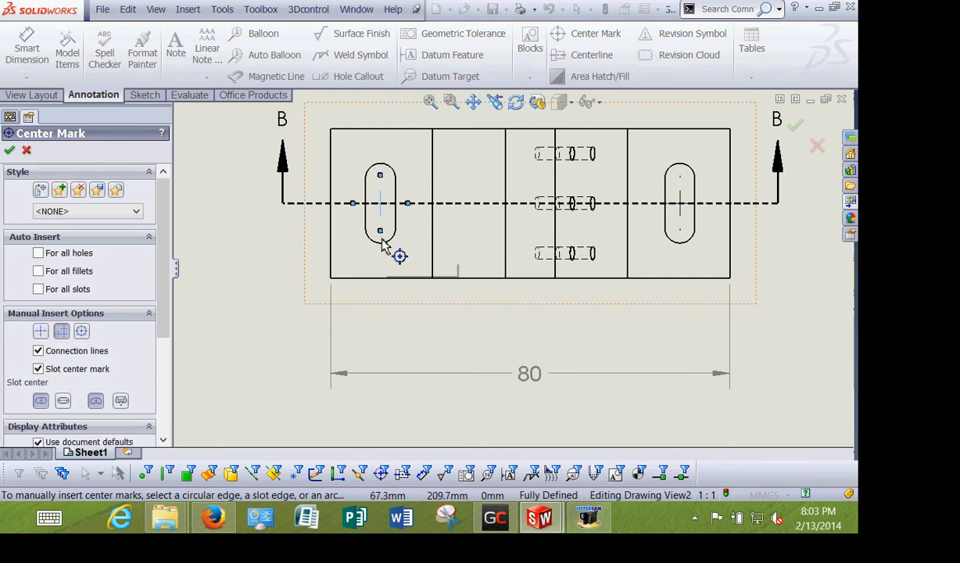
left_click(39, 369)
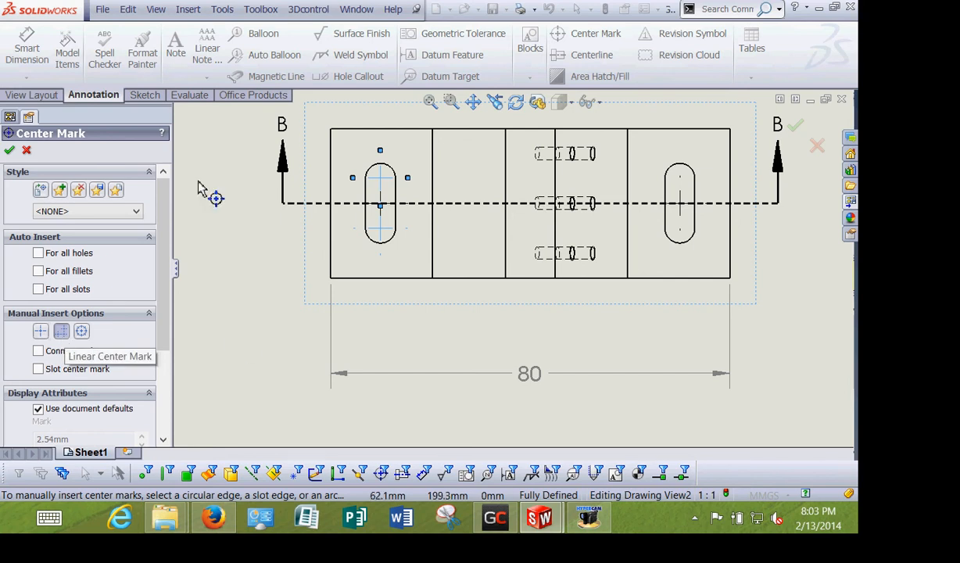
left_click(693, 182)
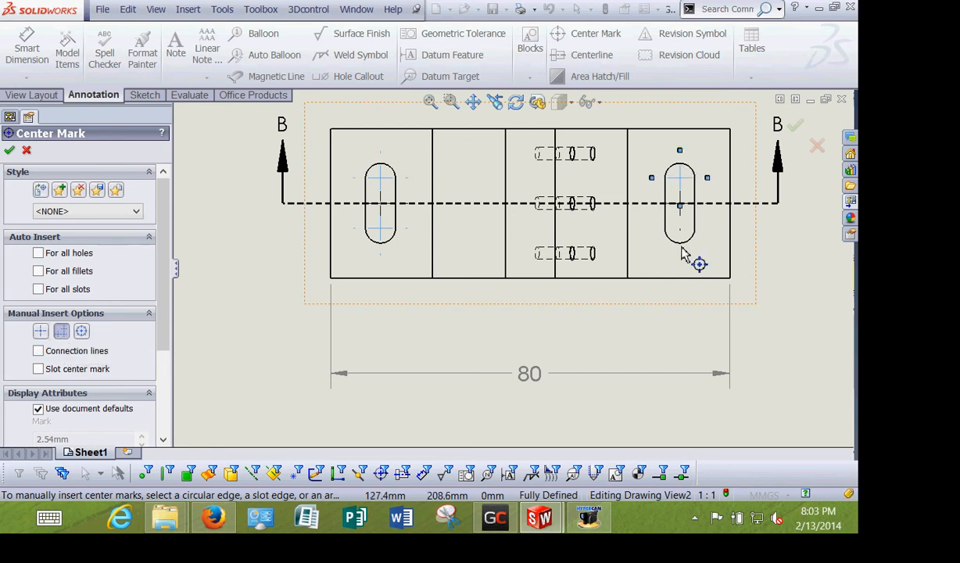
left_click(681, 247)
left_click(10, 150)
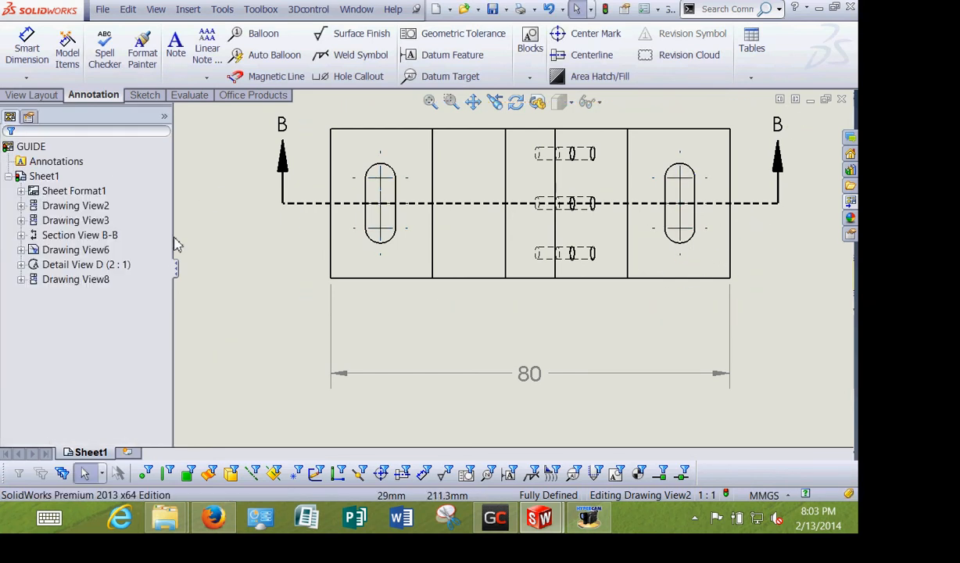
Dimension the horizontal distance from the base's left edge to the left slot's centre, placing it above the overall length in the top view
left_click(26, 49)
left_click(332, 258)
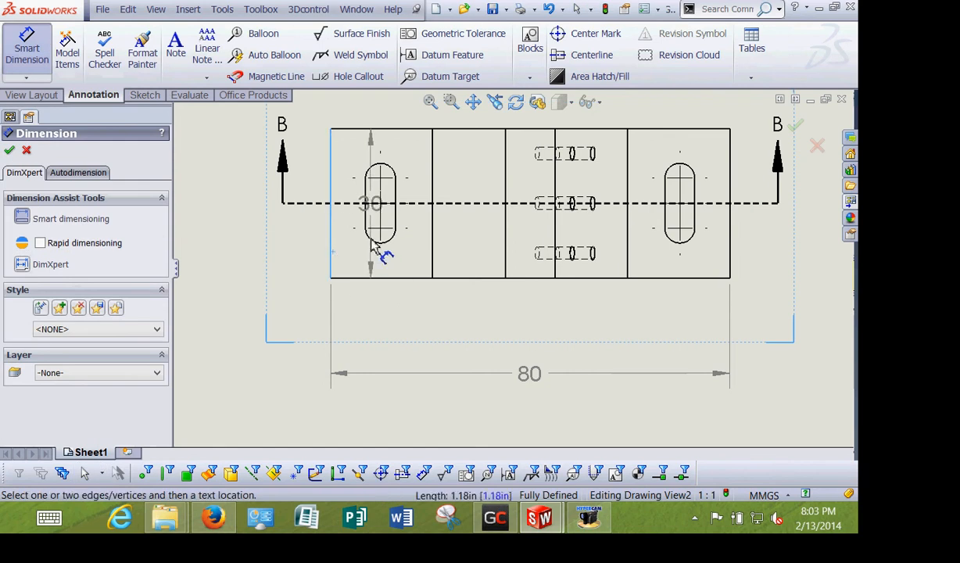
left_click(380, 235)
left_click(356, 321)
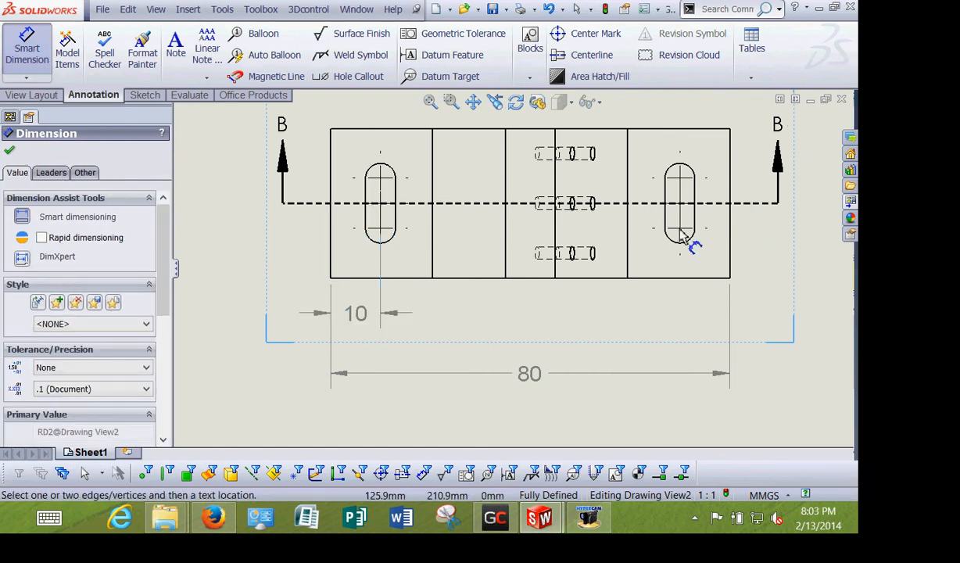
Dimension the radius of the right slot's lower arc in the top view
left_click(679, 241)
left_click(738, 252)
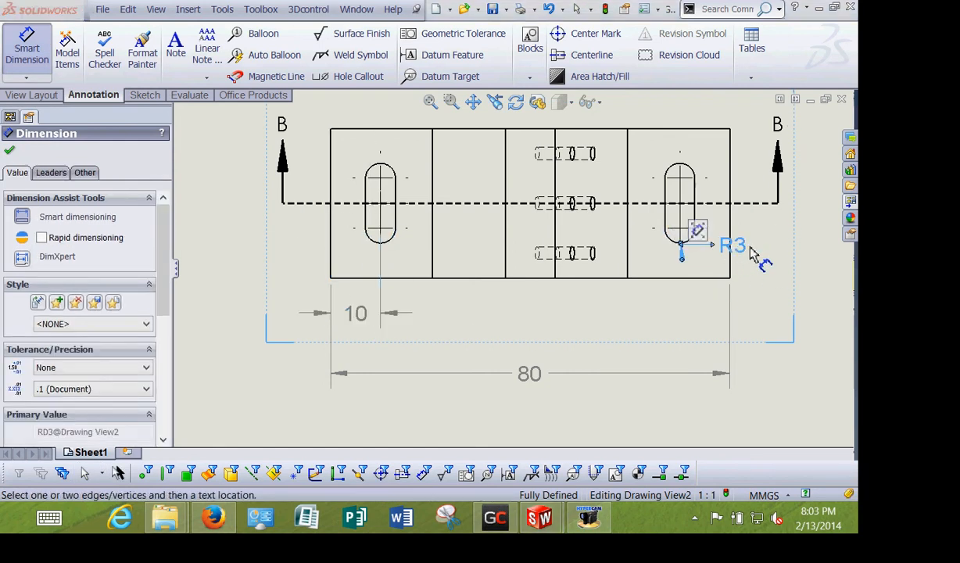
key("Escape")
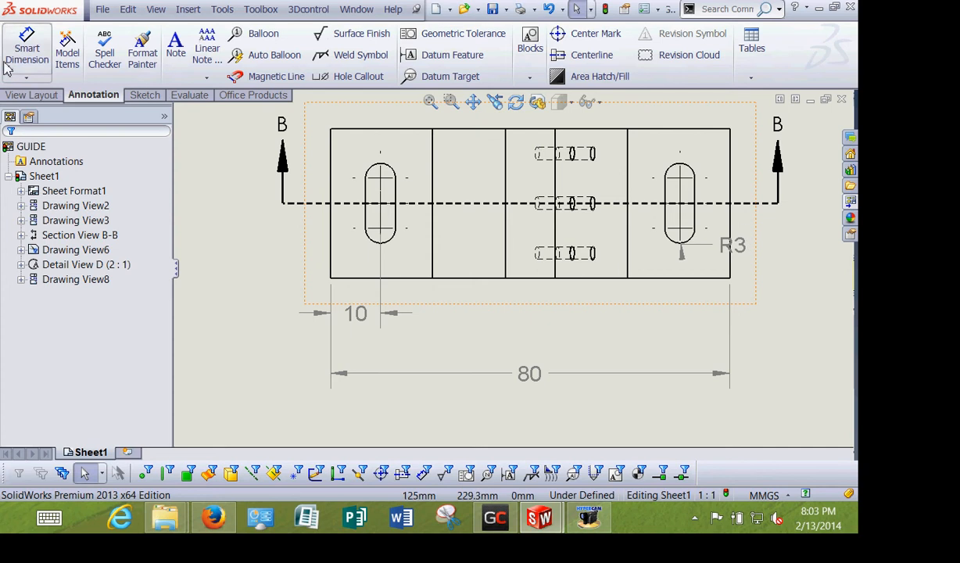
Dimension the right slot's centre from the base's right edge, in line with the left slot's dimension, and delete the right slot's radius dimension
left_click(7, 61)
left_click(730, 225)
left_click(680, 239)
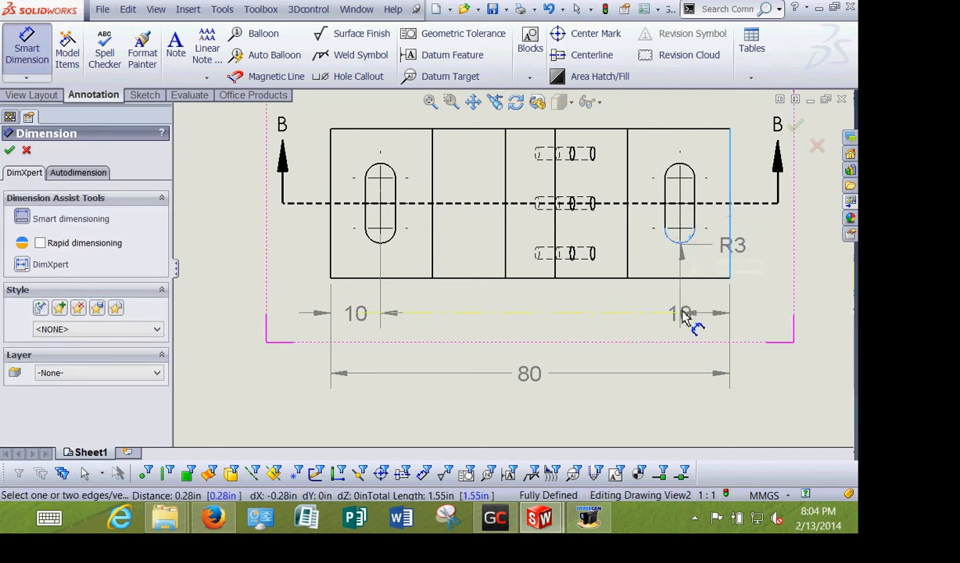
left_click(701, 314)
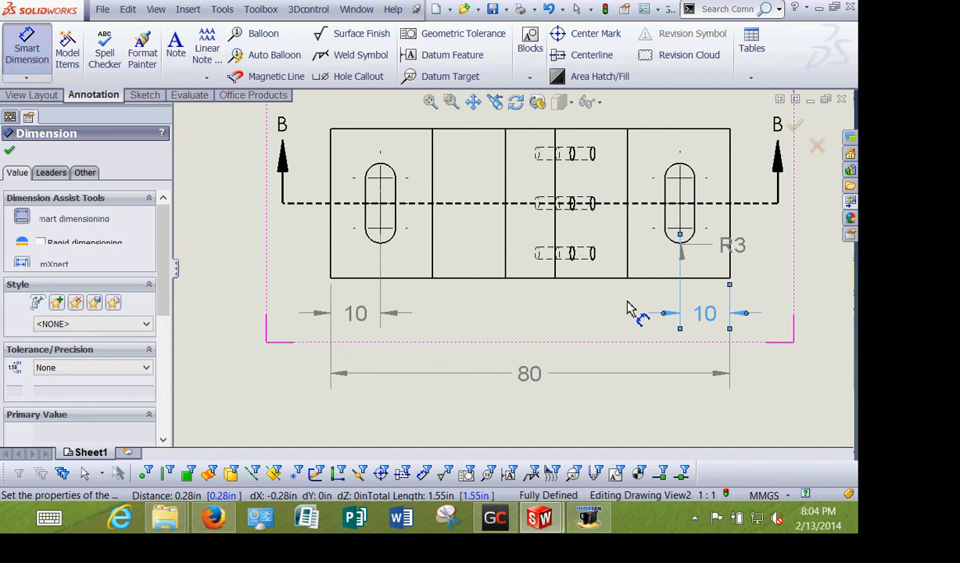
right_click(773, 267)
left_click(727, 332)
left_click(738, 247)
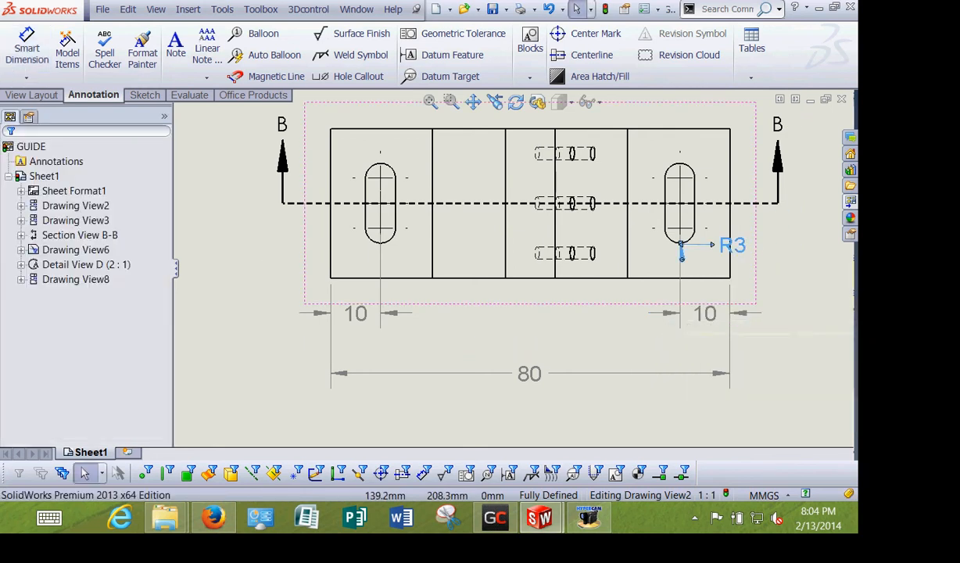
key("Delete")
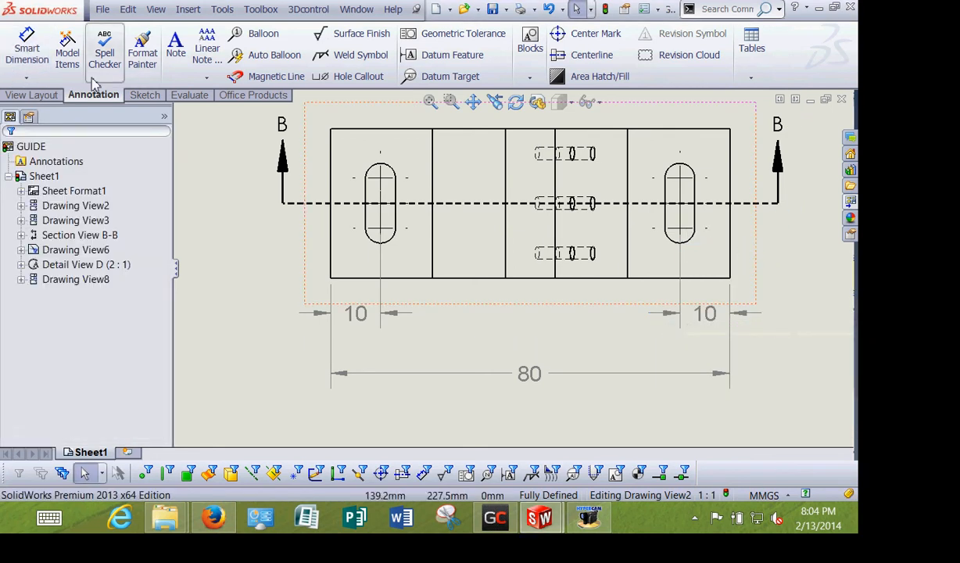
Dimension the vertical distance from the base's bottom edge to the left slot's lower arc centre, placing it left of the top view
left_click(26, 46)
left_click(360, 277)
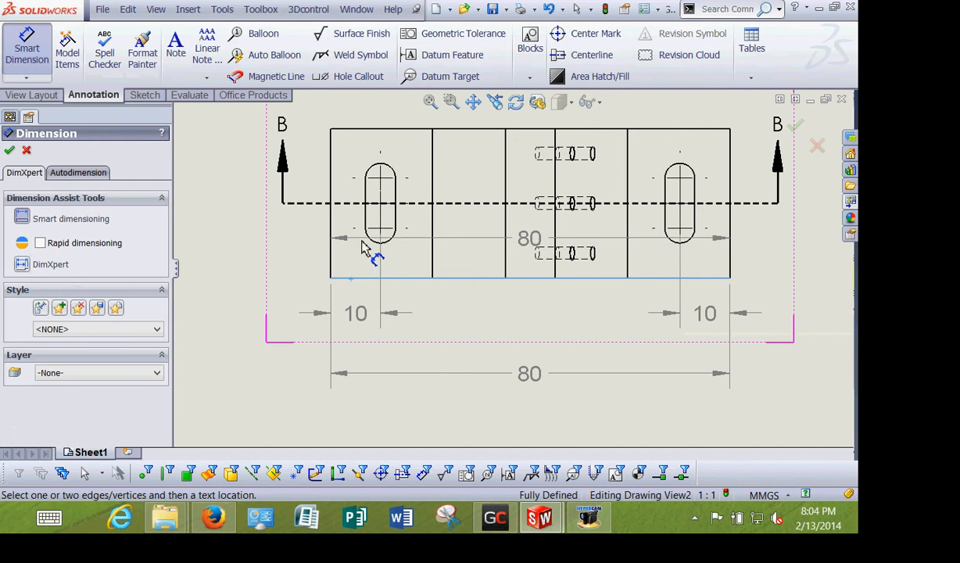
left_click(380, 239)
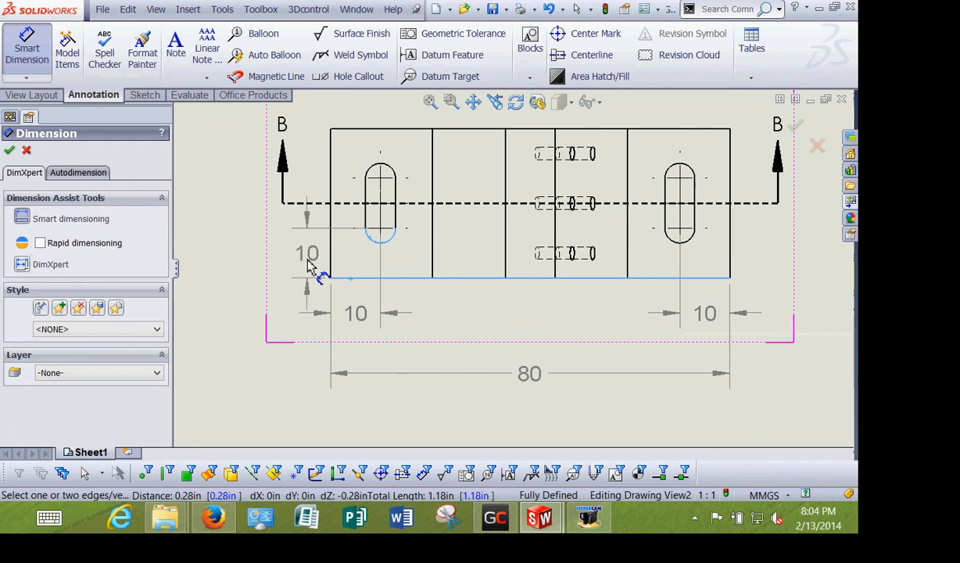
left_click(312, 270)
left_click(631, 114)
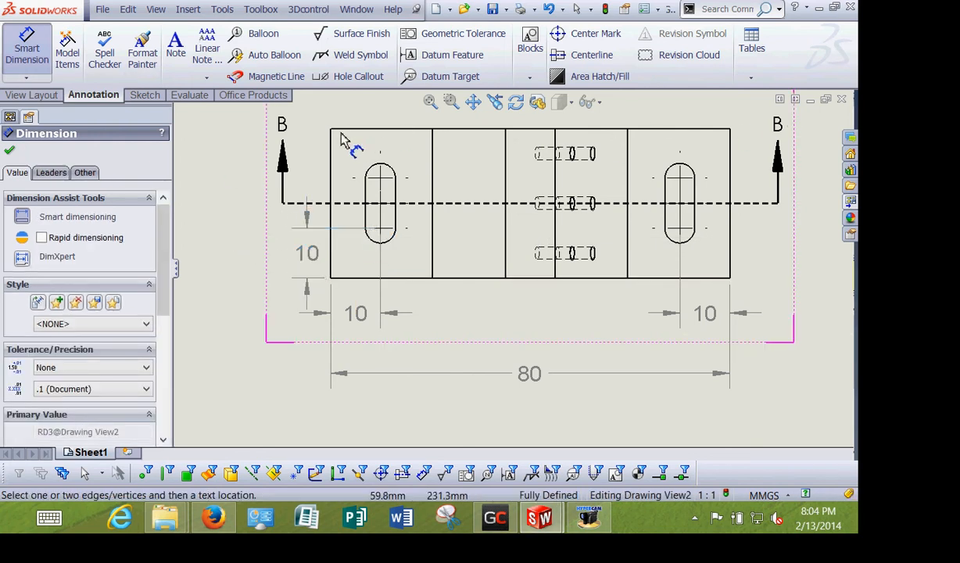
Dimension the distance between the right slot's upper and lower arc centres, placing it right of the top view
left_click(681, 167)
left_click(680, 241)
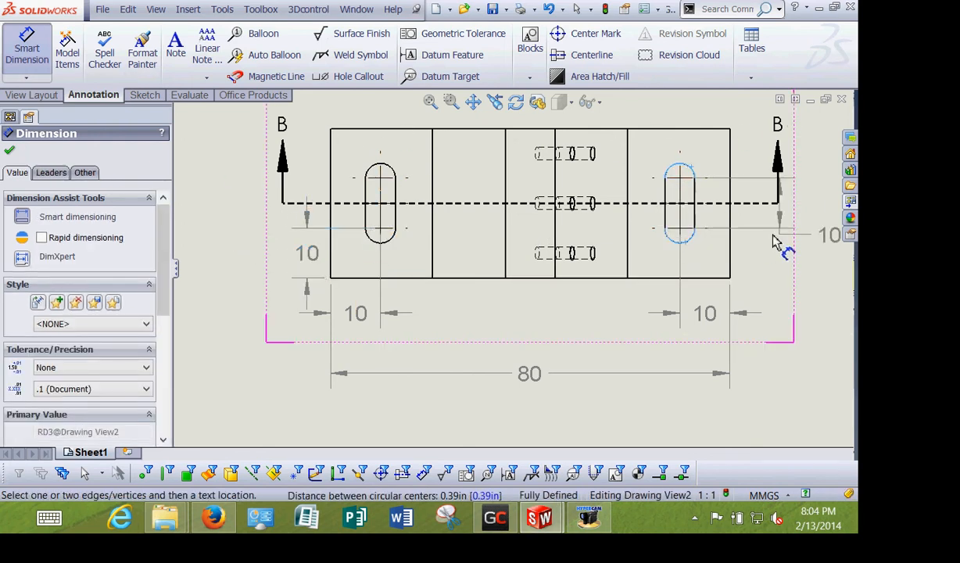
left_click(750, 252)
left_click(615, 326)
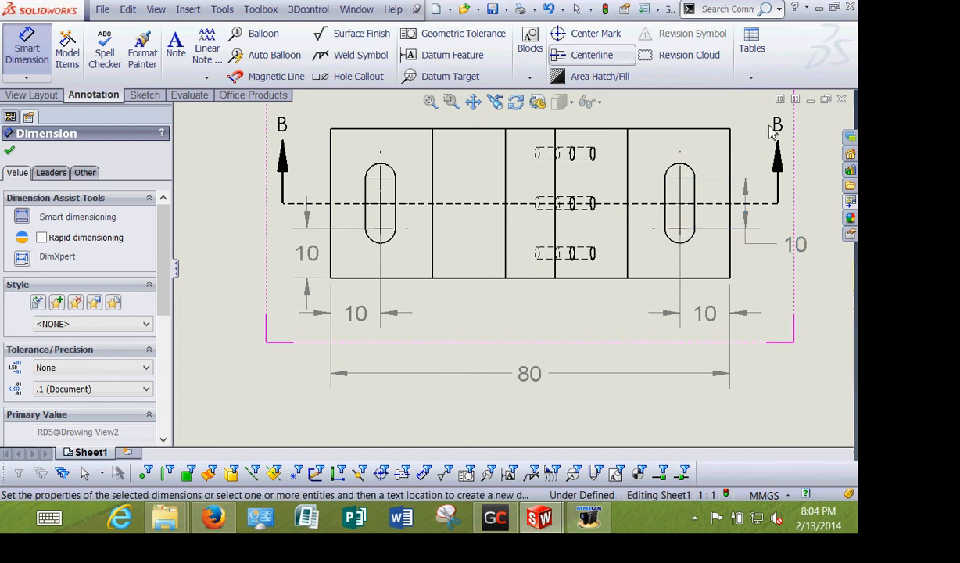
Dimension the radius of the left slot's upper arc above section arrow B and prefix its text with 4X
left_click(372, 176)
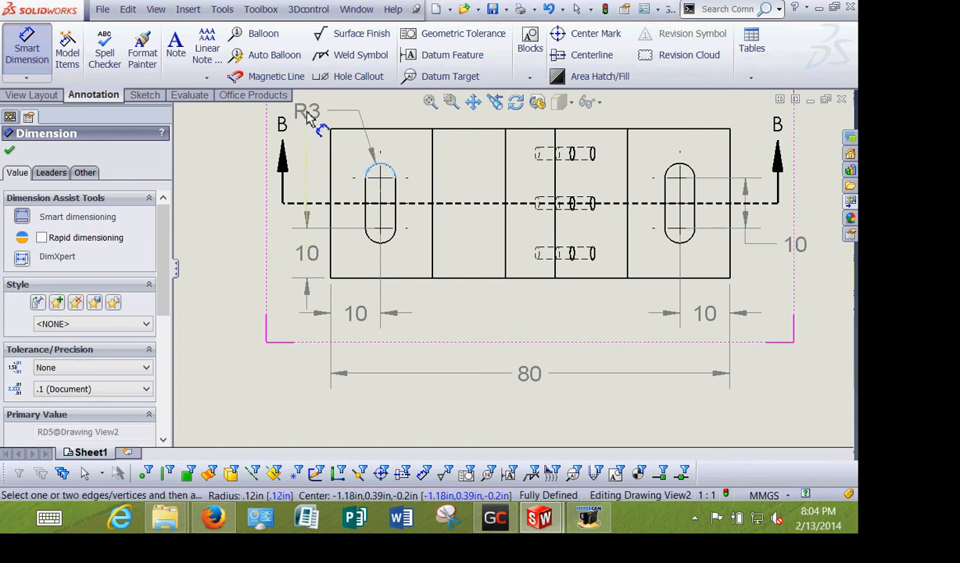
middle_click_drag(338, 125, 467, 185)
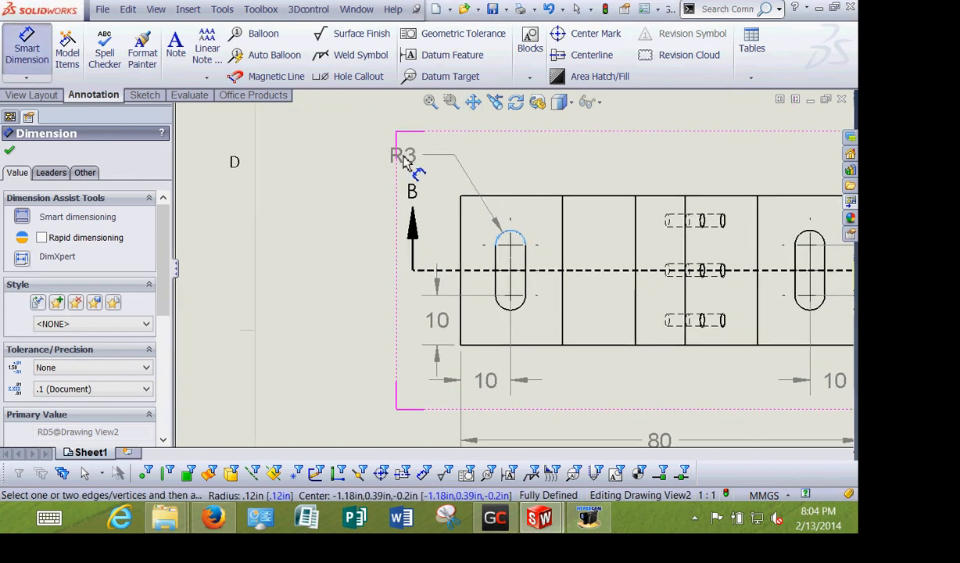
left_click(391, 154)
scroll(28, 312, "down", 5)
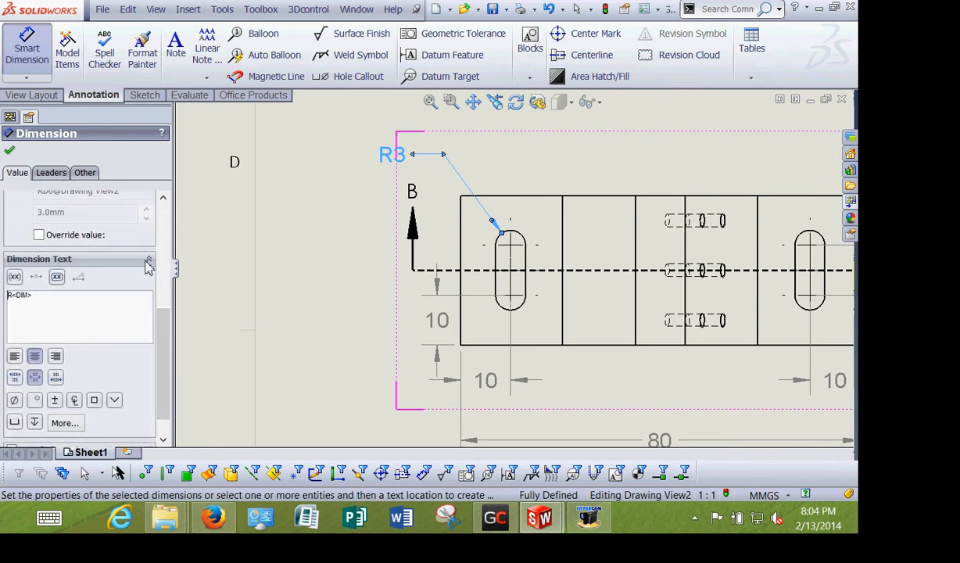
type("4X")
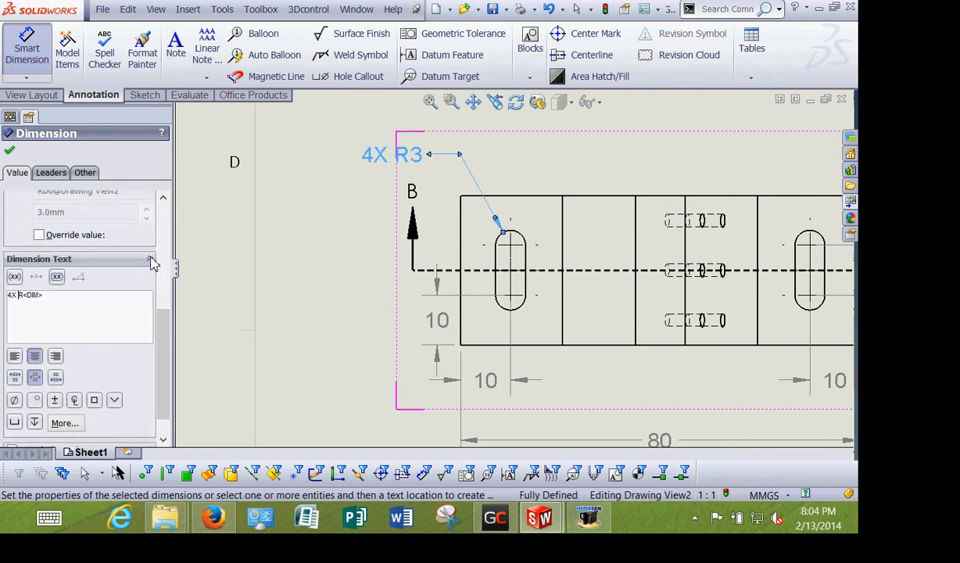
left_click(7, 155)
left_click(316, 243)
Add a hole callout to the upper-right tapped hole in view C-C and place its text right of the view
scroll(324, 252, "up", 3)
middle_click_drag(420, 331, 209, 137)
middle_click_drag(553, 268, 296, 279)
scroll(484, 322, "down", 3)
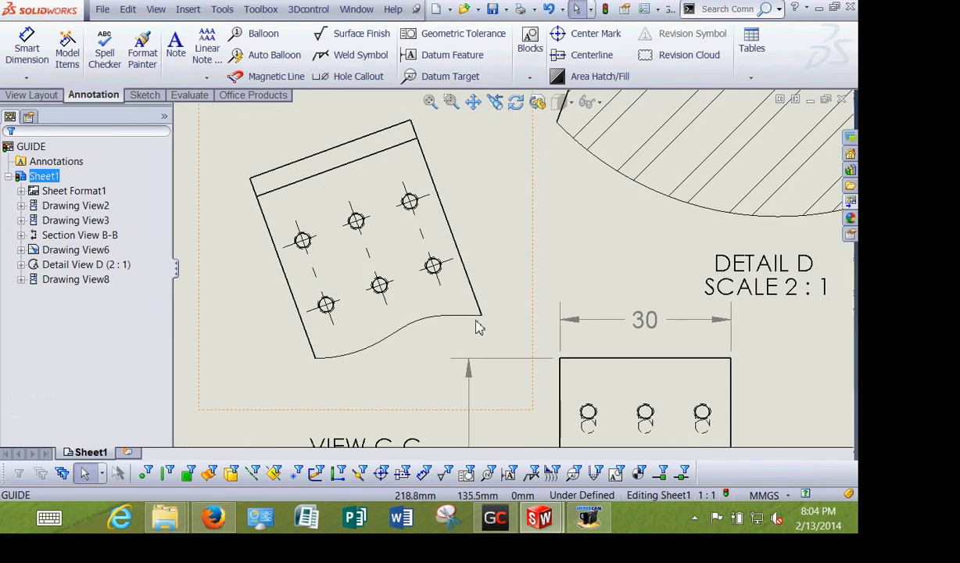
left_click(348, 76)
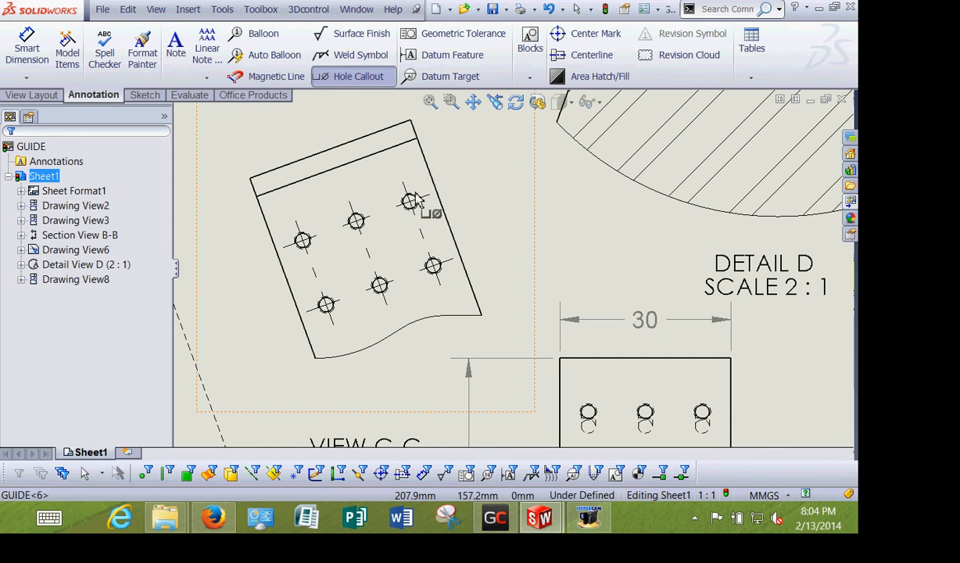
left_click(547, 205)
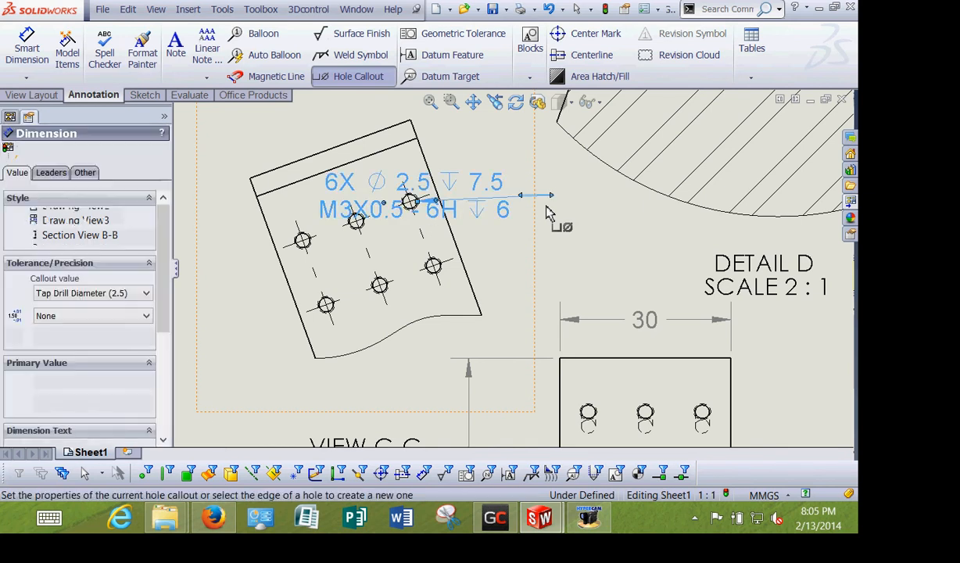
right_click(516, 239)
left_click(8, 154)
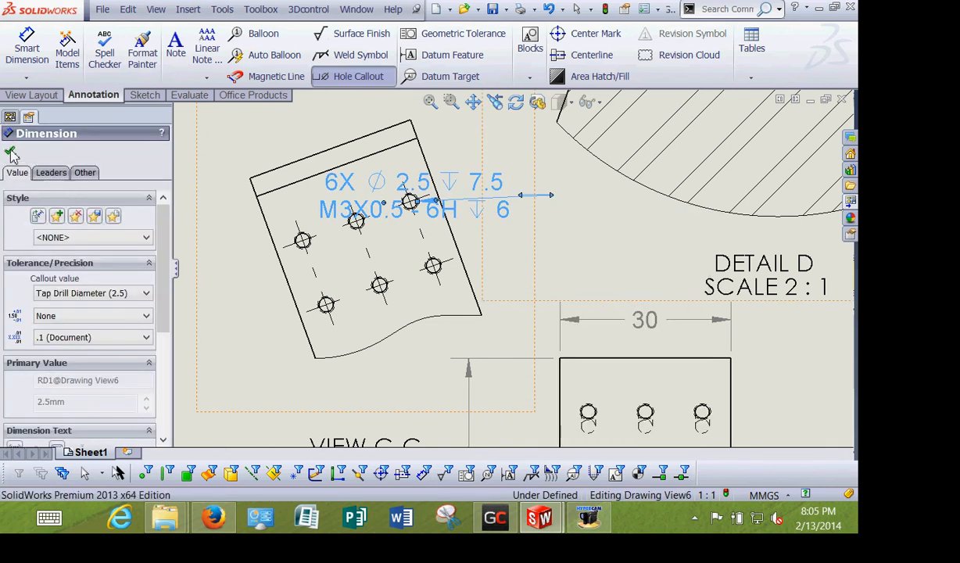
left_click_drag(478, 195, 483, 184)
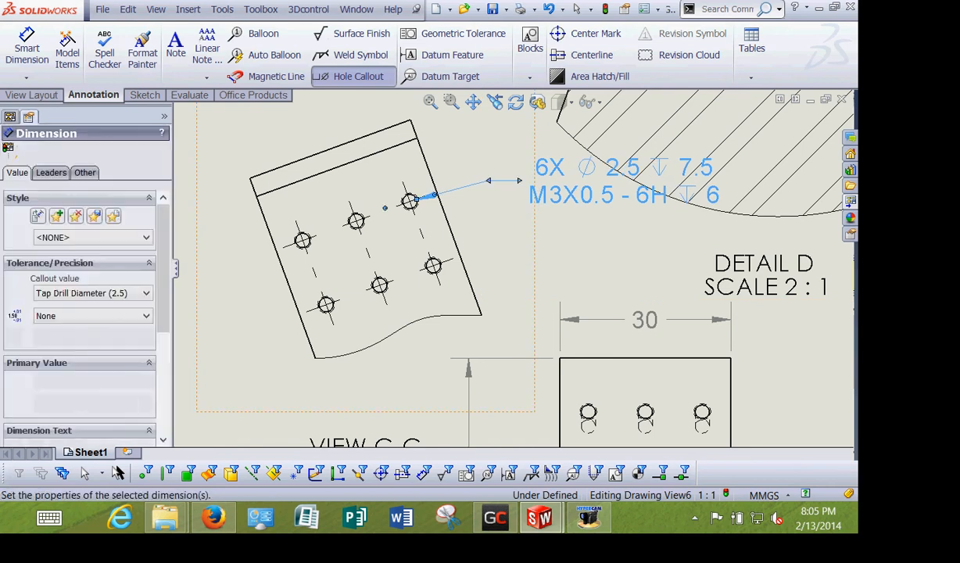
left_click(358, 77)
Move detail view D down and to the right, beside the side view and clear of the hole callout
left_click(255, 154)
scroll(552, 176, "up", 7)
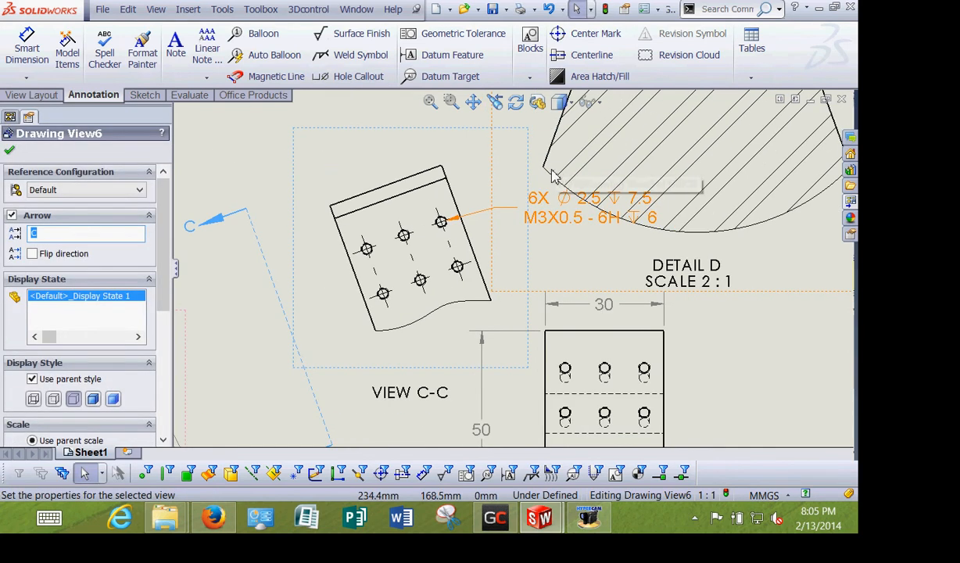
left_click_drag(648, 275, 720, 396)
left_click(484, 142)
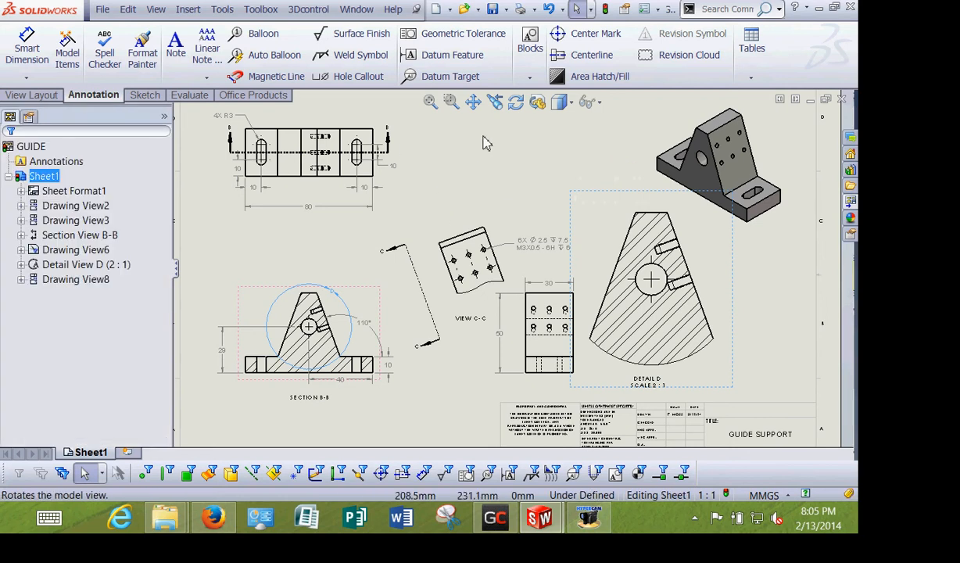
Move the hole callout of view C-C higher, to the upper right of the view
scroll(536, 267, "down", 4)
left_click(502, 185)
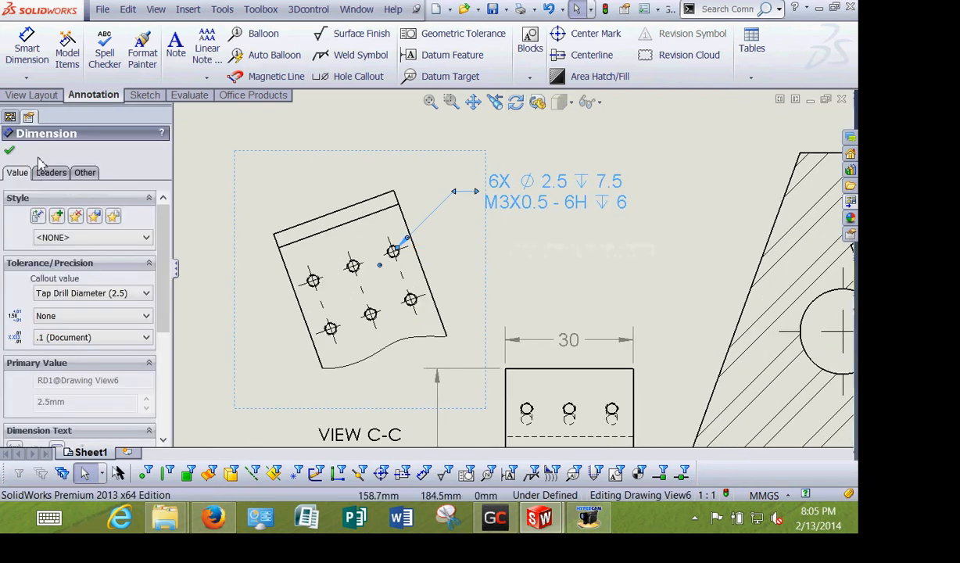
left_click(10, 151)
Dimension the distance from the top edge of view C-C to the upper-left hole's centre, placing it left of the view
left_click(27, 47)
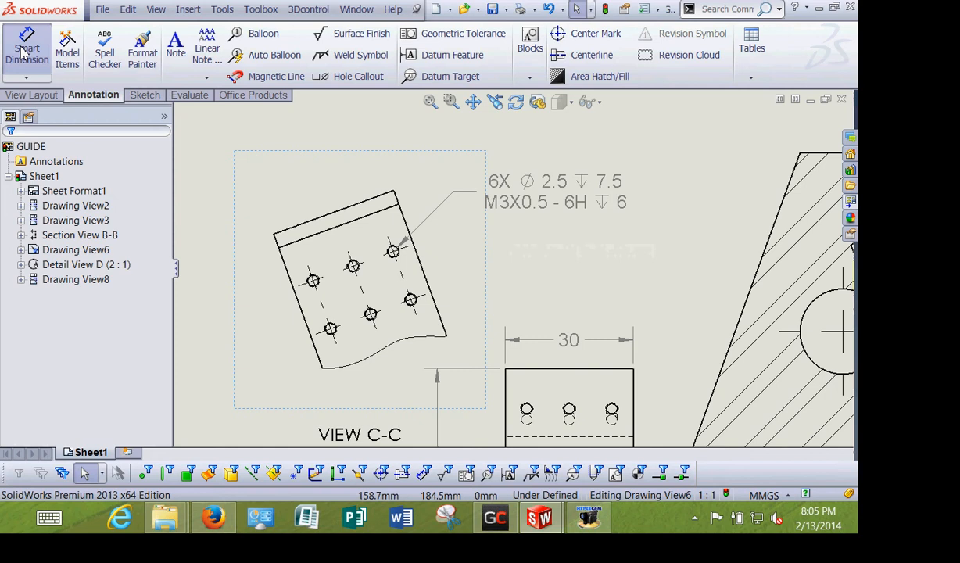
left_click(282, 236)
scroll(328, 293, "down", 3)
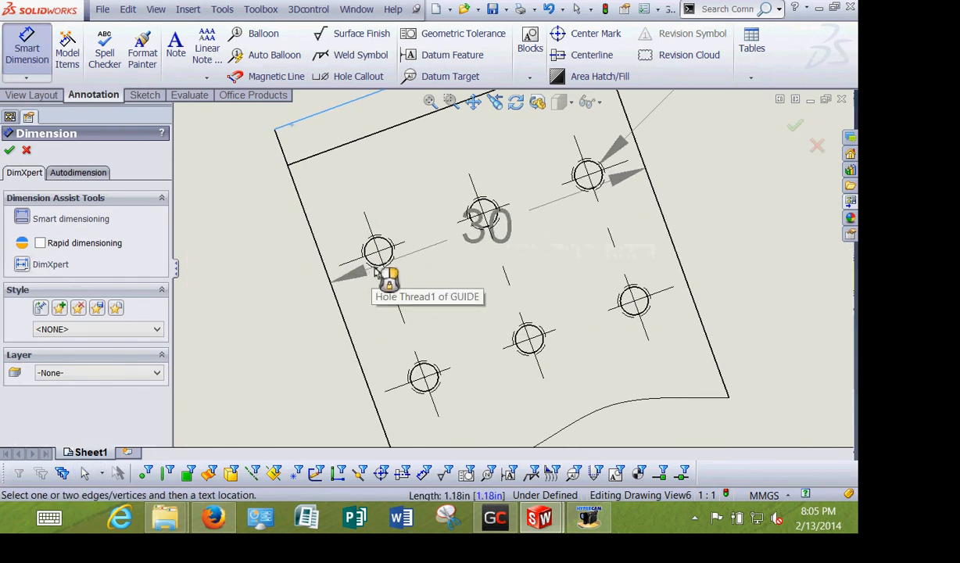
left_click(375, 268)
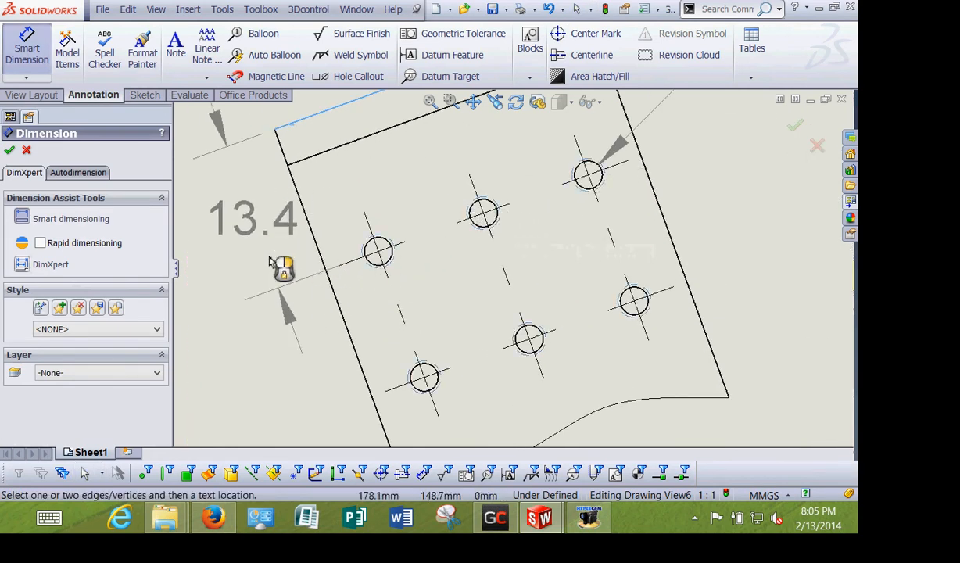
left_click(322, 335)
Dimension the spacing between the two hole rows in view C-C using the right-hand holes, placing it right of the view
middle_click_drag(290, 334, 329, 280)
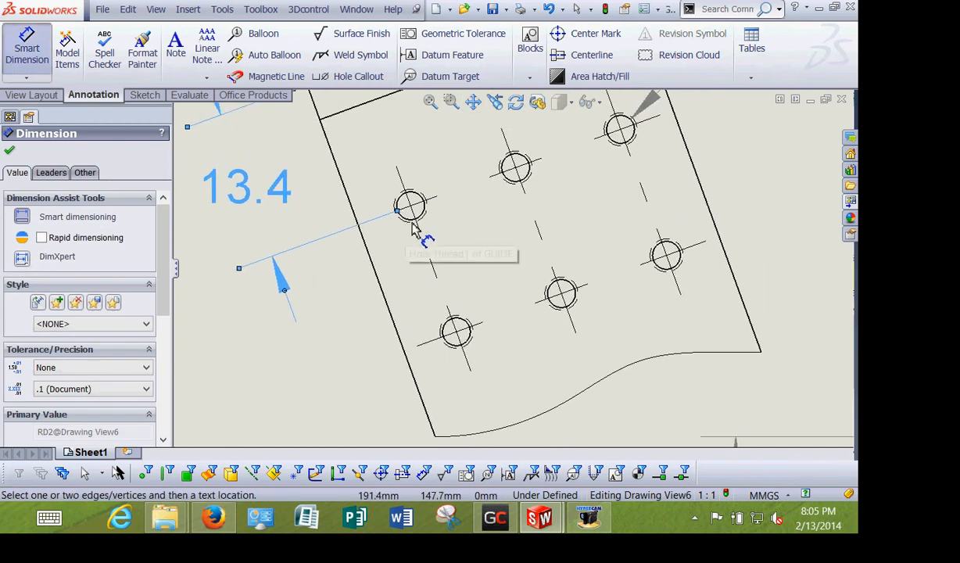
left_click(698, 260)
left_click(621, 127)
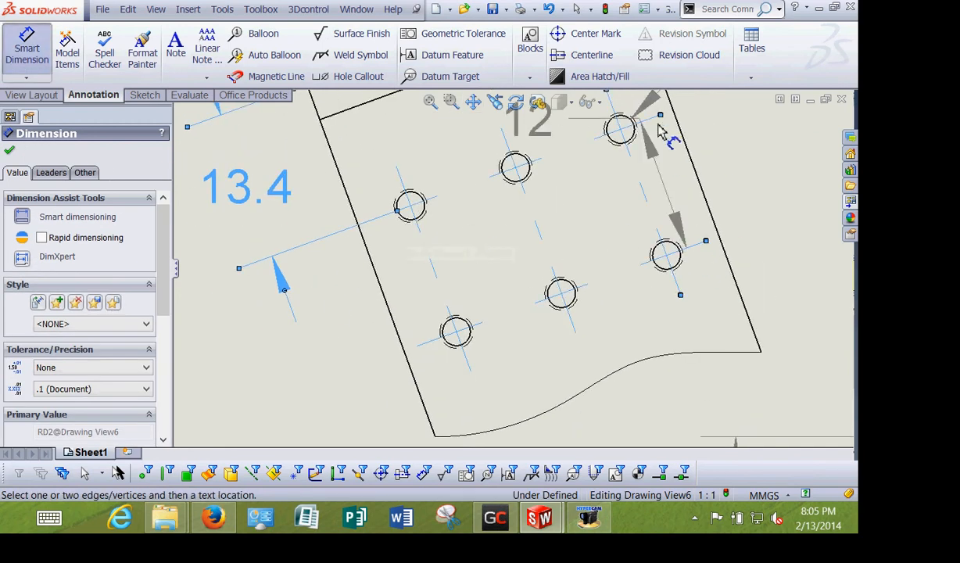
scroll(697, 295, "up", 3)
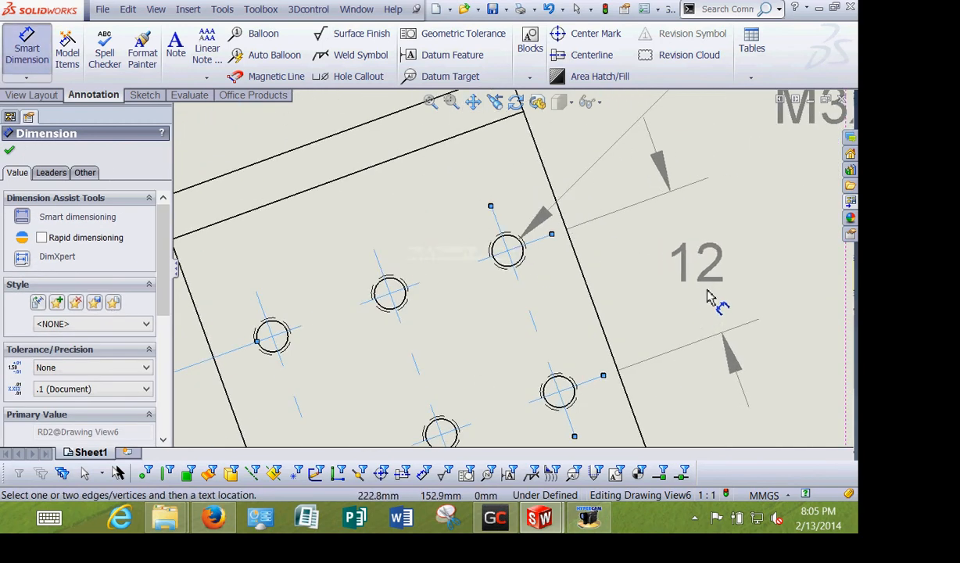
middle_click_drag(422, 360, 602, 239)
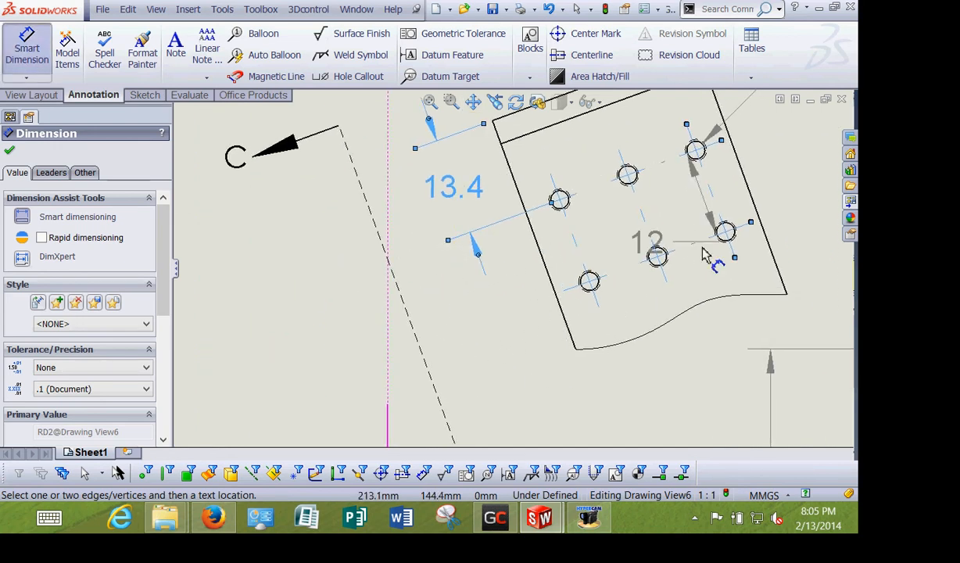
middle_click_drag(792, 202, 527, 326)
left_click(533, 314)
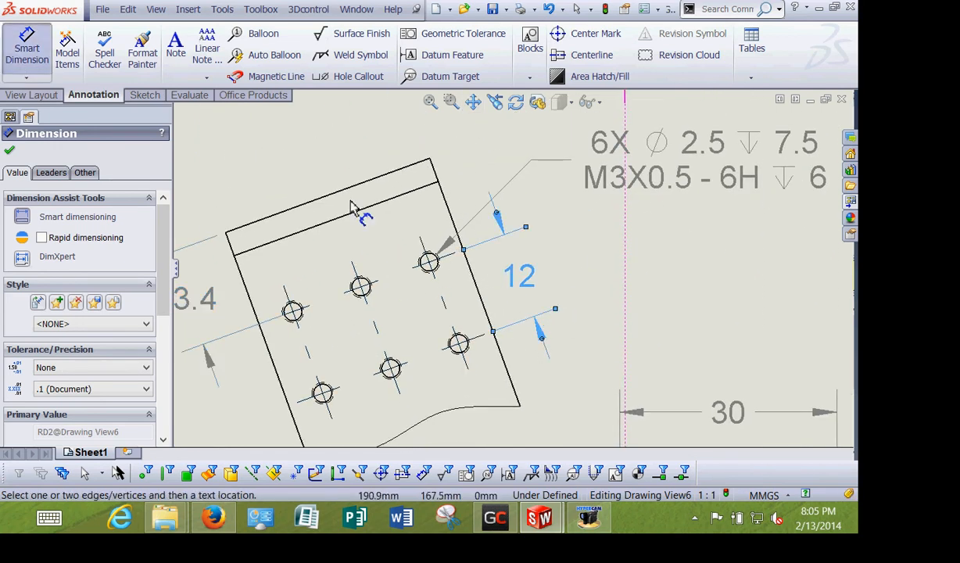
Dimension the distance from the left edge of view C-C to the upper-left hole's centre, placing it above the view
left_click(256, 307)
left_click(293, 312)
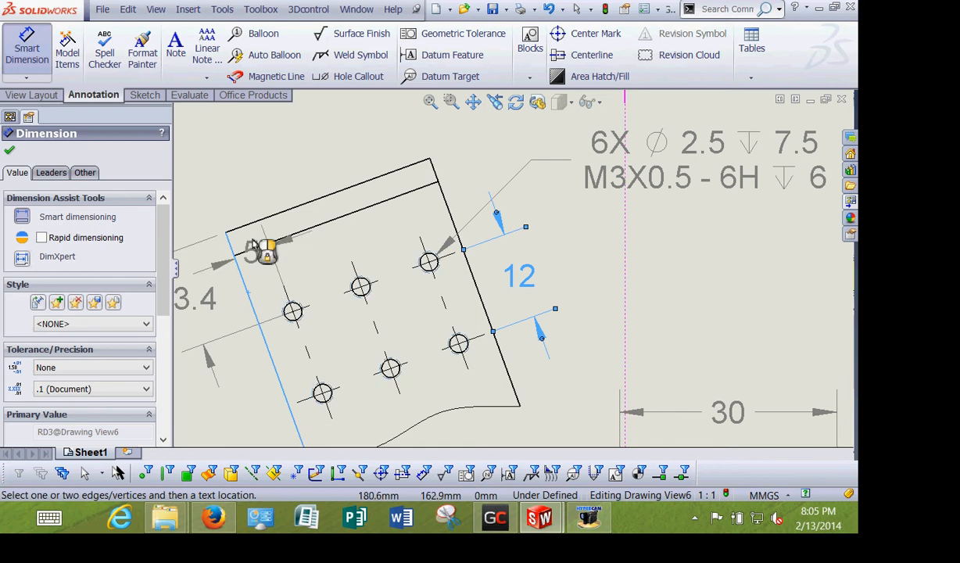
left_click(223, 168)
Dimension the spacing between the first two holes of view C-C's upper row, placing it above the view
left_click(360, 289)
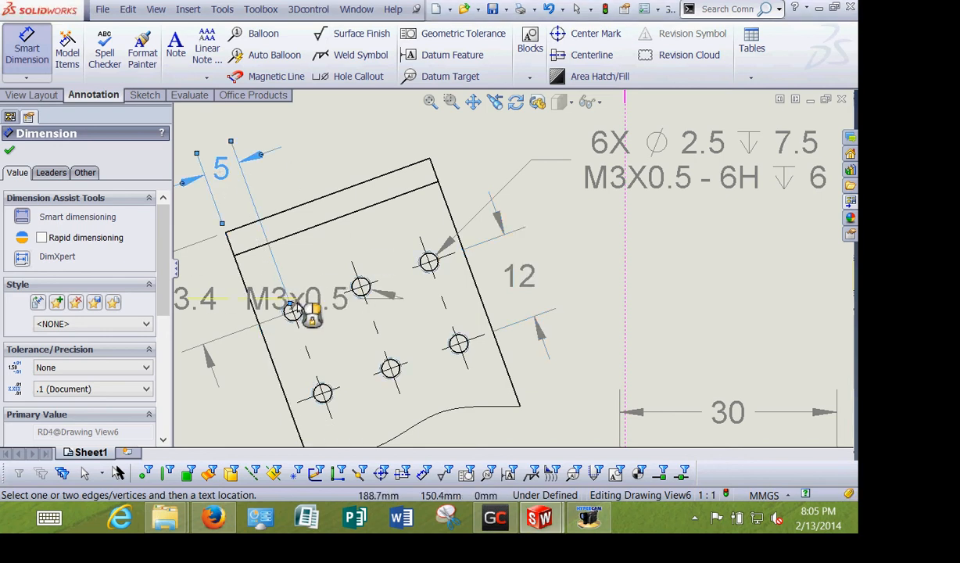
left_click(294, 311)
left_click(238, 129)
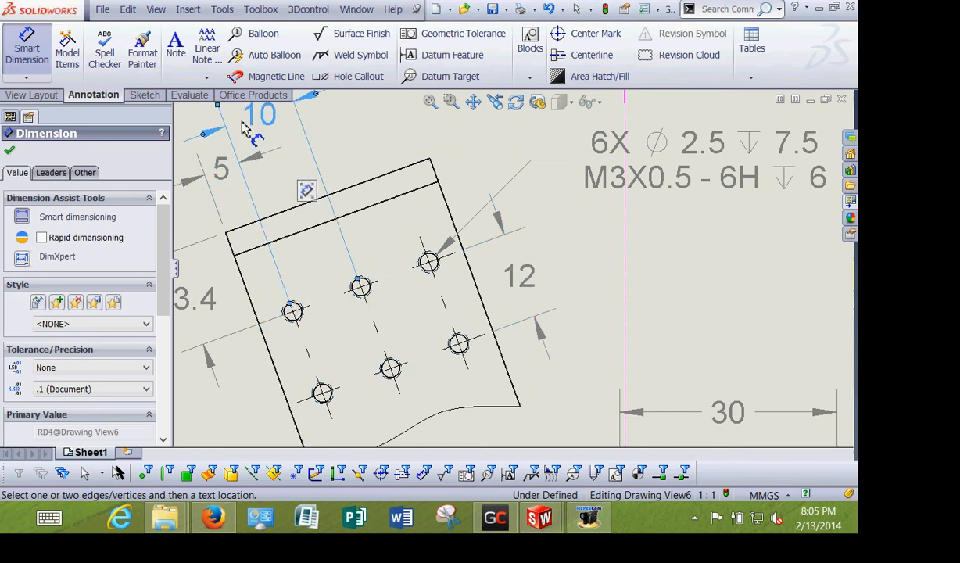
middle_click_drag(383, 157, 437, 269)
right_click(437, 247)
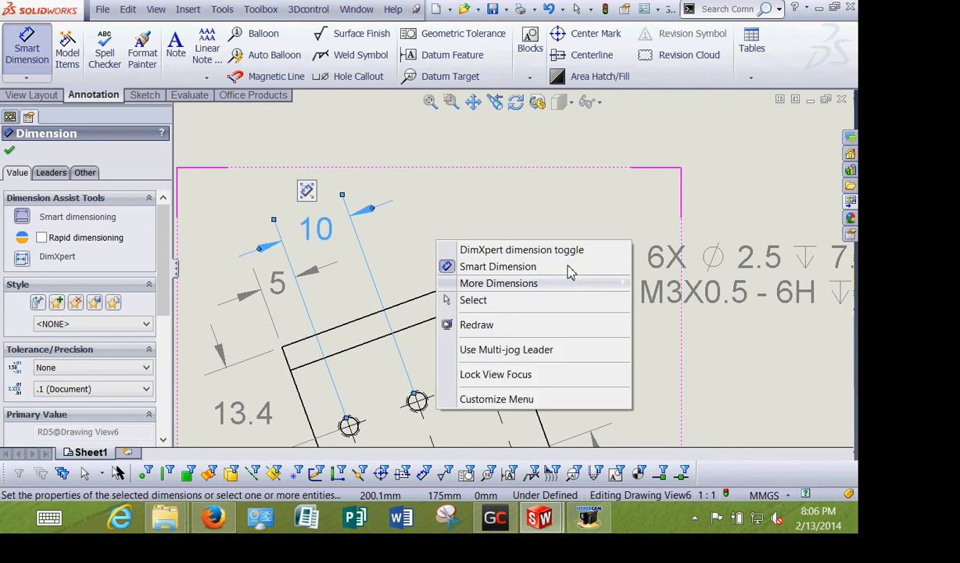
left_click(485, 300)
Shift the M3X0.5 hole callout of view C-C slightly upward, above the view's upper-right corner
scroll(500, 258, "up", 2)
left_click_drag(632, 289, 621, 255)
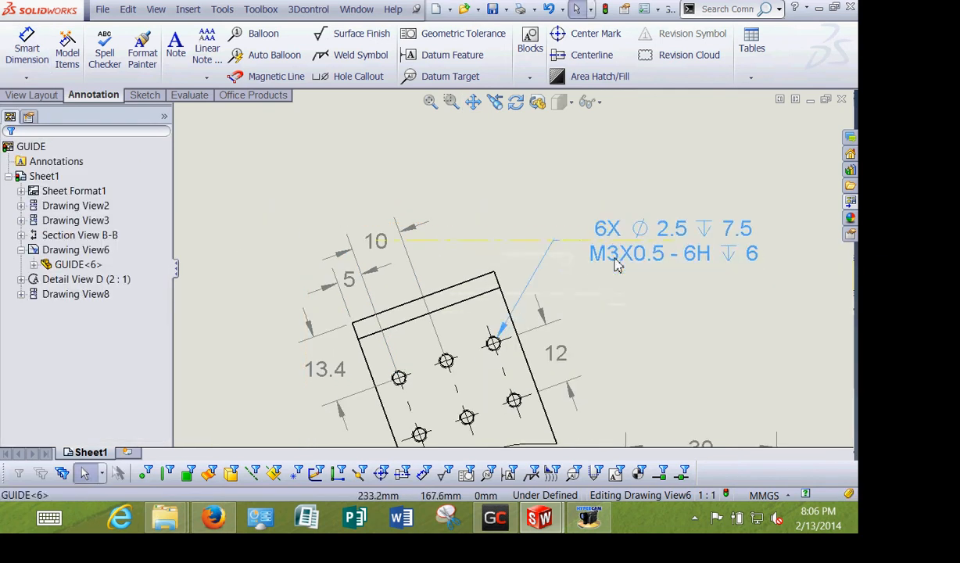
mouse_move(644, 342)
middle_mouse_down()
mouse_move(593, 167)
mouse_move(634, 206)
middle_mouse_up()
scroll(403, 364, "up", 2)
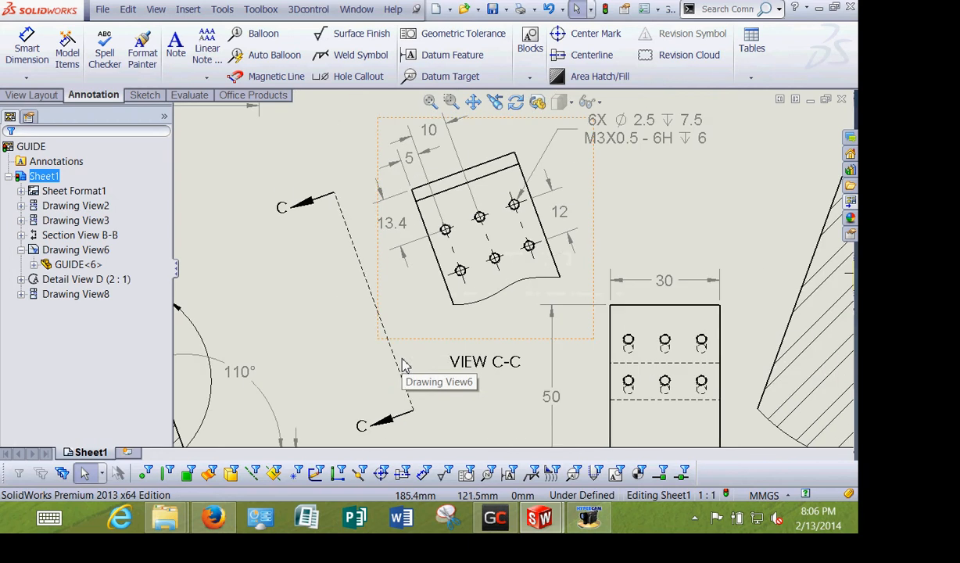
scroll(451, 360, "up", 2)
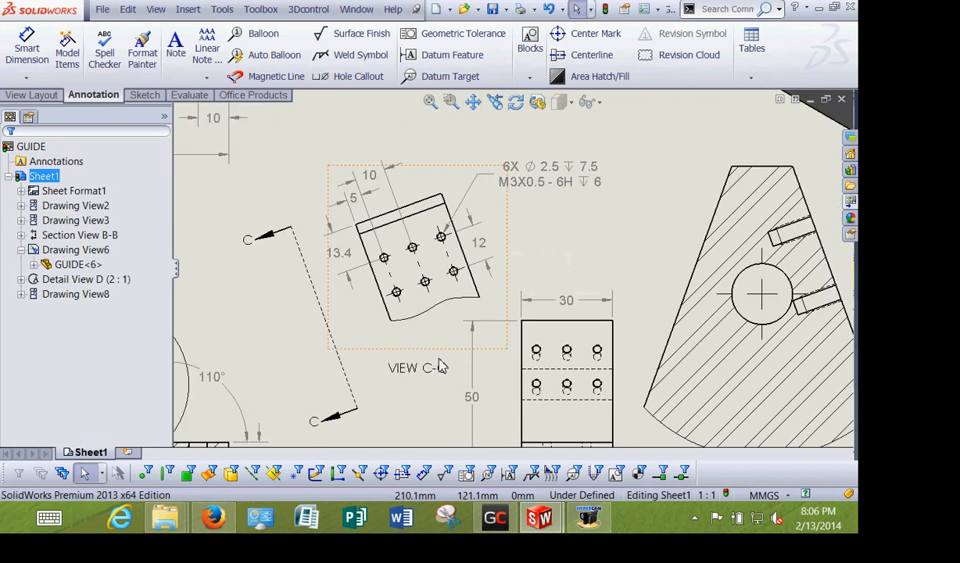
scroll(440, 360, "up", 2)
mouse_move(614, 260)
middle_mouse_down()
mouse_move(681, 208)
mouse_move(732, 193)
middle_mouse_up()
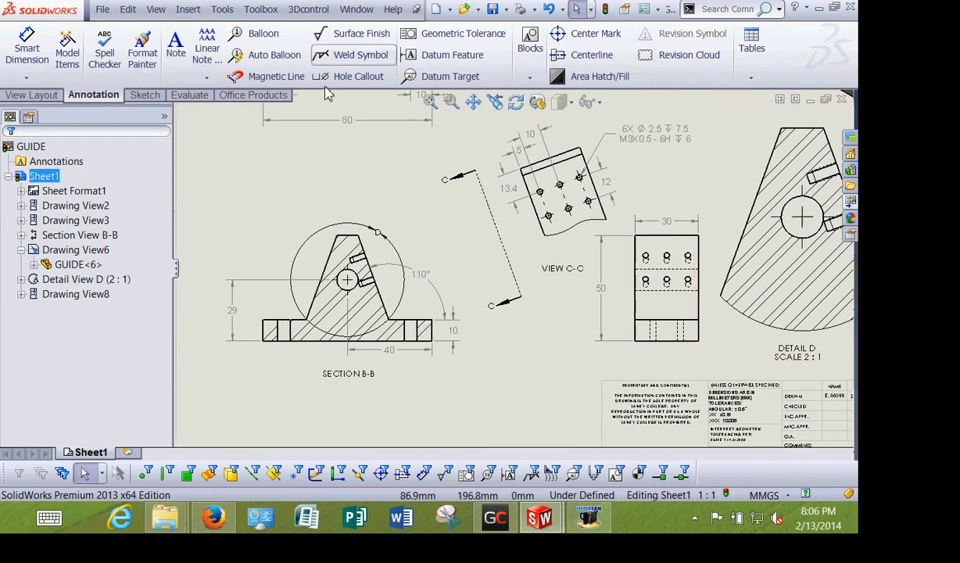
Dimension the width of the top edge in Detail D, placing the dimension above the view
mouse_move(609, 181)
middle_mouse_down()
mouse_move(208, 317)
mouse_move(271, 292)
middle_mouse_up()
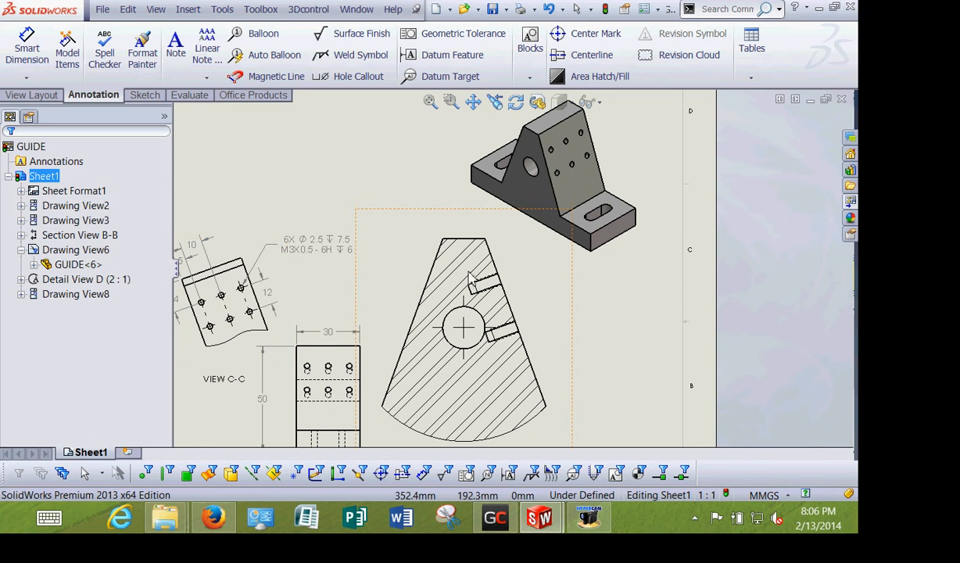
left_click(28, 49)
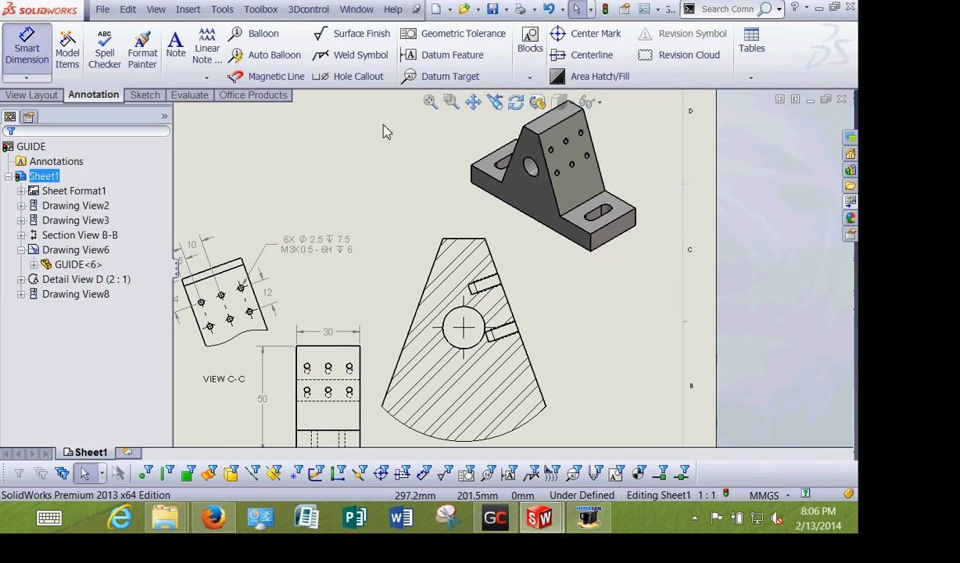
left_click(463, 238)
left_click(463, 216)
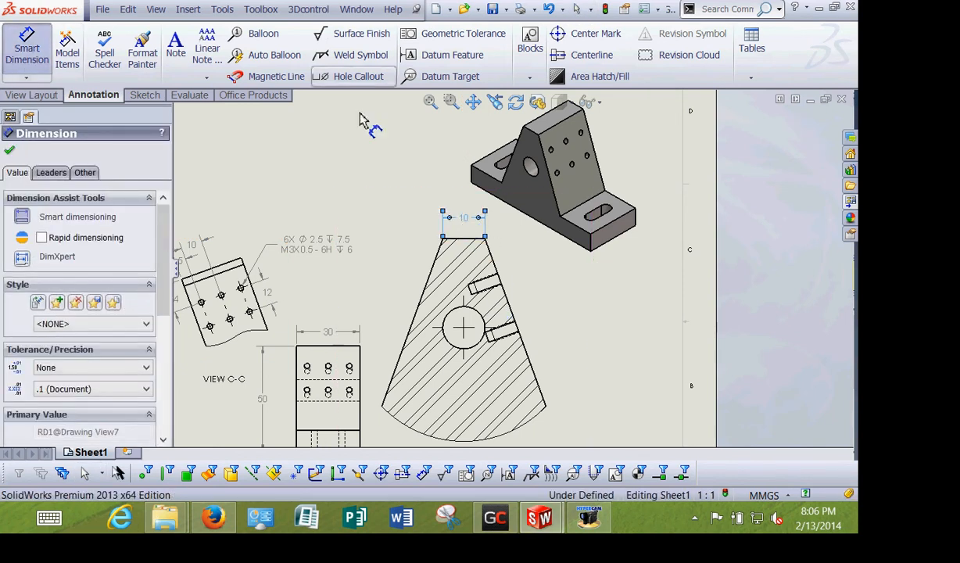
Add a hole callout to the large through hole in Detail D, placing it to the right of the hole
left_click(351, 76)
left_click(482, 314)
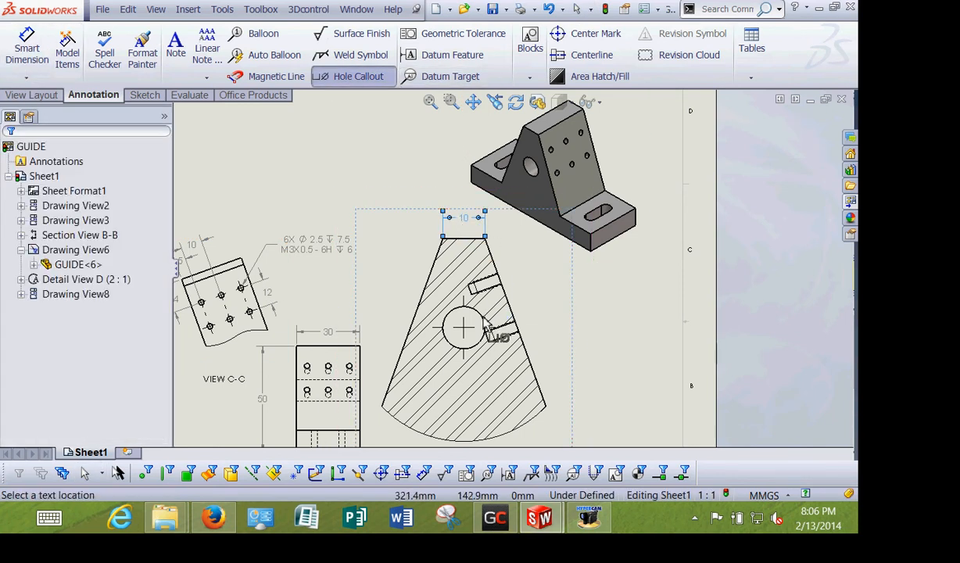
left_click(567, 302)
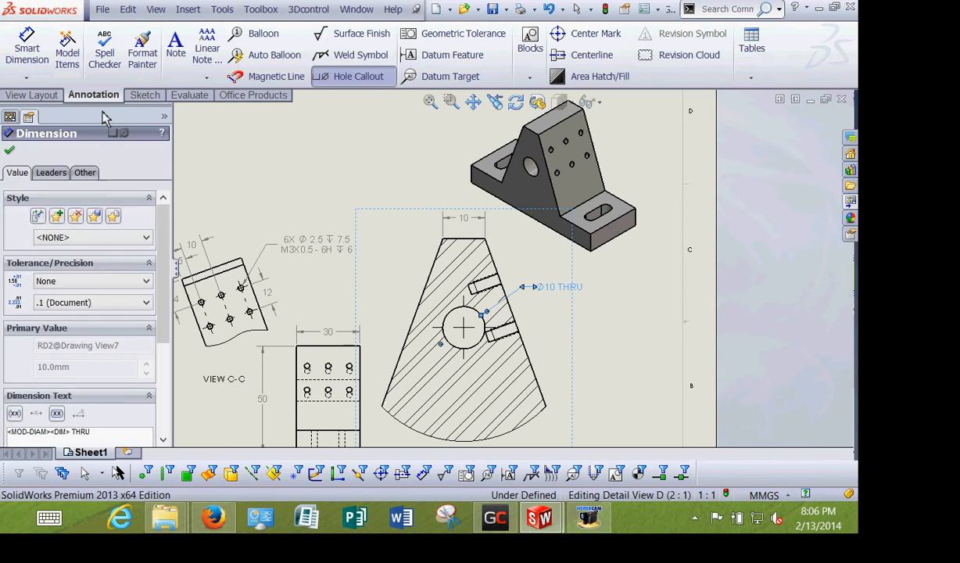
key("f")
right_click(620, 314)
left_click(629, 401)
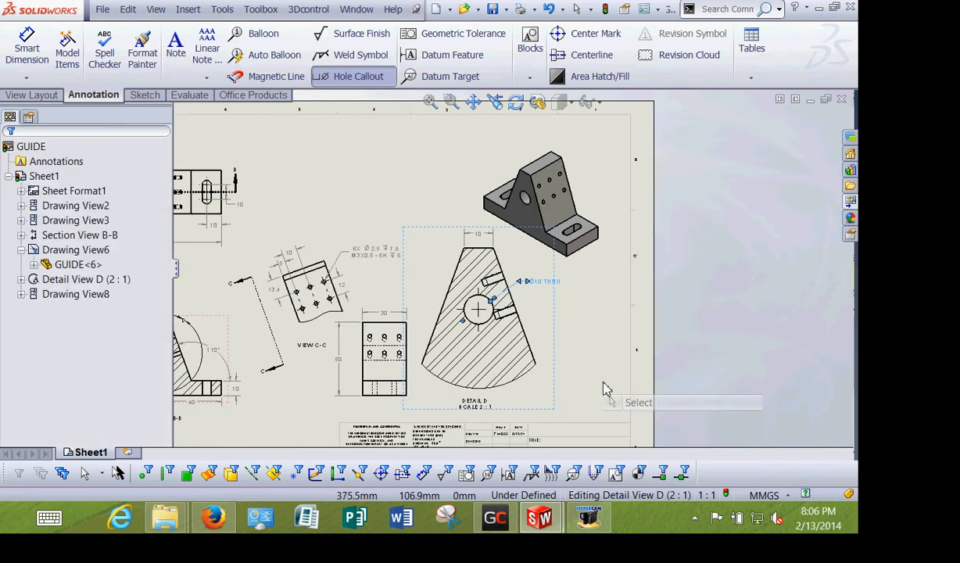
Set the custom scale of Detail View D to 3:2
mouse_move(572, 337)
middle_mouse_down()
mouse_move(711, 255)
mouse_move(758, 286)
middle_mouse_up()
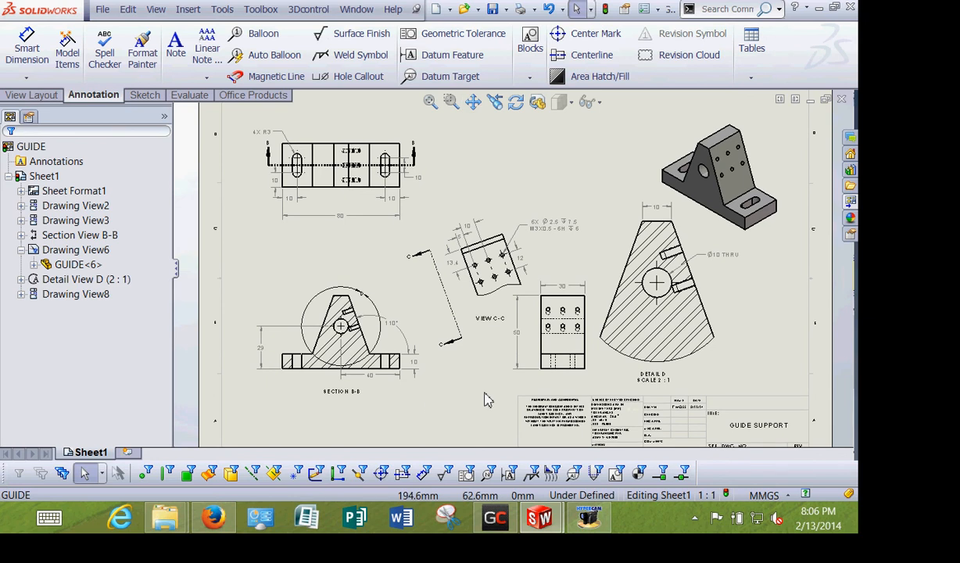
left_click(606, 268)
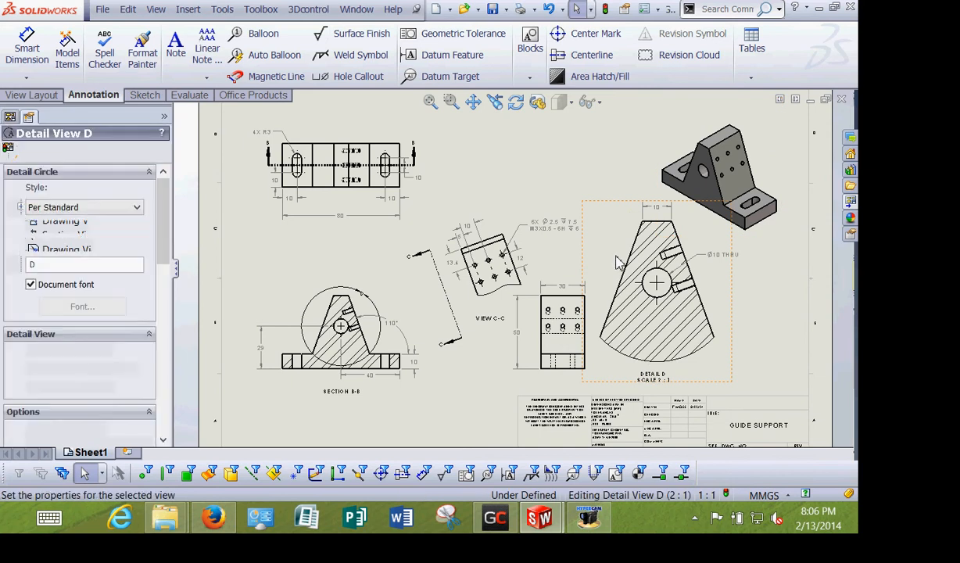
scroll(154, 314, "down", 8)
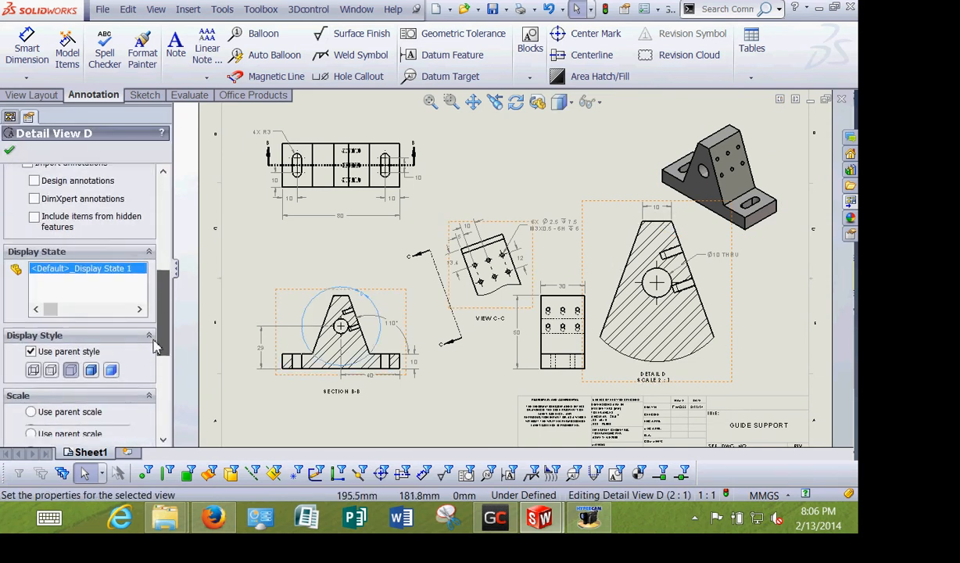
left_click(136, 288)
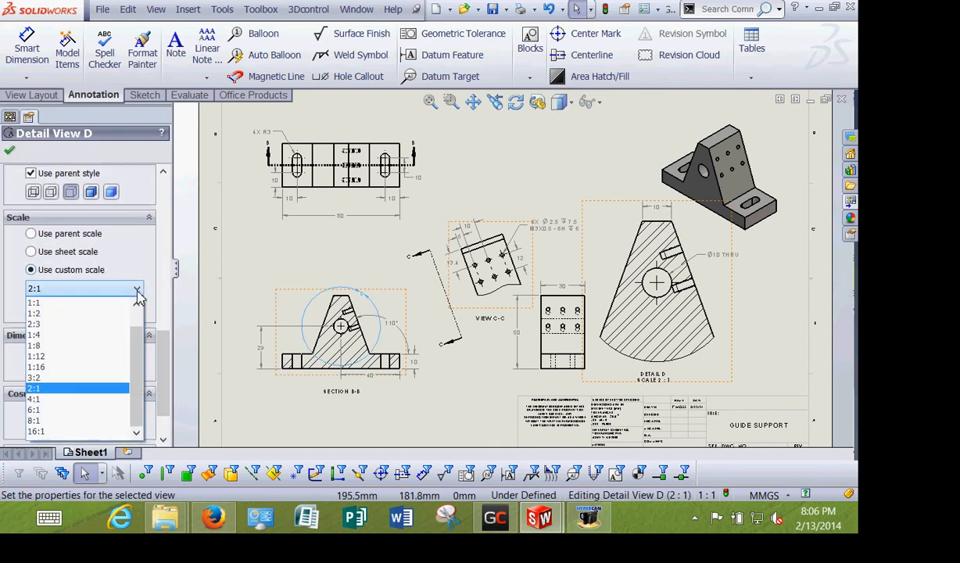
left_click(94, 377)
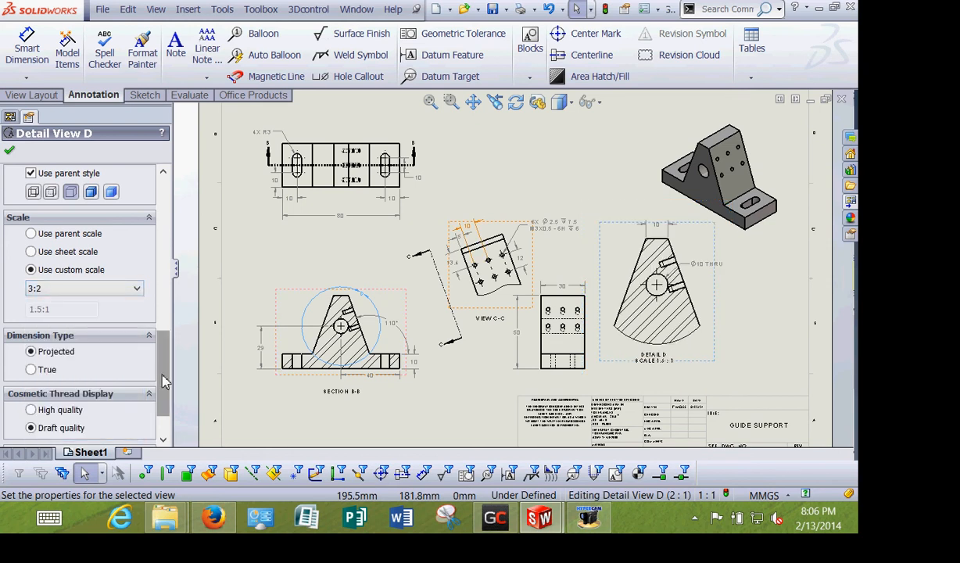
left_click(10, 149)
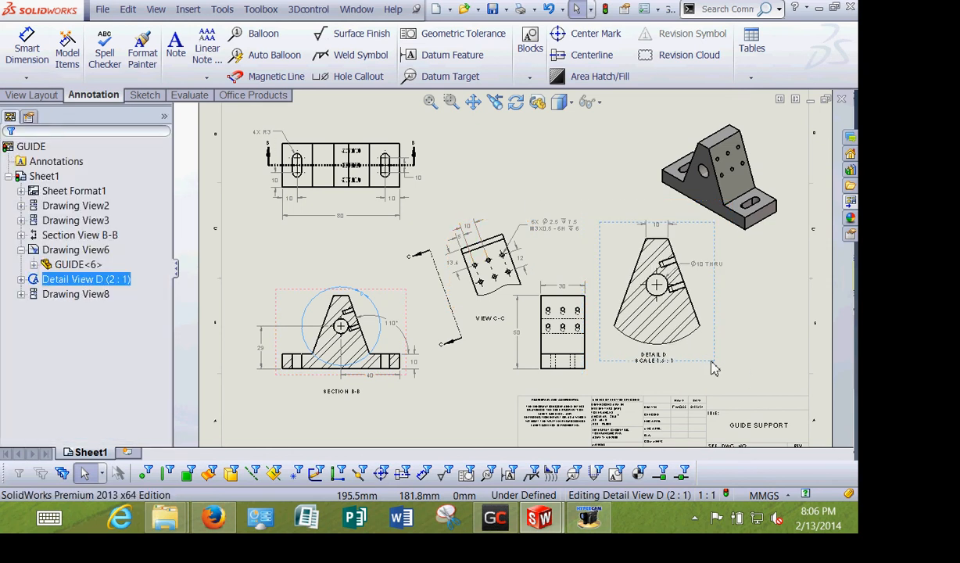
Move Detail View D farther right and slightly down, away from the side view
left_click_drag(713, 369, 741, 379)
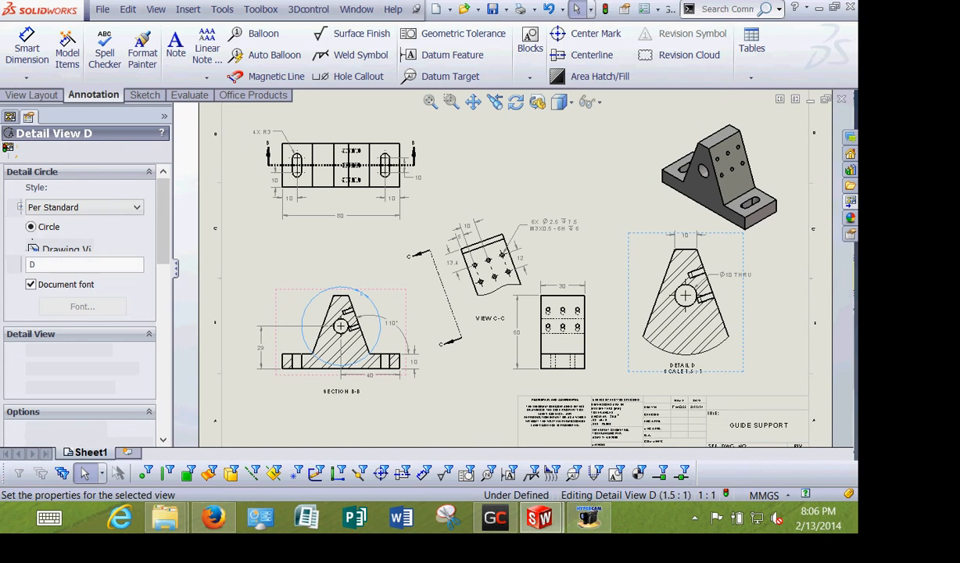
left_click(420, 397)
scroll(477, 362, "up", 1)
mouse_move(476, 361)
middle_mouse_down()
mouse_move(457, 341)
mouse_move(451, 367)
middle_mouse_up()
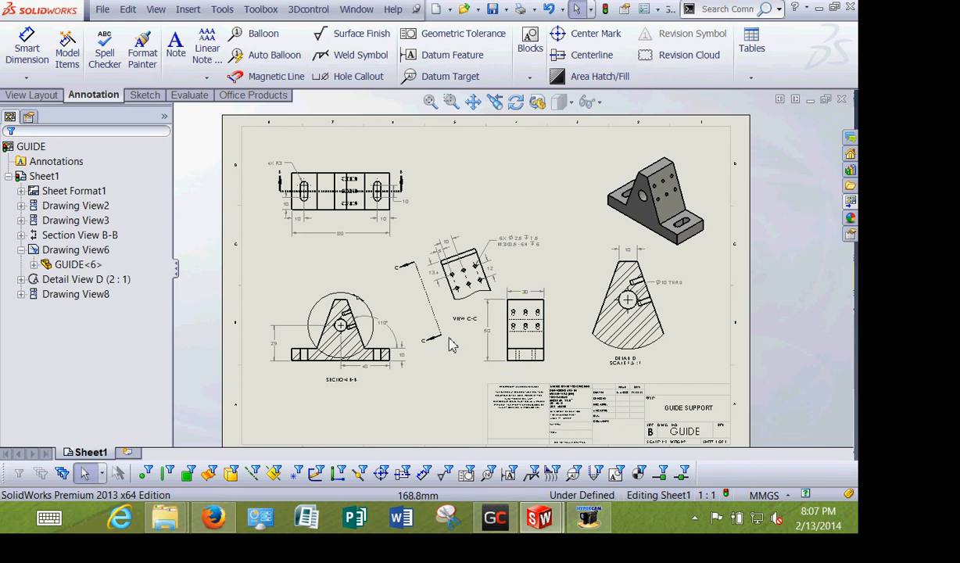
Override the diameter value in Detail D's hole callout text with 8, accepting the tolerance display warning and suppressing it for this session
scroll(514, 291, "up", 1)
scroll(653, 290, "up", 5)
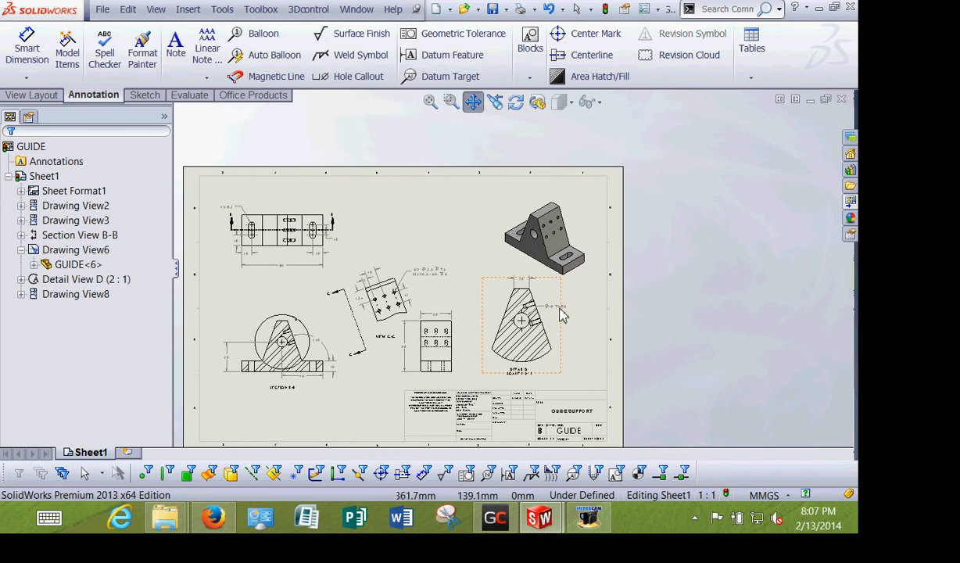
left_click(525, 284)
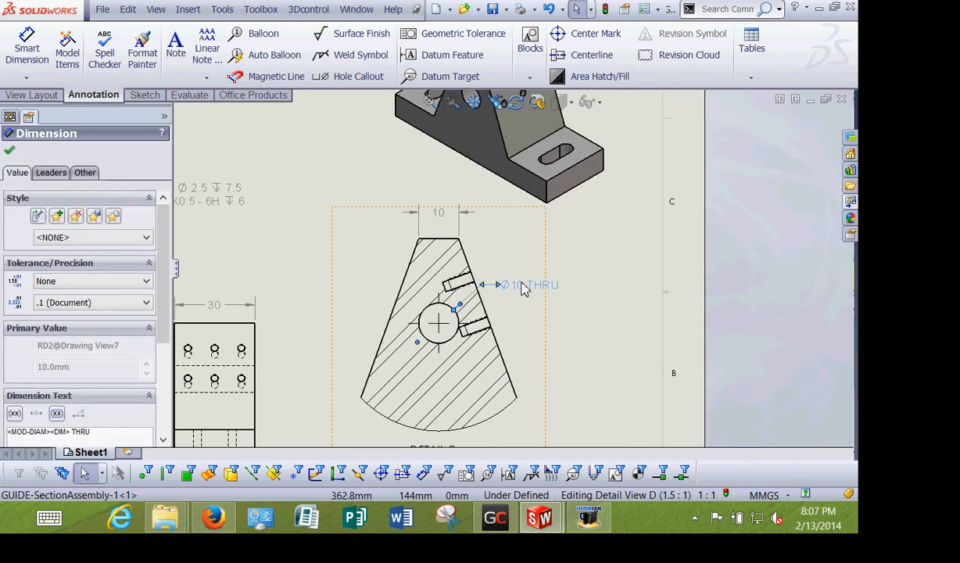
scroll(160, 375, "down", 3)
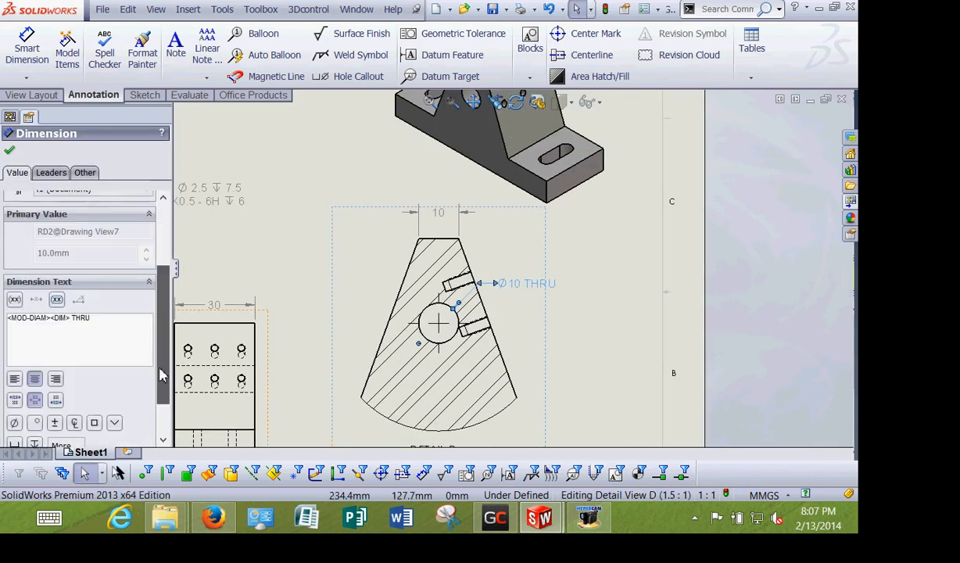
left_click(70, 321)
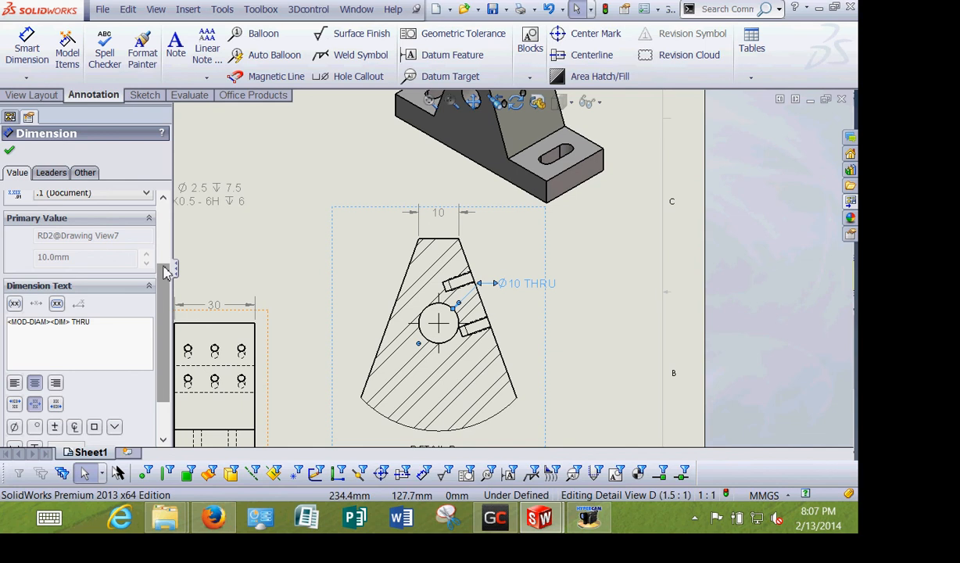
scroll(164, 267, "up", 2)
scroll(165, 311, "down", 3)
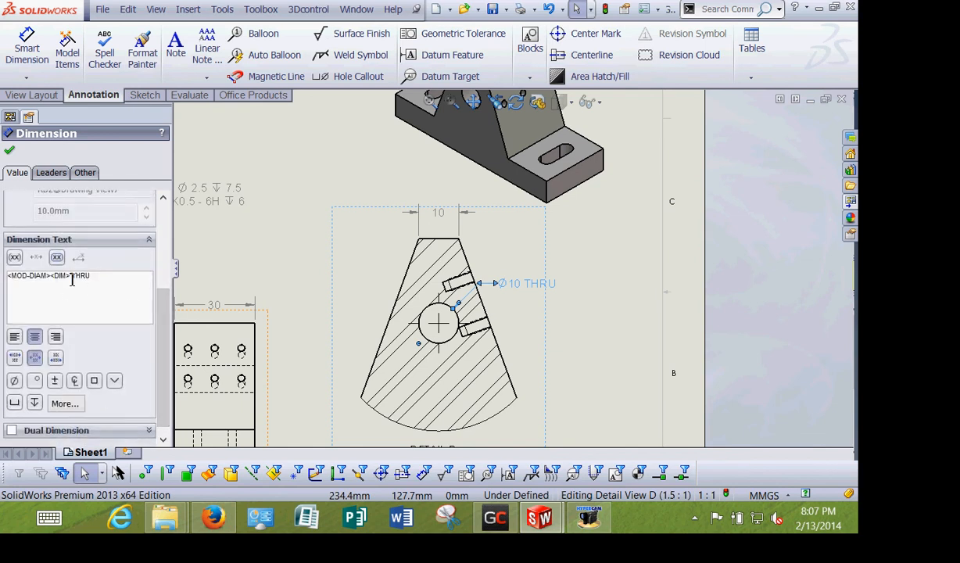
left_click_drag(70, 275, 50, 275)
type("8")
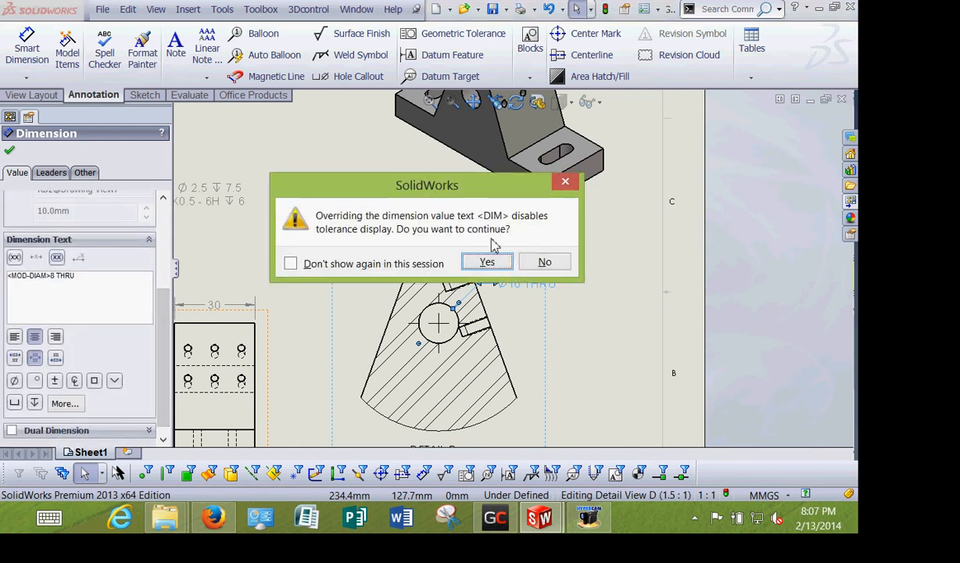
left_click(290, 263)
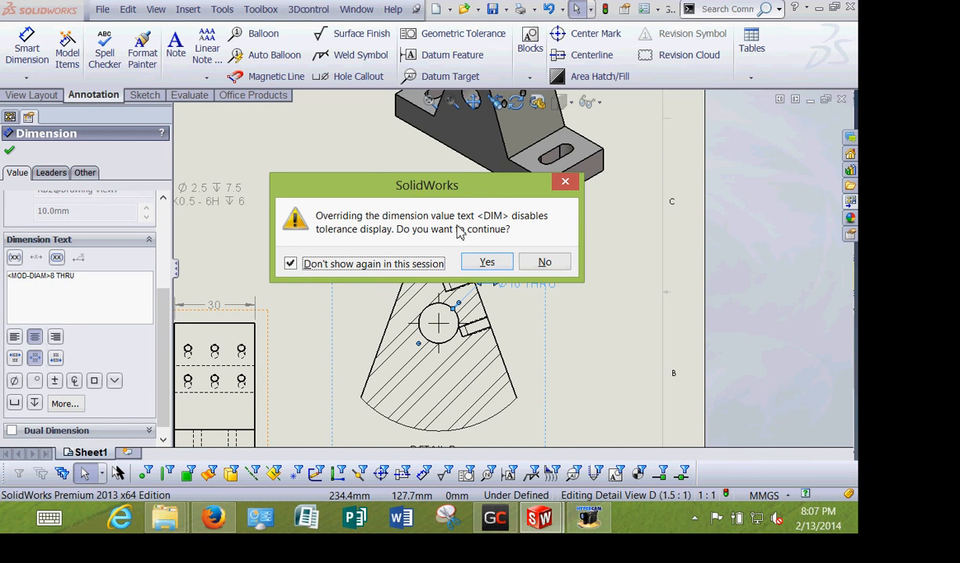
left_click(485, 263)
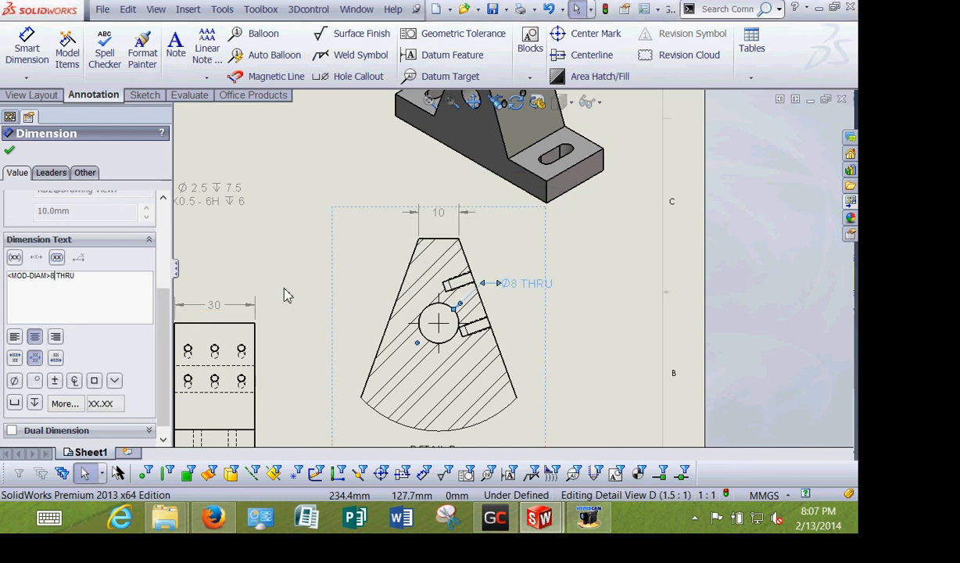
left_click(9, 149)
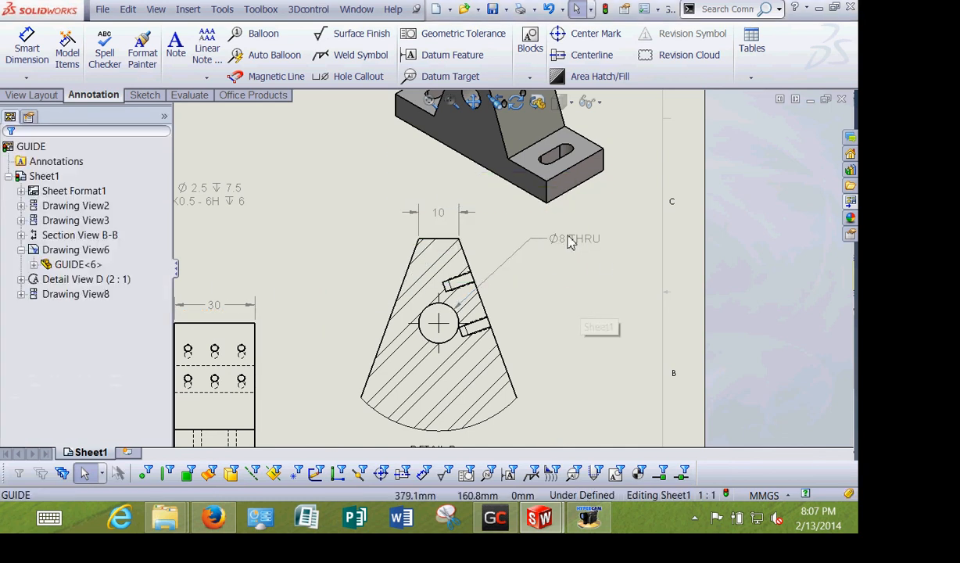
Reposition Detail D's Ø8 THRU callout just outside the right slanted edge, level with the upper tapped hole
left_click_drag(569, 243, 547, 276)
left_click(634, 329)
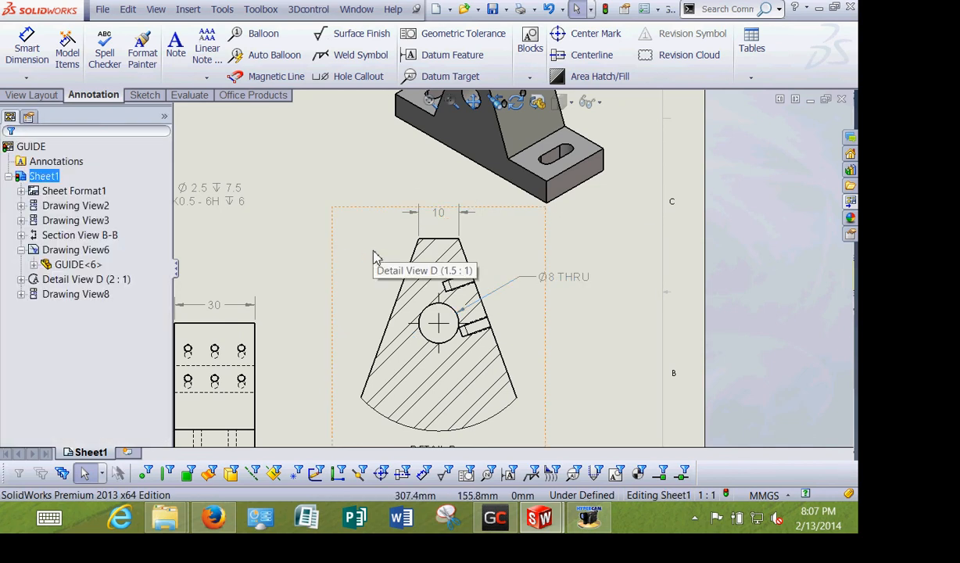
Open the part guide.sldprt from the drawing and display the dimensions of its Front Hole feature
left_click(79, 268)
right_click(80, 268)
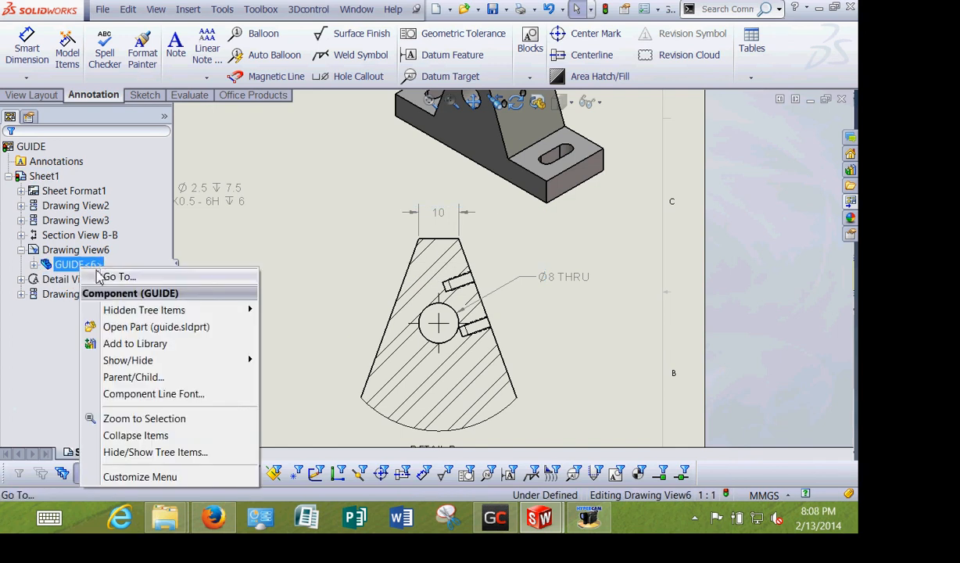
left_click(133, 328)
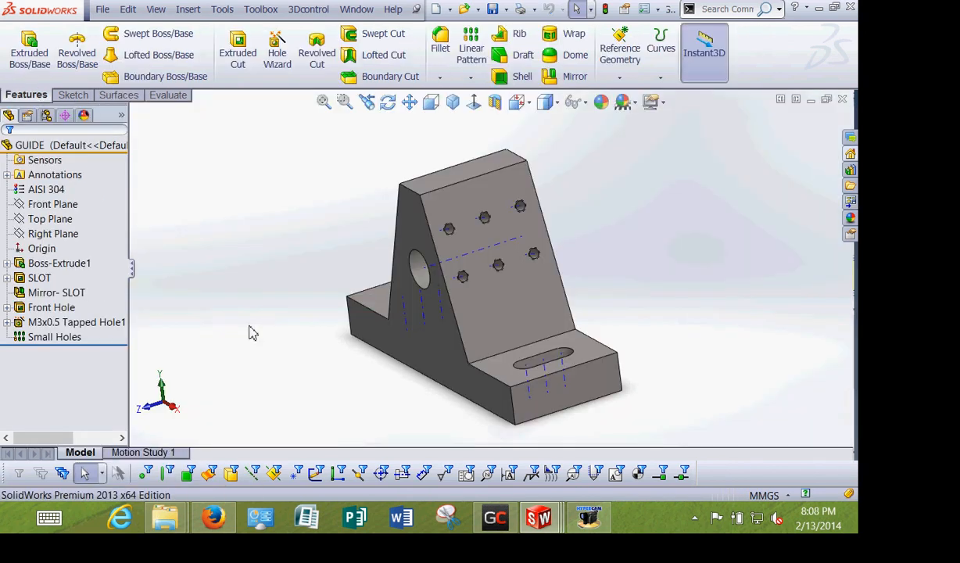
left_click(39, 308)
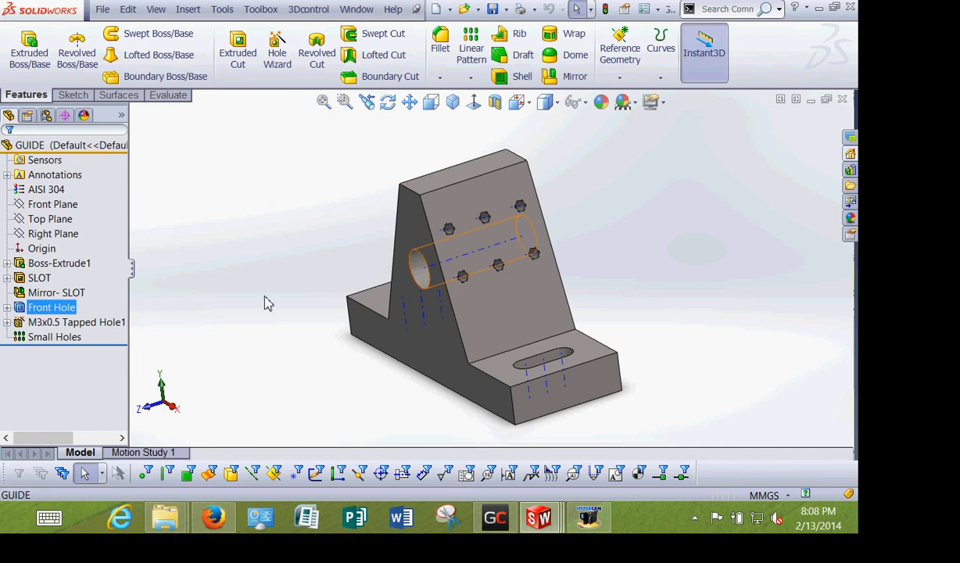
middle_click_drag(315, 268, 304, 275)
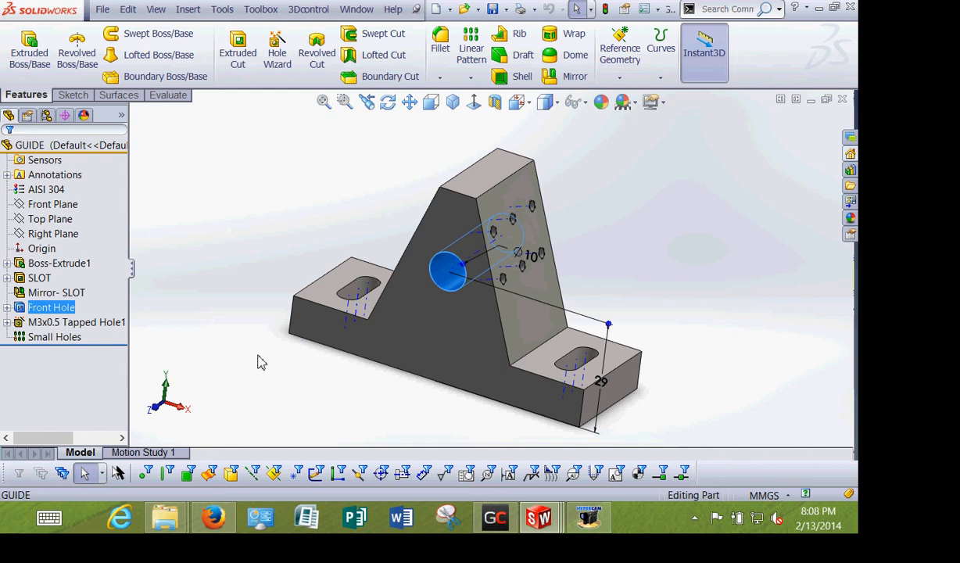
Return to the GUIDE drawing and replace the overridden diameter in Detail D's hole callout text with the model-linked value <DIM>
left_click(356, 9)
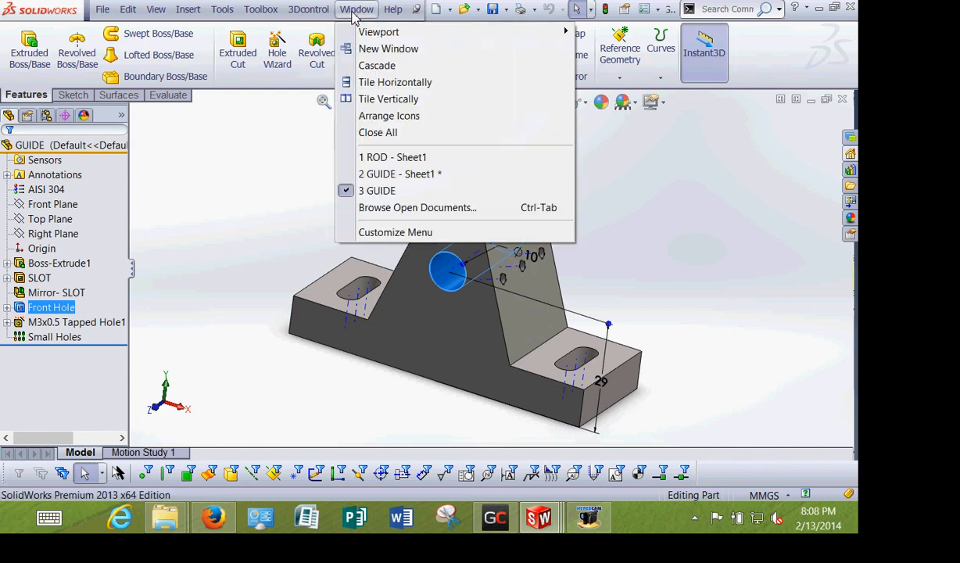
left_click(383, 178)
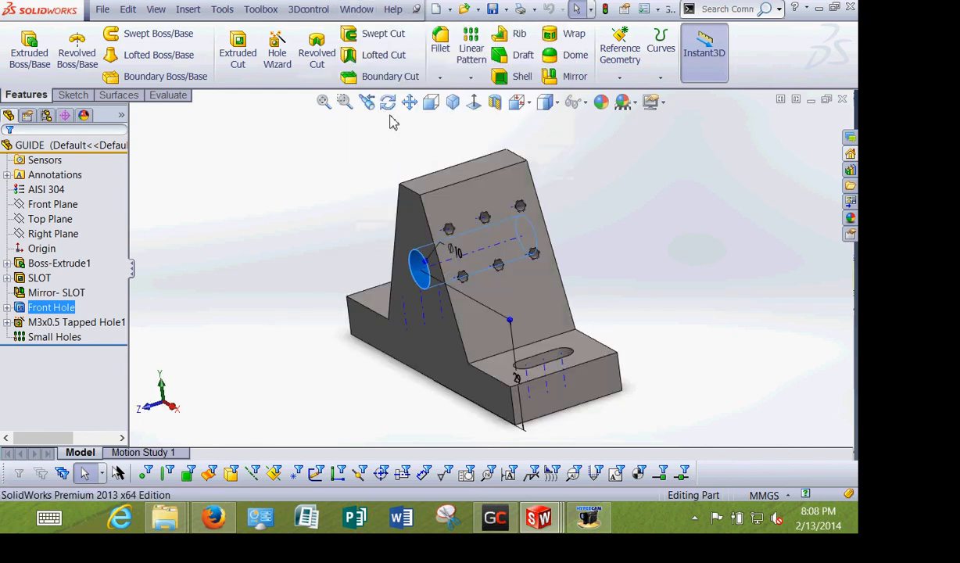
left_click(500, 270)
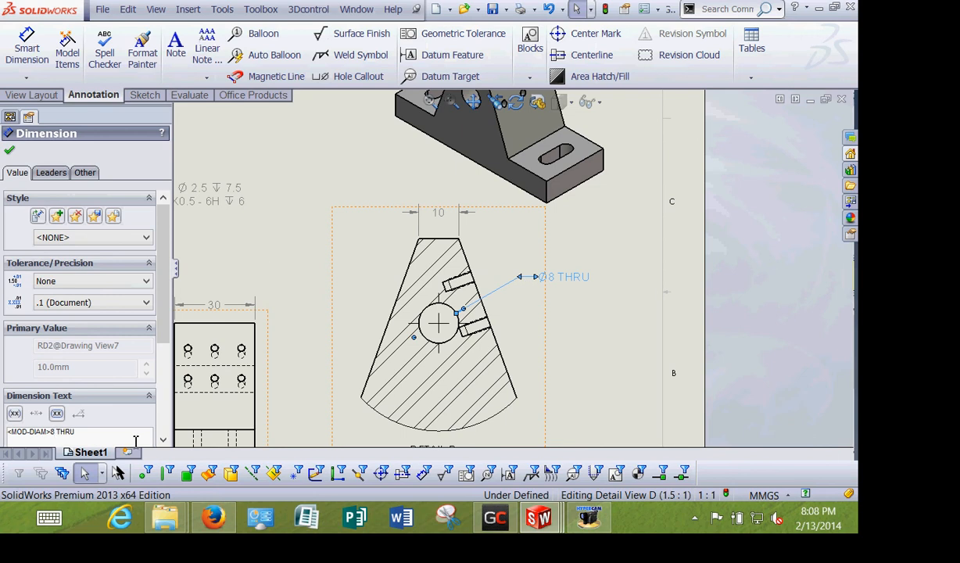
key("BackSpace")
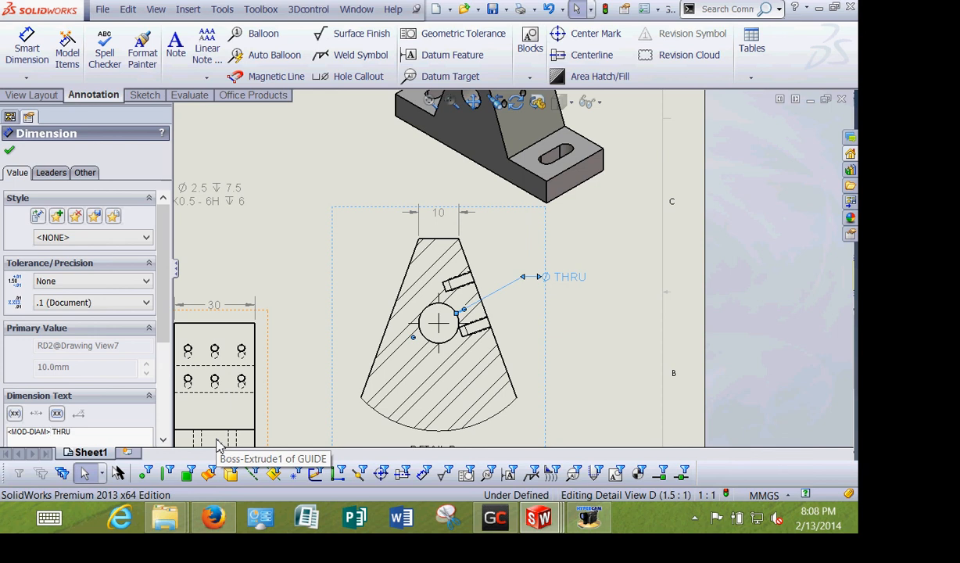
type("<DO,")
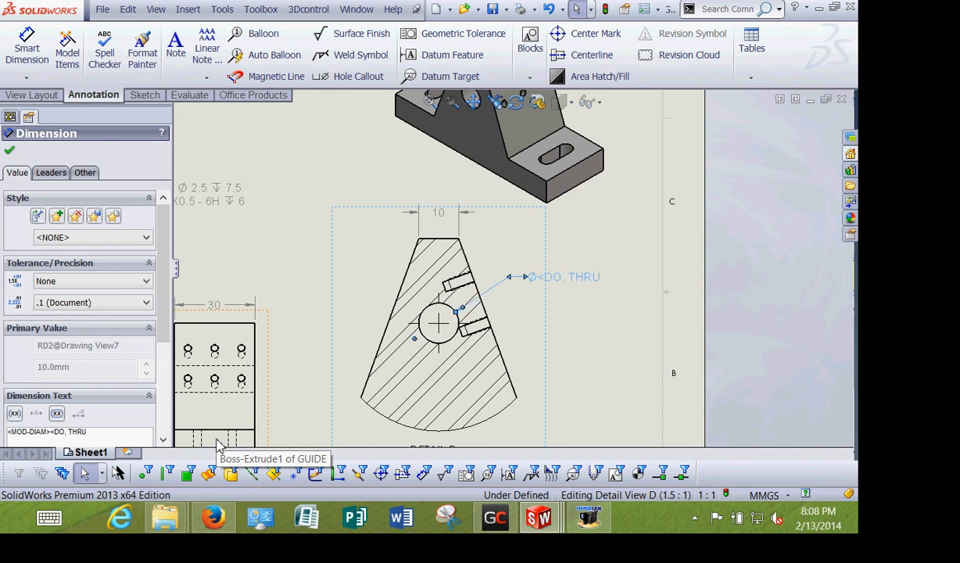
key("BackSpace")
key("BackSpace")
type("IM>")
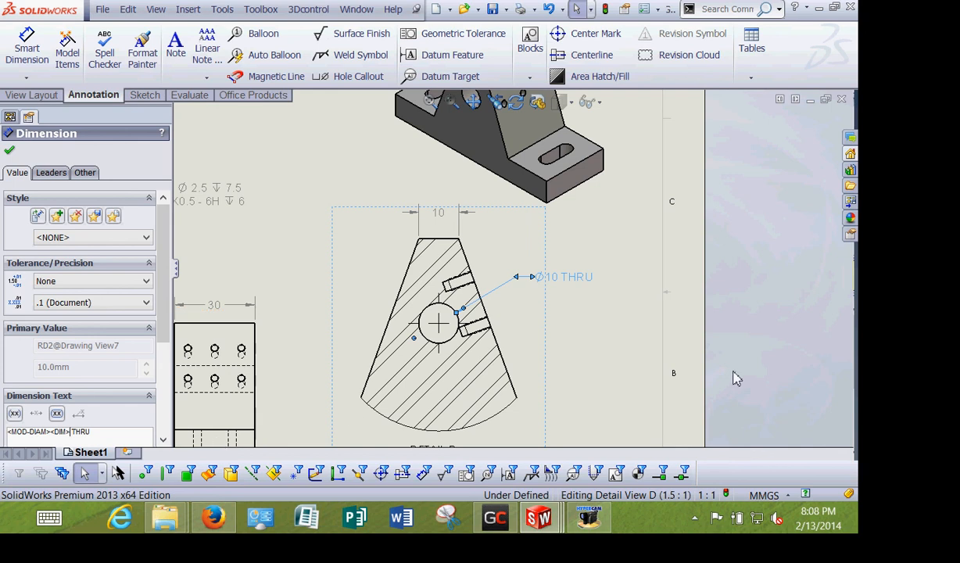
left_click(593, 338)
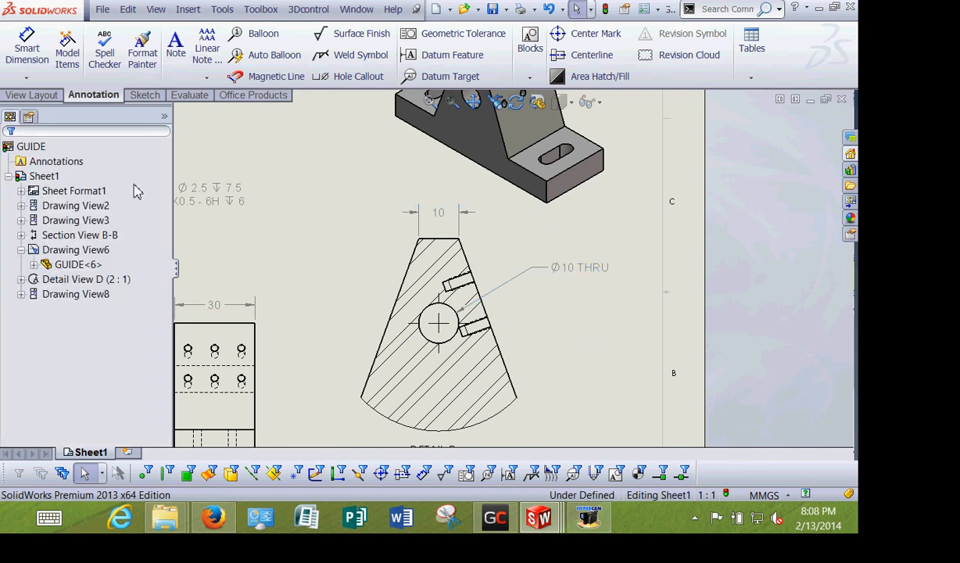
Set the Front Hole's diameter to 8 mm in the GUIDE part model and return to the GUIDE drawing sheet
left_click(356, 9)
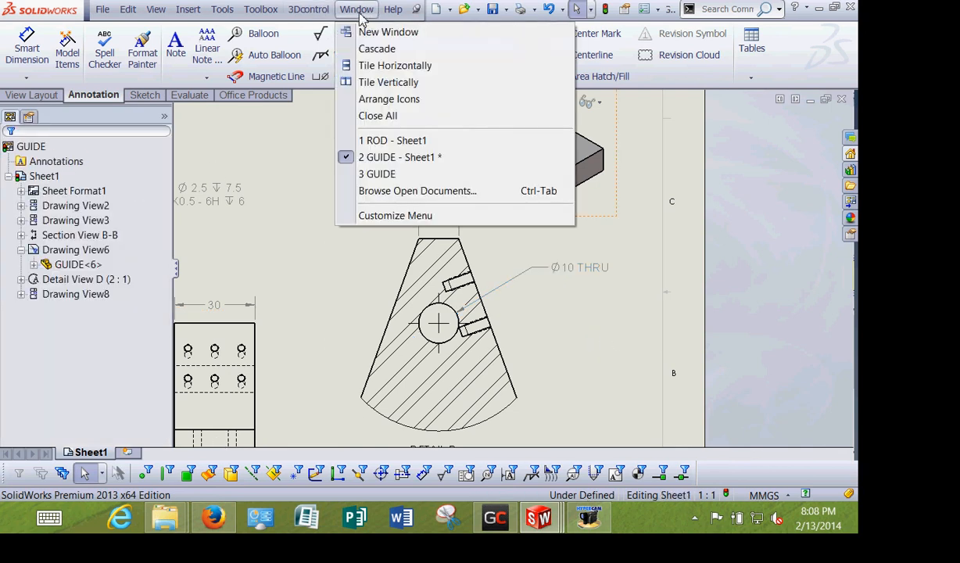
left_click(383, 174)
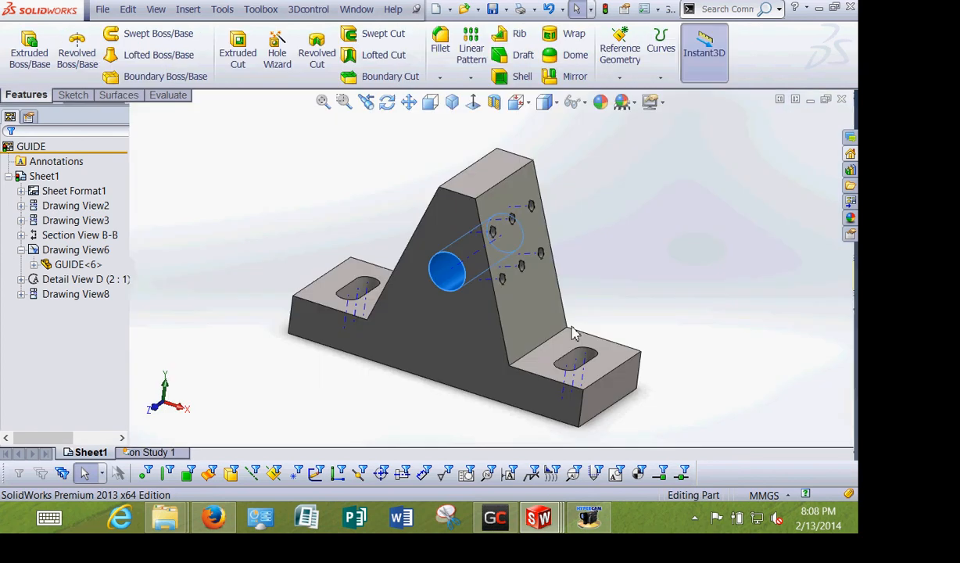
left_click(262, 174)
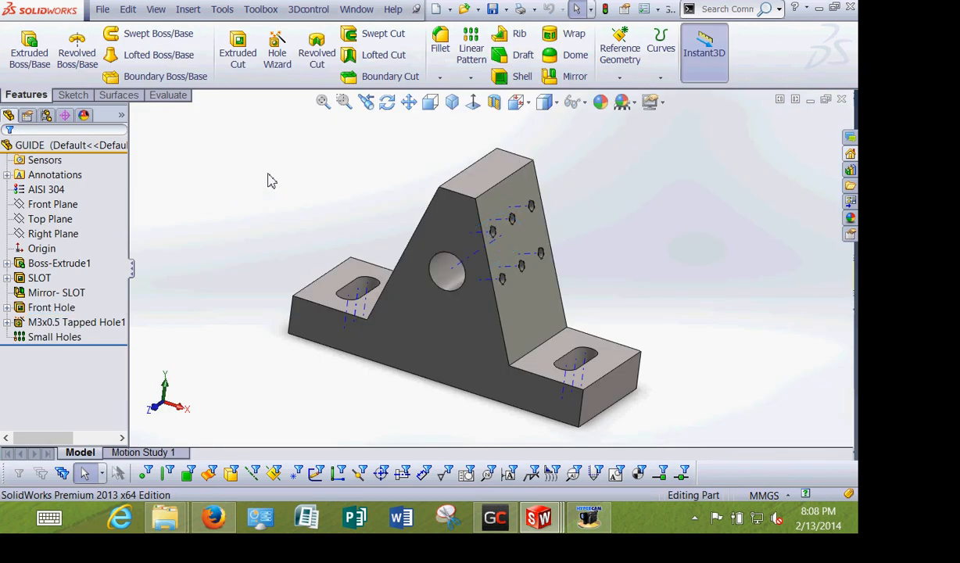
left_click(43, 309)
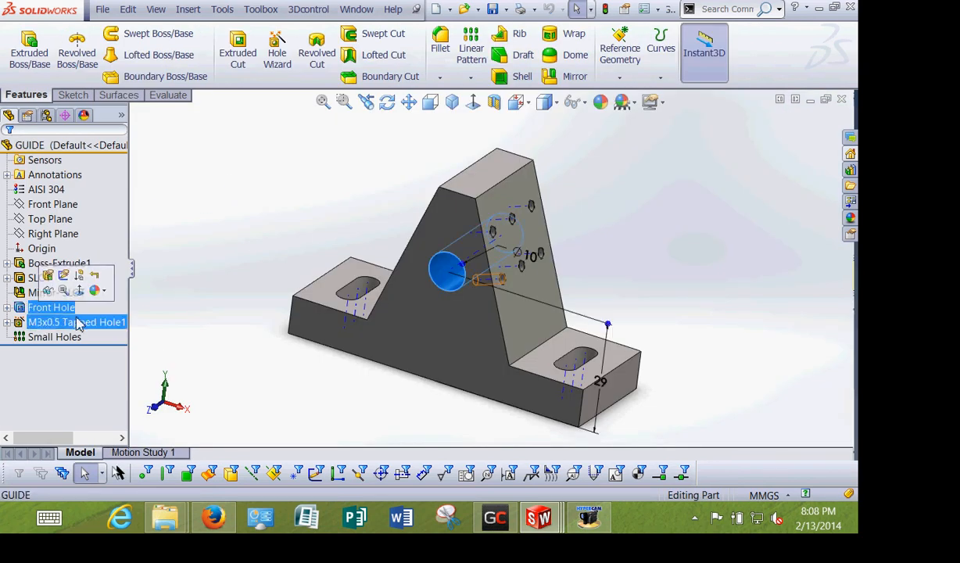
left_click(533, 257)
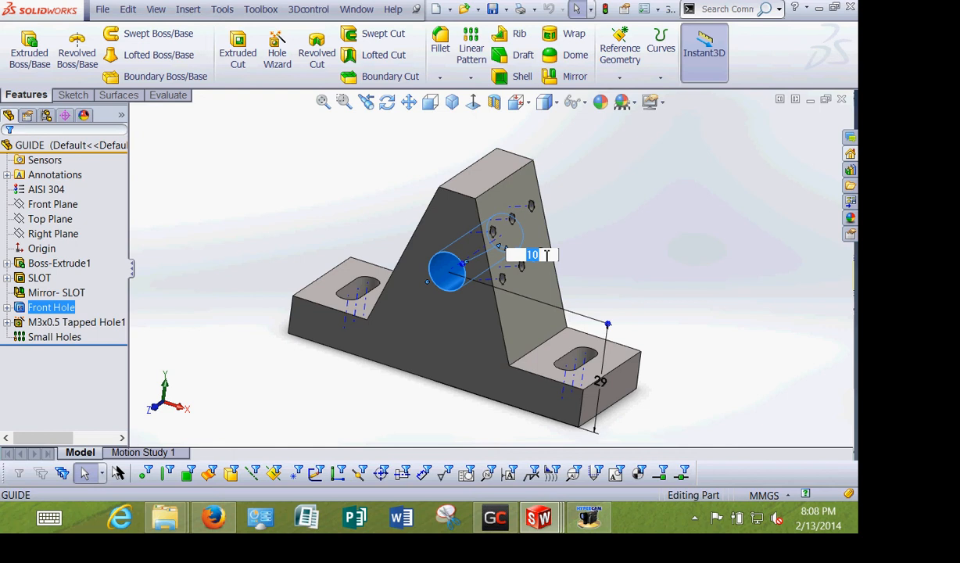
type("8")
key("Return")
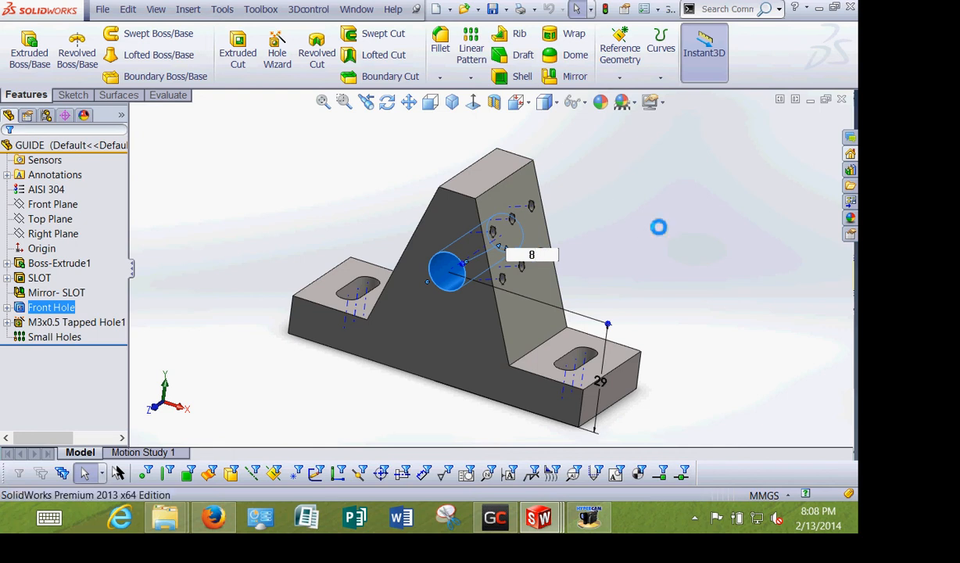
left_click(658, 231)
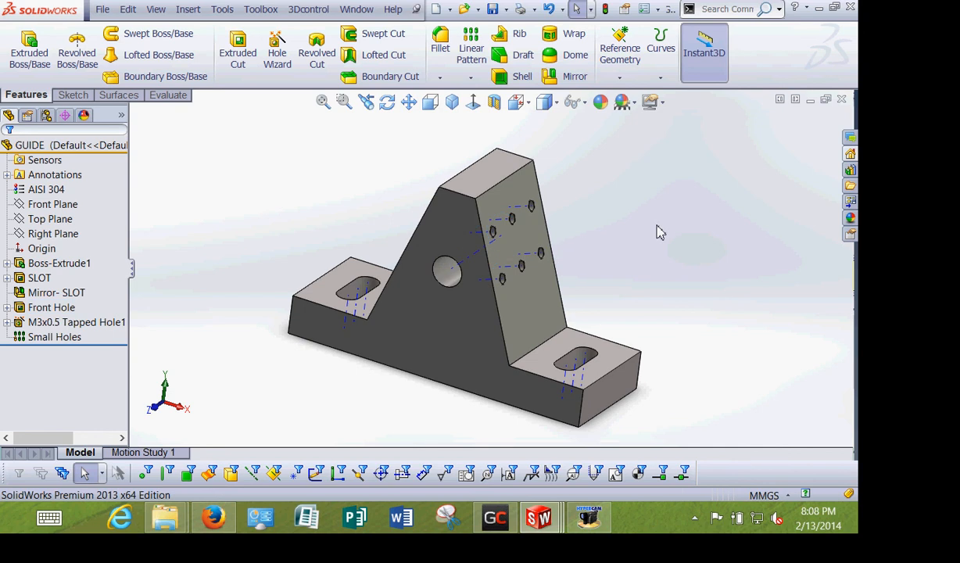
left_click(348, 14)
left_click(410, 173)
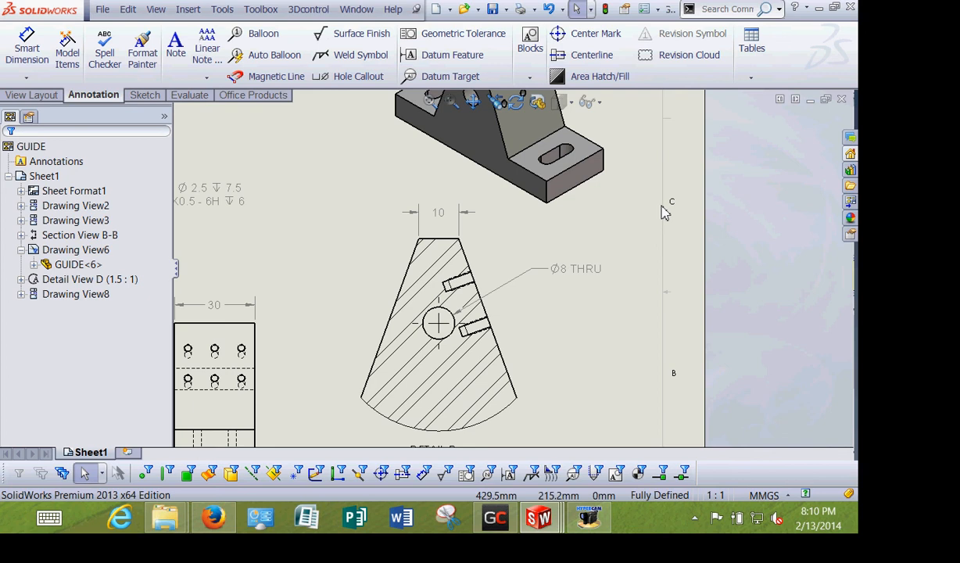
left_click(592, 531)
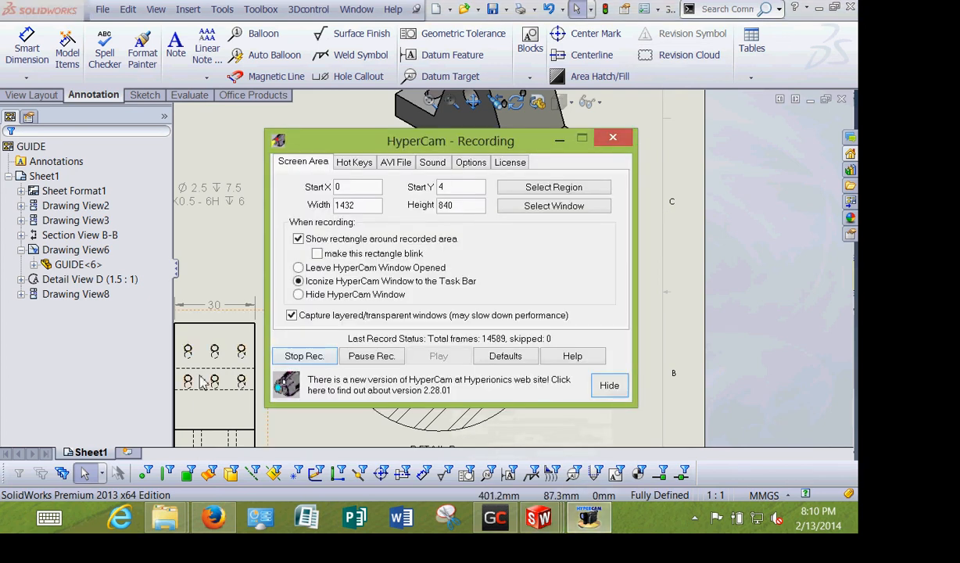